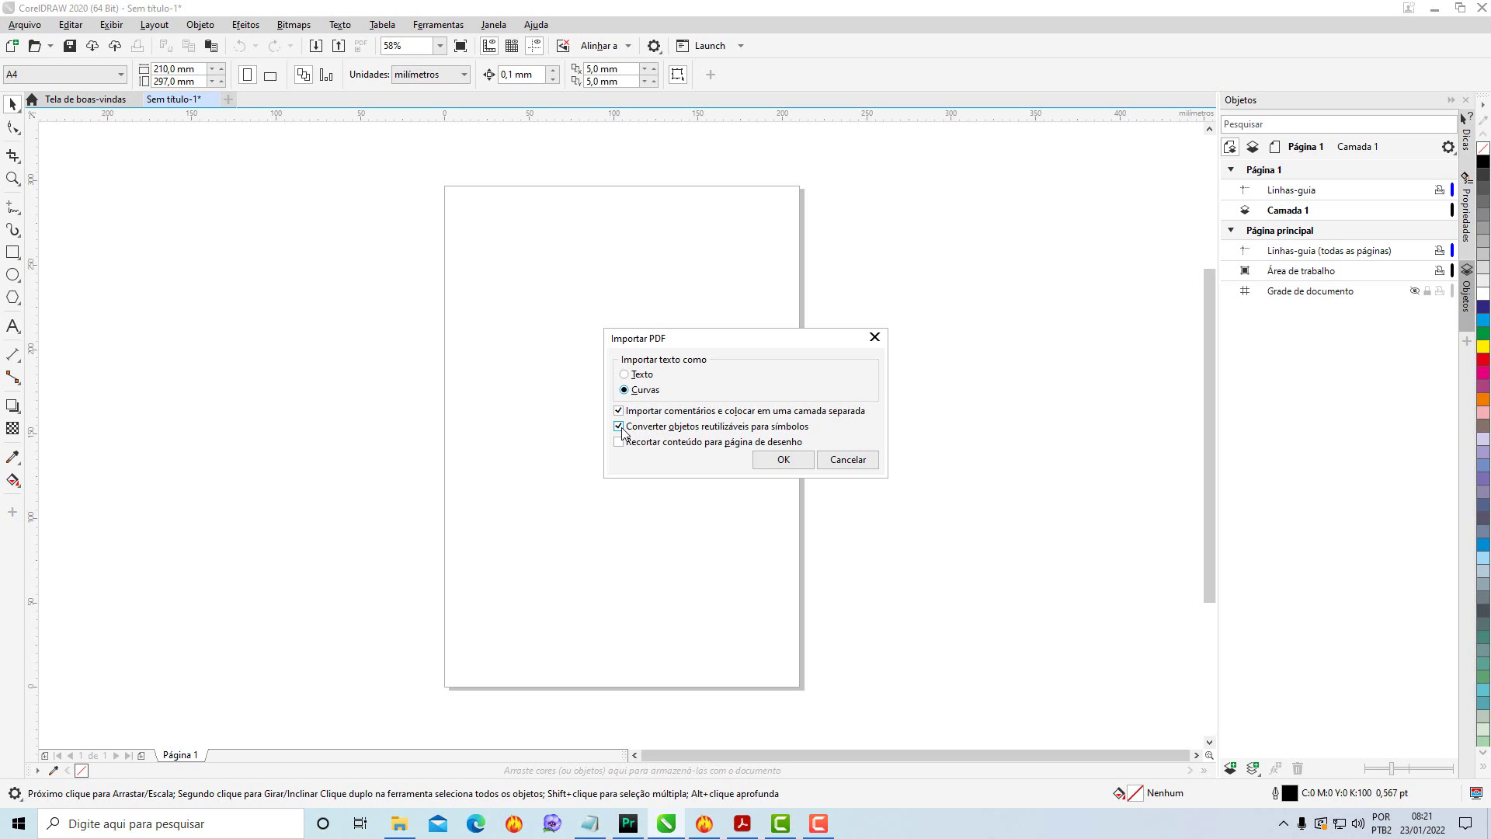
Import arte logo nova.pdf with text as curves, ignoring its embedded color profile, and place it about 142 × 98 mm on the page.
{"action": "left_click", "coordinate": [784, 461]}
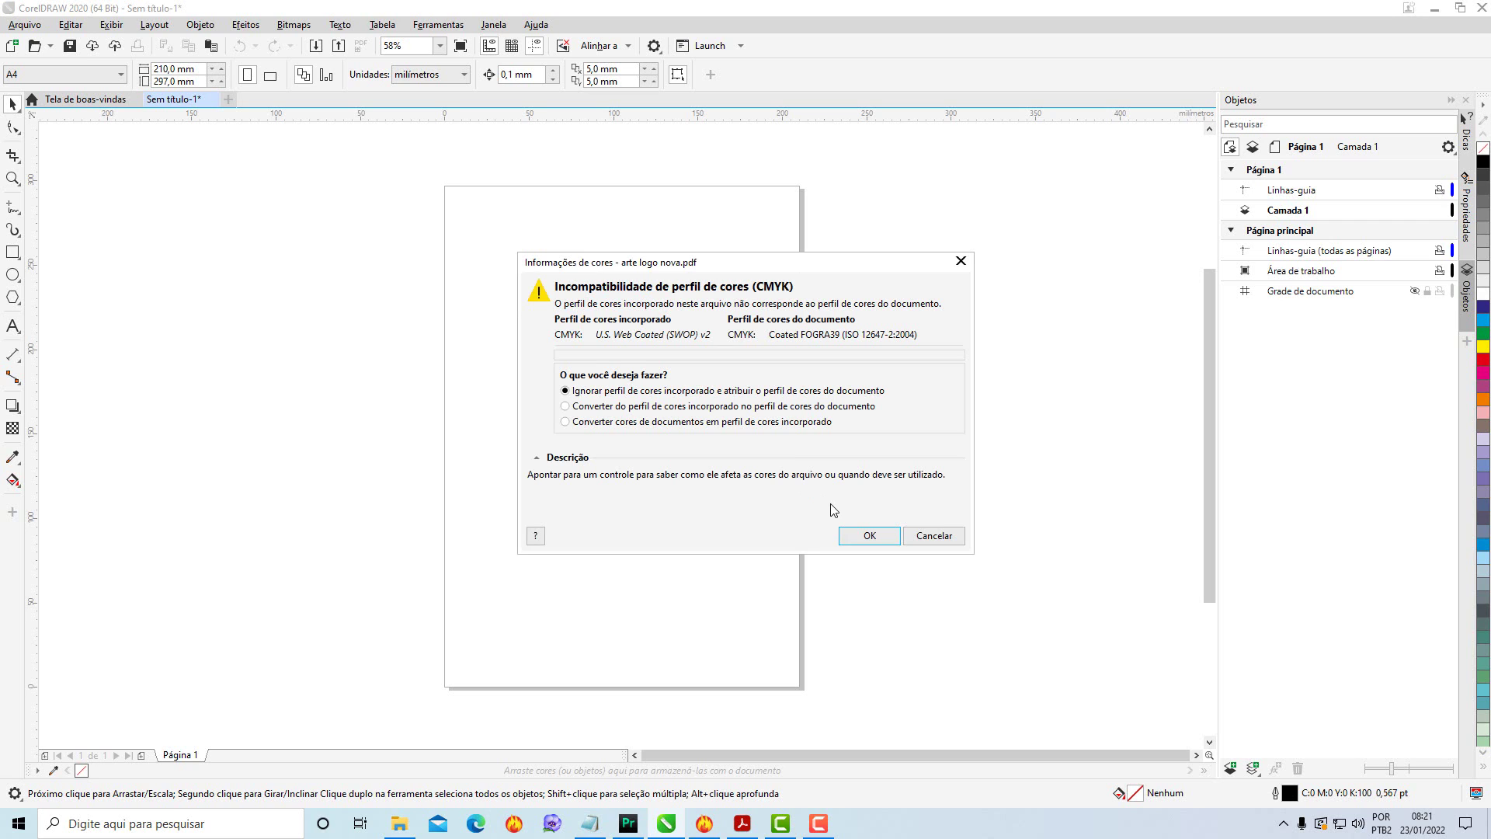
{"action": "left_click", "coordinate": [875, 537]}
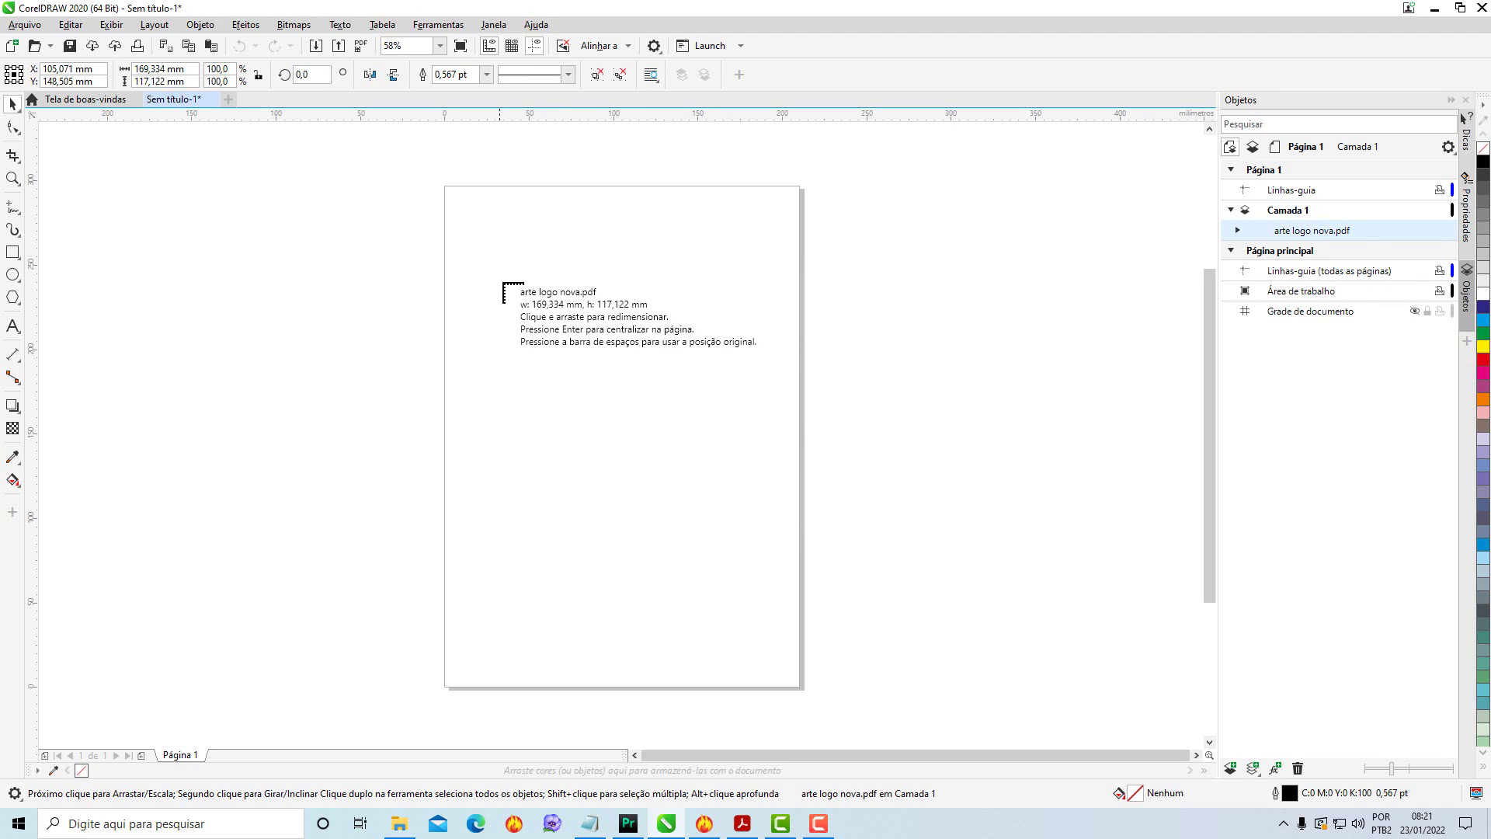
{"action": "left_click_drag", "start_coordinate": [490, 298], "coordinate": [730, 530]}
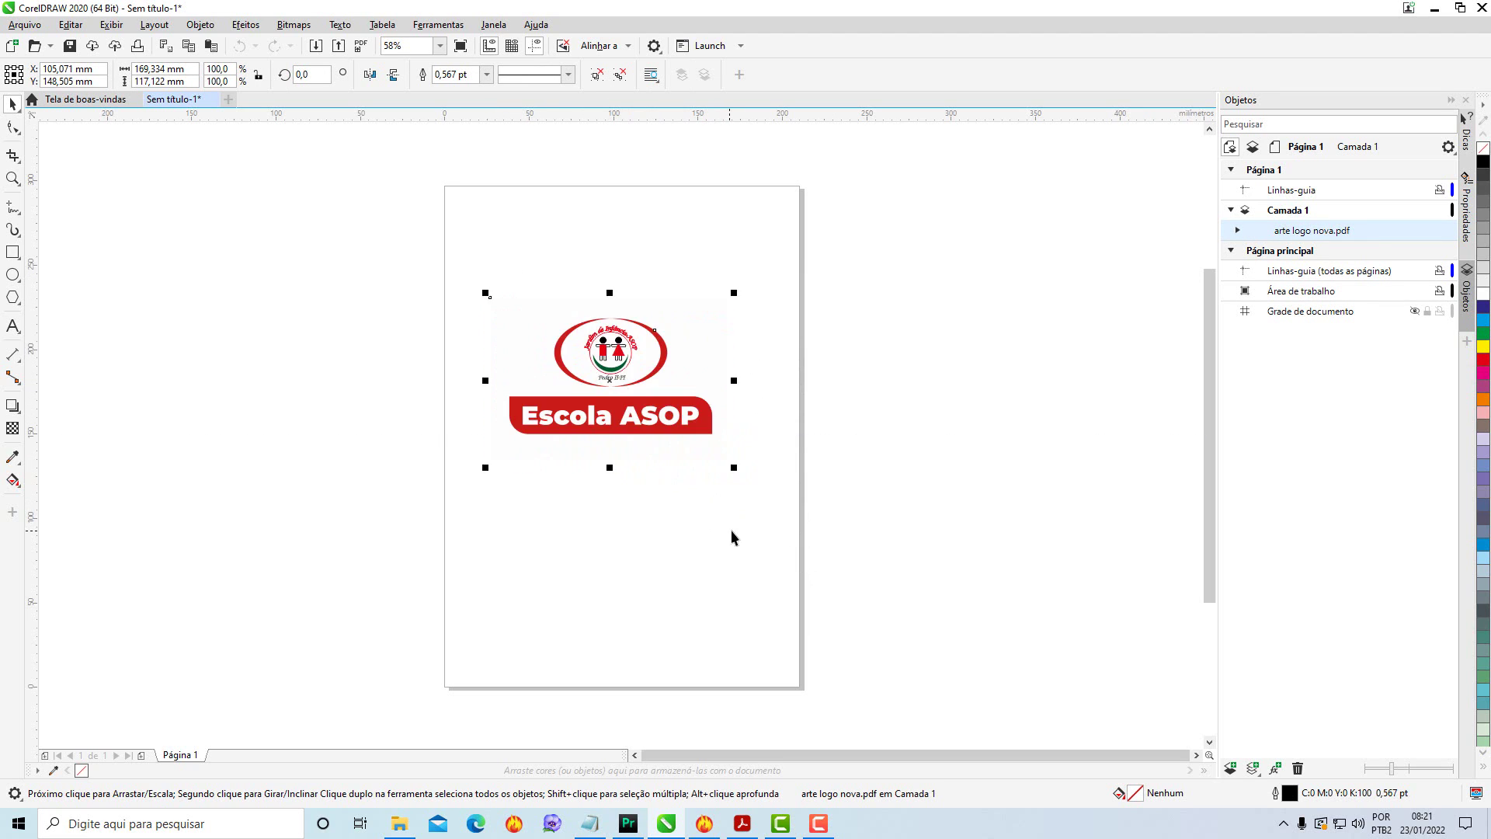
Ungroup the imported logo artwork into separate objects.
{"action": "left_click", "coordinate": [651, 418]}
{"action": "left_click", "coordinate": [892, 449]}
{"action": "left_click", "coordinate": [680, 412]}
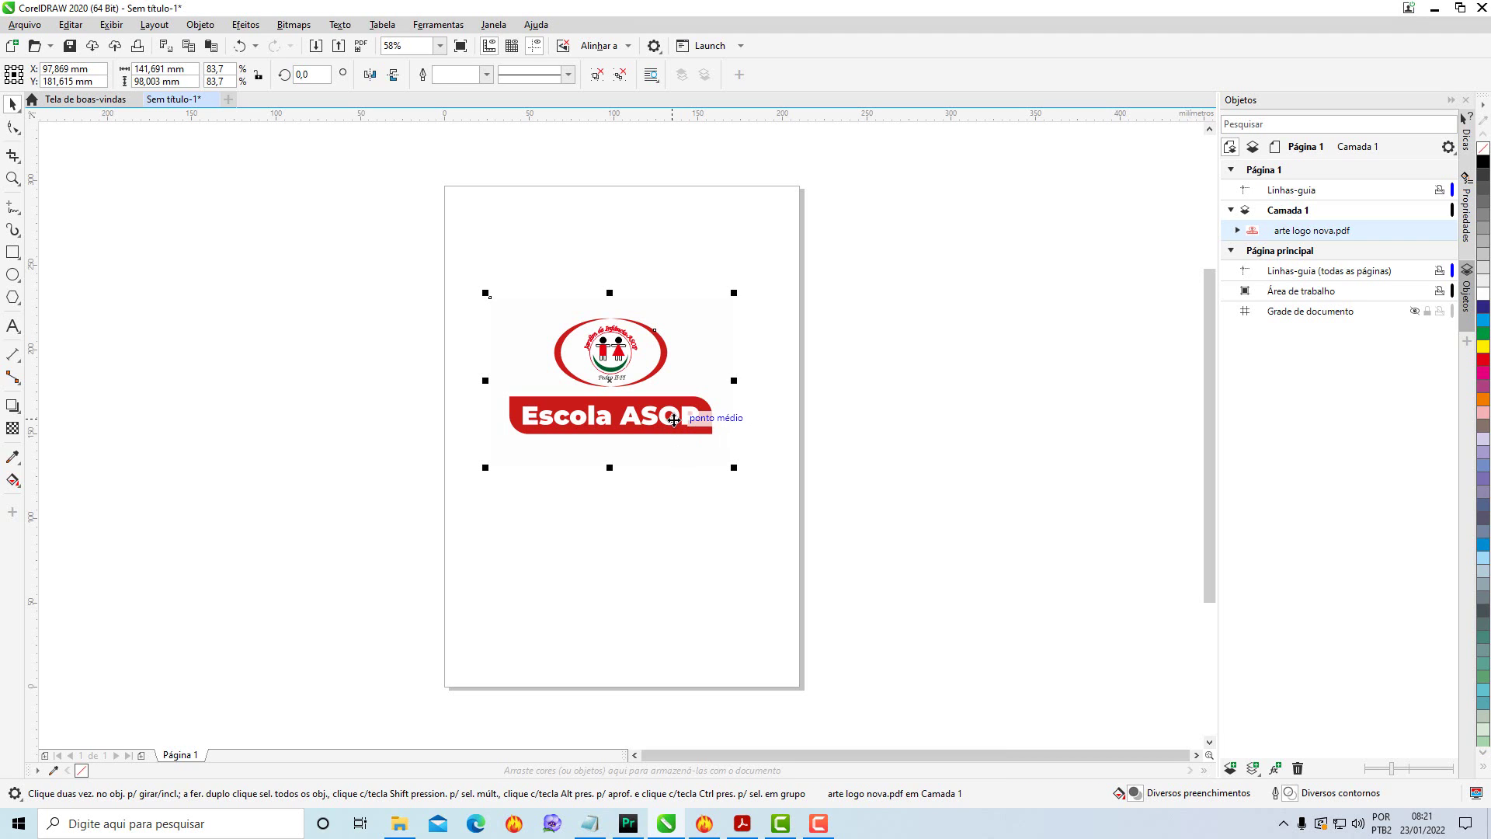
{"action": "right_click", "coordinate": [674, 419]}
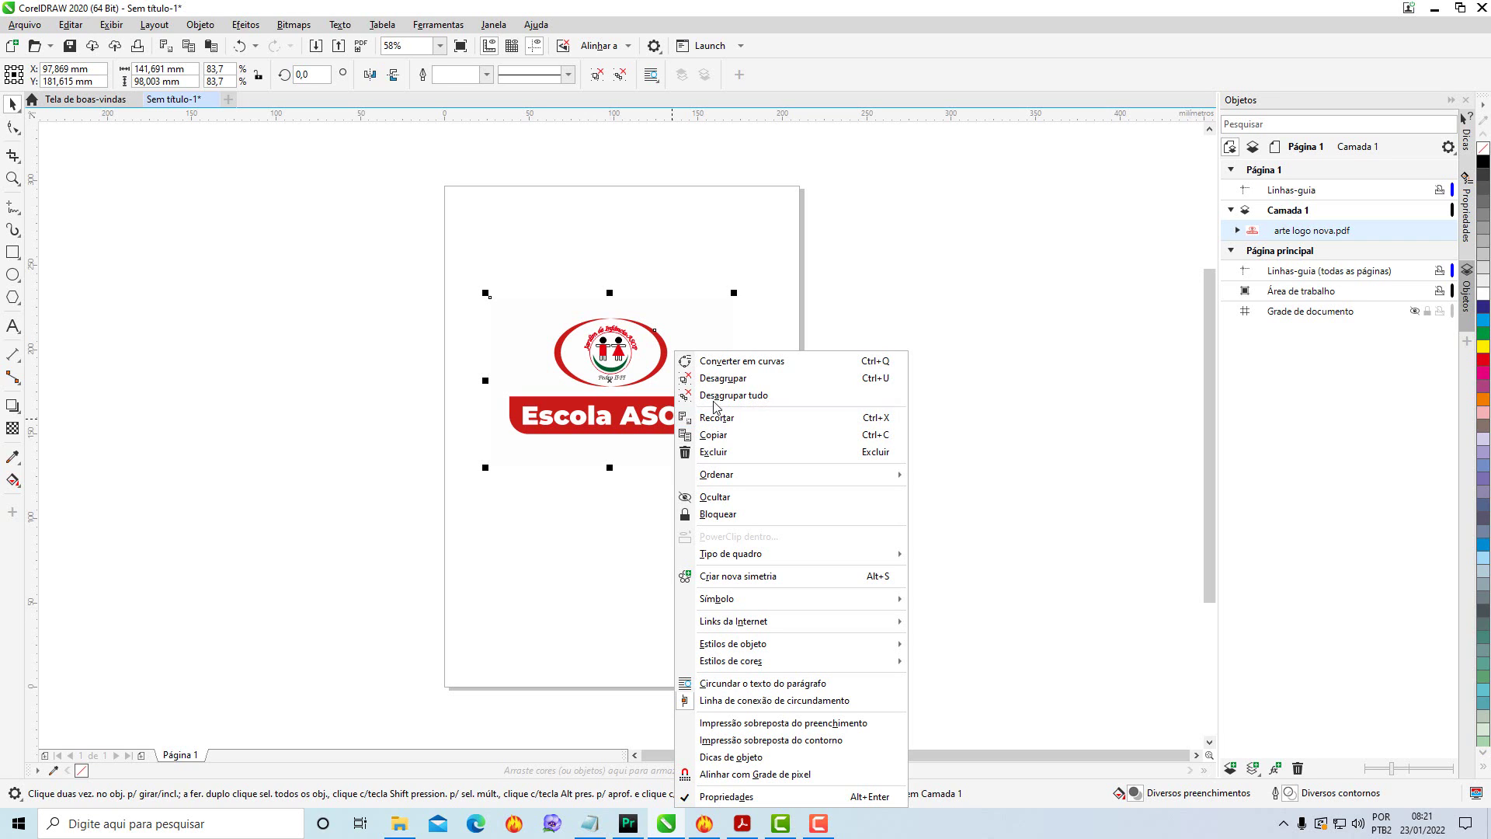
{"action": "left_click", "coordinate": [723, 378]}
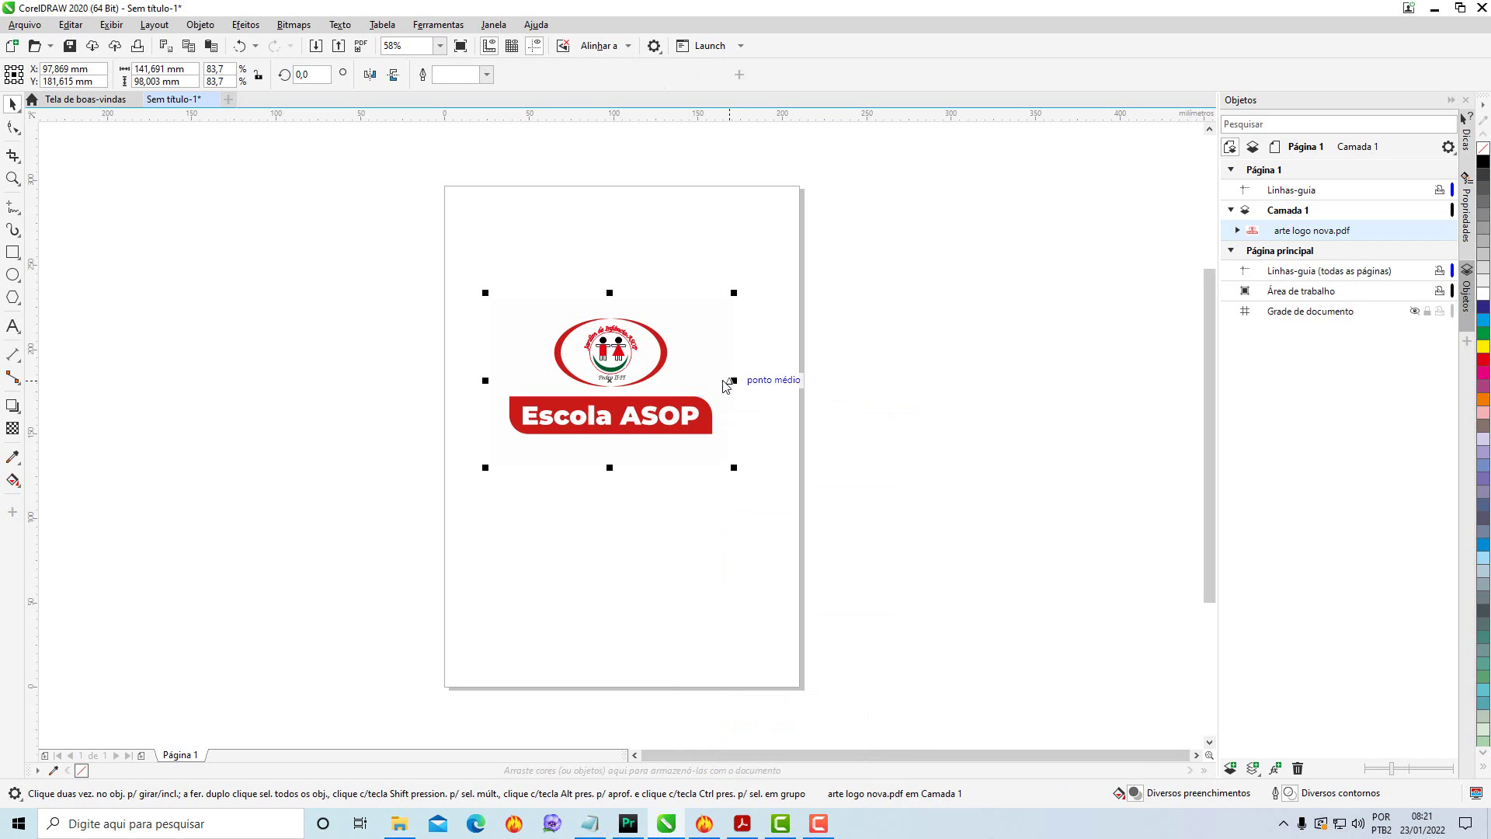
{"action": "left_click", "coordinate": [743, 538]}
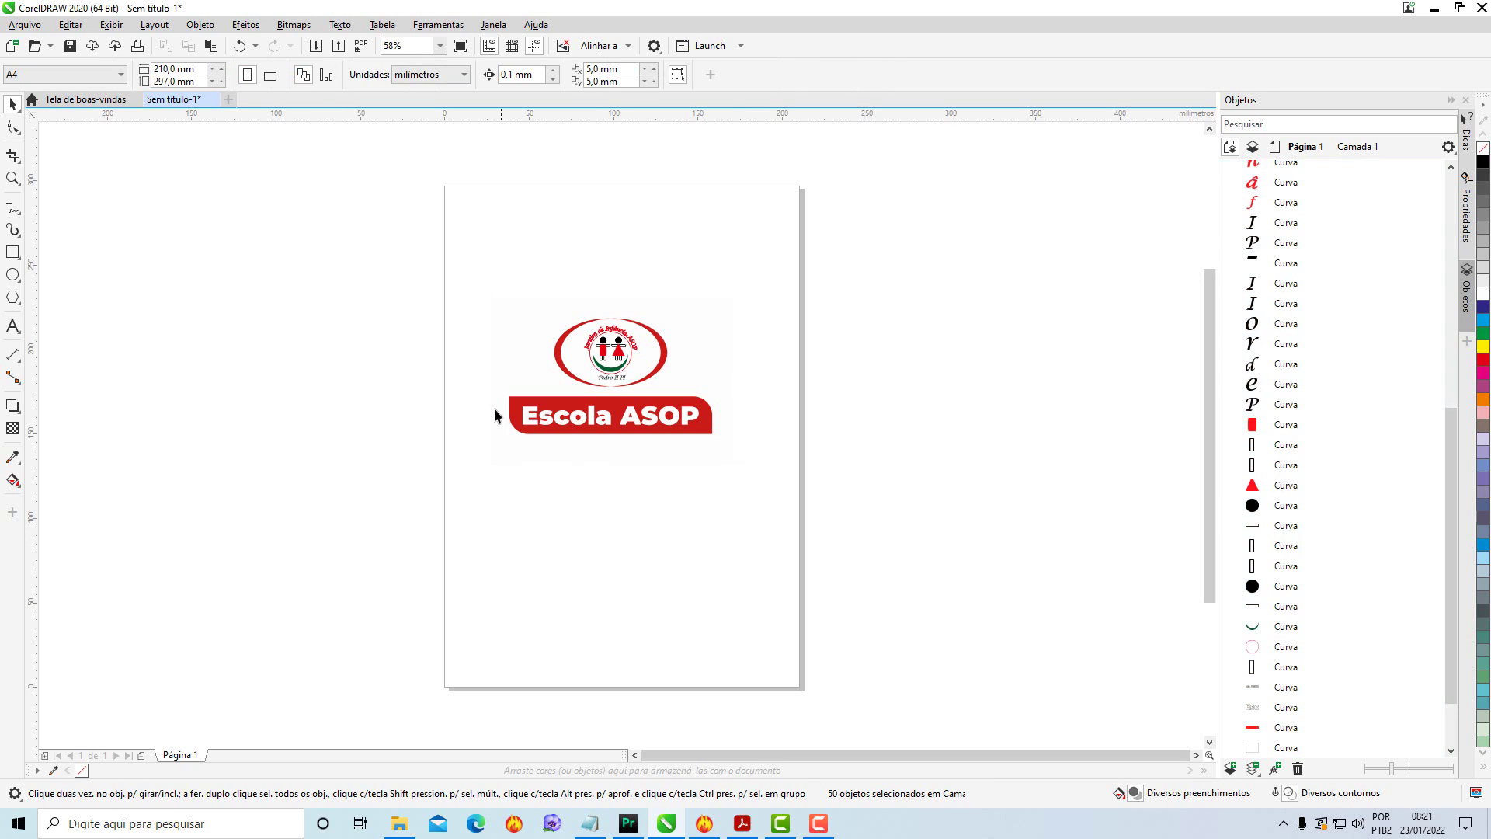
Delete the red "Escola ASOP" banner together with its lettering from below the oval emblem.
{"action": "left_click_drag", "start_coordinate": [665, 476], "coordinate": [766, 496]}
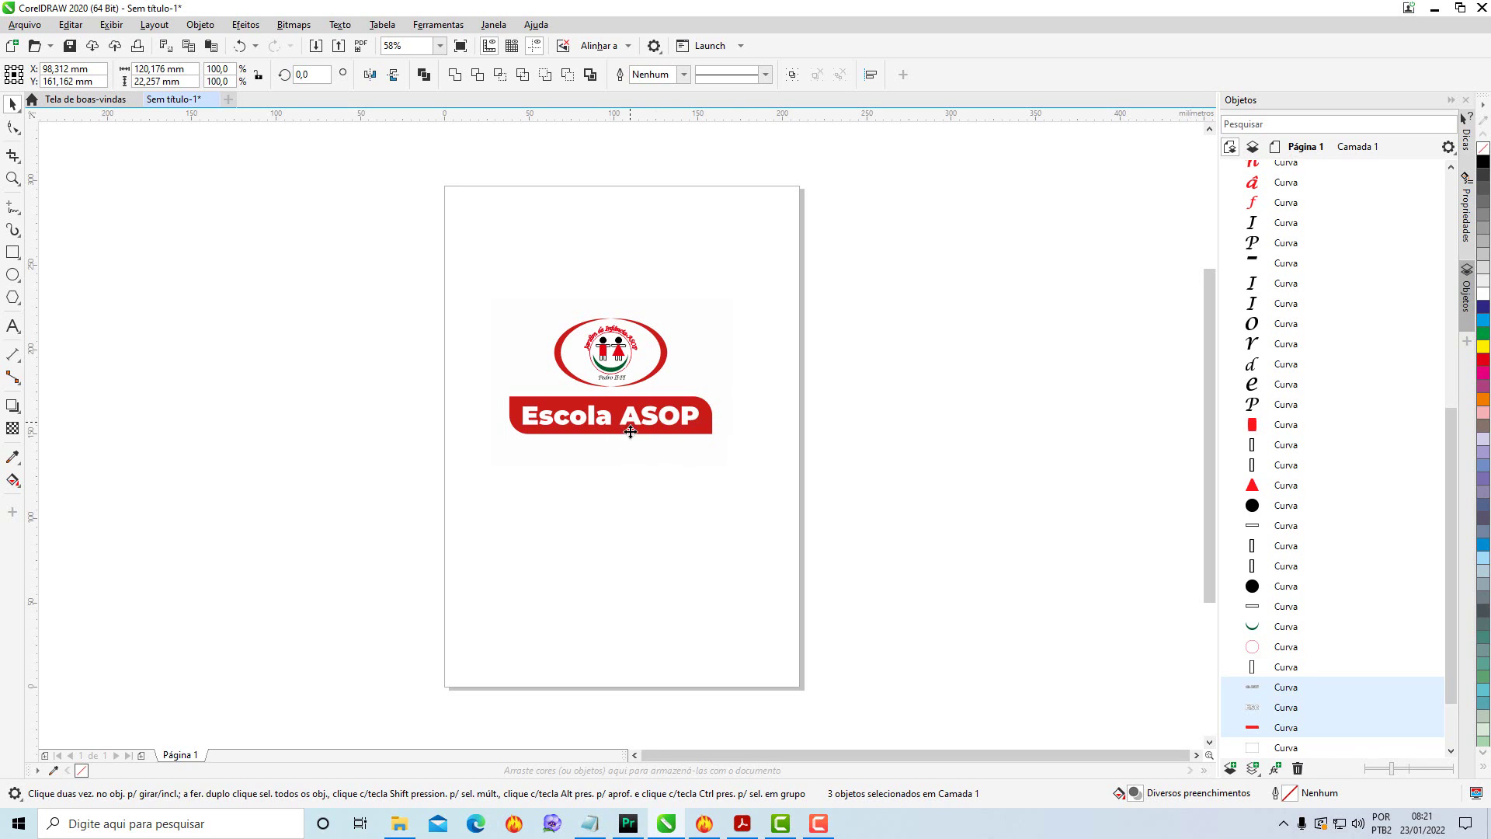
{"action": "left_click_drag", "start_coordinate": [624, 426], "coordinate": [628, 475]}
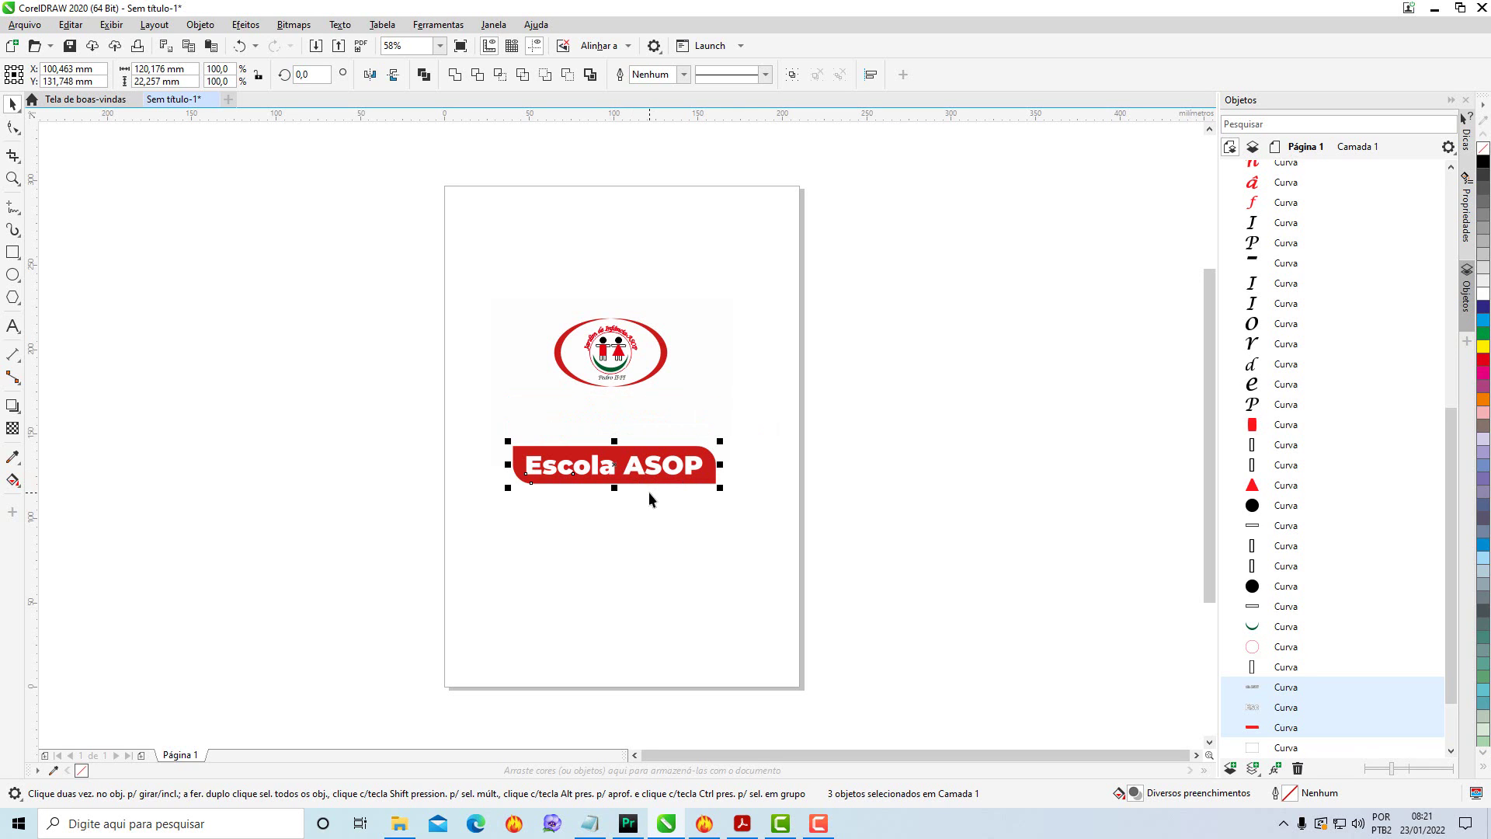
{"action": "key", "text": "Delete"}
Enlarge the whole oval emblem to about 91 × 55 mm and inspect its details up close.
{"action": "left_click_drag", "start_coordinate": [502, 289], "coordinate": [713, 424]}
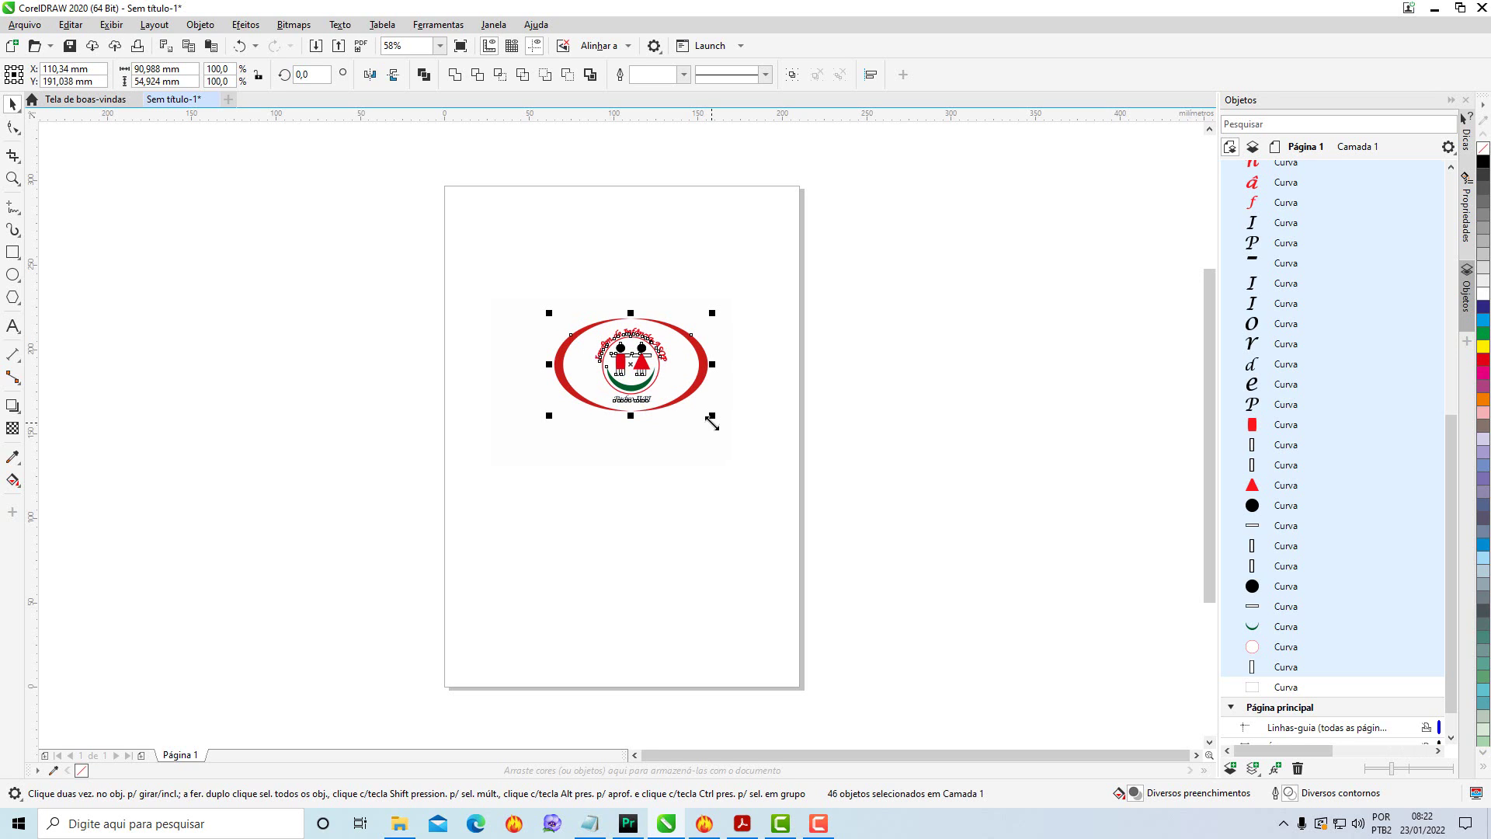
{"action": "left_click", "coordinate": [859, 505]}
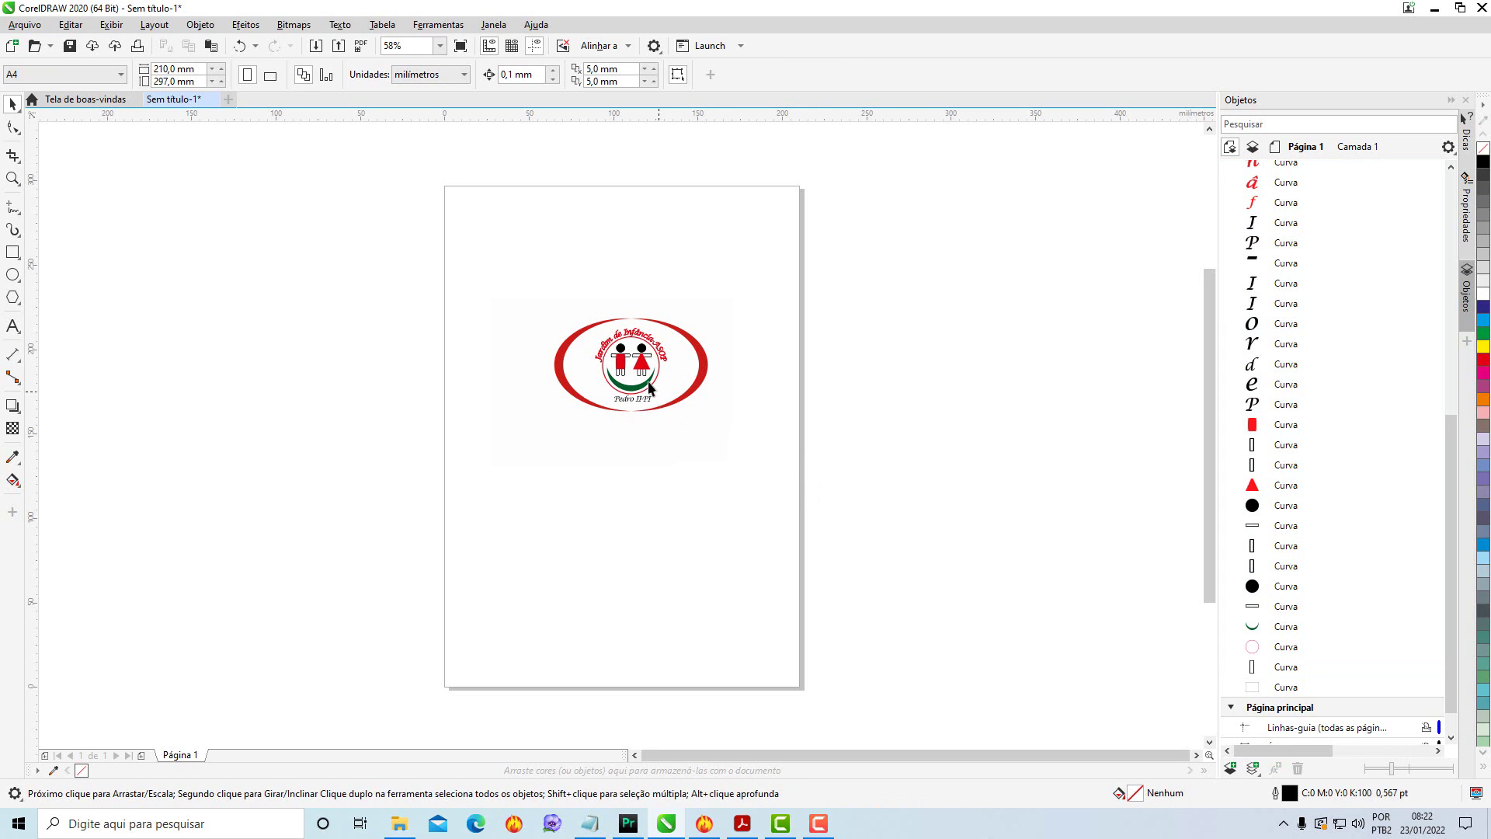
{"action": "scroll", "coordinate": [628, 362], "scroll_direction": "up", "scroll_amount": 4}
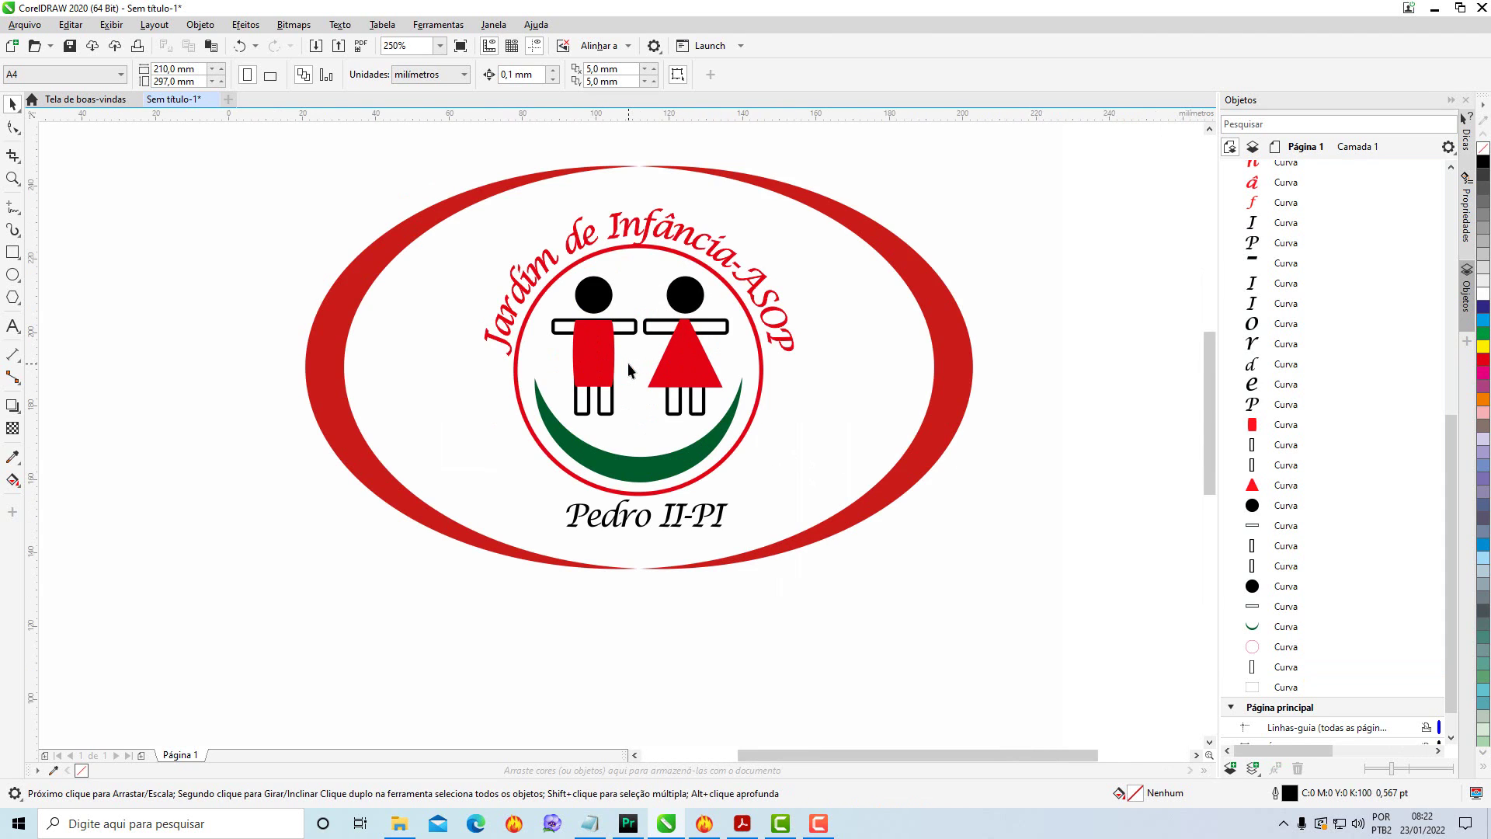
{"action": "scroll", "coordinate": [627, 362], "scroll_direction": "down", "scroll_amount": 4}
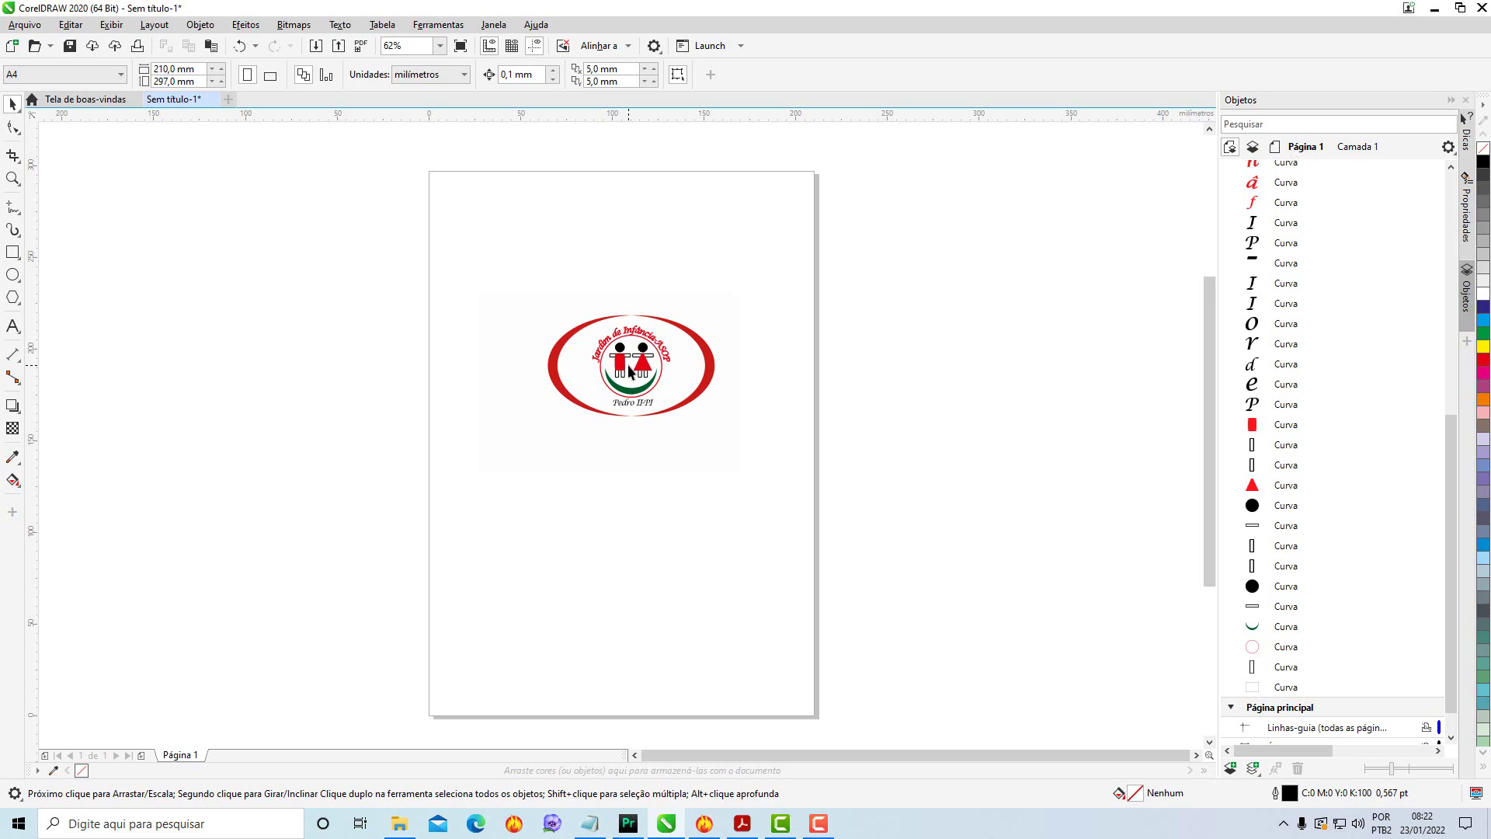
Save the drawing as Sem título-1 in the Nova pasta folder, in CDR format version 15.0, accepting the compatibility notice.
{"action": "left_click", "coordinate": [24, 25]}
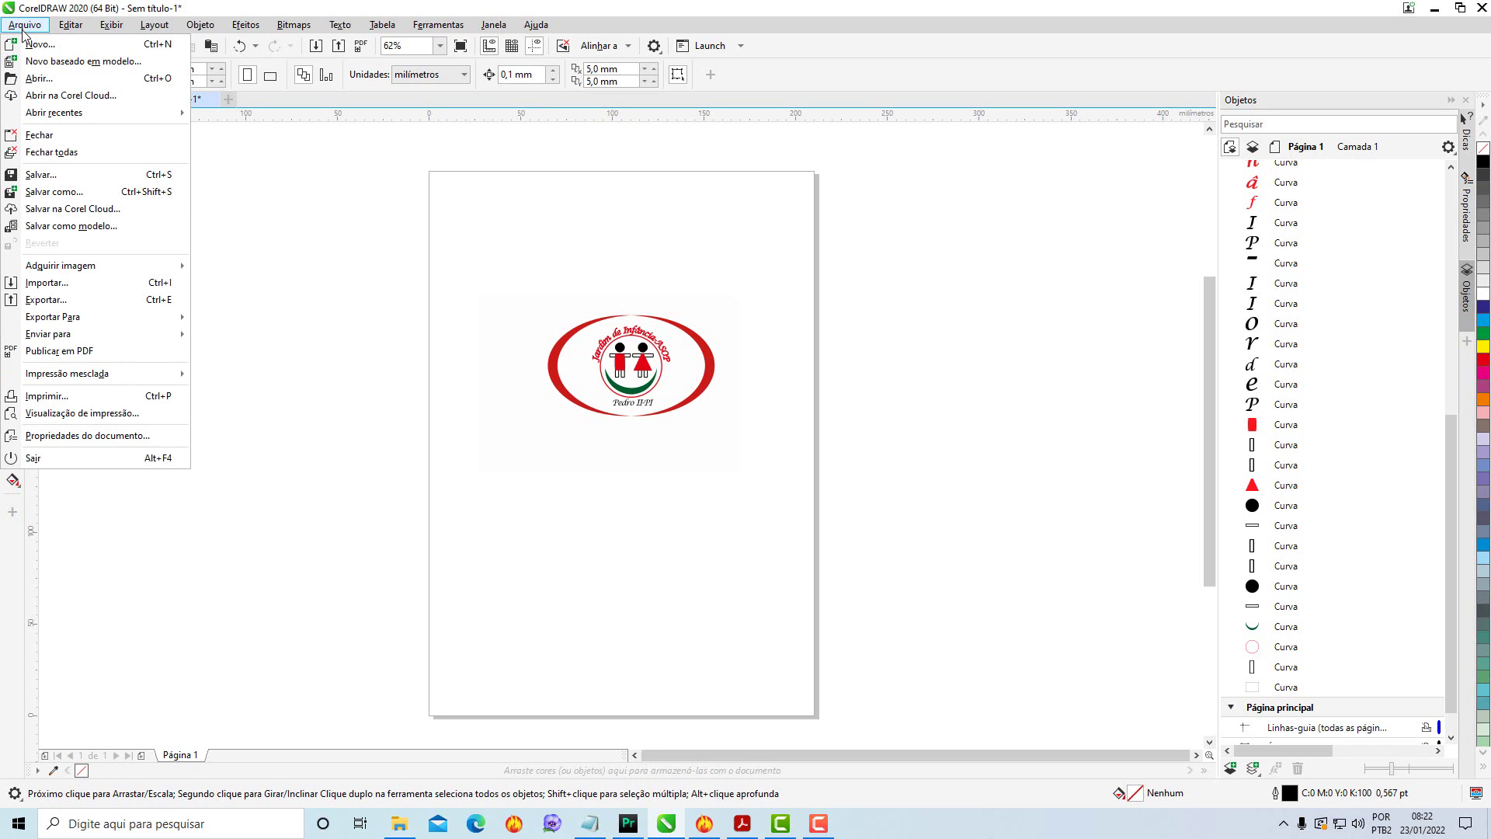
{"action": "left_click", "coordinate": [68, 200]}
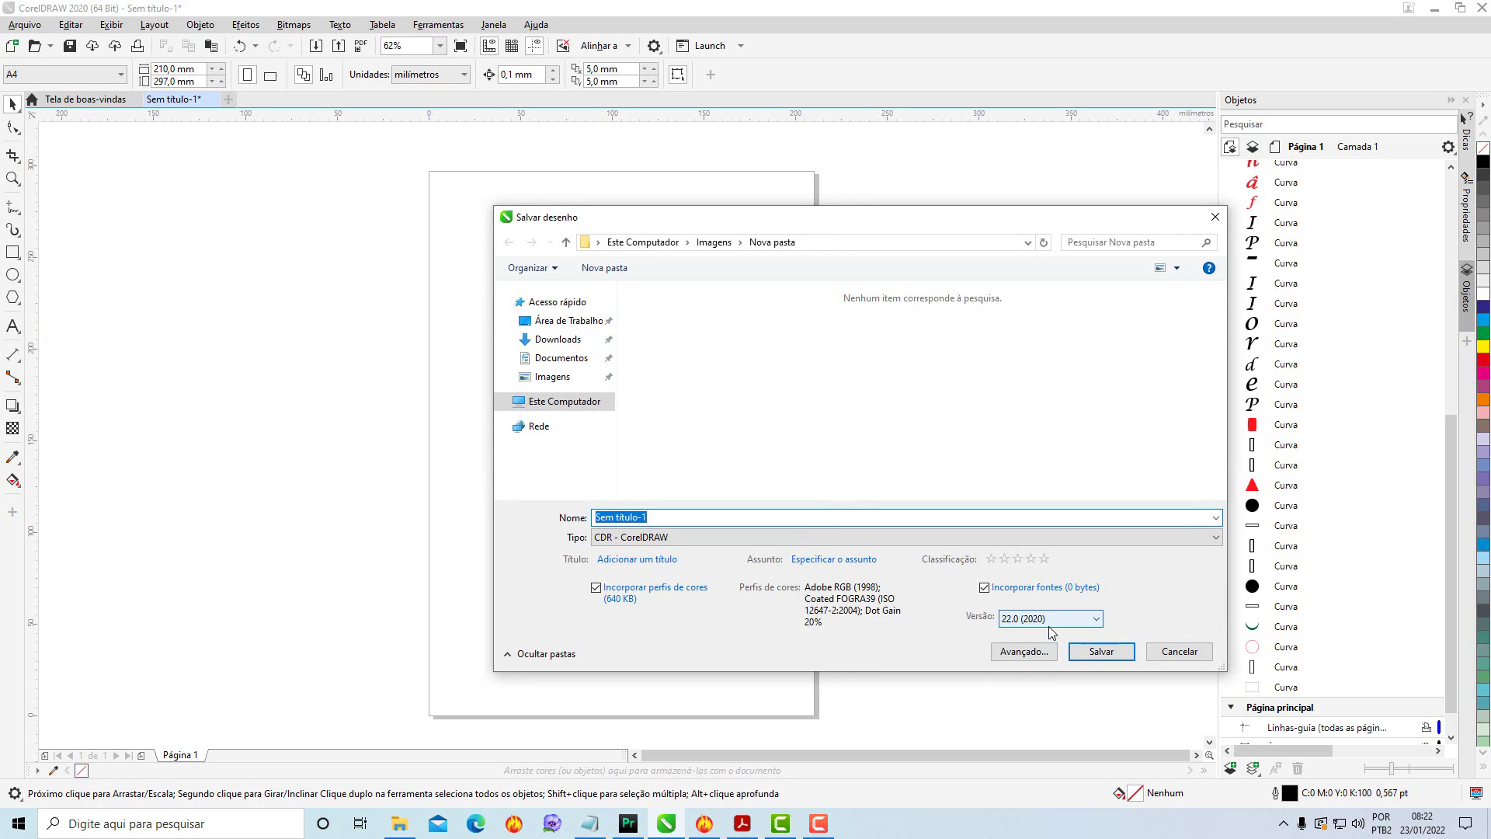
{"action": "left_click", "coordinate": [1097, 620]}
{"action": "left_click", "coordinate": [1030, 716]}
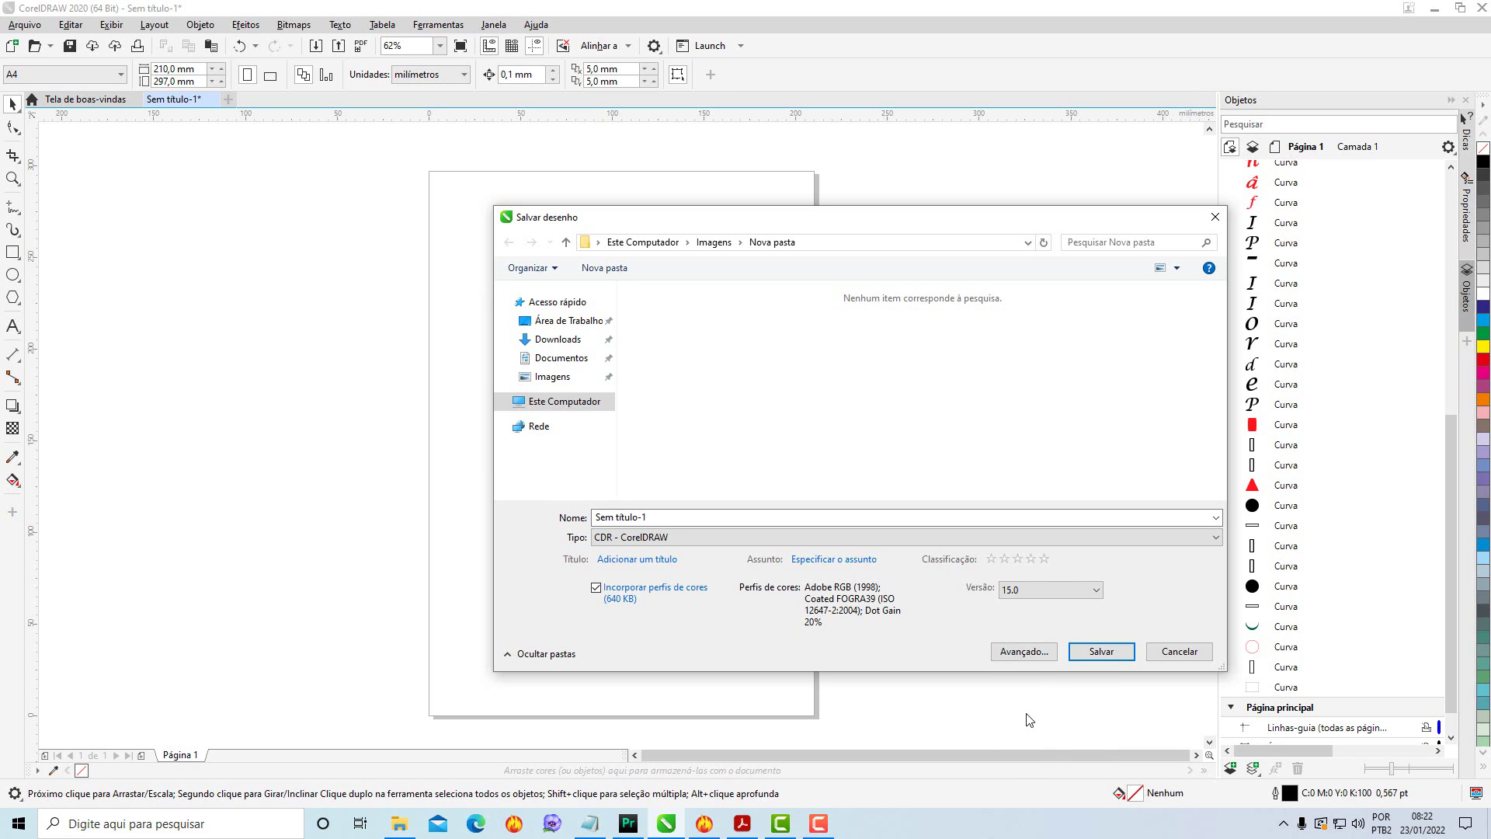
{"action": "left_click", "coordinate": [703, 825]}
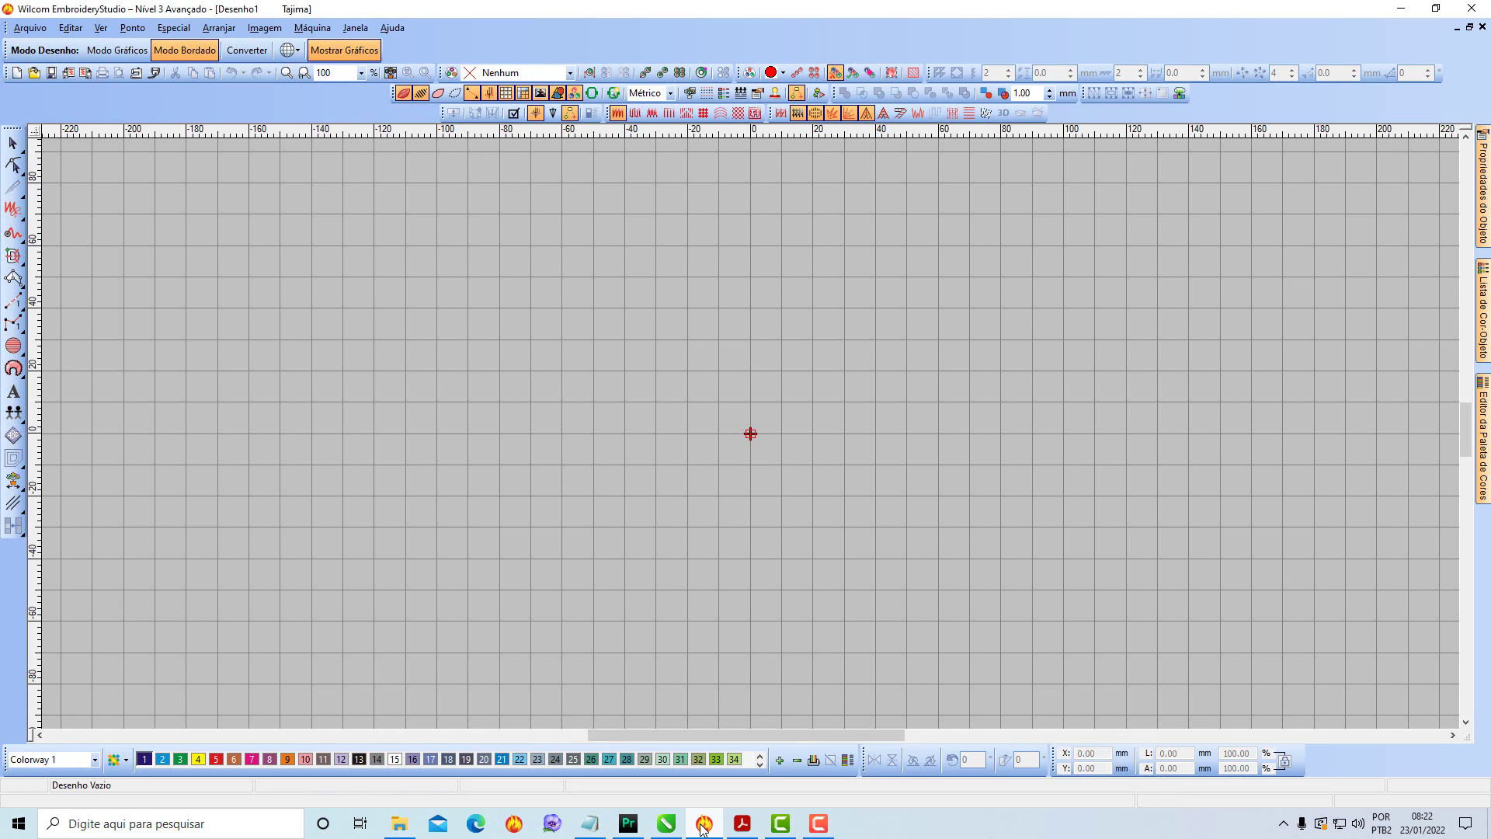
{"action": "left_click", "coordinate": [703, 825]}
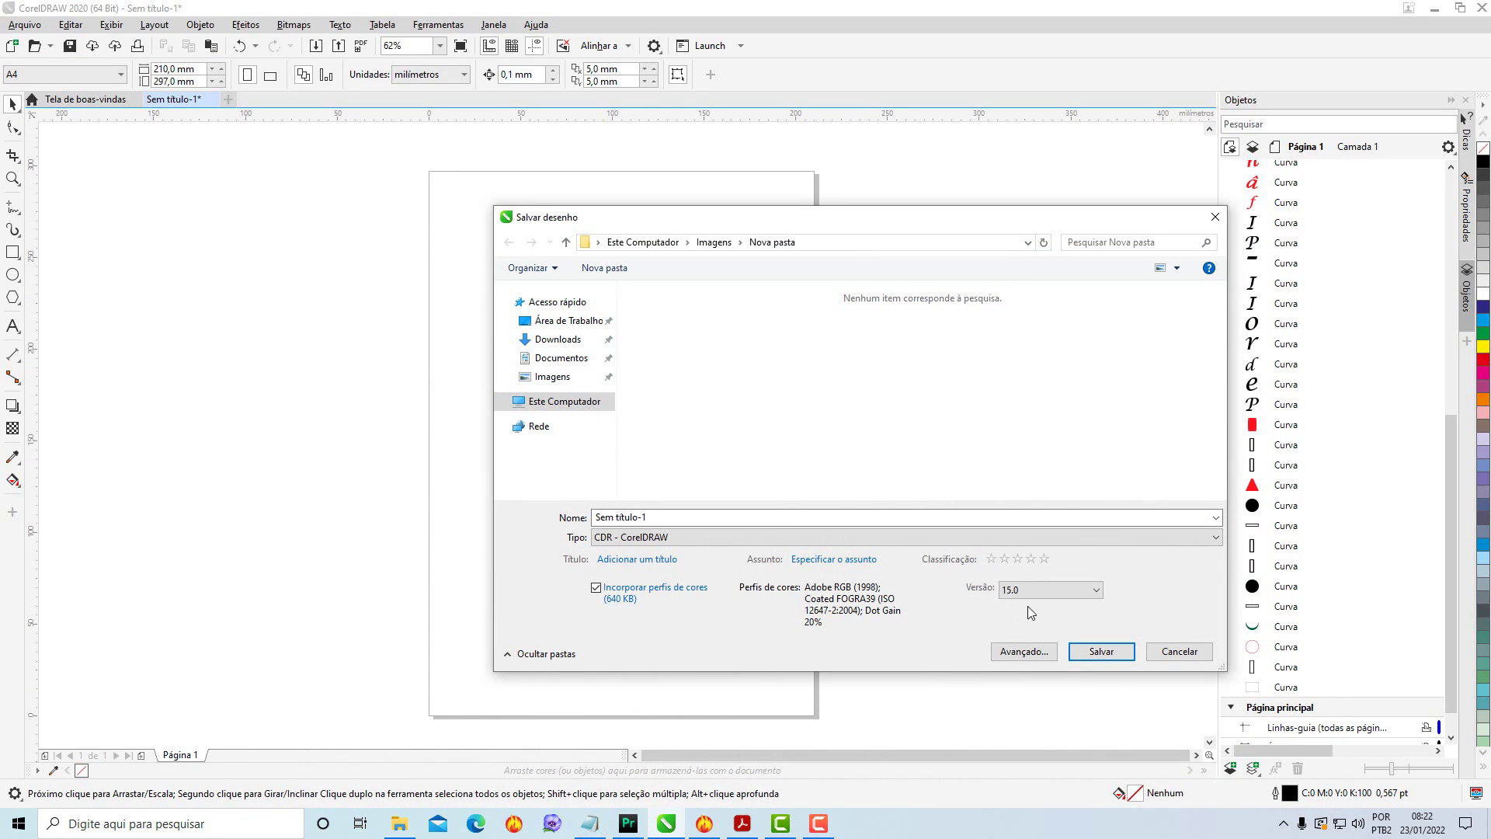
{"action": "left_click", "coordinate": [1100, 651]}
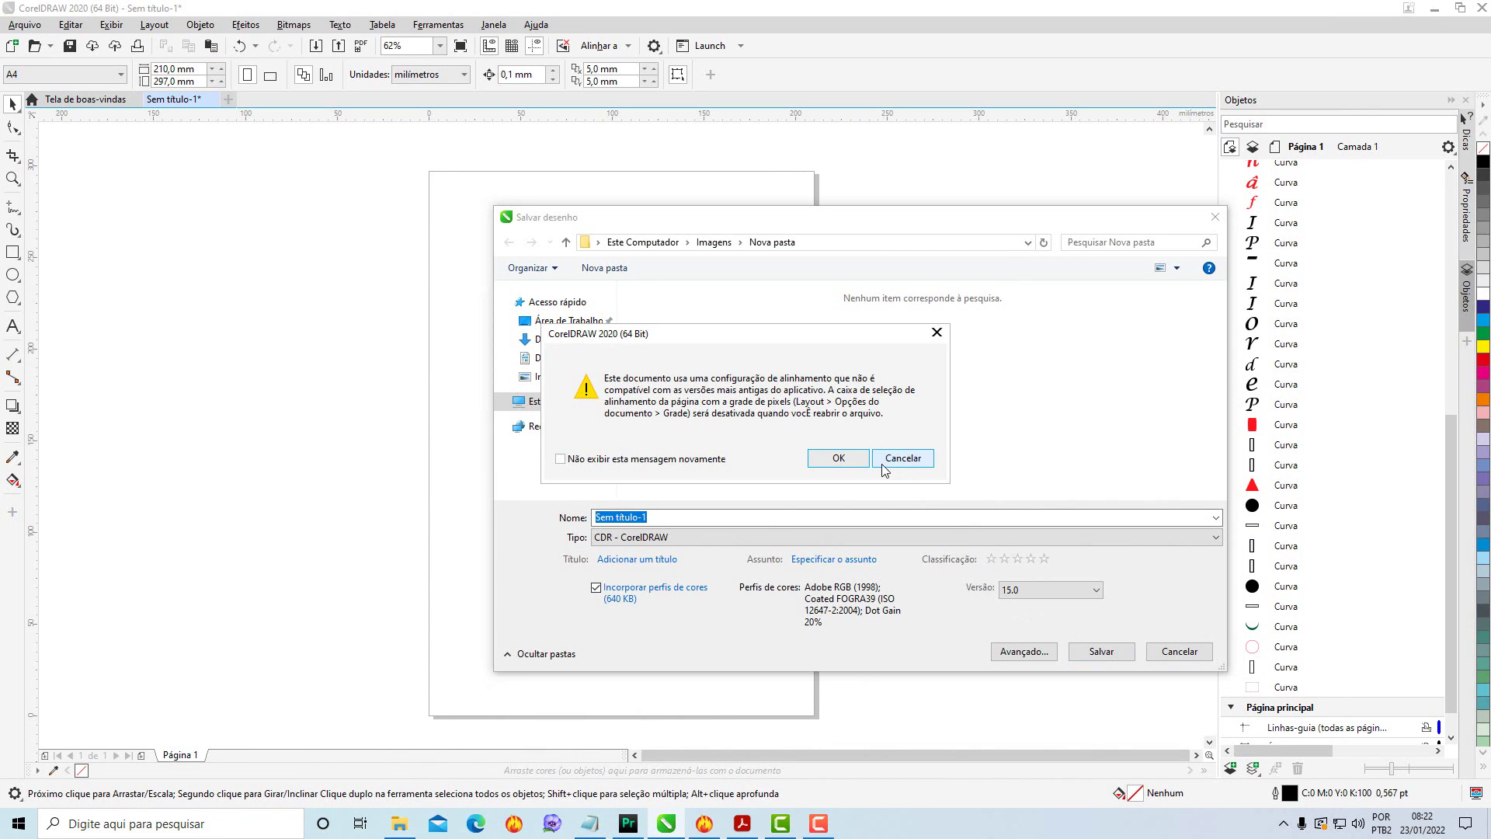
{"action": "left_click", "coordinate": [859, 464]}
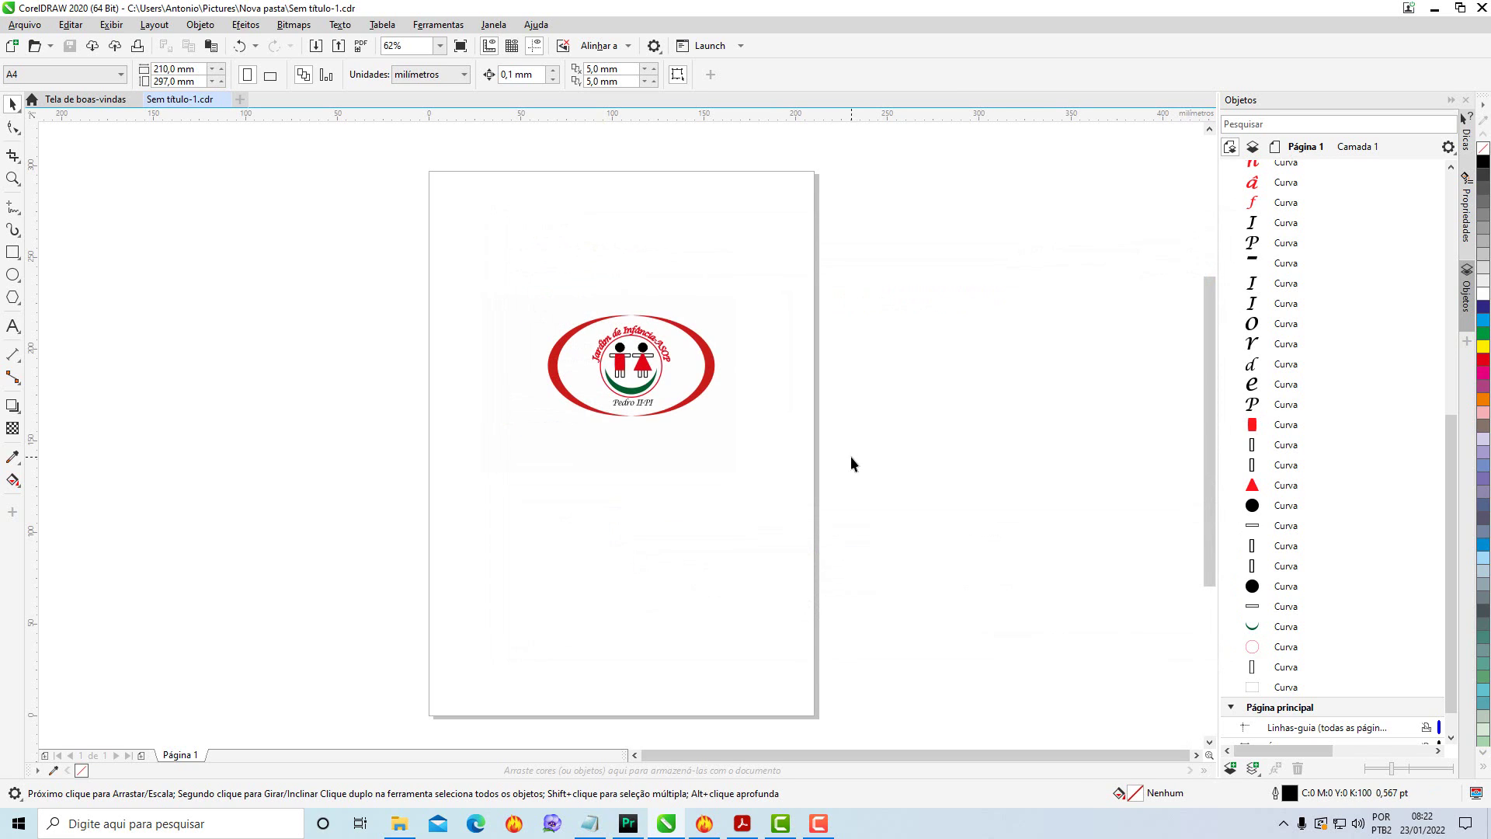
Close CorelDRAW, switch to Wilcom EmbroideryStudio and set the empty design to graphics mode.
{"action": "left_click", "coordinate": [1485, 9]}
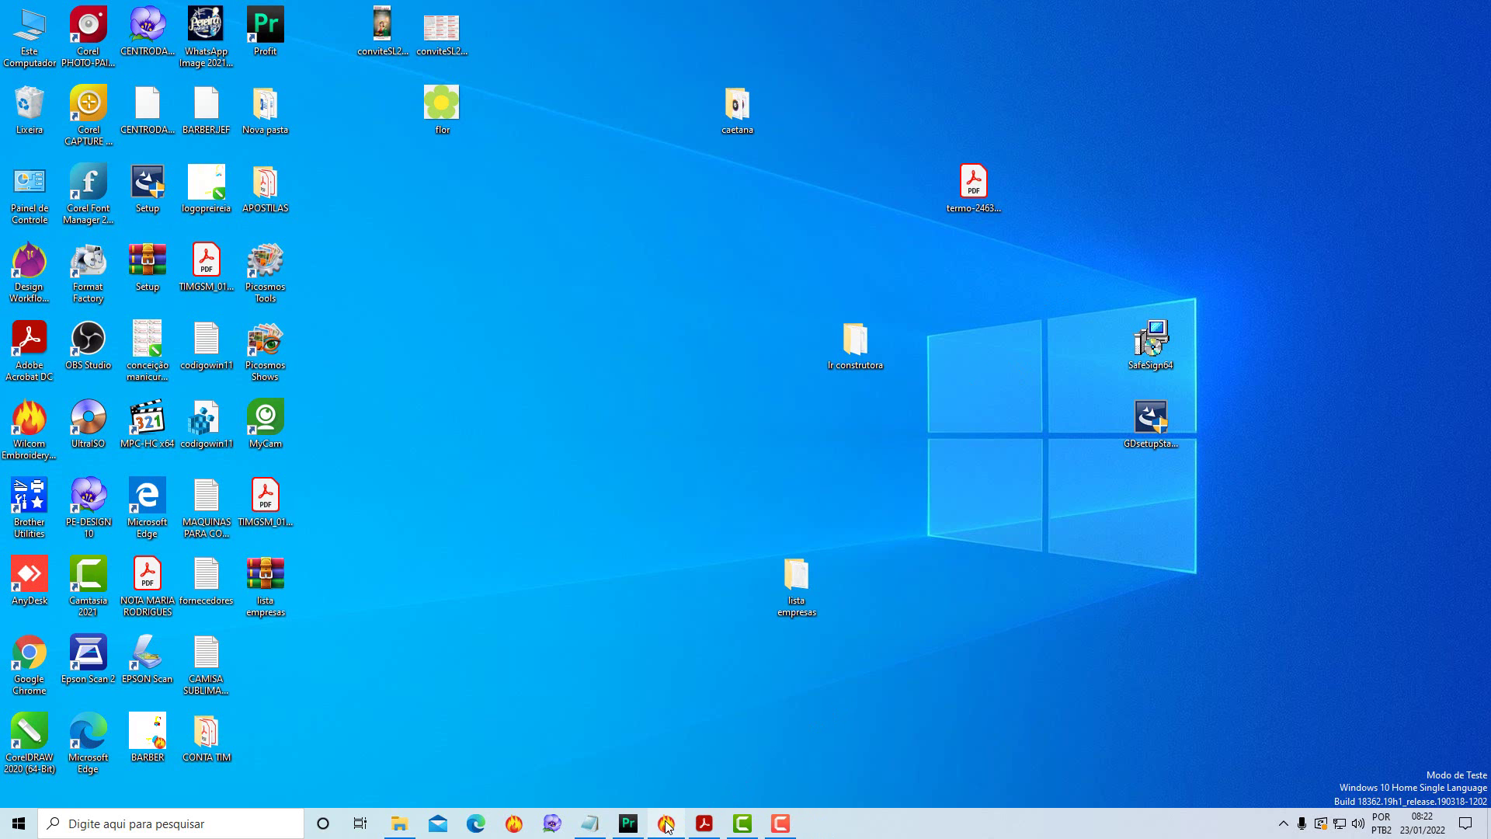
{"action": "left_click", "coordinate": [666, 823]}
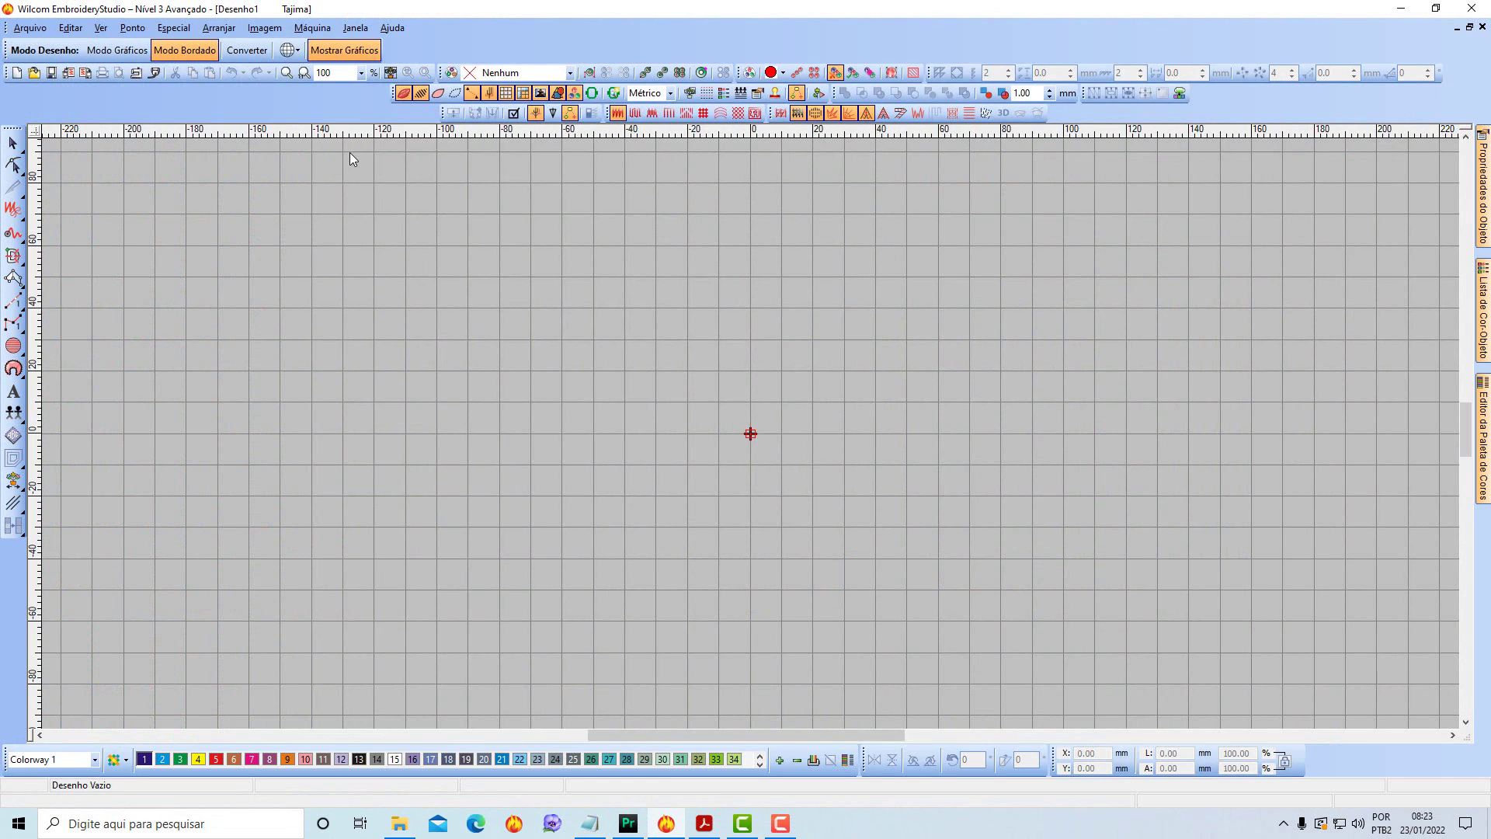
{"action": "left_click", "coordinate": [108, 50]}
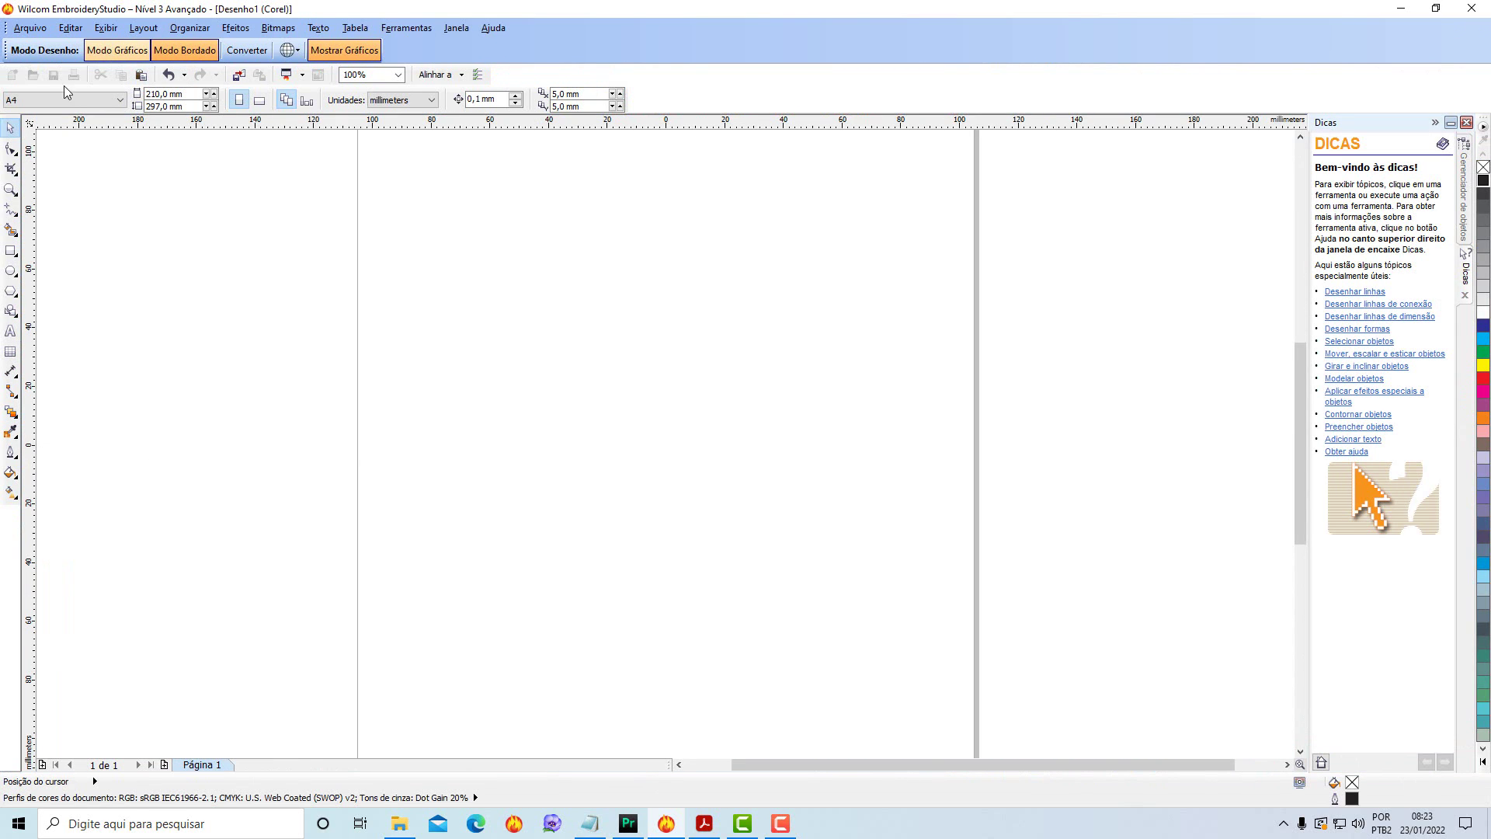
Import Sem título-1 from Nova pasta, place it about 126 × 87 mm on the page, and convert the artwork to embroidery.
{"action": "left_click", "coordinate": [29, 29]}
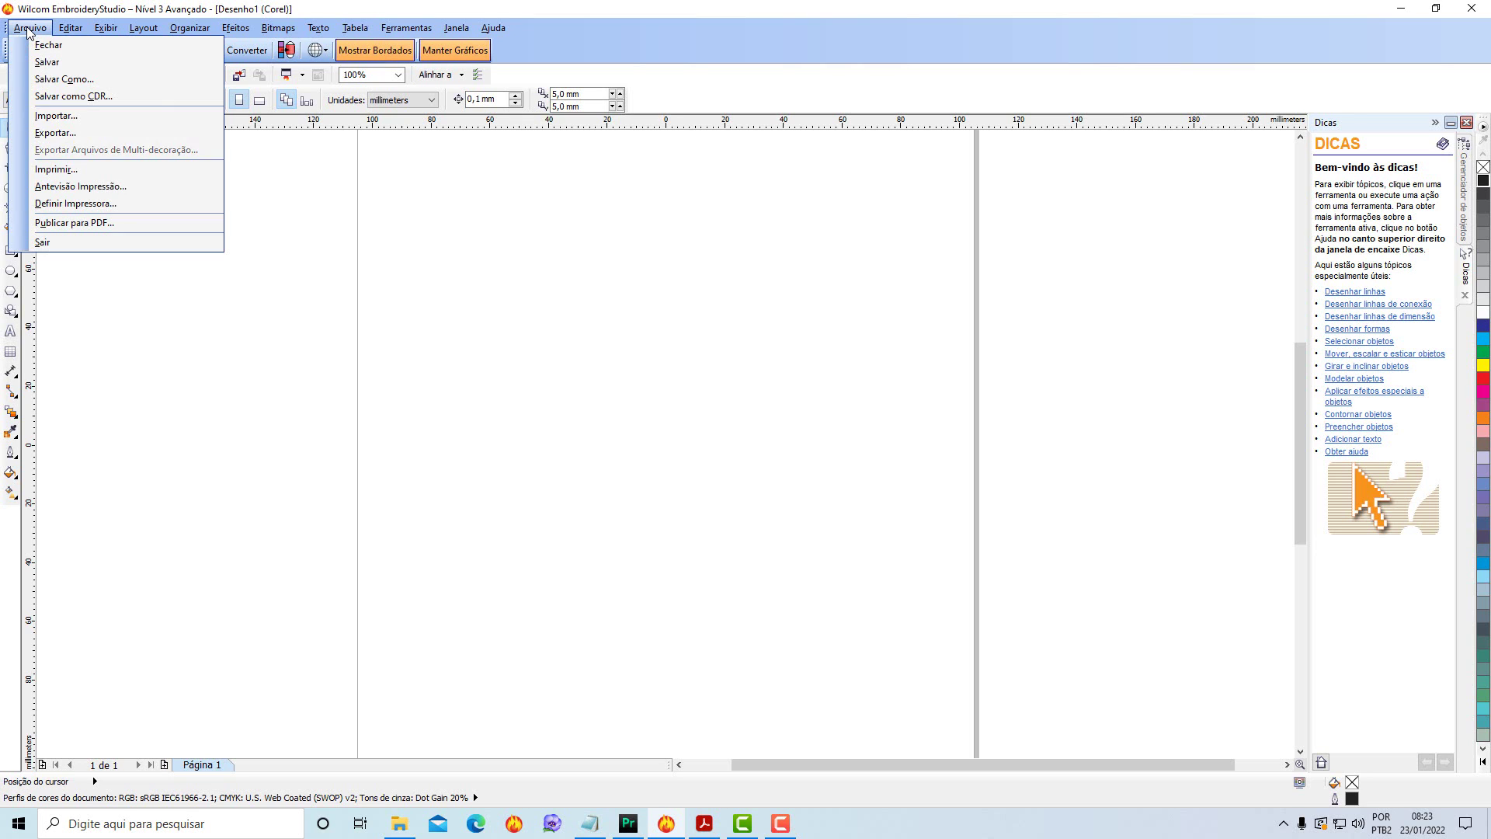
{"action": "left_click", "coordinate": [56, 116]}
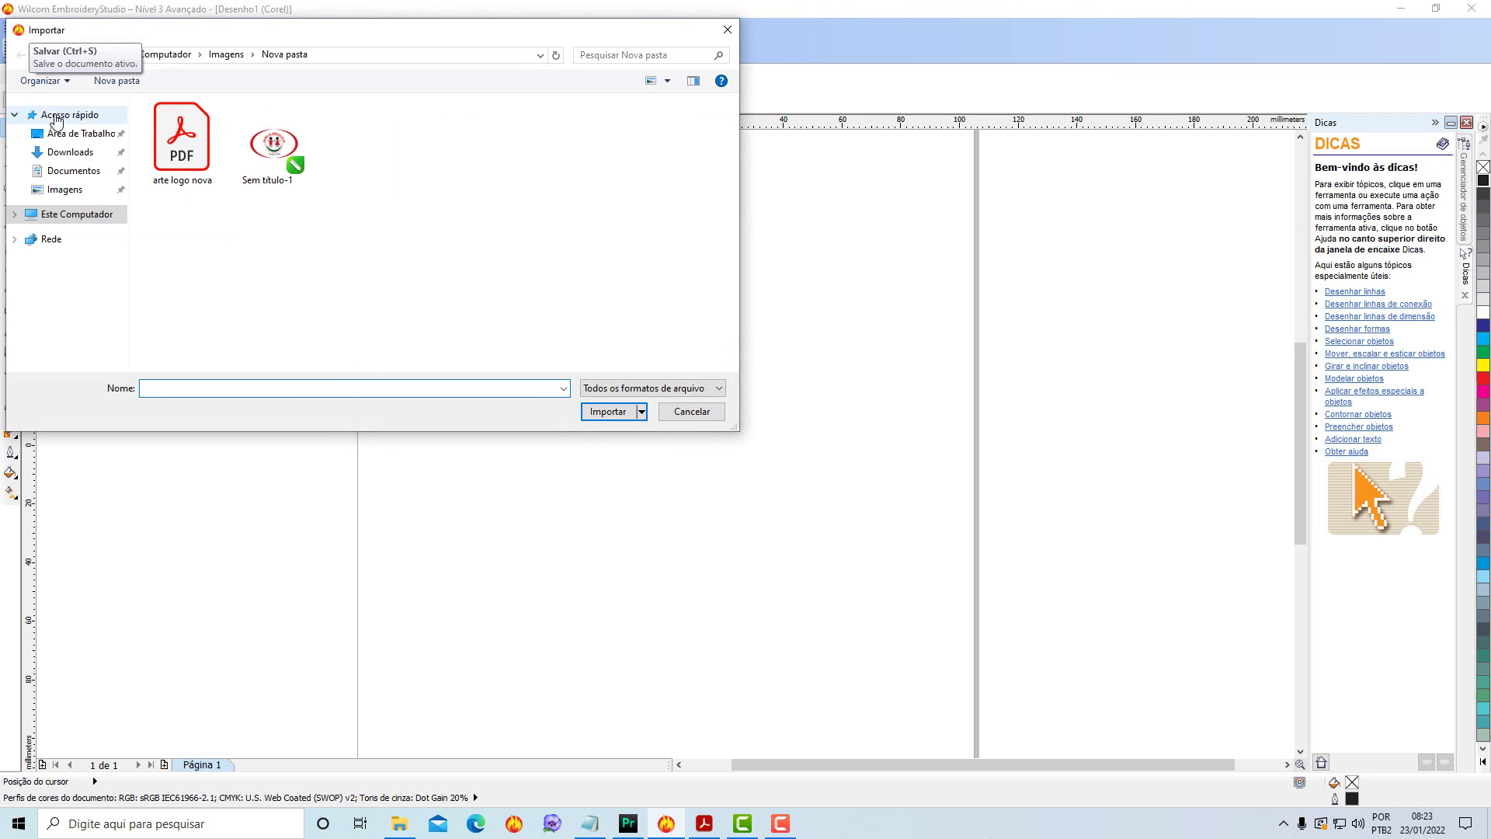
{"action": "left_click", "coordinate": [275, 146]}
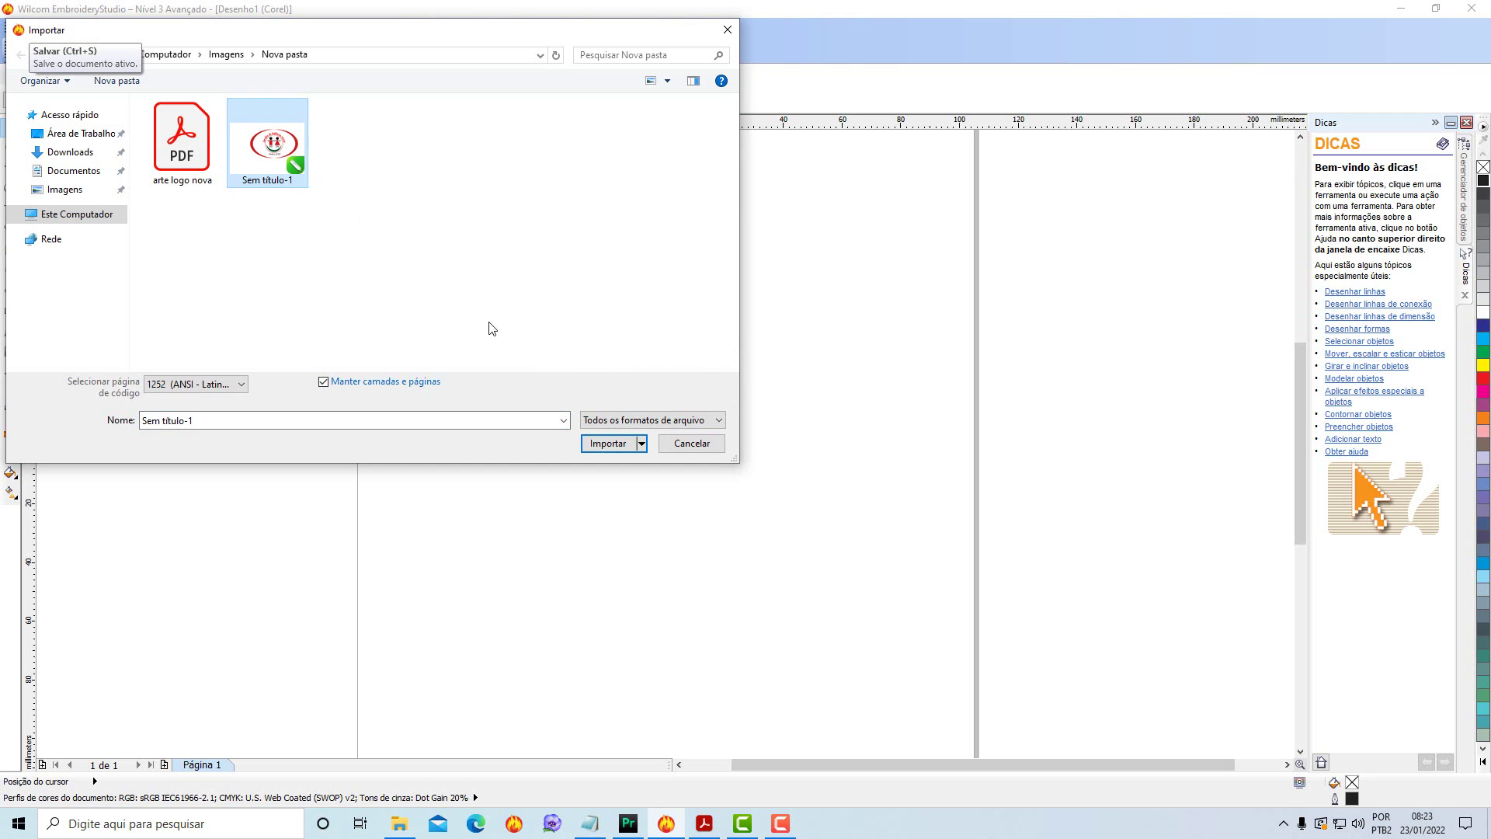
{"action": "left_click", "coordinate": [608, 443]}
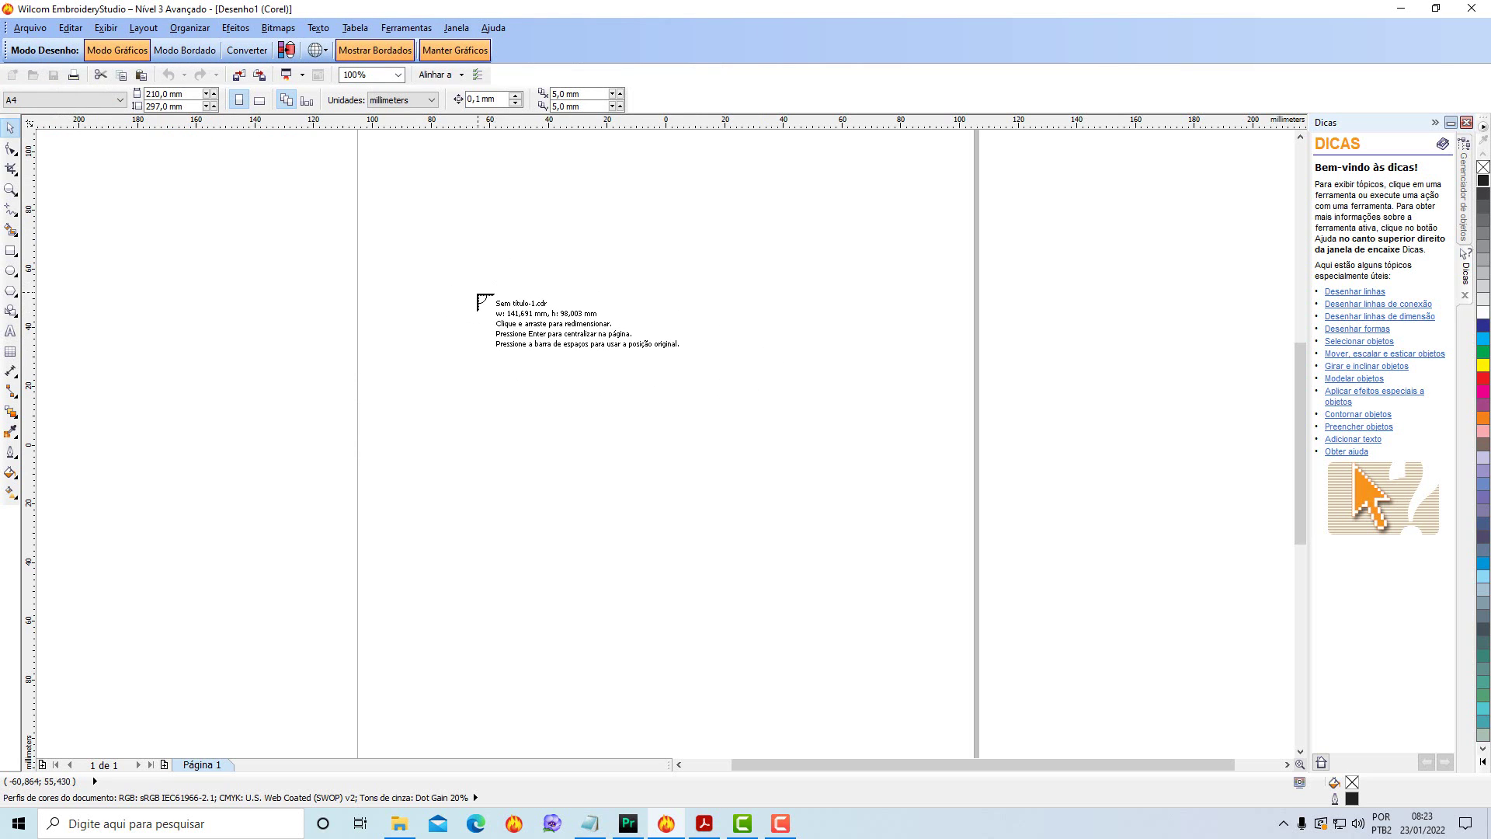
{"action": "left_click_drag", "start_coordinate": [450, 268], "coordinate": [822, 527]}
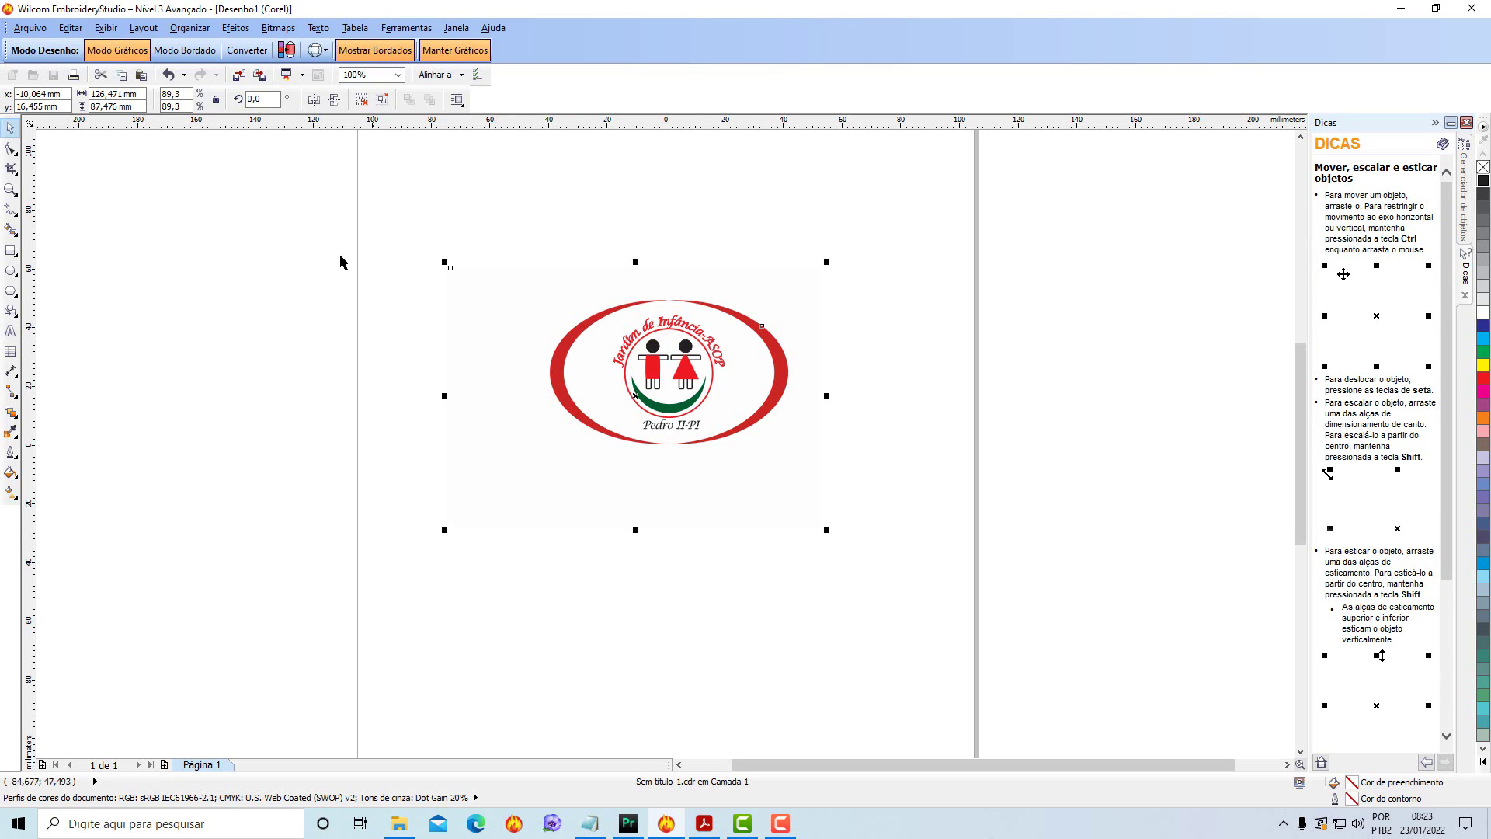
{"action": "left_click", "coordinate": [248, 52]}
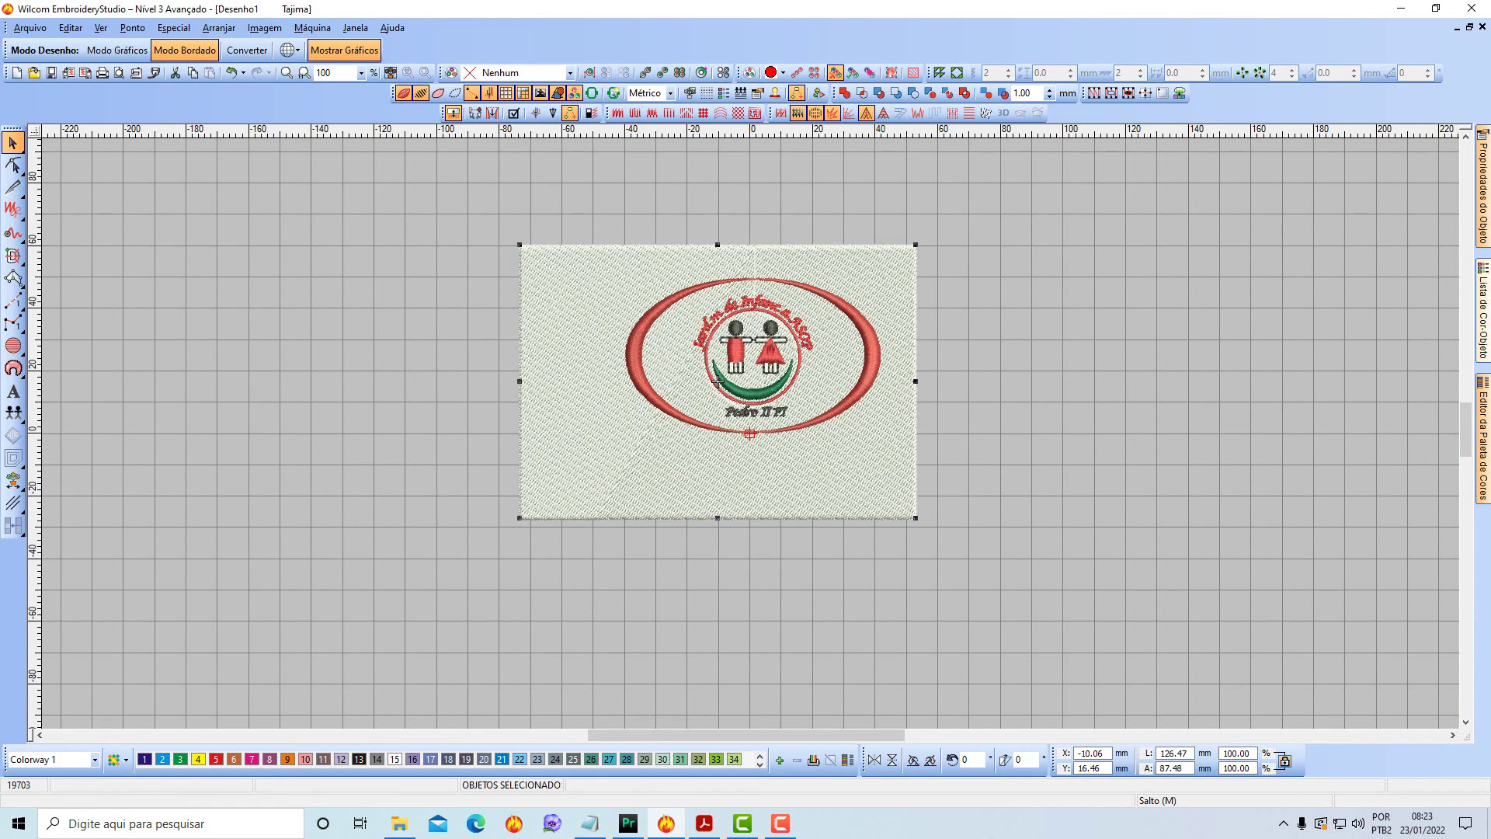
Remove the vector graphics group (objects 1-47) and the white background stitch fill from the design using the color-object list.
{"action": "left_click", "coordinate": [1483, 299]}
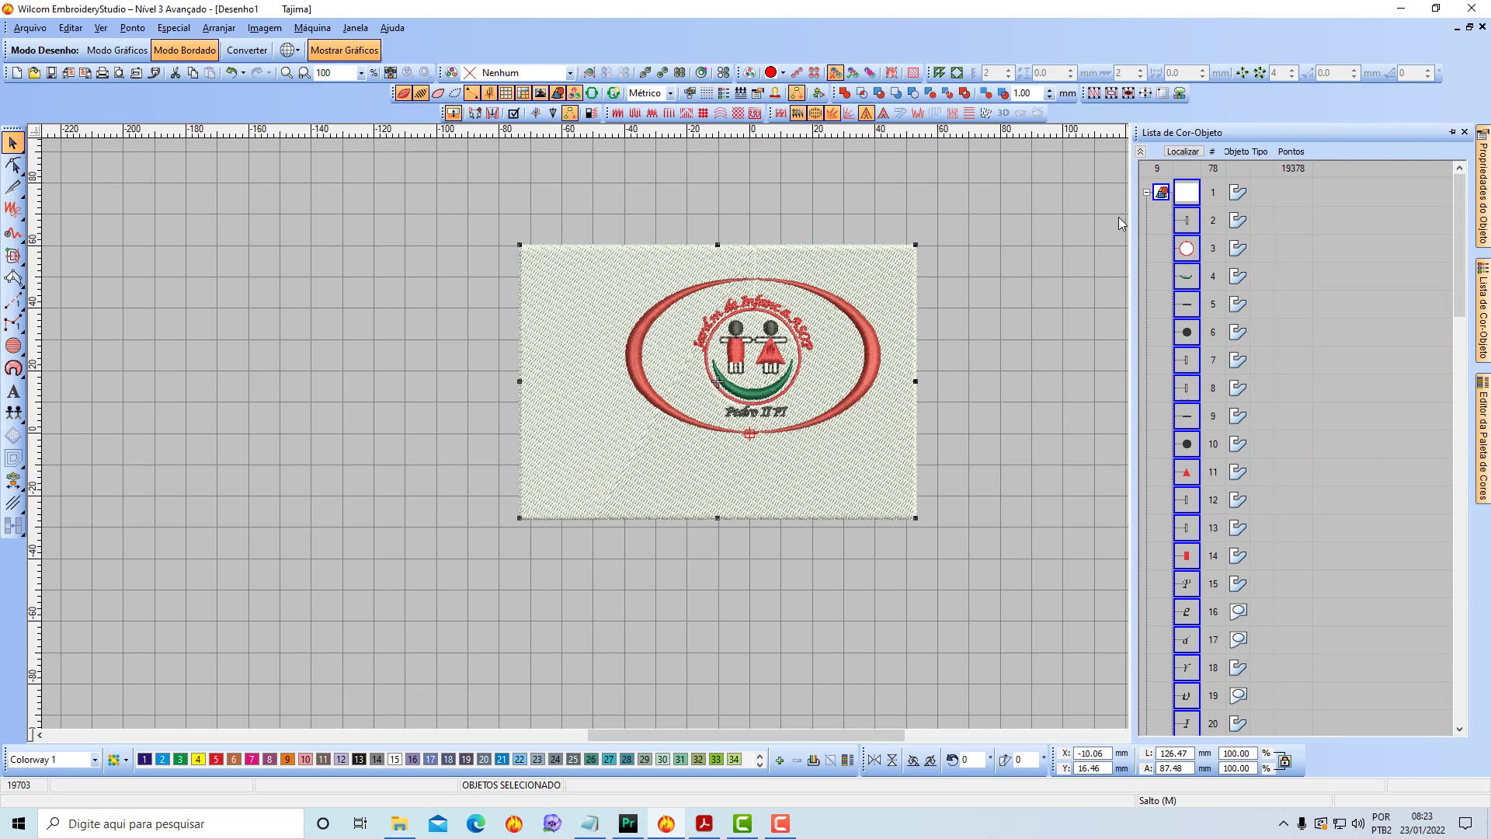
{"action": "left_click", "coordinate": [1147, 192]}
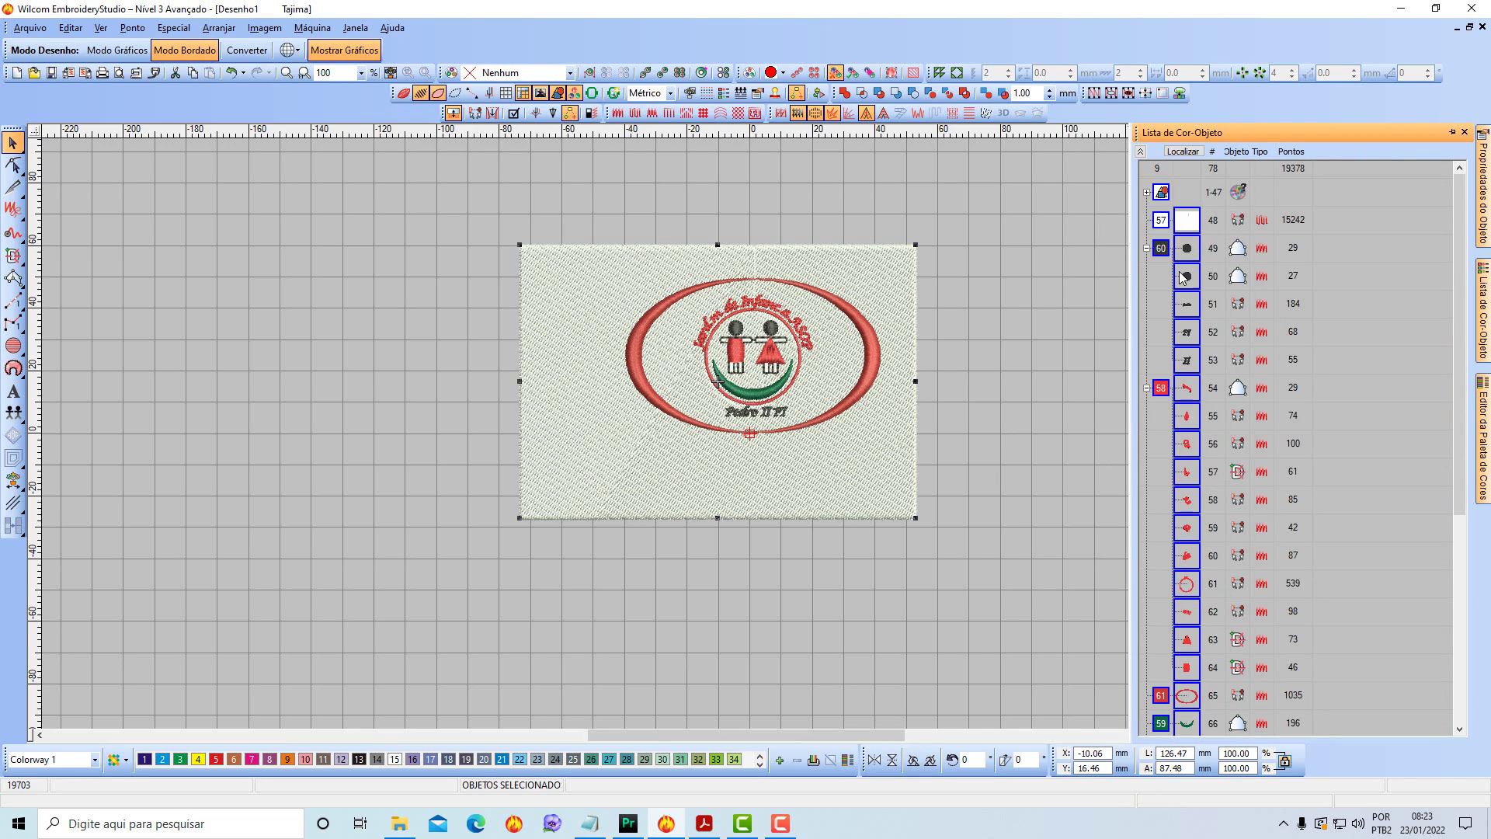
{"action": "left_click", "coordinate": [1161, 192]}
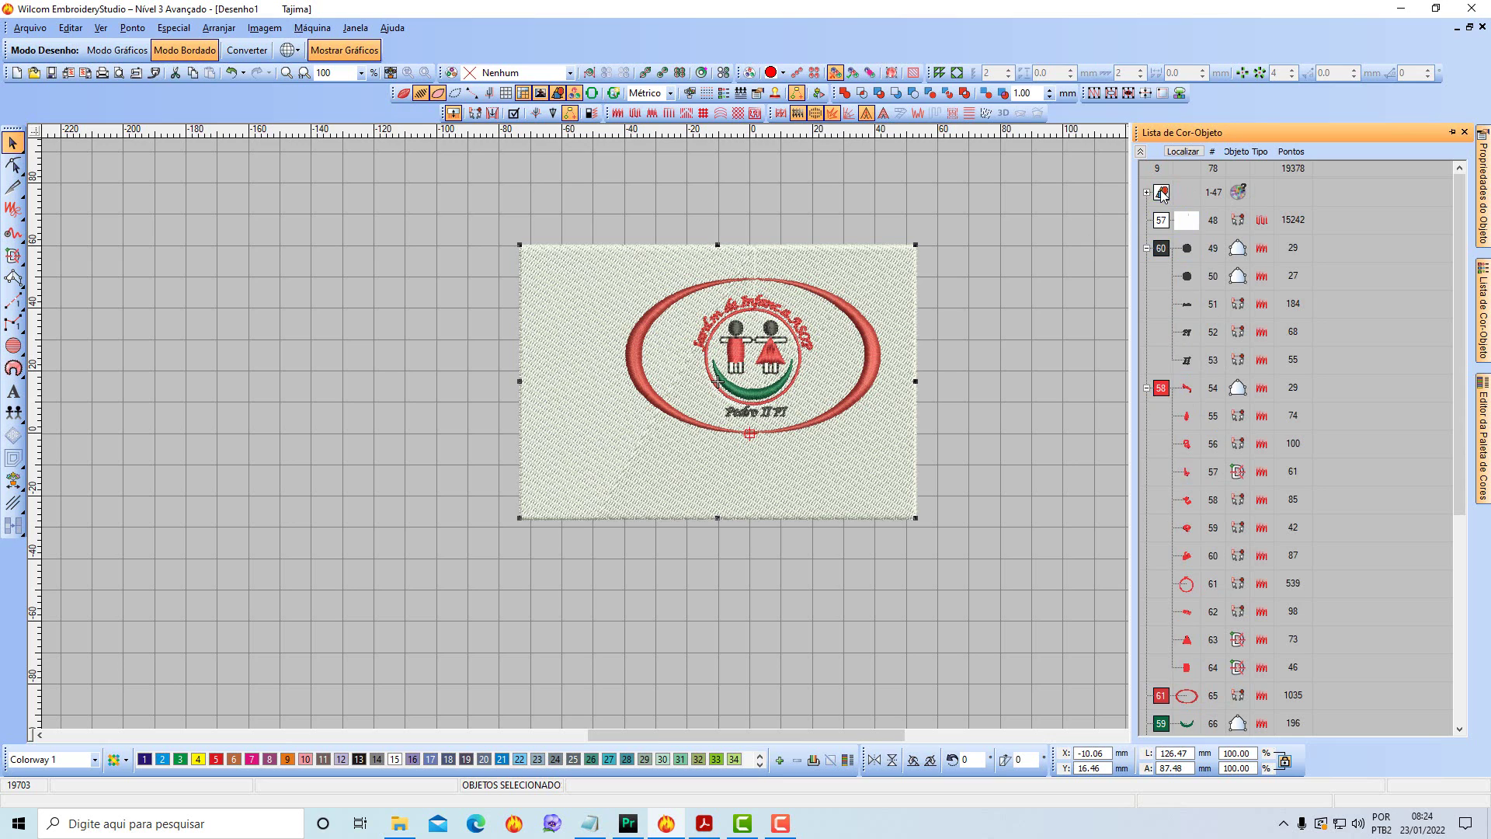
{"action": "left_click", "coordinate": [1147, 192]}
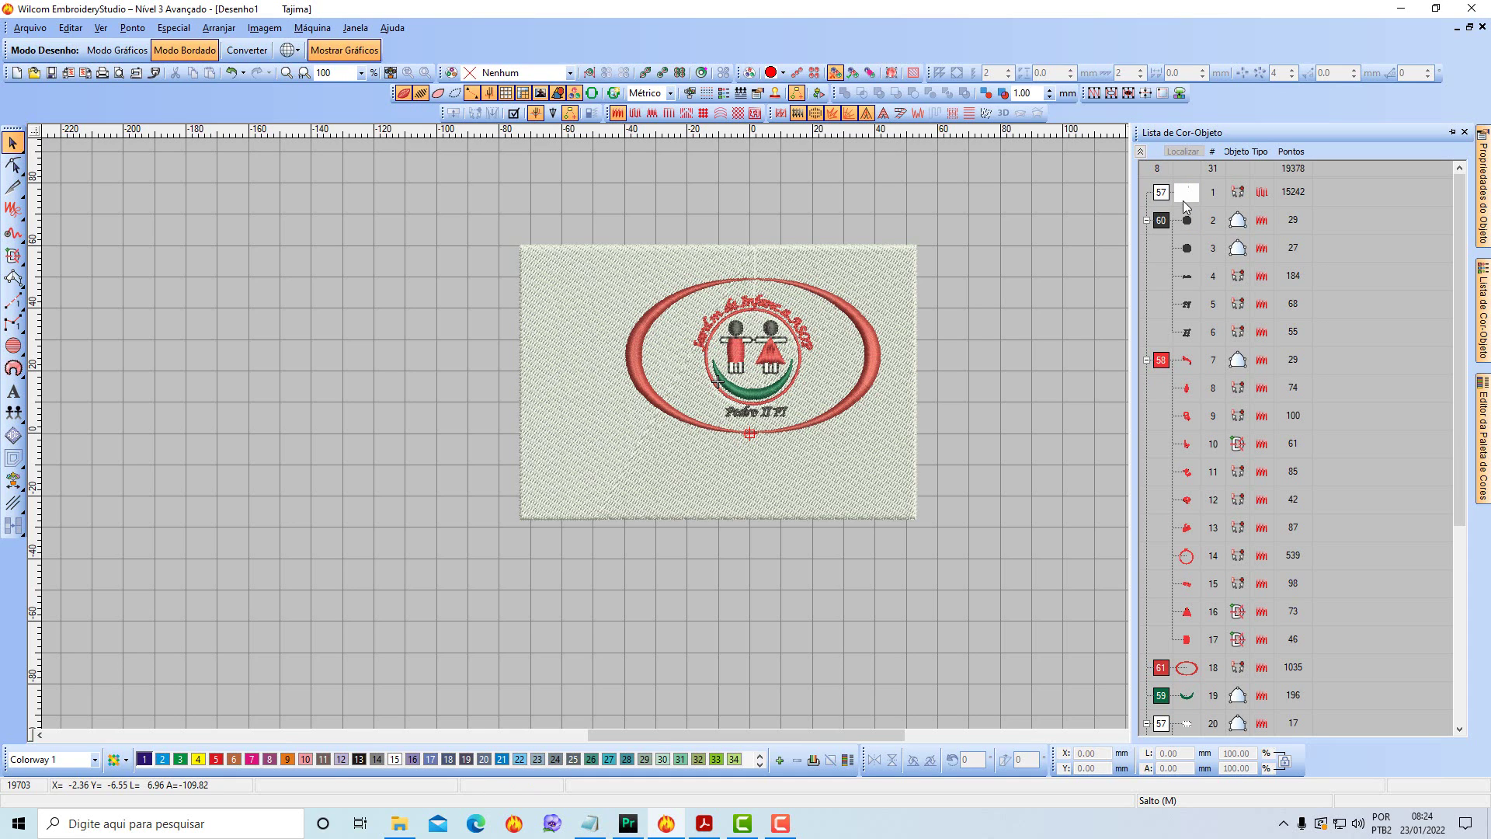
{"action": "left_click", "coordinate": [1185, 199]}
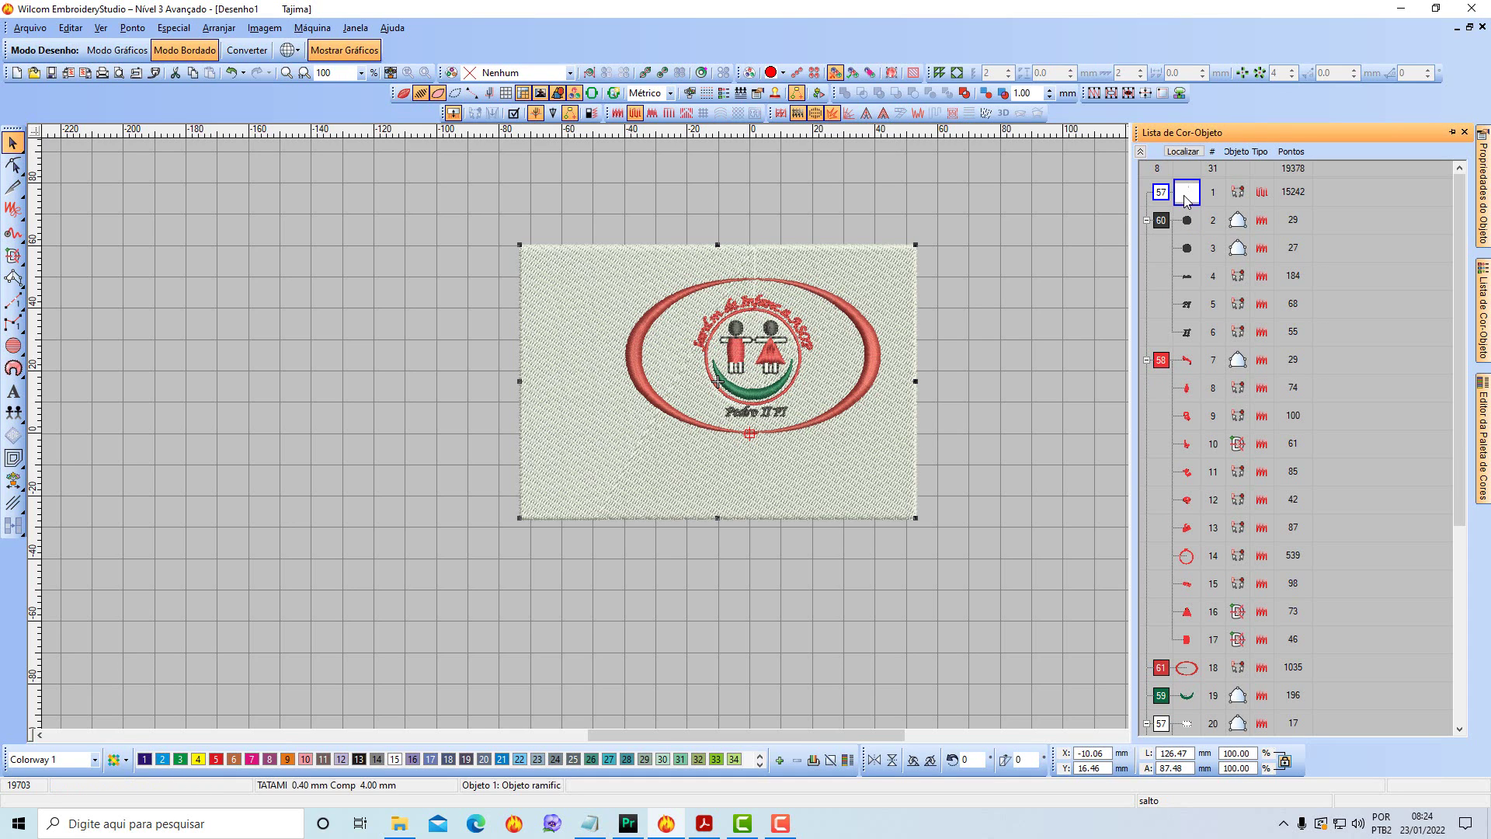
{"action": "key", "text": "Delete"}
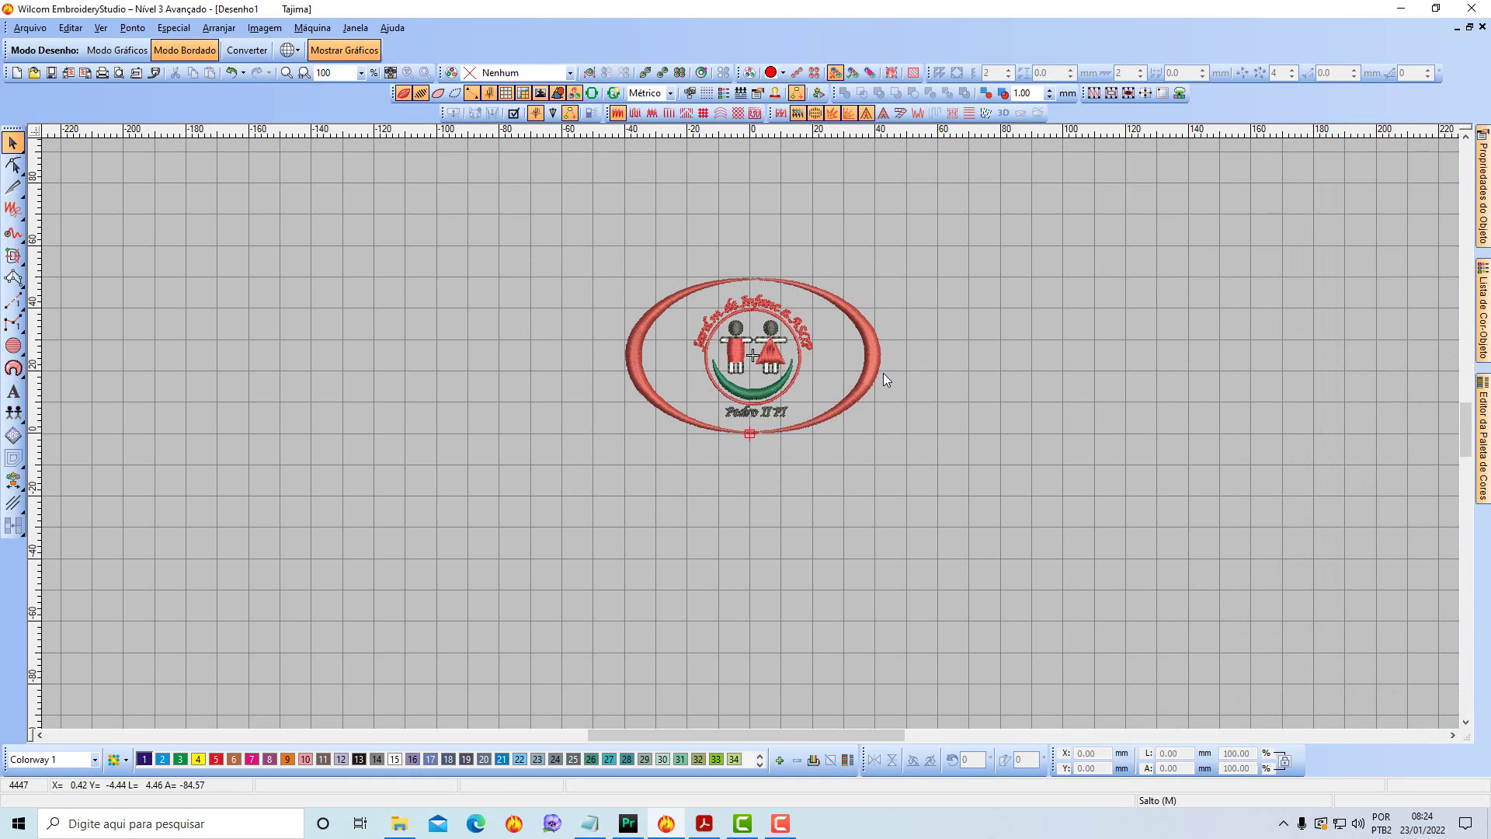
Move the running-stitch part of the red arched lettering away from the circle and delete it.
{"action": "scroll", "coordinate": [806, 349], "scroll_direction": "up", "scroll_amount": 1}
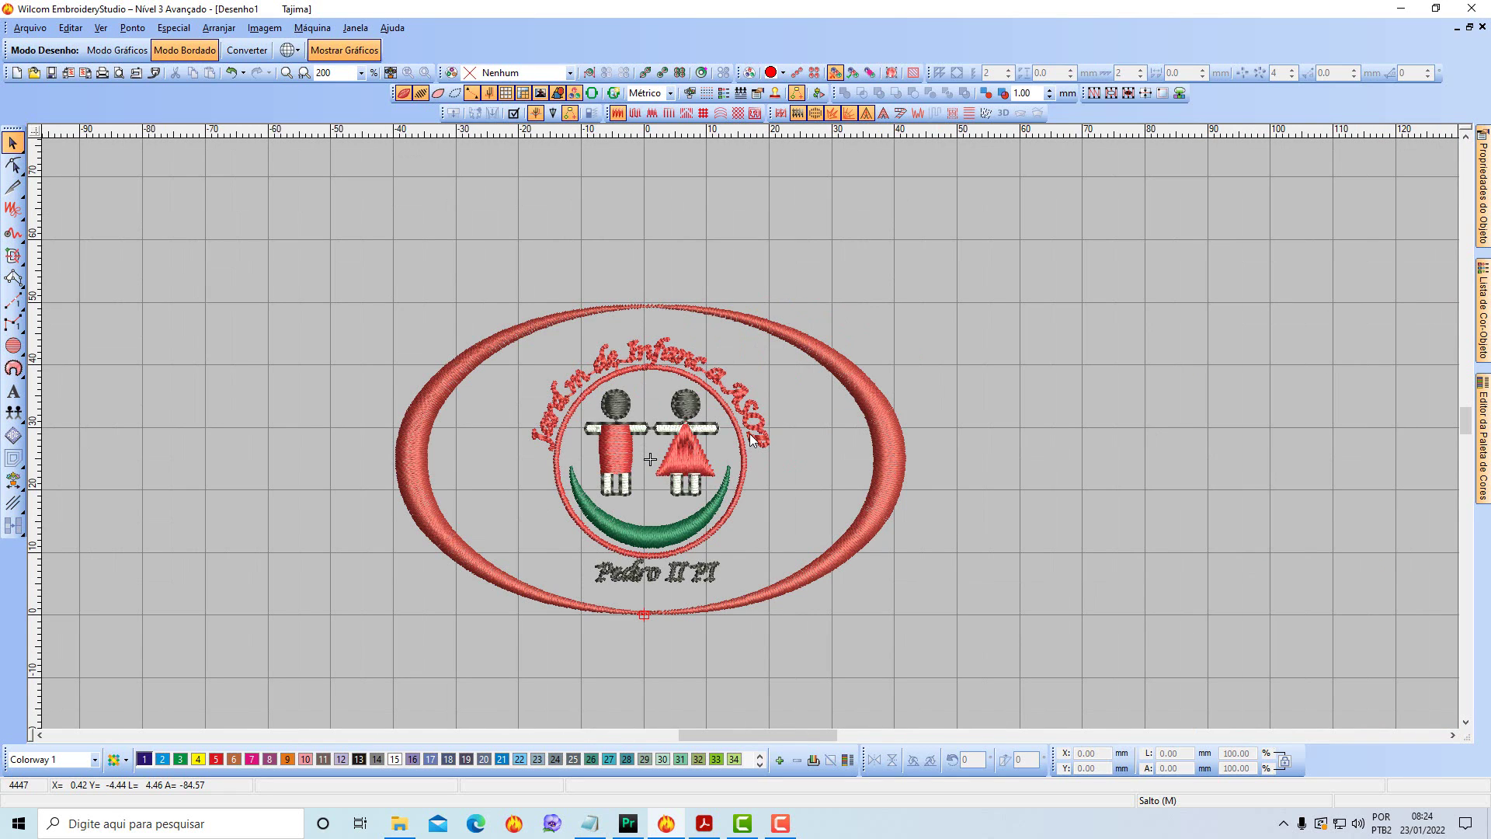
{"action": "scroll", "coordinate": [714, 390], "scroll_direction": "up", "scroll_amount": 1}
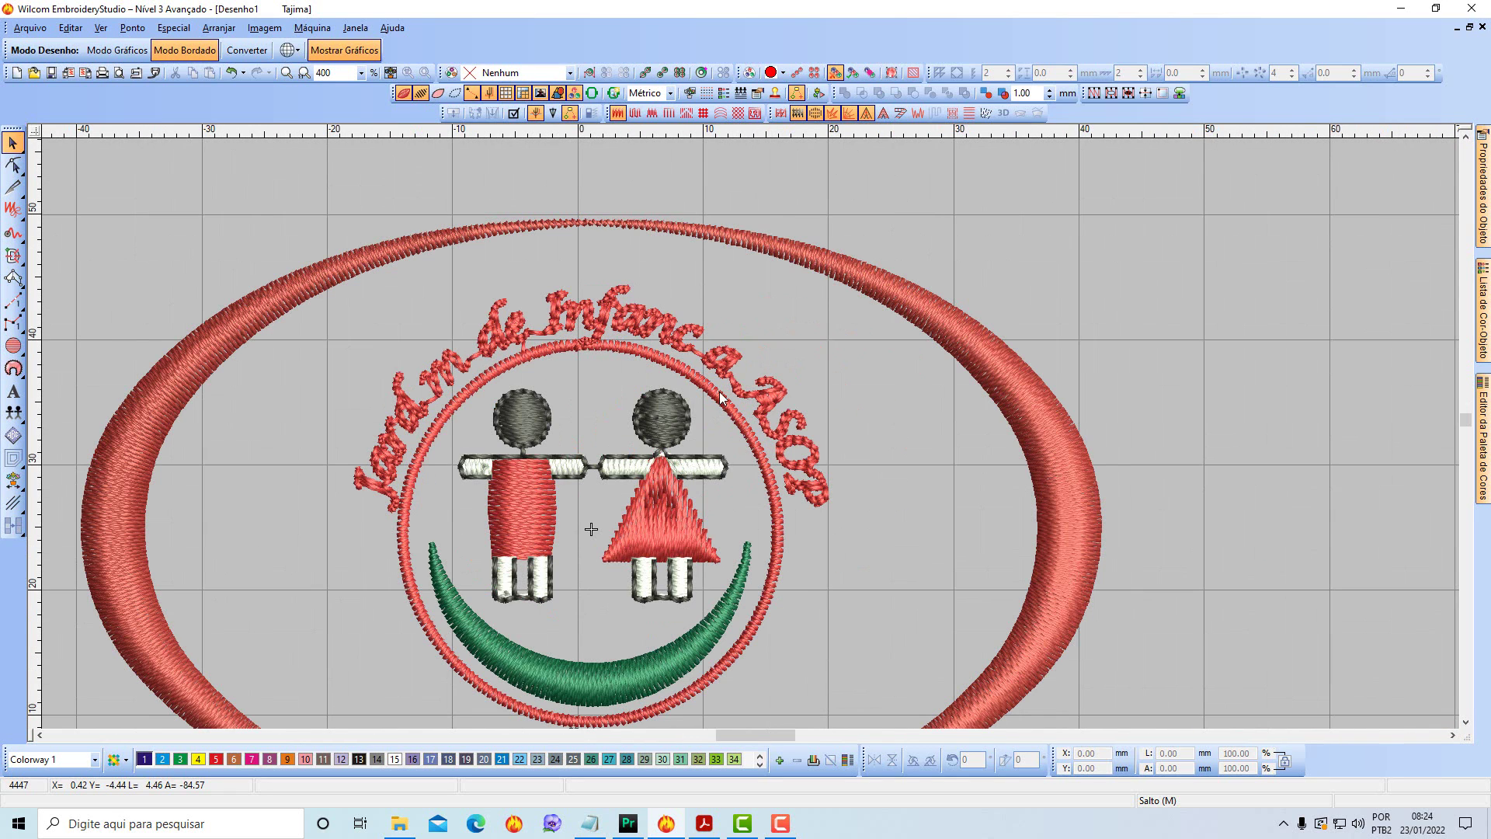
{"action": "left_click_drag", "start_coordinate": [646, 324], "coordinate": [670, 294]}
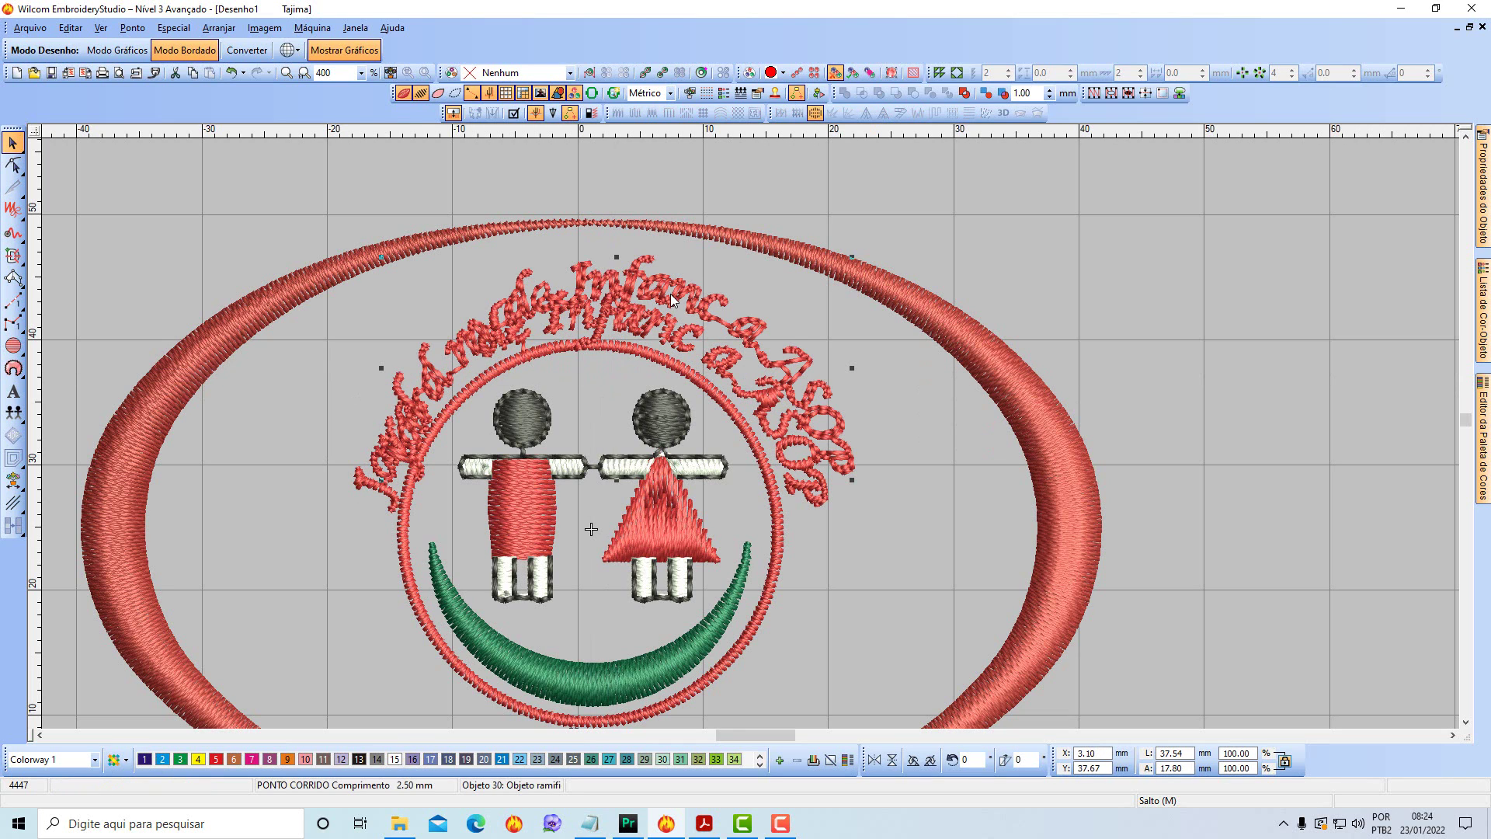
{"action": "left_click_drag", "start_coordinate": [670, 294], "coordinate": [679, 258]}
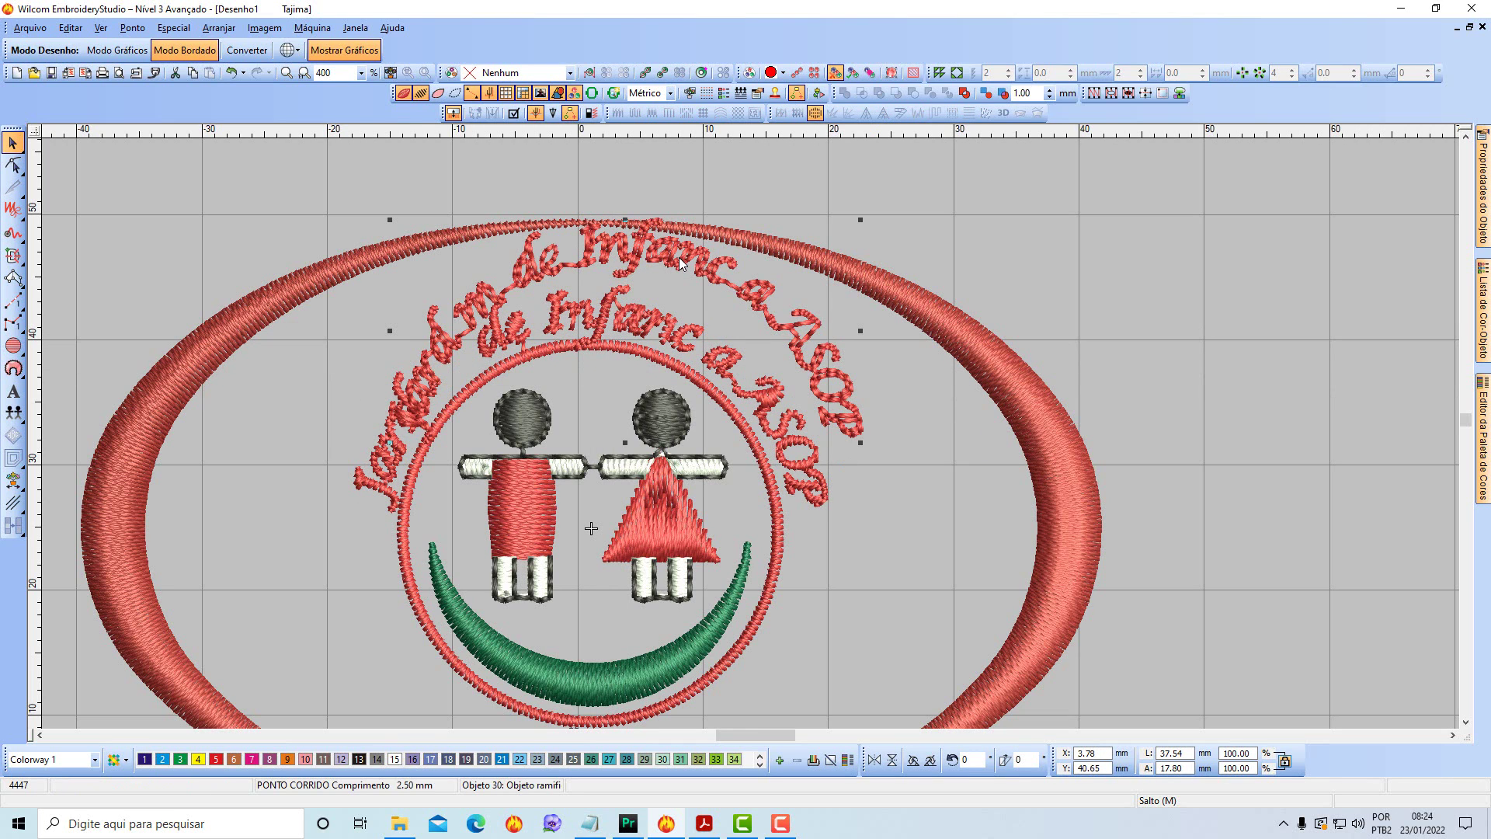
{"action": "key", "text": "Delete"}
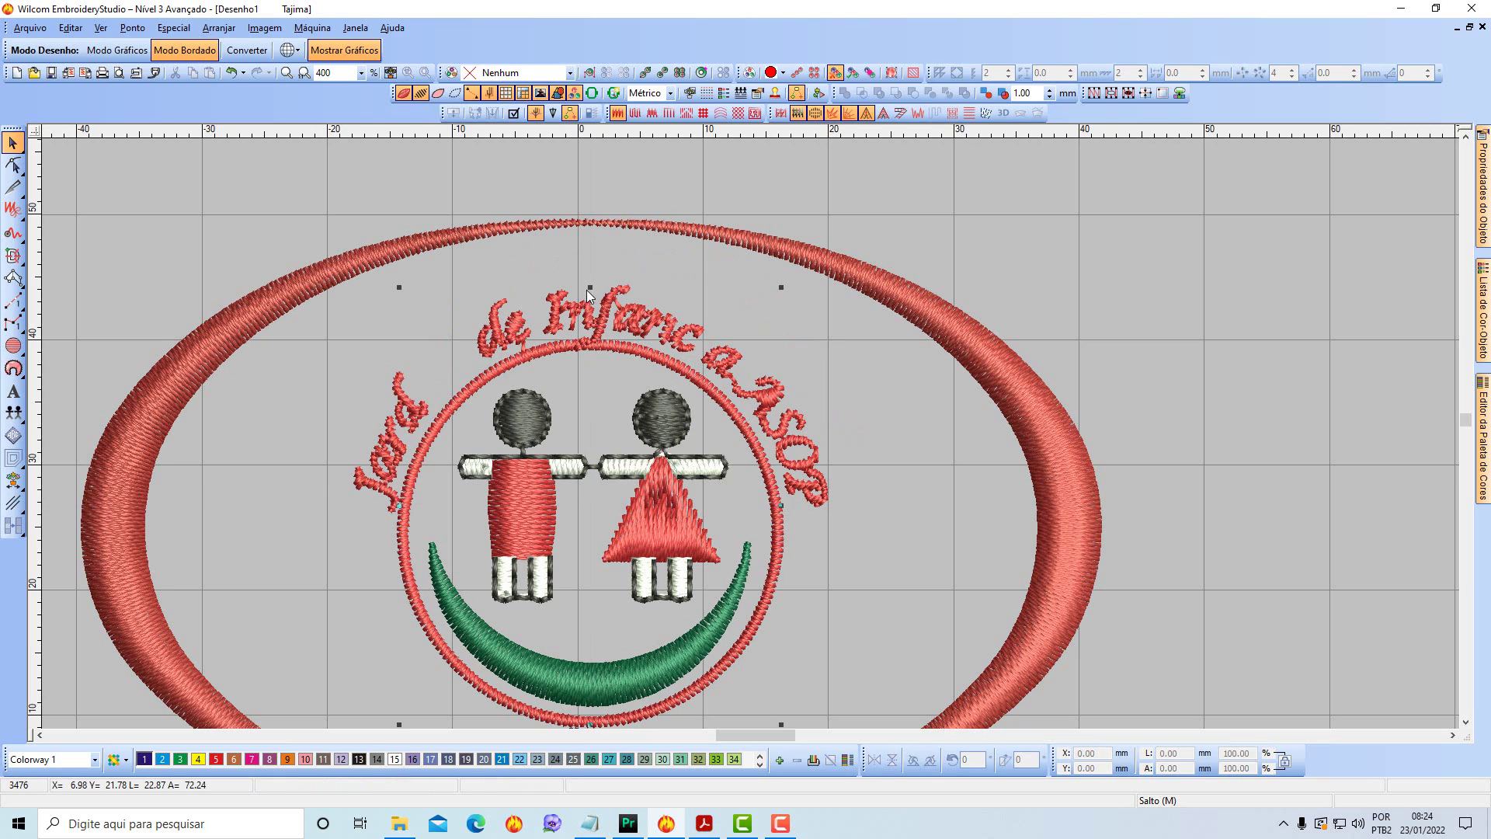
Try moving the red circle with its attached letters upward, and undo the move.
{"action": "left_click_drag", "start_coordinate": [590, 280], "coordinate": [594, 244]}
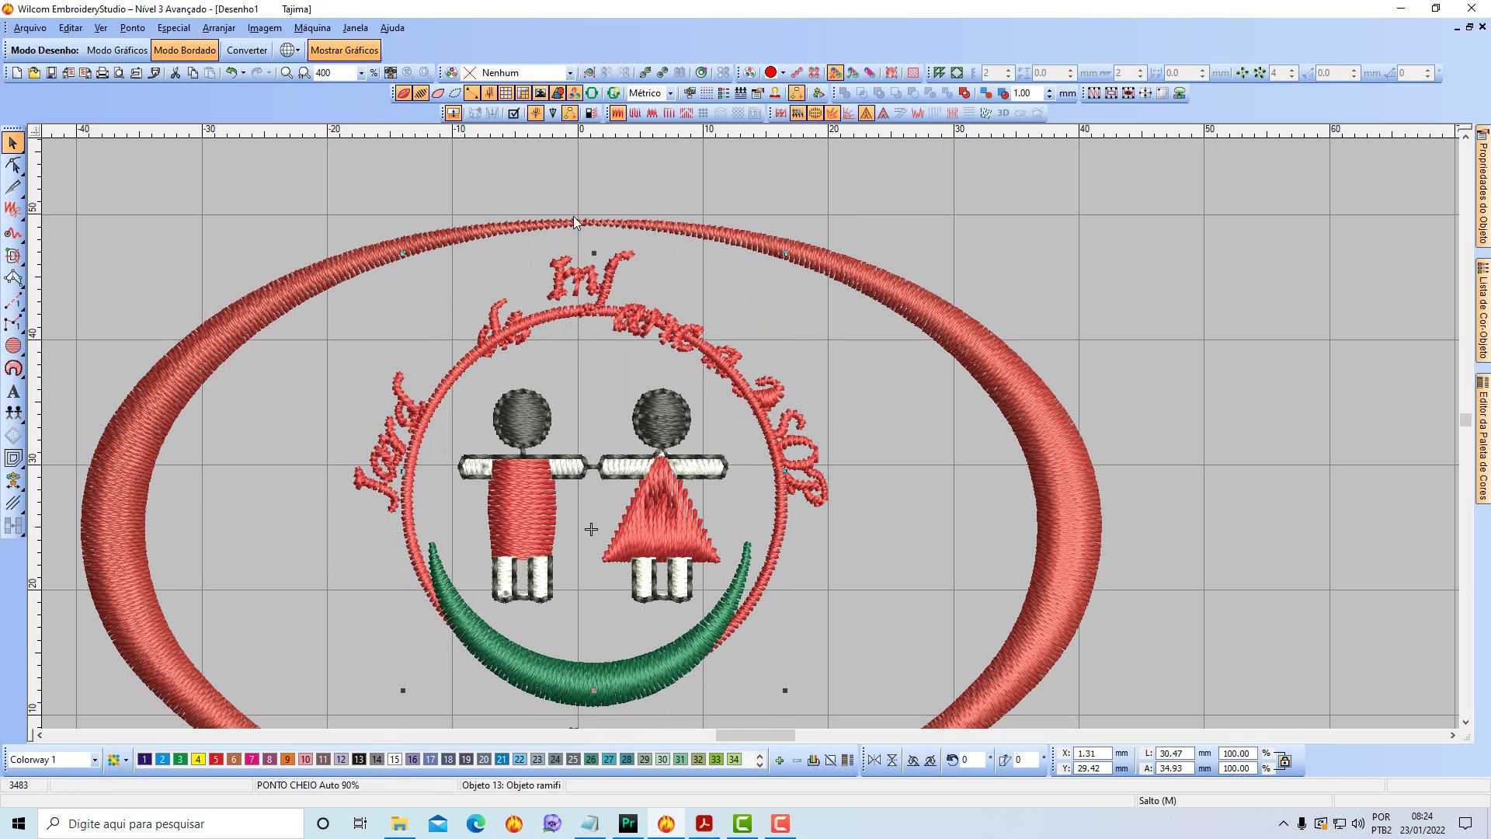
{"action": "left_click", "coordinate": [232, 72]}
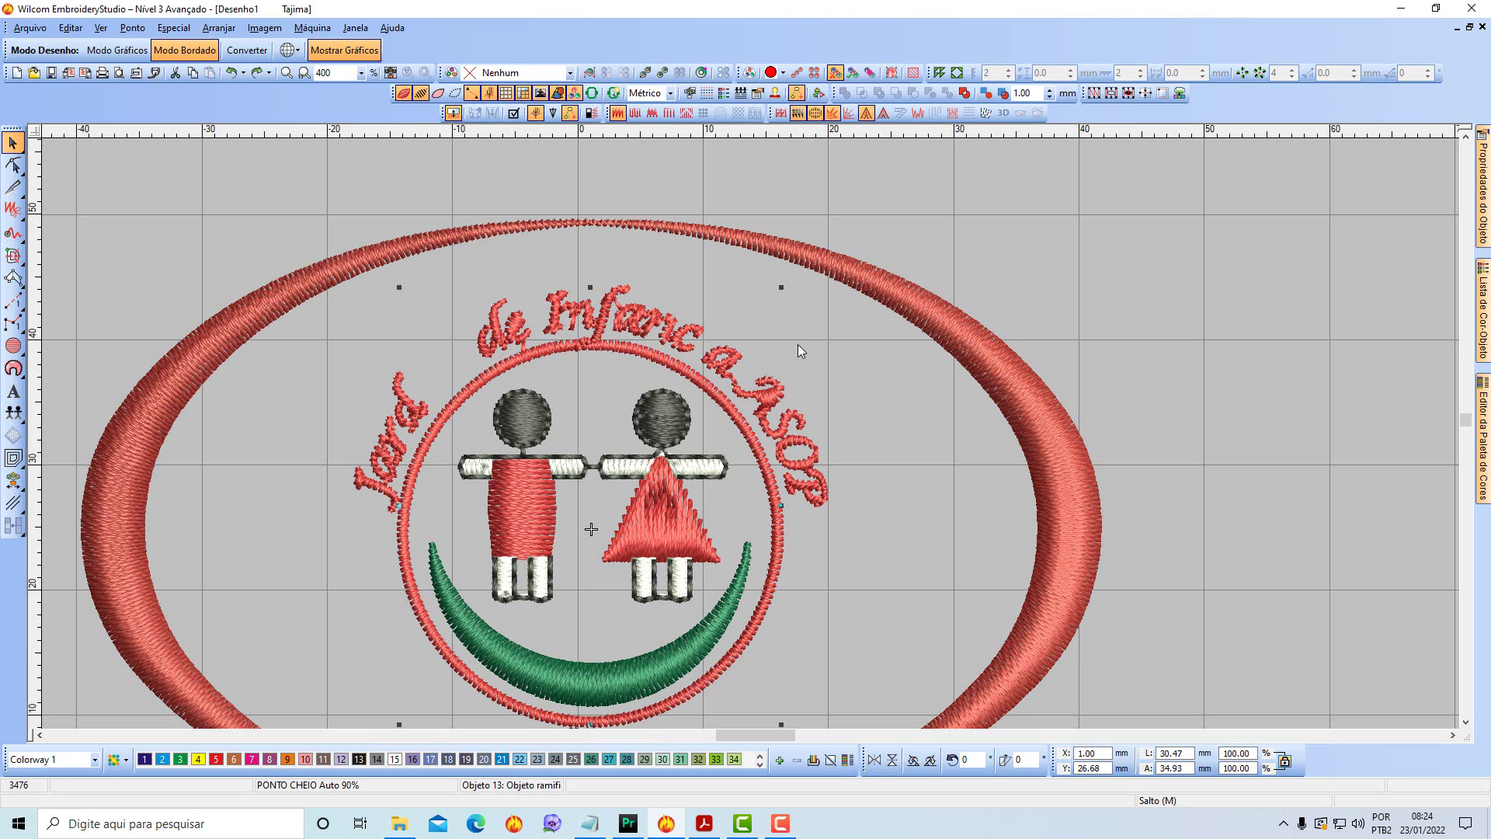
{"action": "left_click", "coordinate": [763, 399]}
{"action": "key", "text": "Escape"}
{"action": "key", "text": "shift+z"}
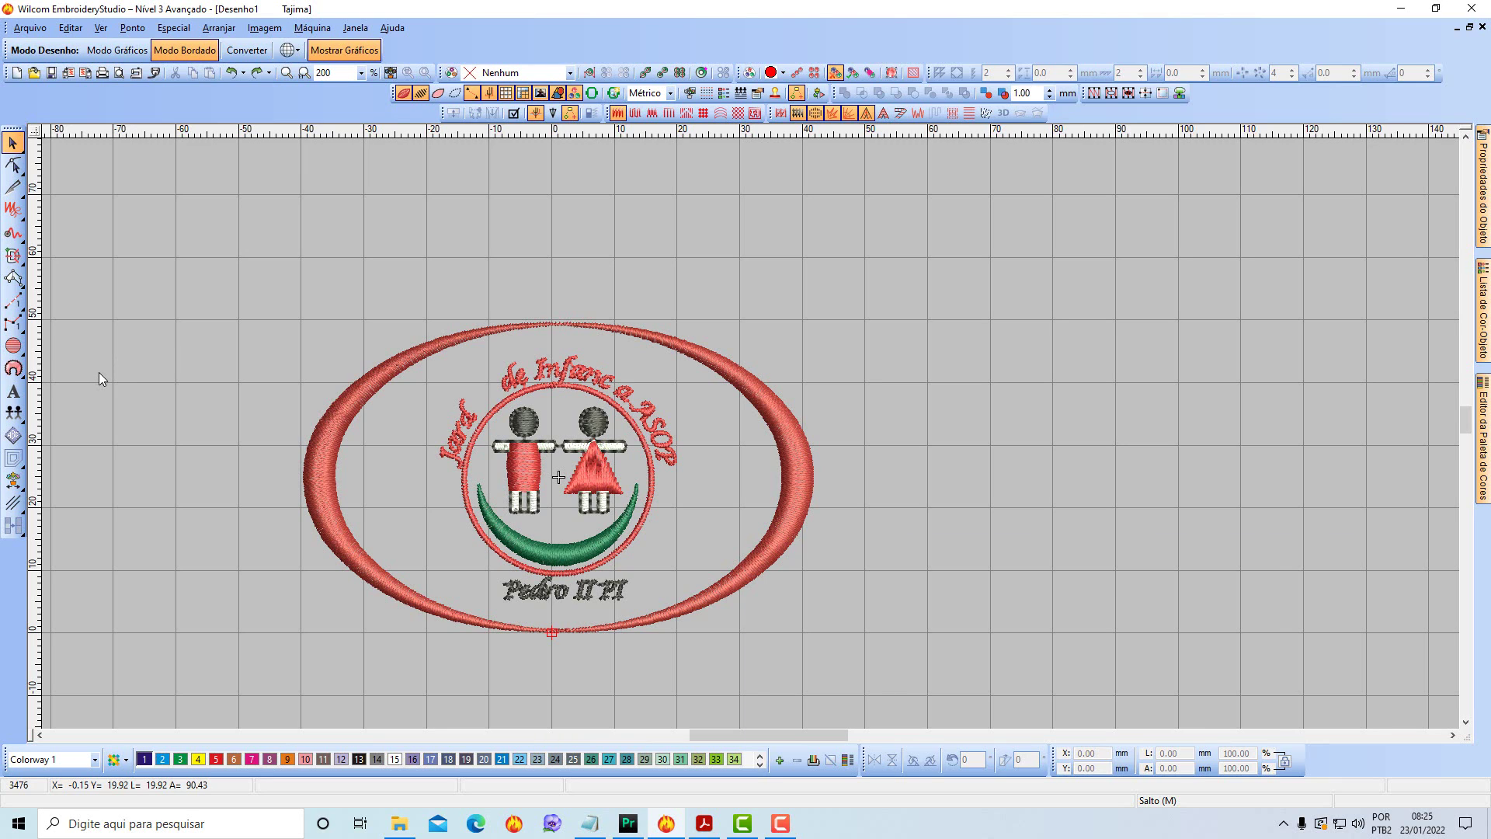
Create the lettering "Jardim de Infância ASOP" in Block2 at 10 mm height and place it above the oval.
{"action": "key", "text": "a"}
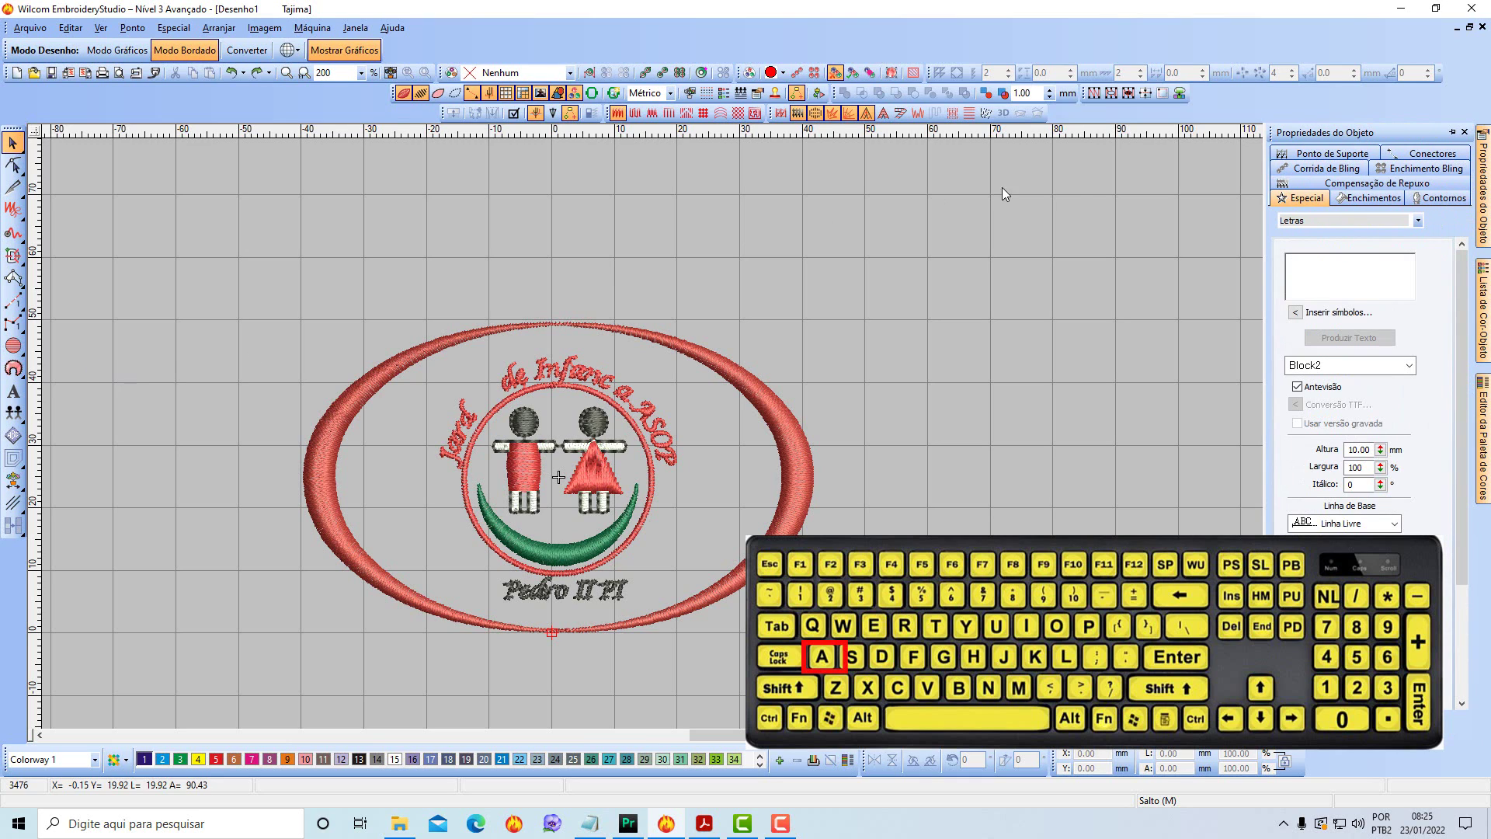
{"action": "left_click", "coordinate": [1300, 261]}
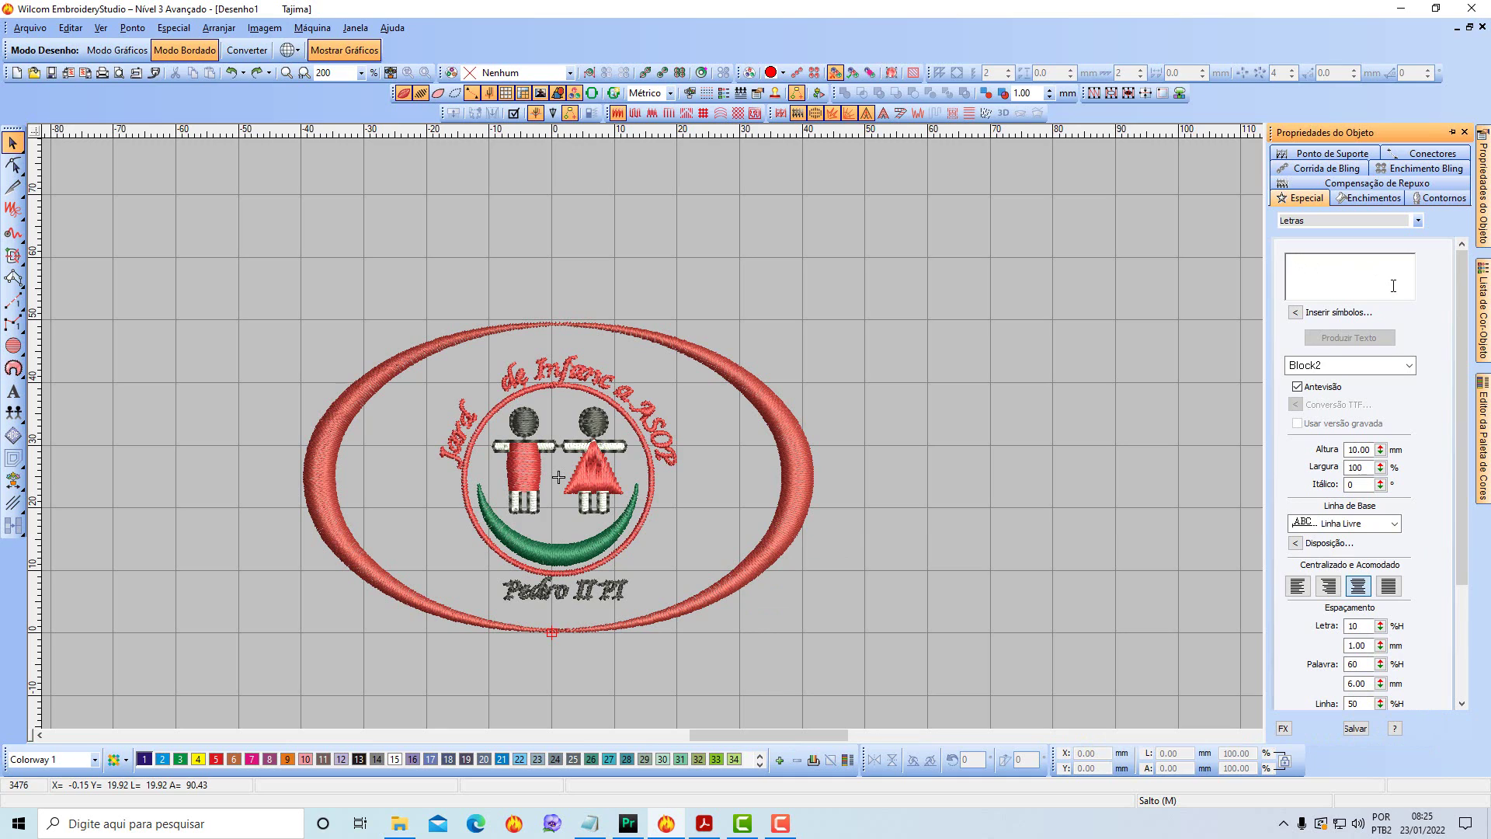
{"action": "type", "text": "Jardim de Infância ASOP"}
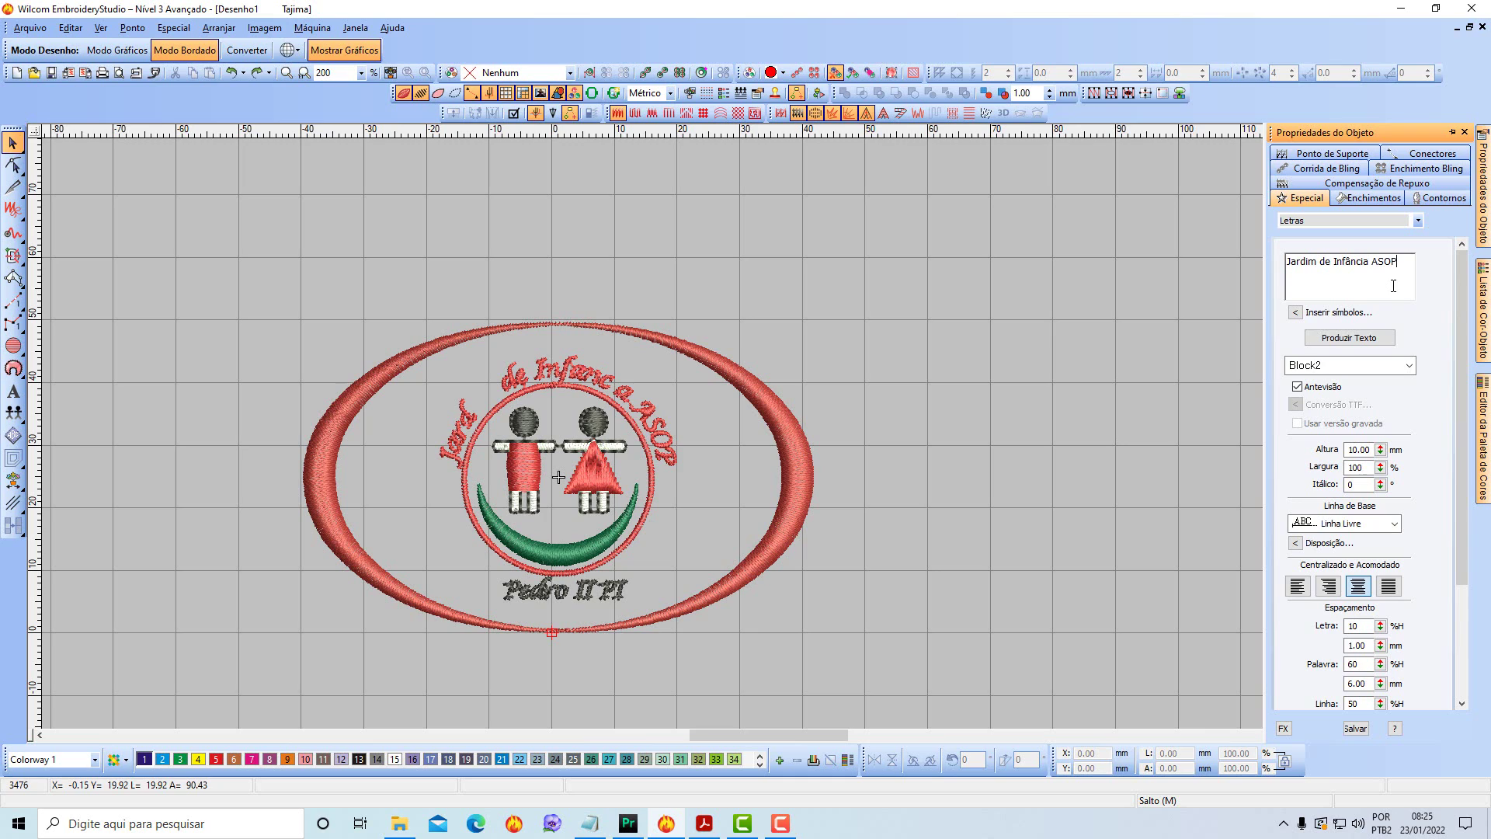
{"action": "left_click", "coordinate": [1349, 340]}
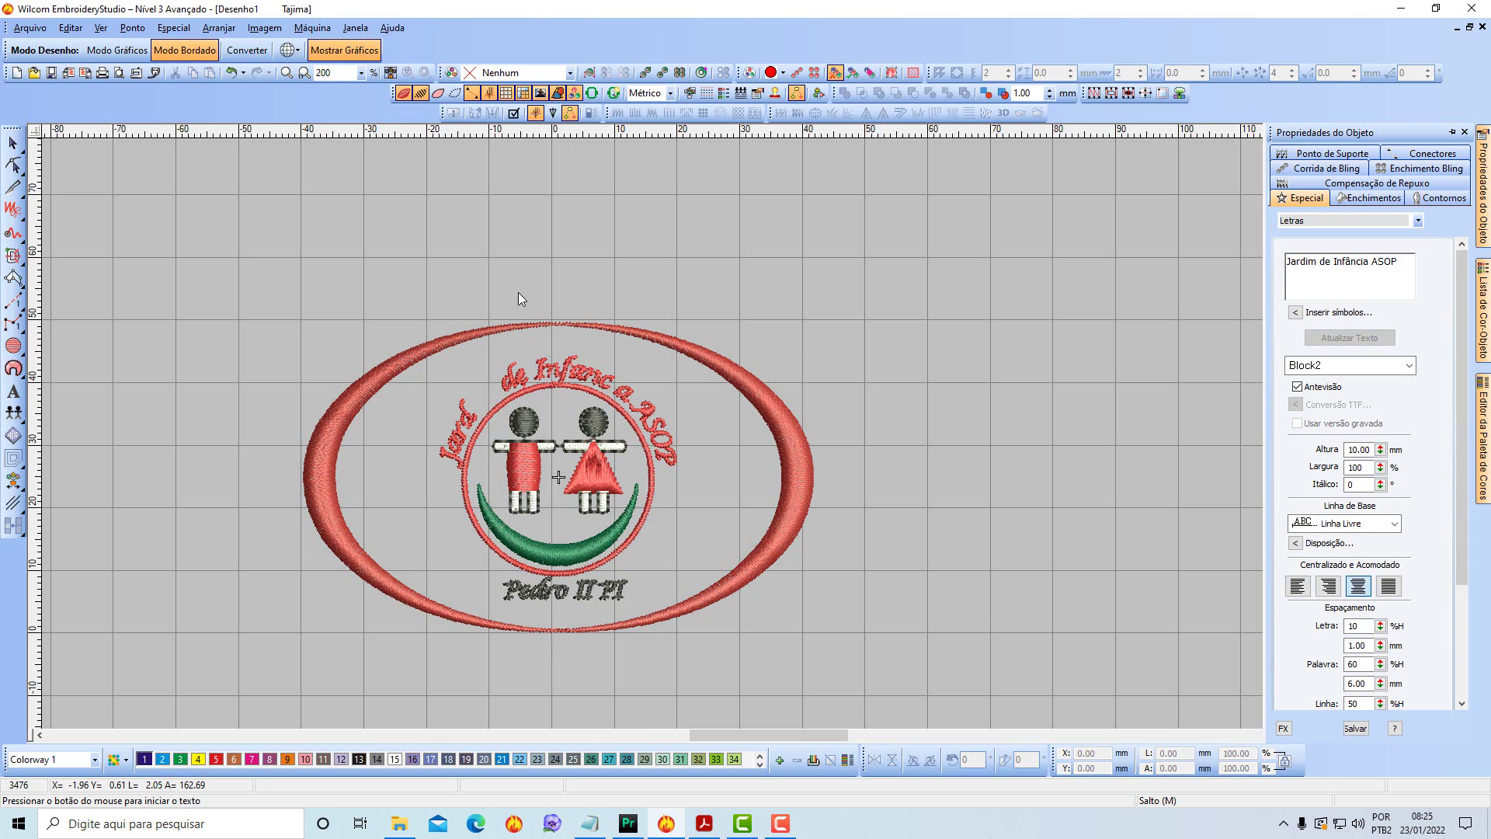
{"action": "left_click", "coordinate": [523, 273]}
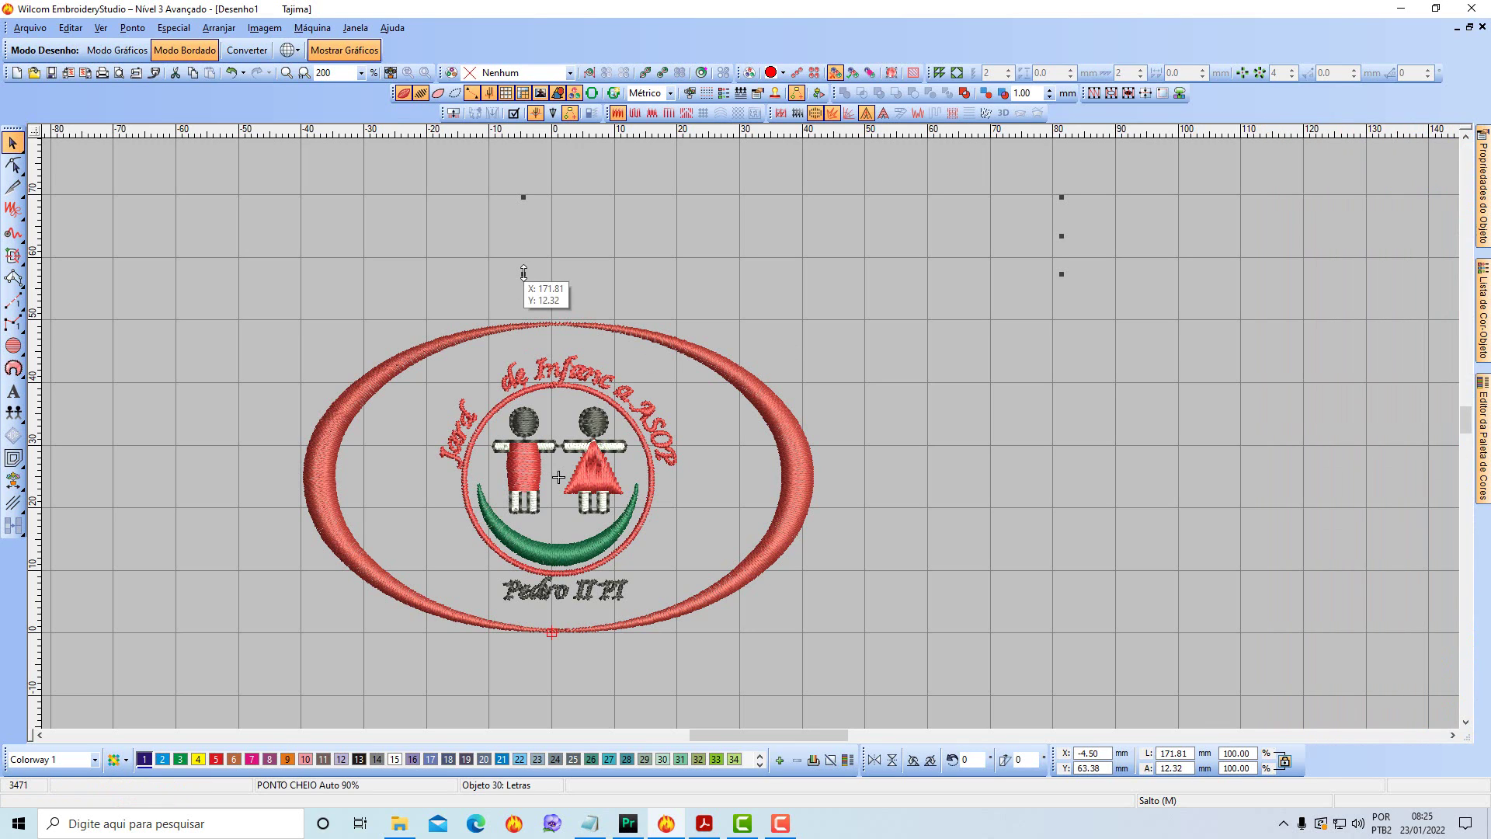
{"action": "key", "text": "g"}
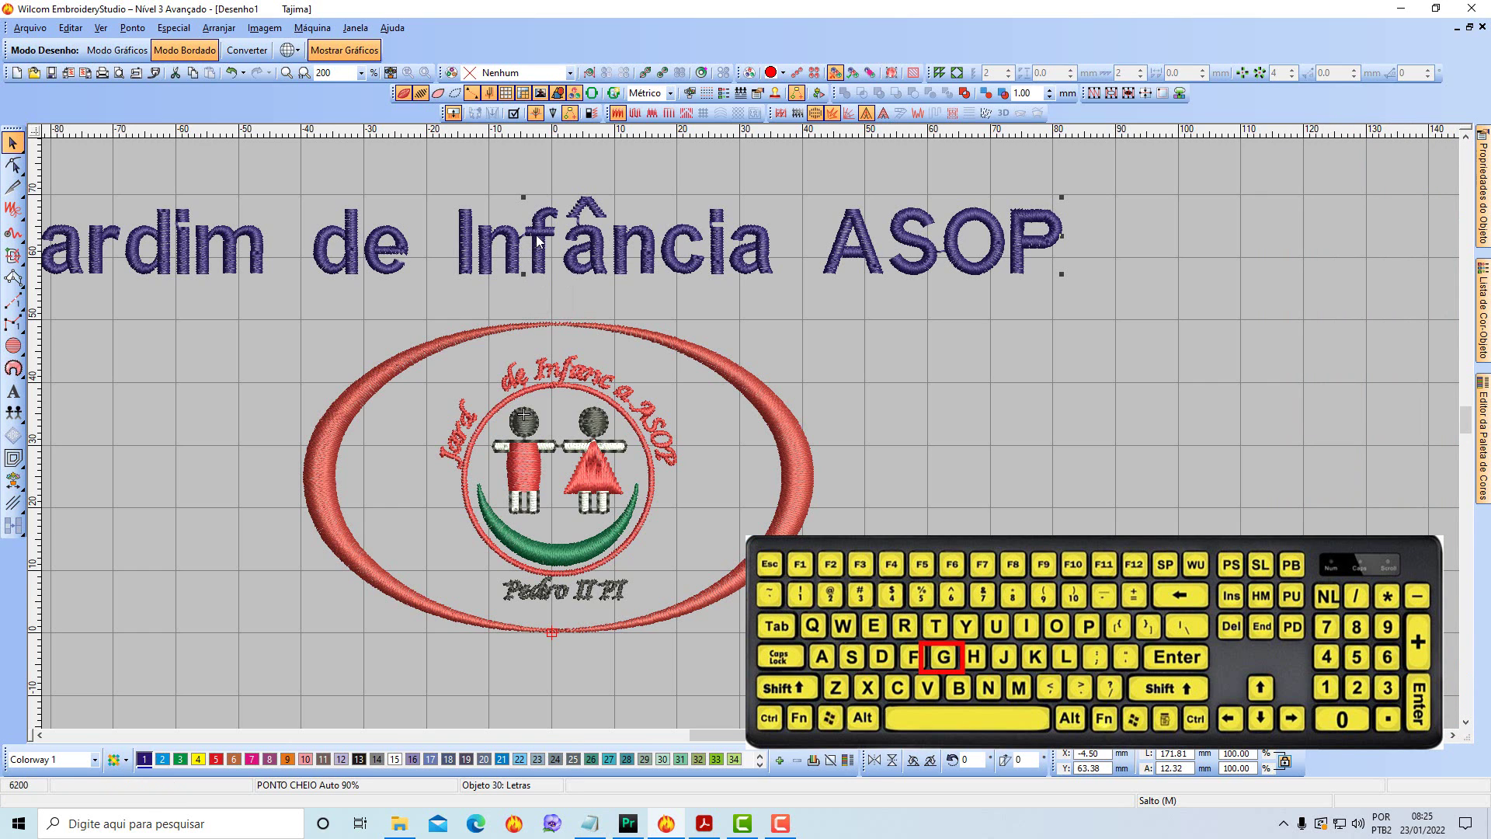
{"action": "left_click_drag", "start_coordinate": [542, 235], "coordinate": [656, 261]}
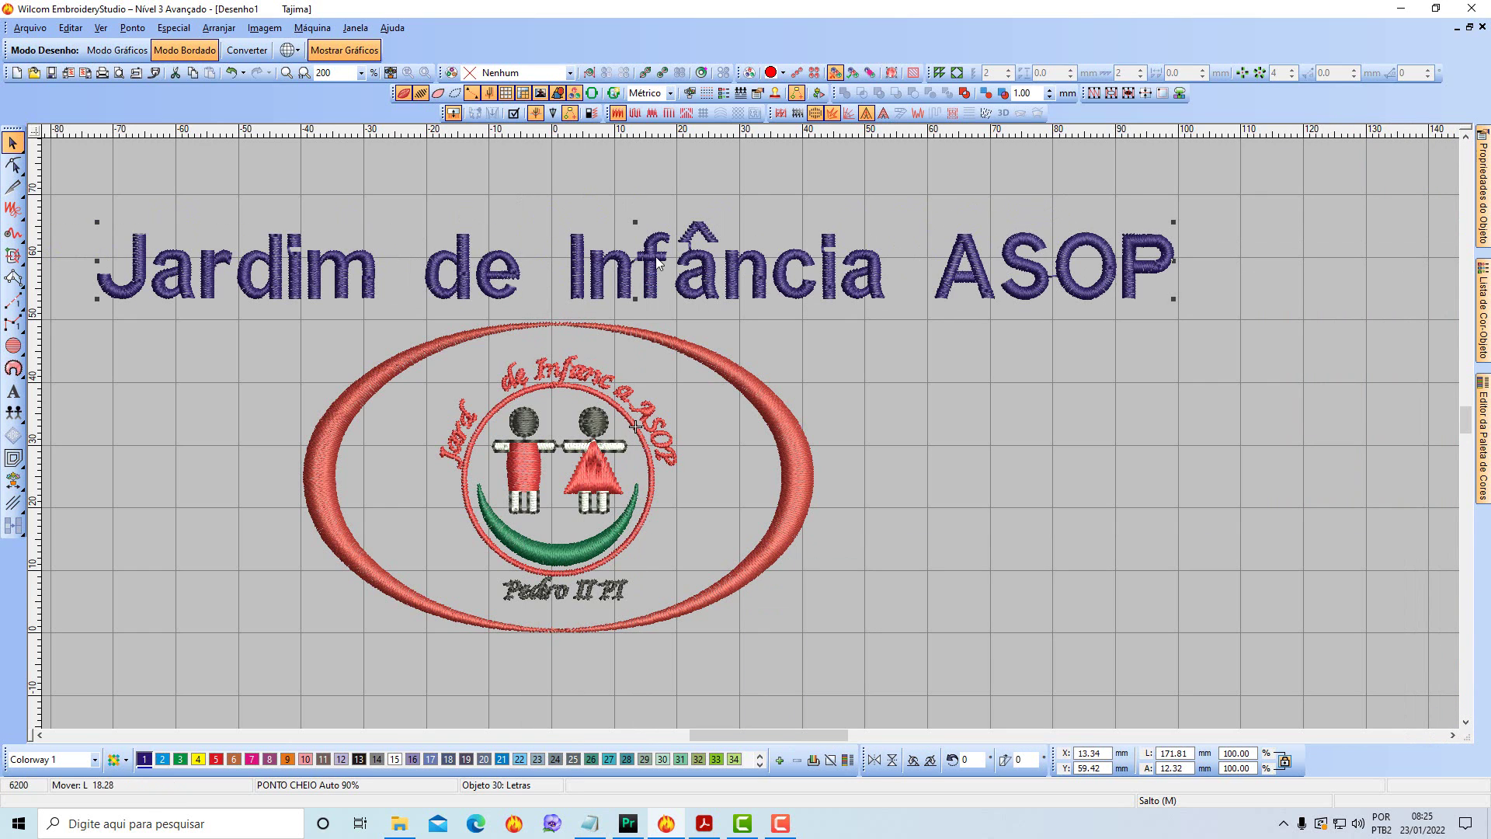
Change the font of the new "Jardim de Infância ASOP" lettering to Chancery.
{"action": "mouse_move", "coordinate": [1484, 224]}
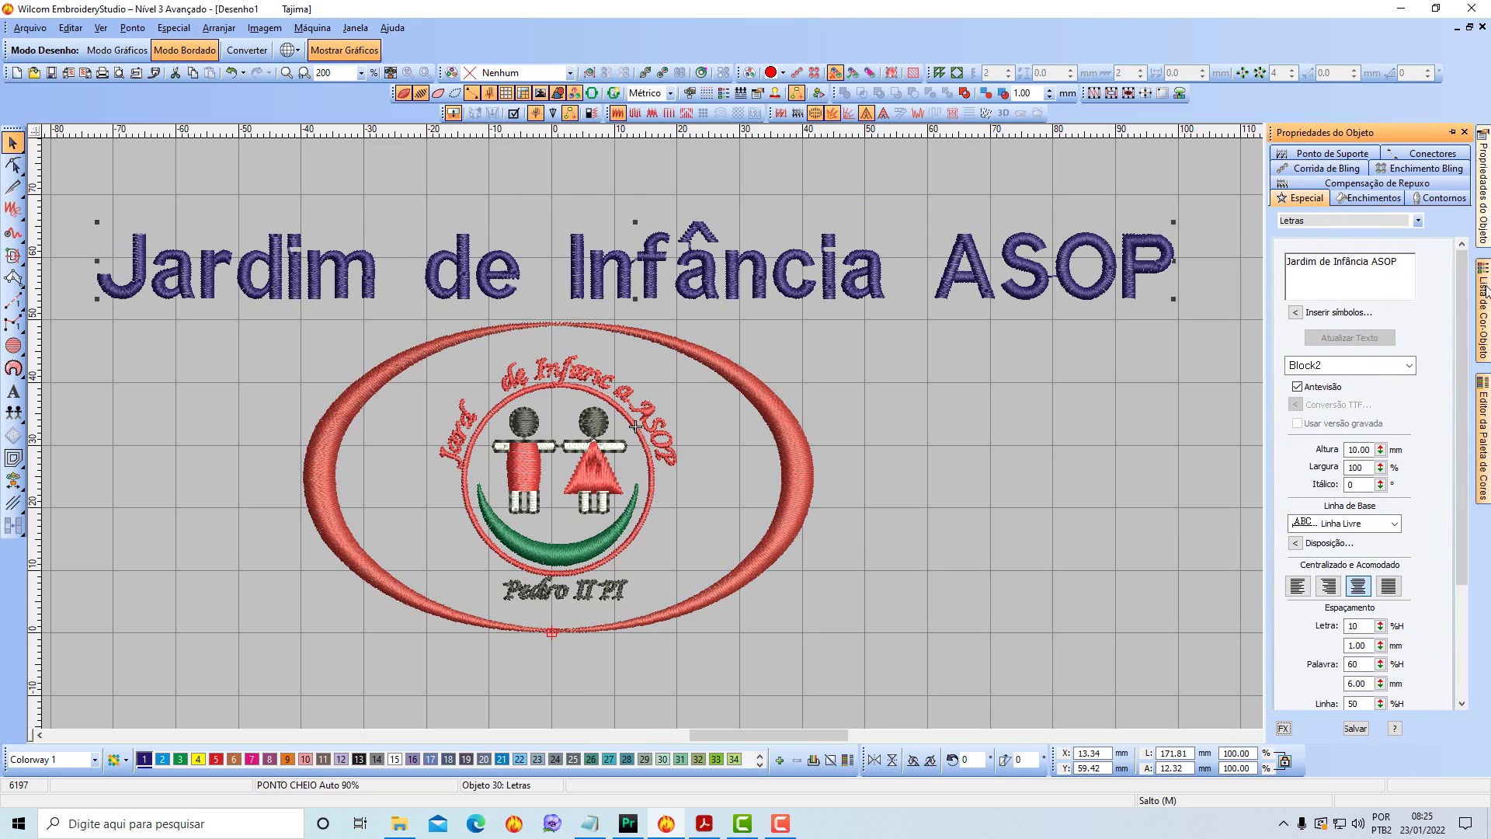
{"action": "left_click", "coordinate": [1411, 367]}
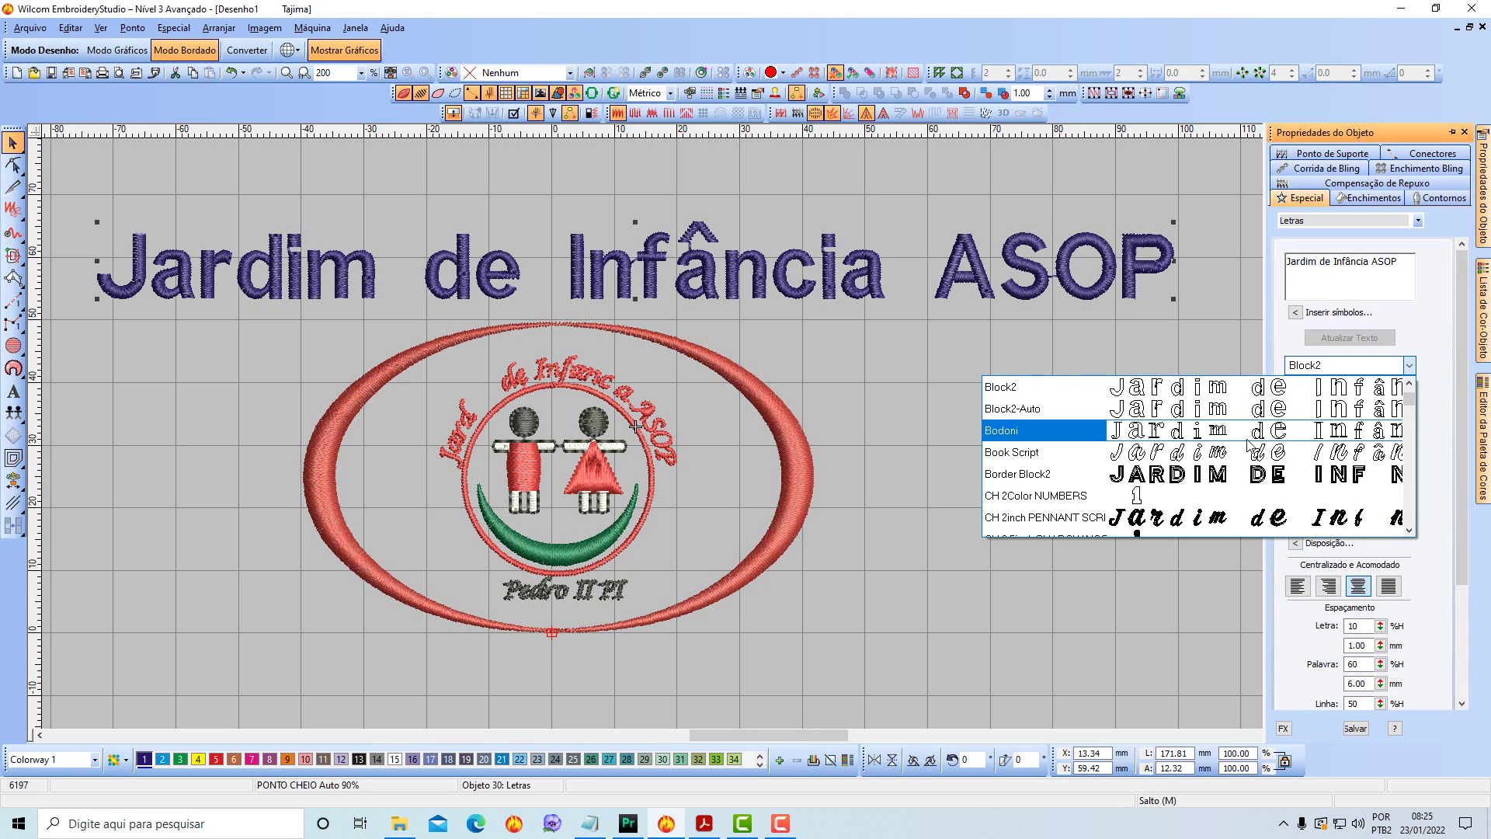
{"action": "scroll", "coordinate": [1198, 458], "scroll_direction": "down", "scroll_amount": 5}
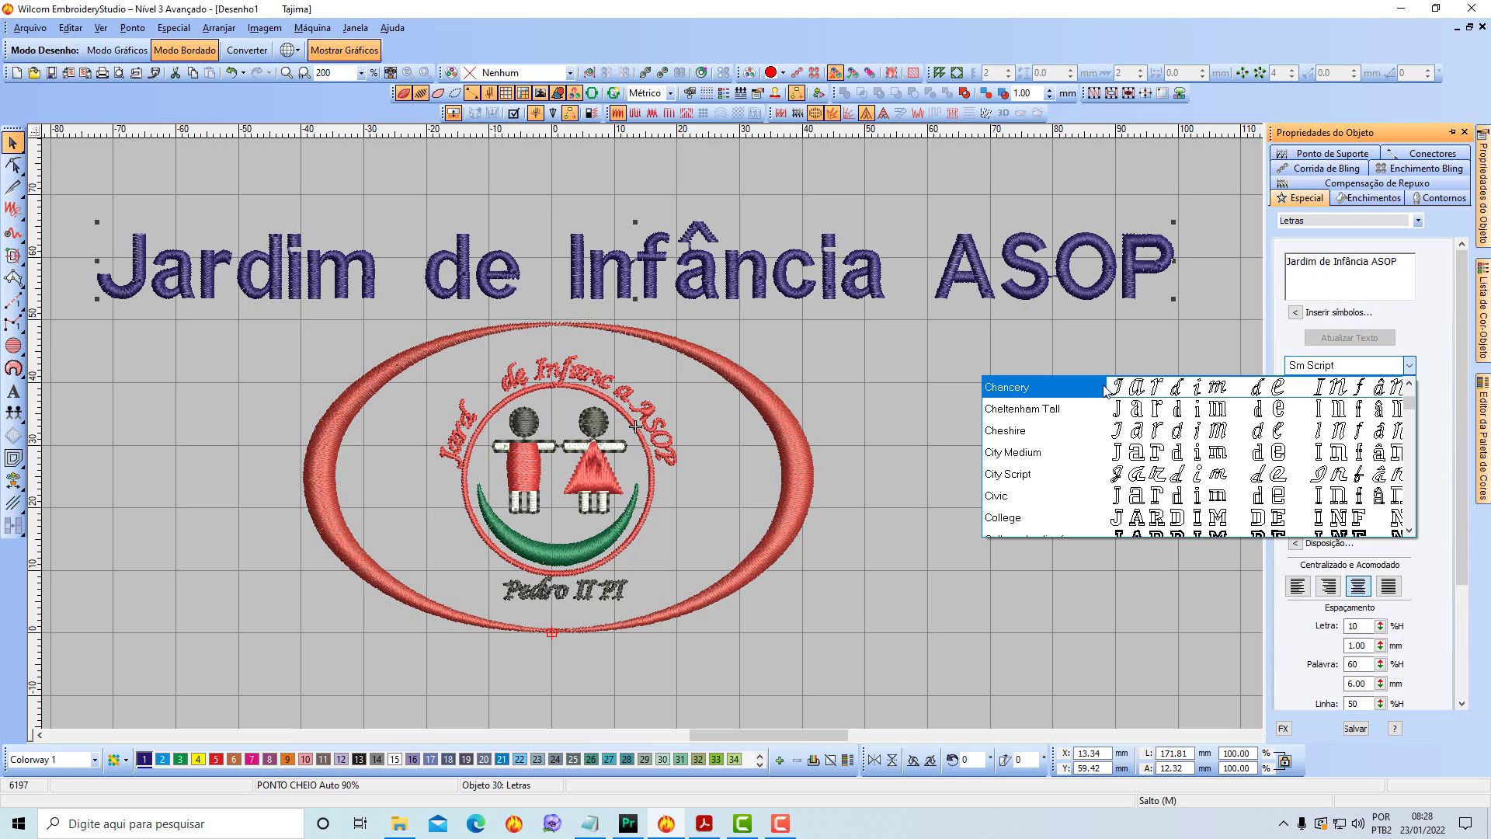
{"action": "left_click", "coordinate": [1099, 388]}
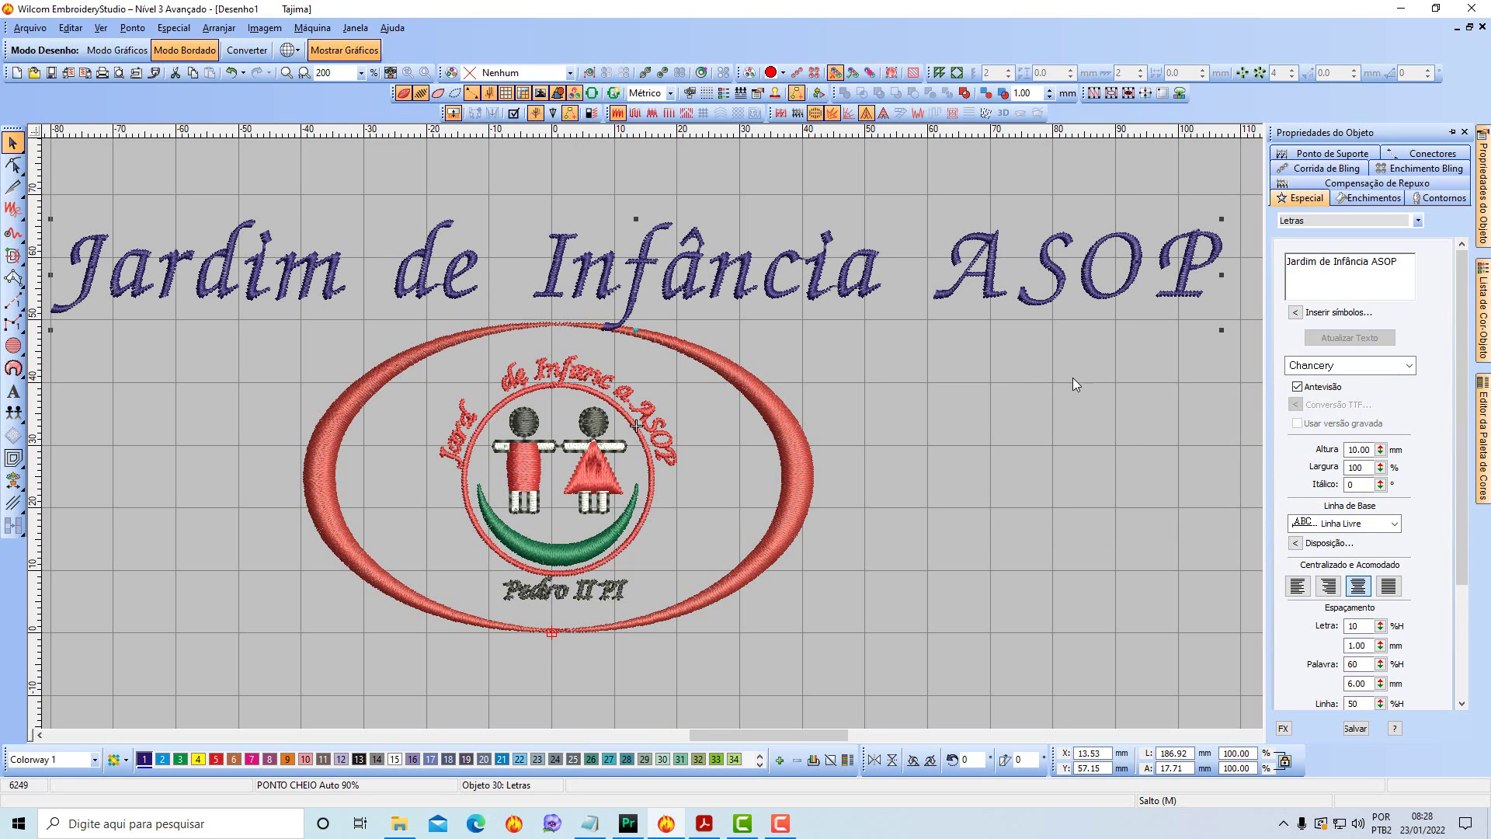
Scale the Chancery lettering down to about 60 × 6 mm and position it across the upper part of the oval.
{"action": "left_click_drag", "start_coordinate": [51, 220], "coordinate": [238, 284]}
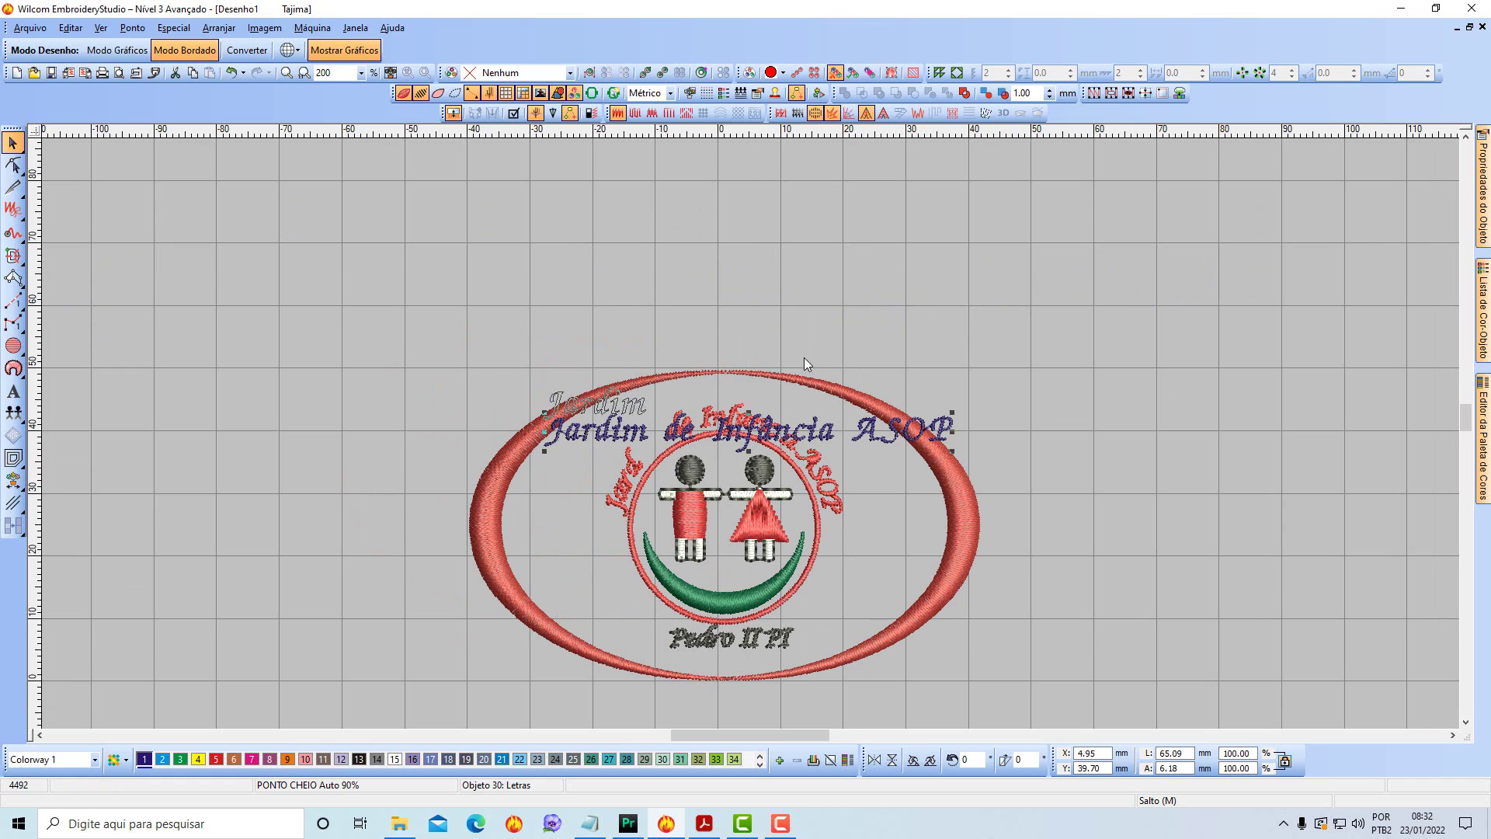
{"action": "left_click_drag", "start_coordinate": [814, 432], "coordinate": [792, 394]}
{"action": "left_click_drag", "start_coordinate": [932, 379], "coordinate": [926, 383]}
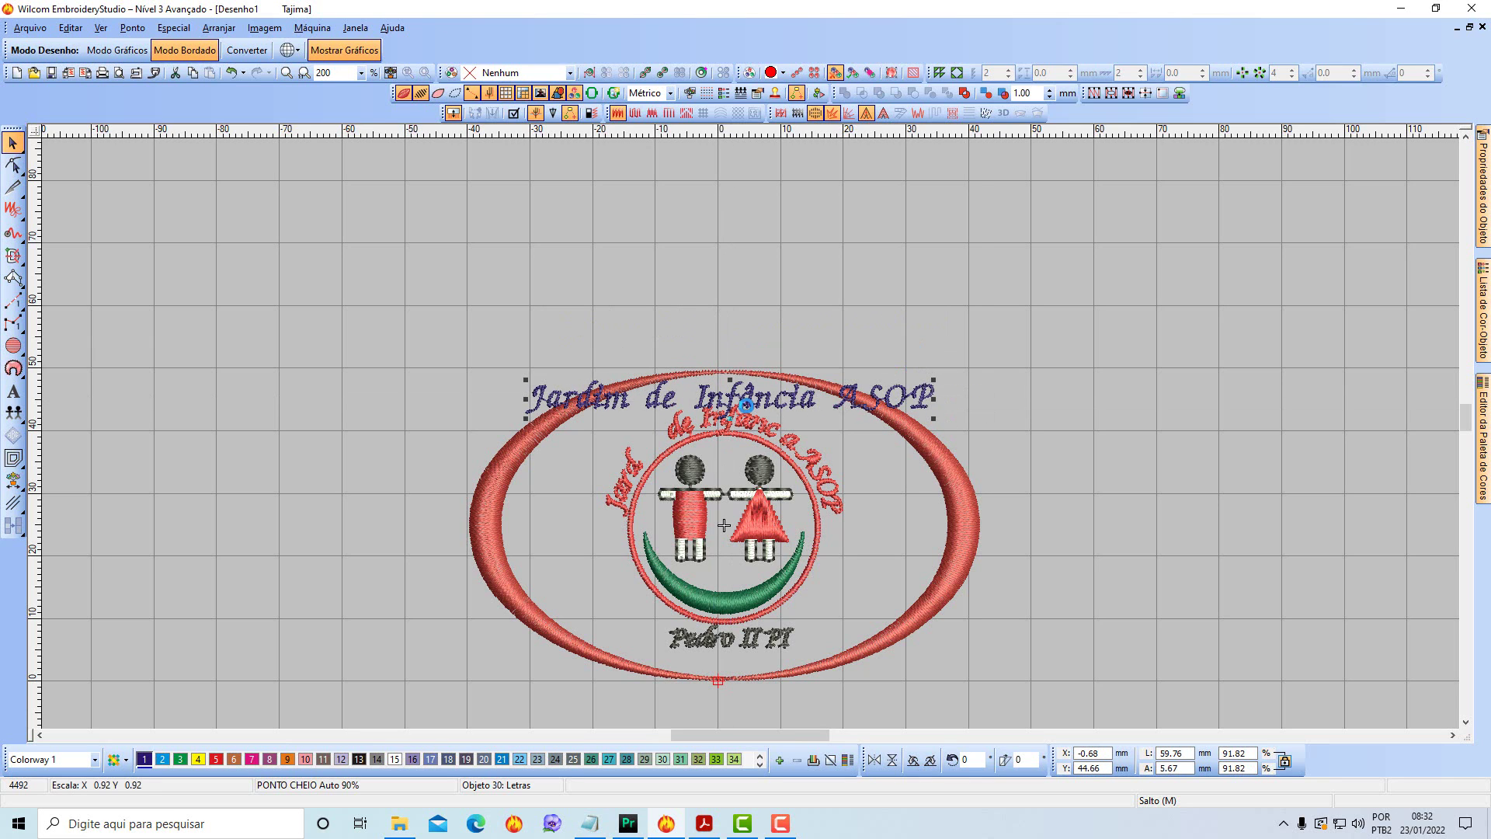
{"action": "mouse_move", "coordinate": [735, 403]}
{"action": "left_mouse_down"}
{"action": "mouse_move", "coordinate": [738, 454]}
{"action": "mouse_move", "coordinate": [736, 405]}
{"action": "left_mouse_up"}
Set the lettering's baseline type to Qualquer Forma.
{"action": "mouse_move", "coordinate": [1483, 190]}
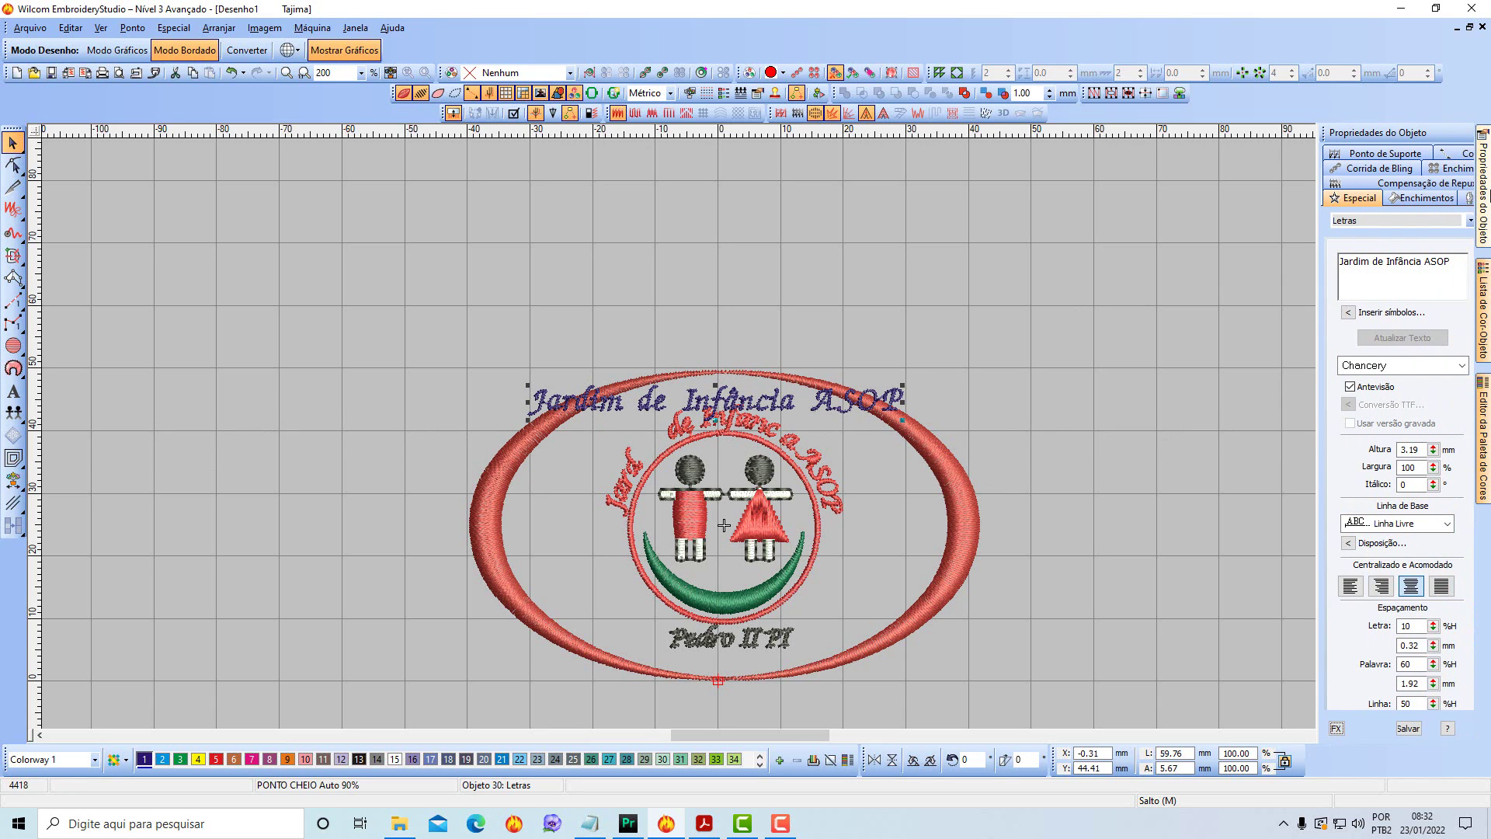
{"action": "left_click", "coordinate": [1395, 524]}
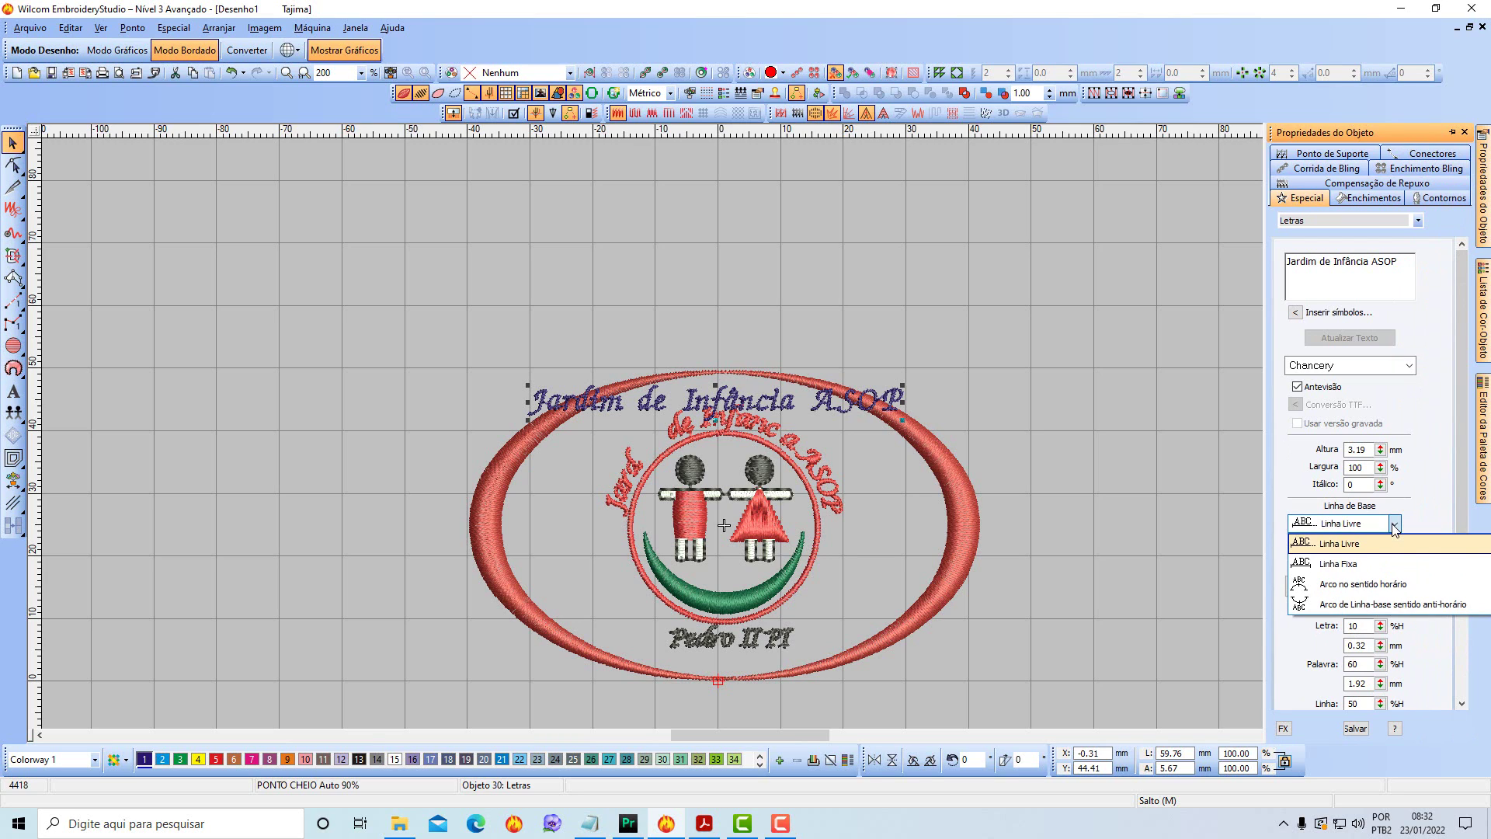
{"action": "scroll", "coordinate": [1367, 571], "scroll_direction": "down", "scroll_amount": 2}
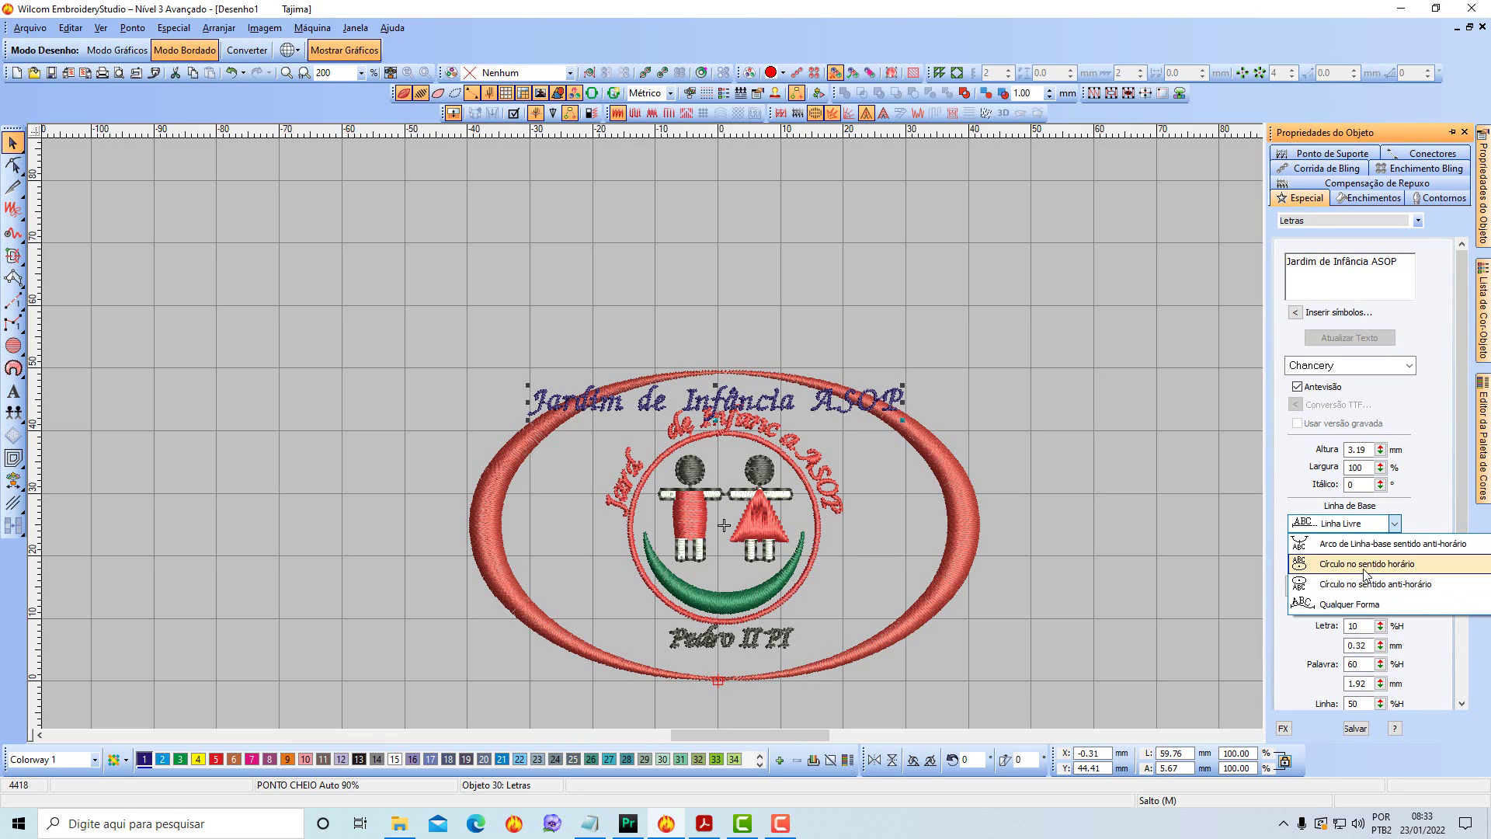
{"action": "left_click", "coordinate": [1341, 604]}
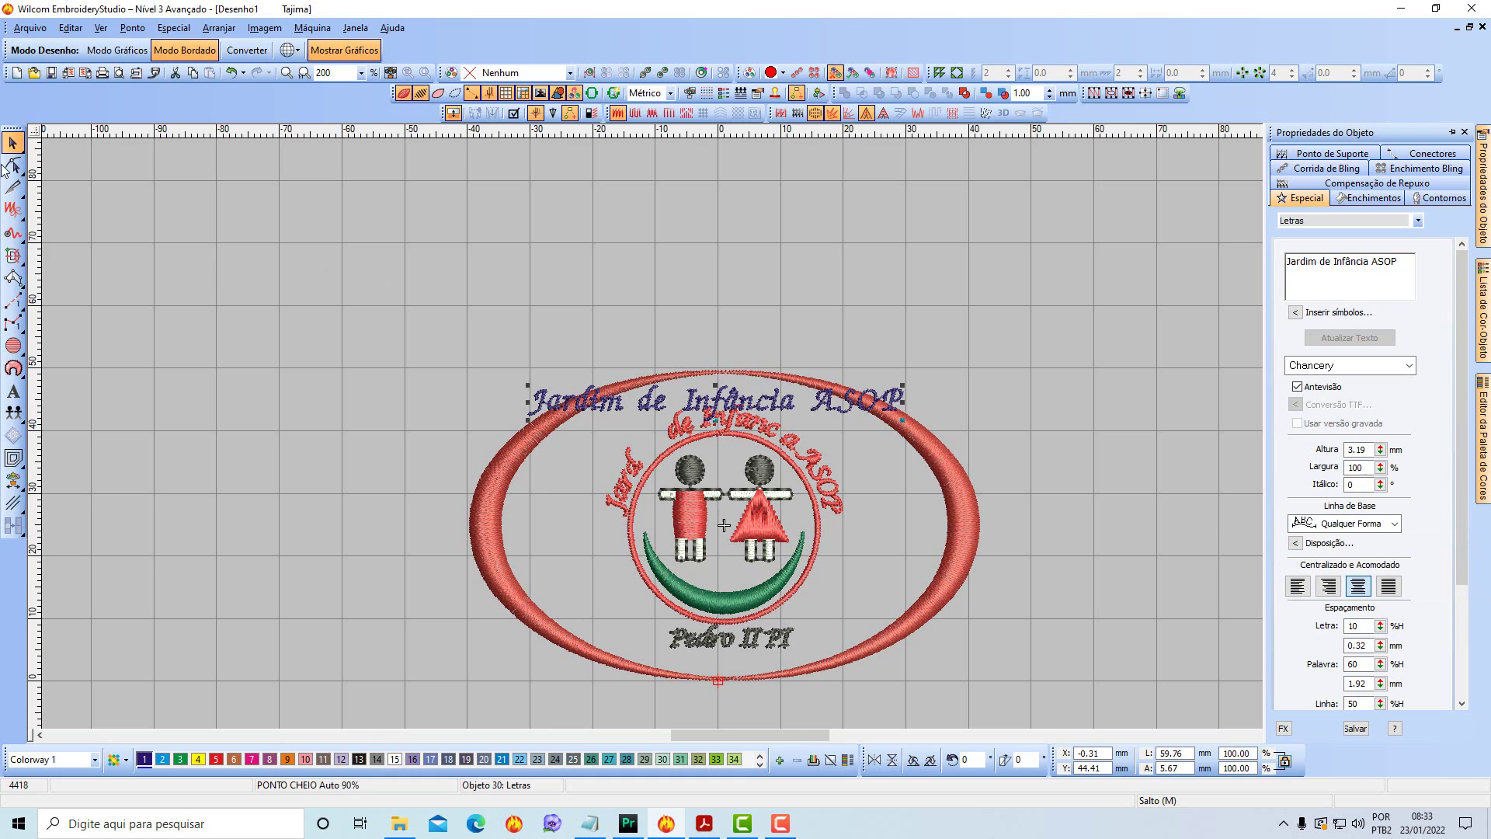
Reshape the lettering's baseline into an upward arch, about 55 × 18 mm overall, and move it inside the oval above the circle.
{"action": "left_click", "coordinate": [12, 165]}
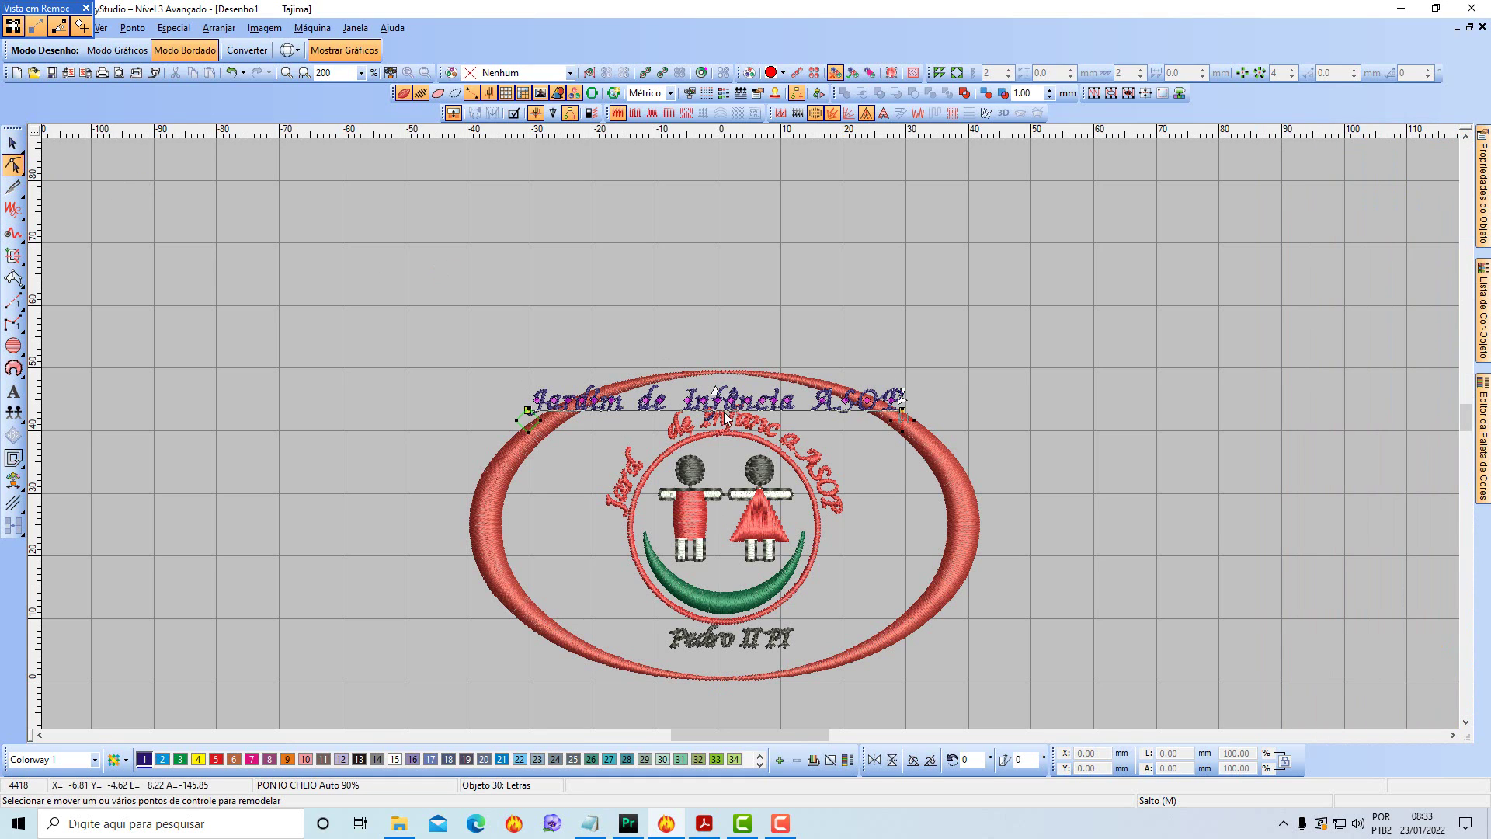
{"action": "scroll", "coordinate": [724, 417], "scroll_direction": "up", "scroll_amount": 1}
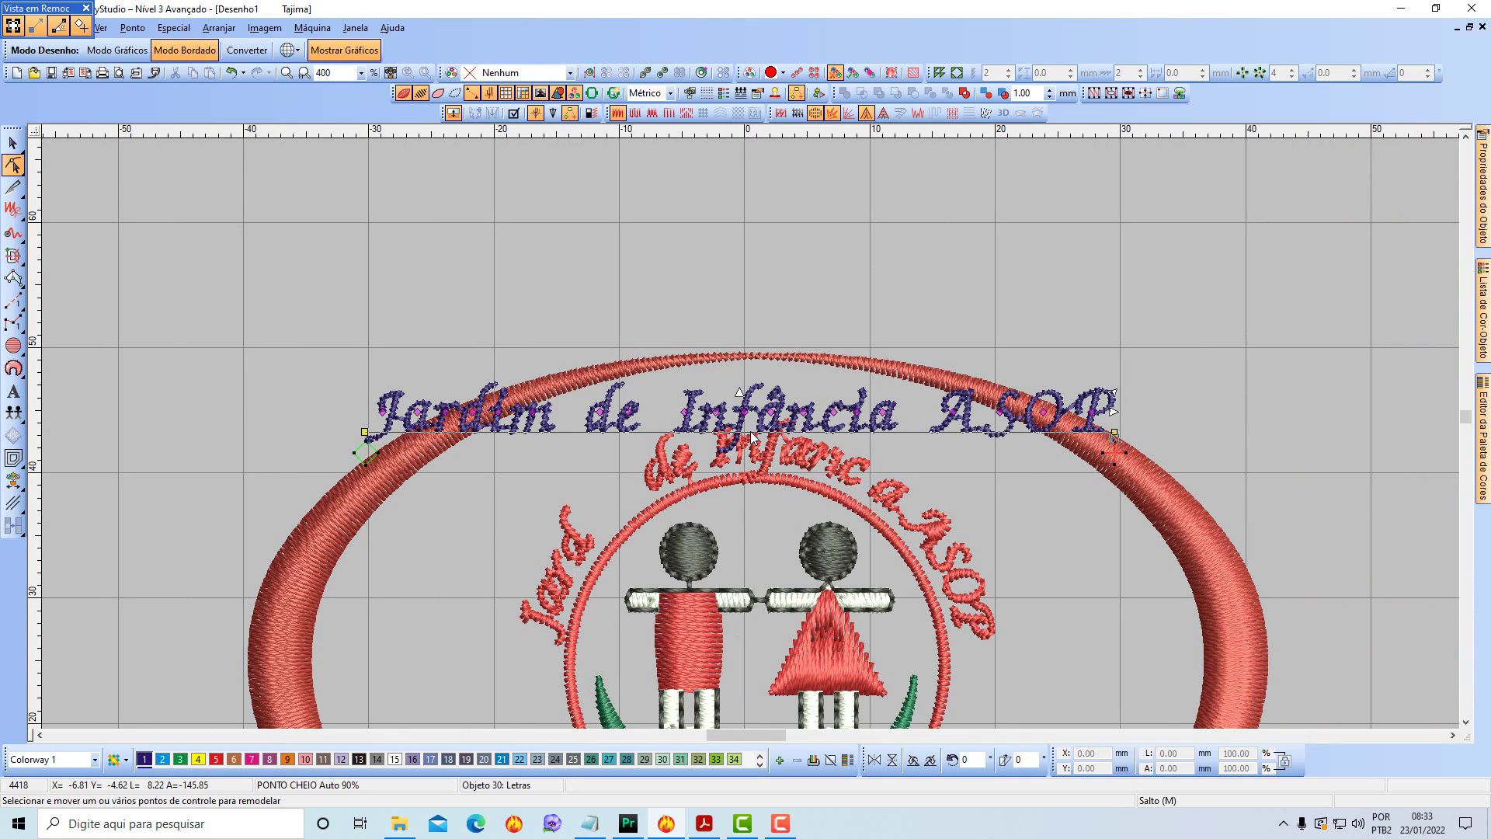
{"action": "left_click", "coordinate": [751, 431]}
{"action": "left_click_drag", "start_coordinate": [751, 431], "coordinate": [756, 281]}
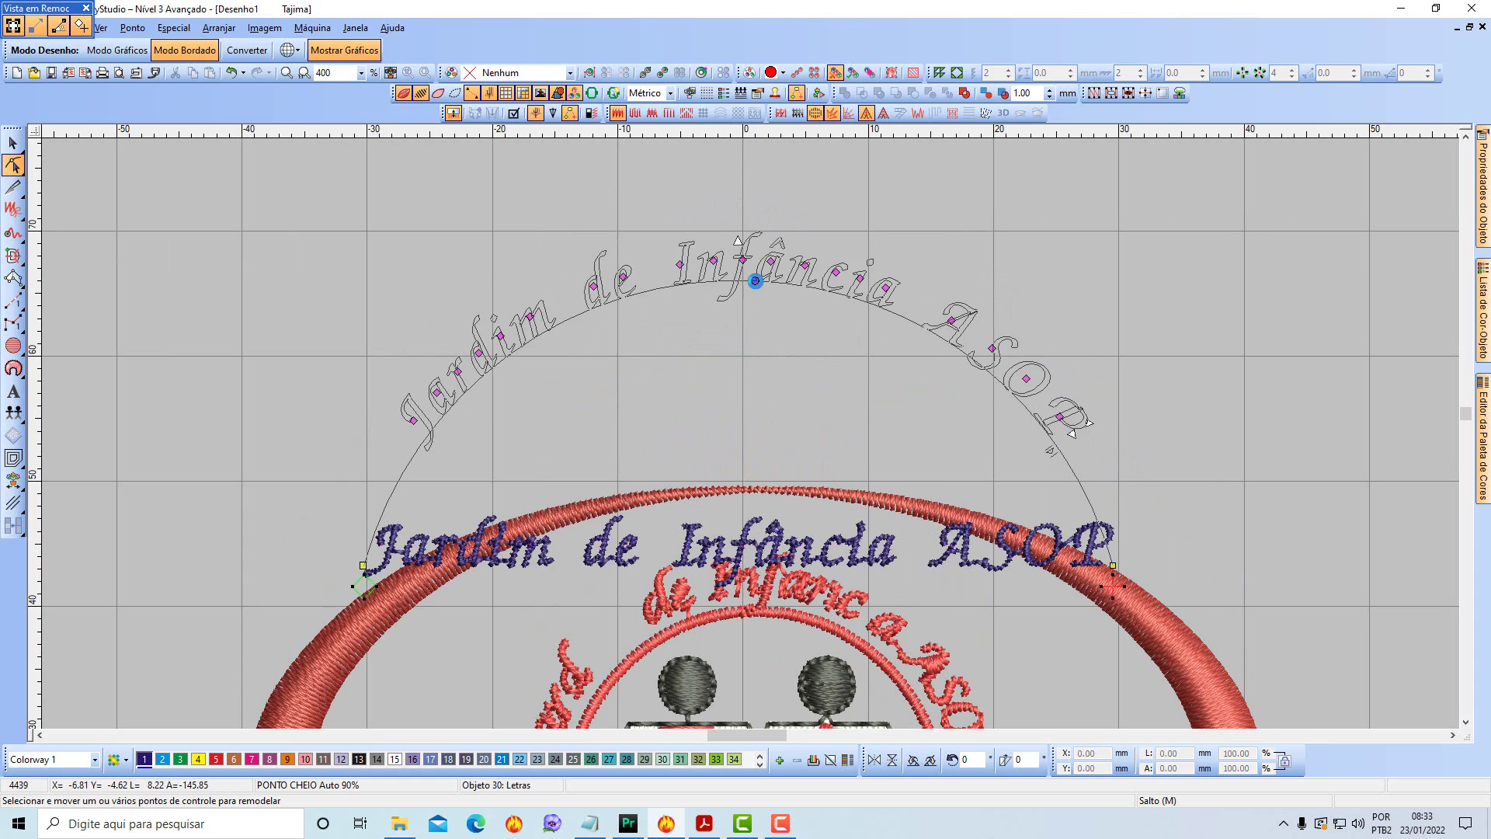
{"action": "left_click", "coordinate": [13, 143]}
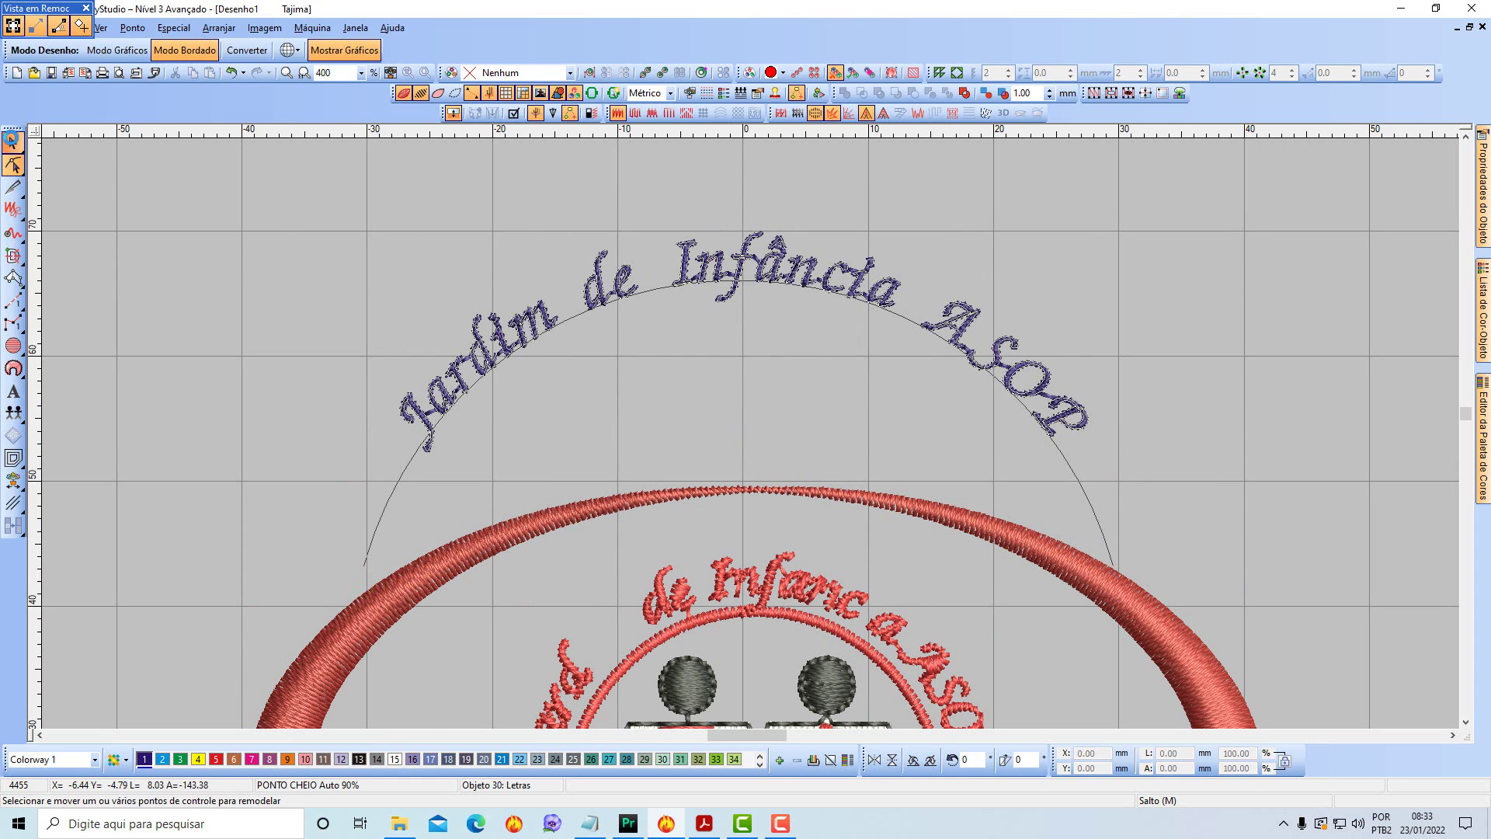
{"action": "key", "text": "shift+z"}
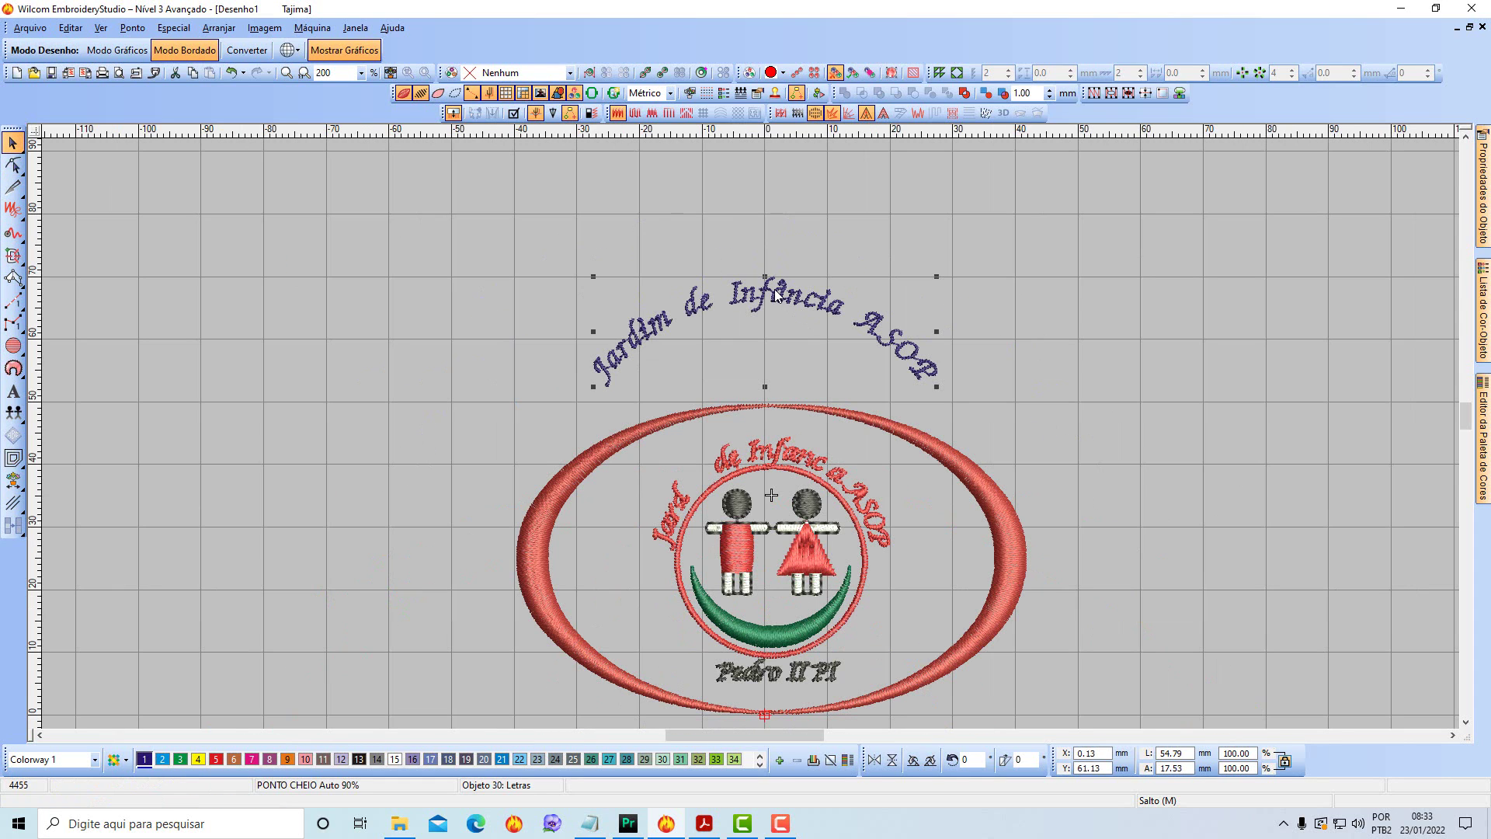
{"action": "left_click_drag", "start_coordinate": [779, 301], "coordinate": [802, 449]}
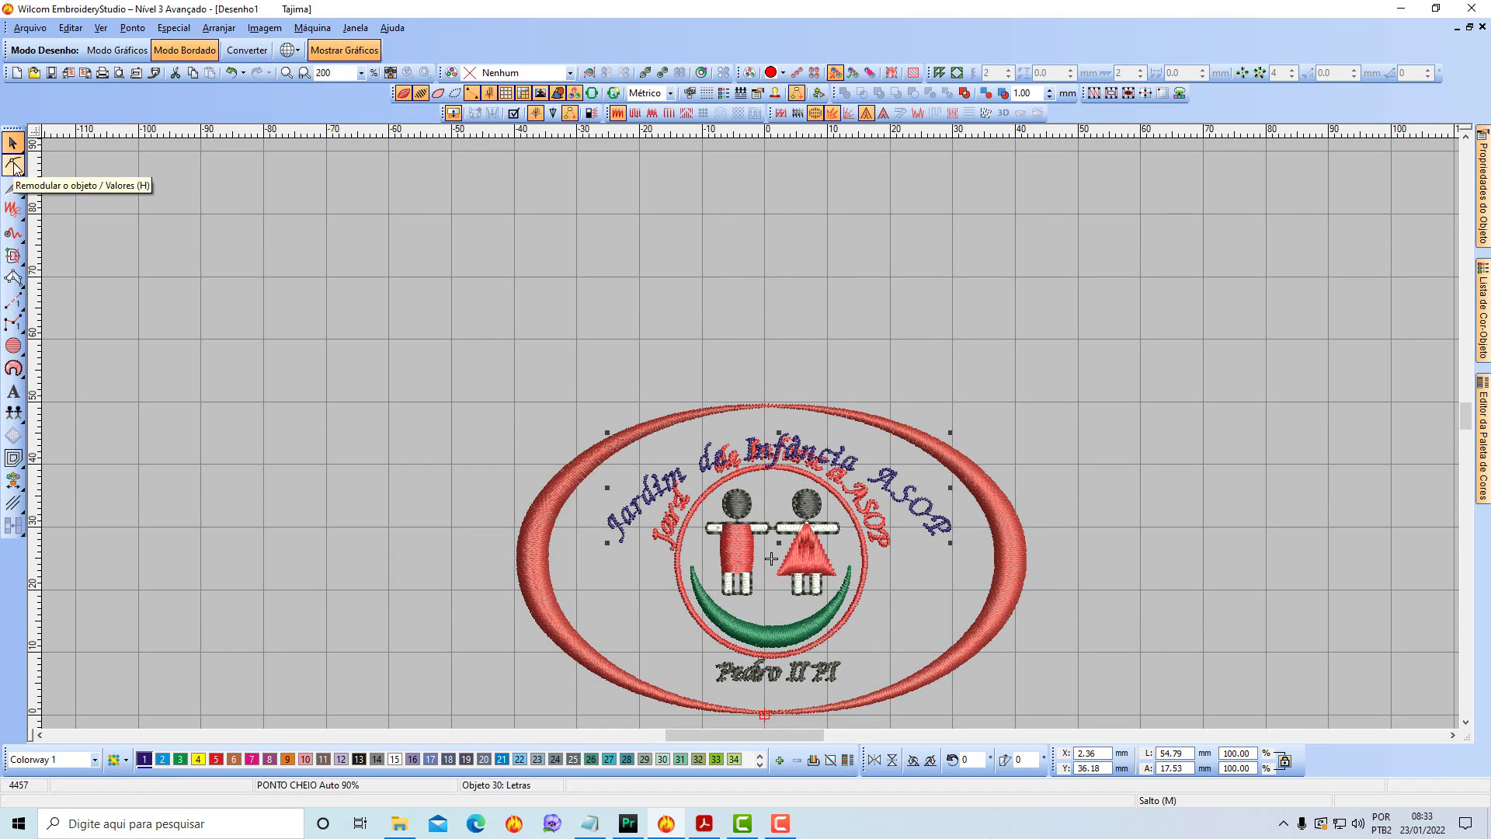
Readjust the arched lettering in reshape mode and reposition it inside the oval, over the old red lettering.
{"action": "left_click", "coordinate": [12, 164]}
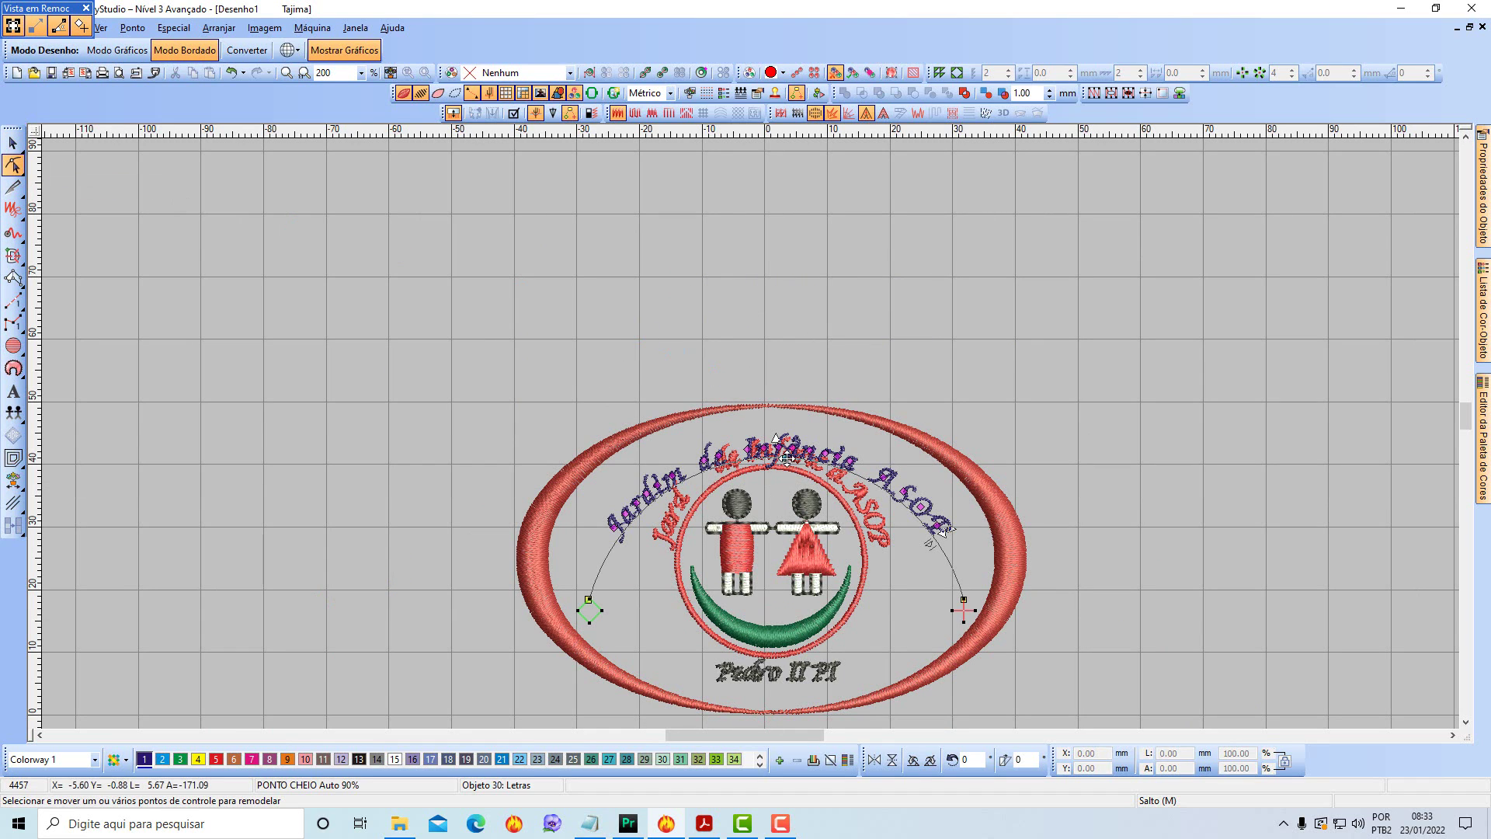
{"action": "left_click_drag", "start_coordinate": [786, 458], "coordinate": [766, 362]}
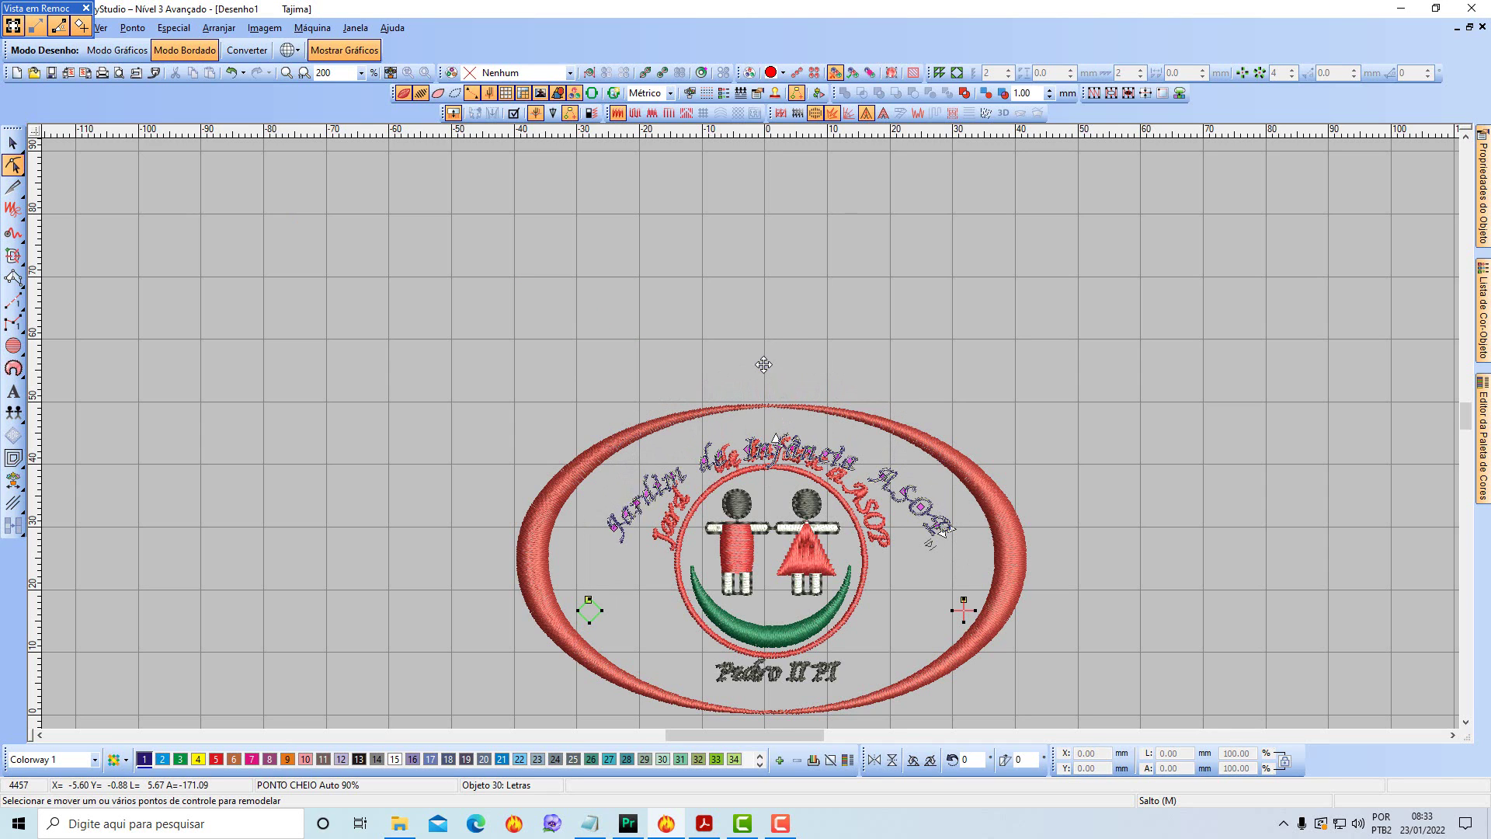
{"action": "key", "text": "Escape"}
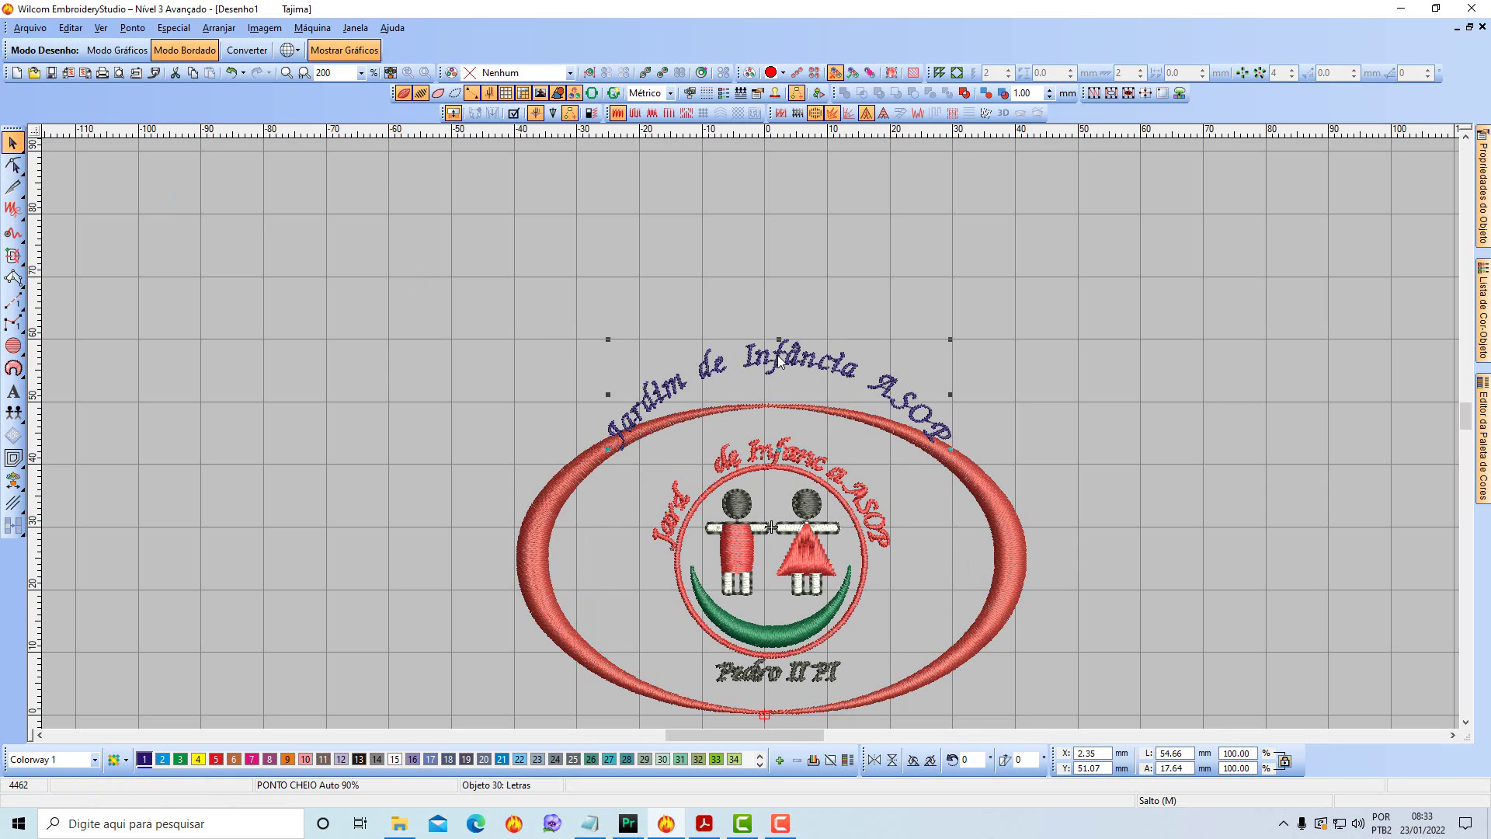
{"action": "left_click_drag", "start_coordinate": [780, 360], "coordinate": [777, 443]}
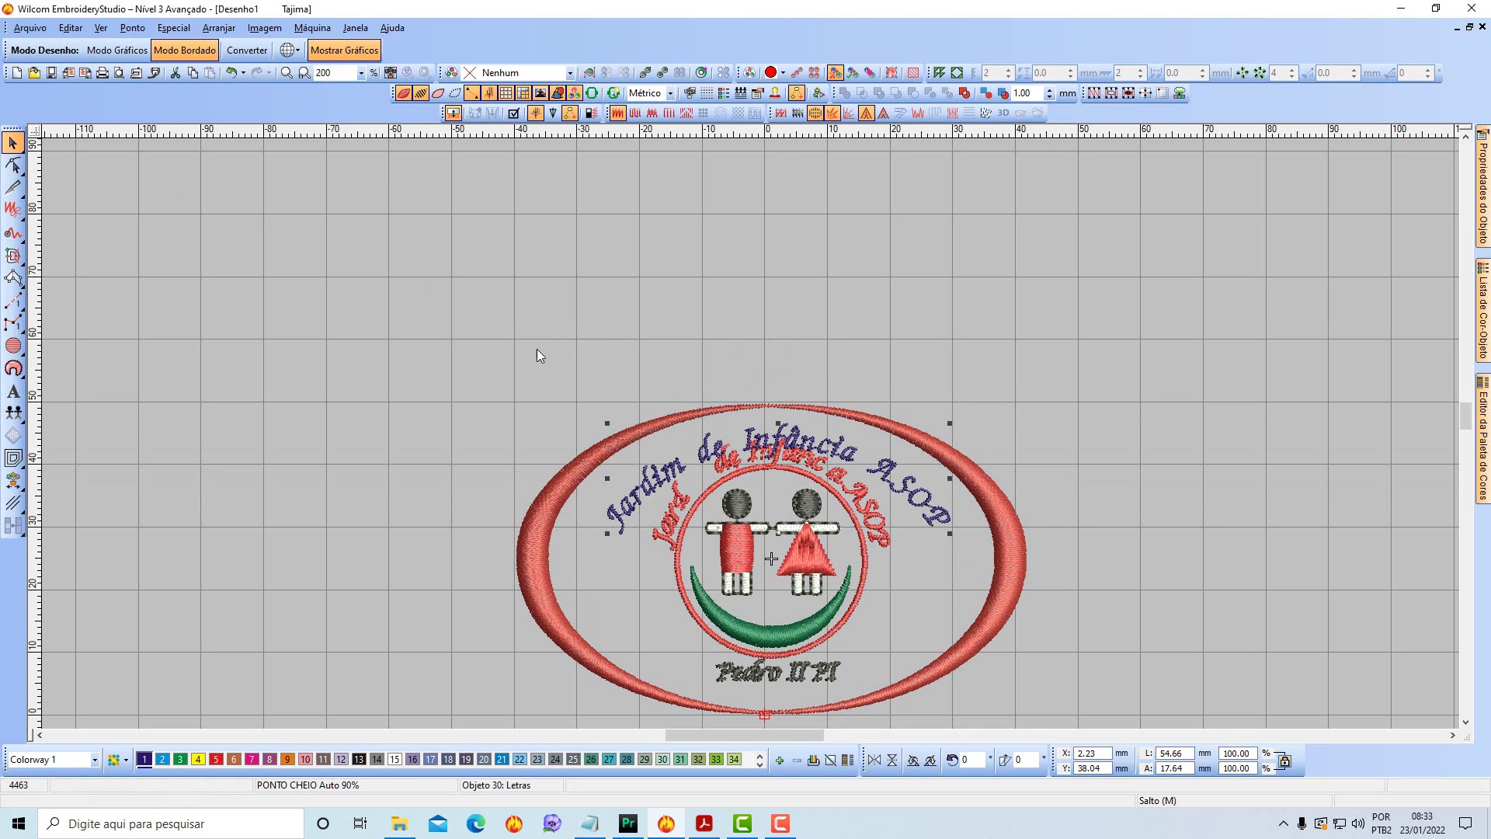
Reshape the lettering's baseline into a tighter arch around the inner circle, about 42 × 24 mm overall.
{"action": "left_click", "coordinate": [13, 165]}
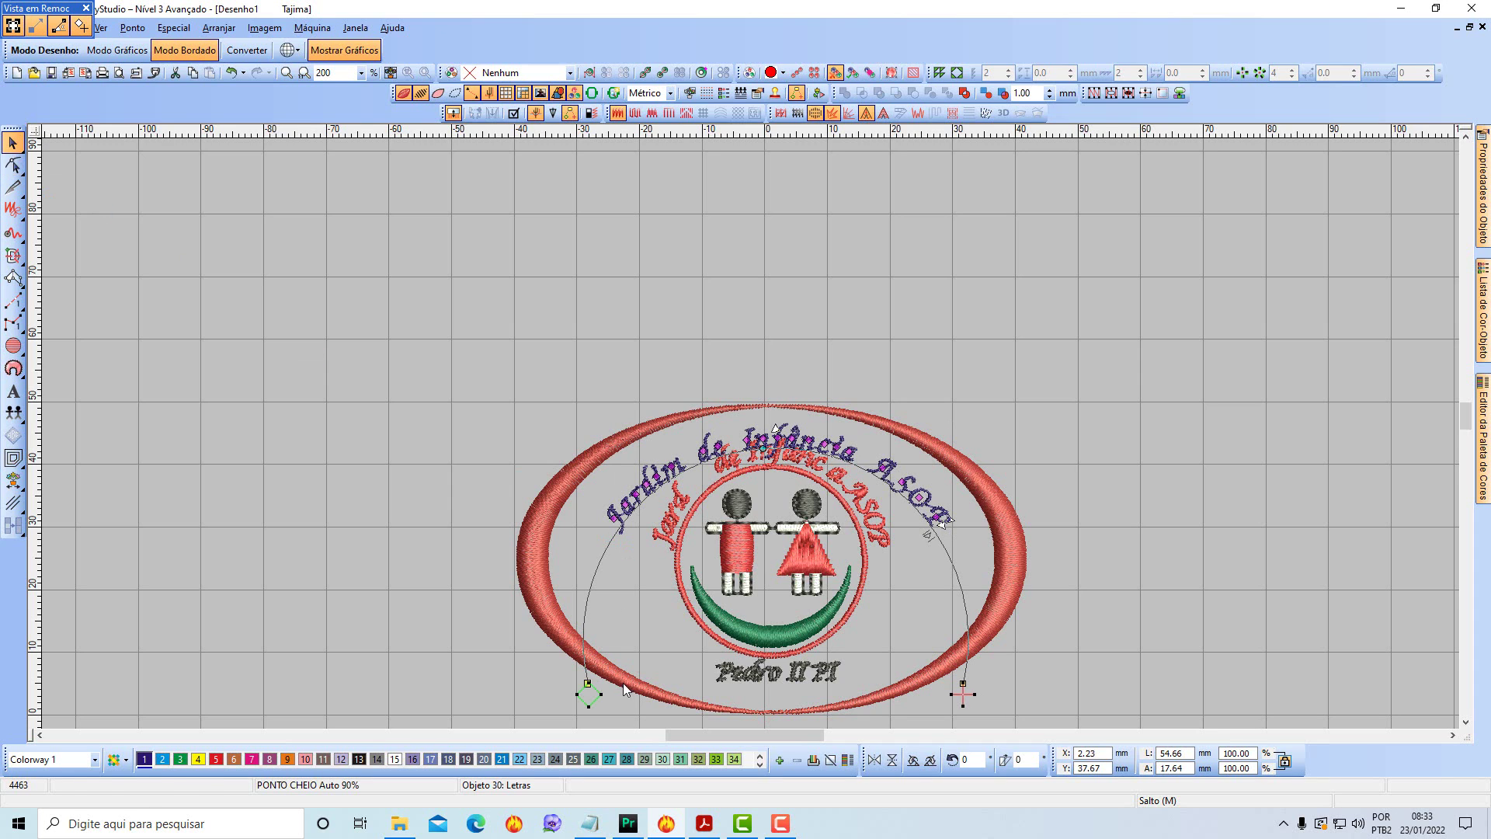
{"action": "left_click_drag", "start_coordinate": [588, 694], "coordinate": [696, 671]}
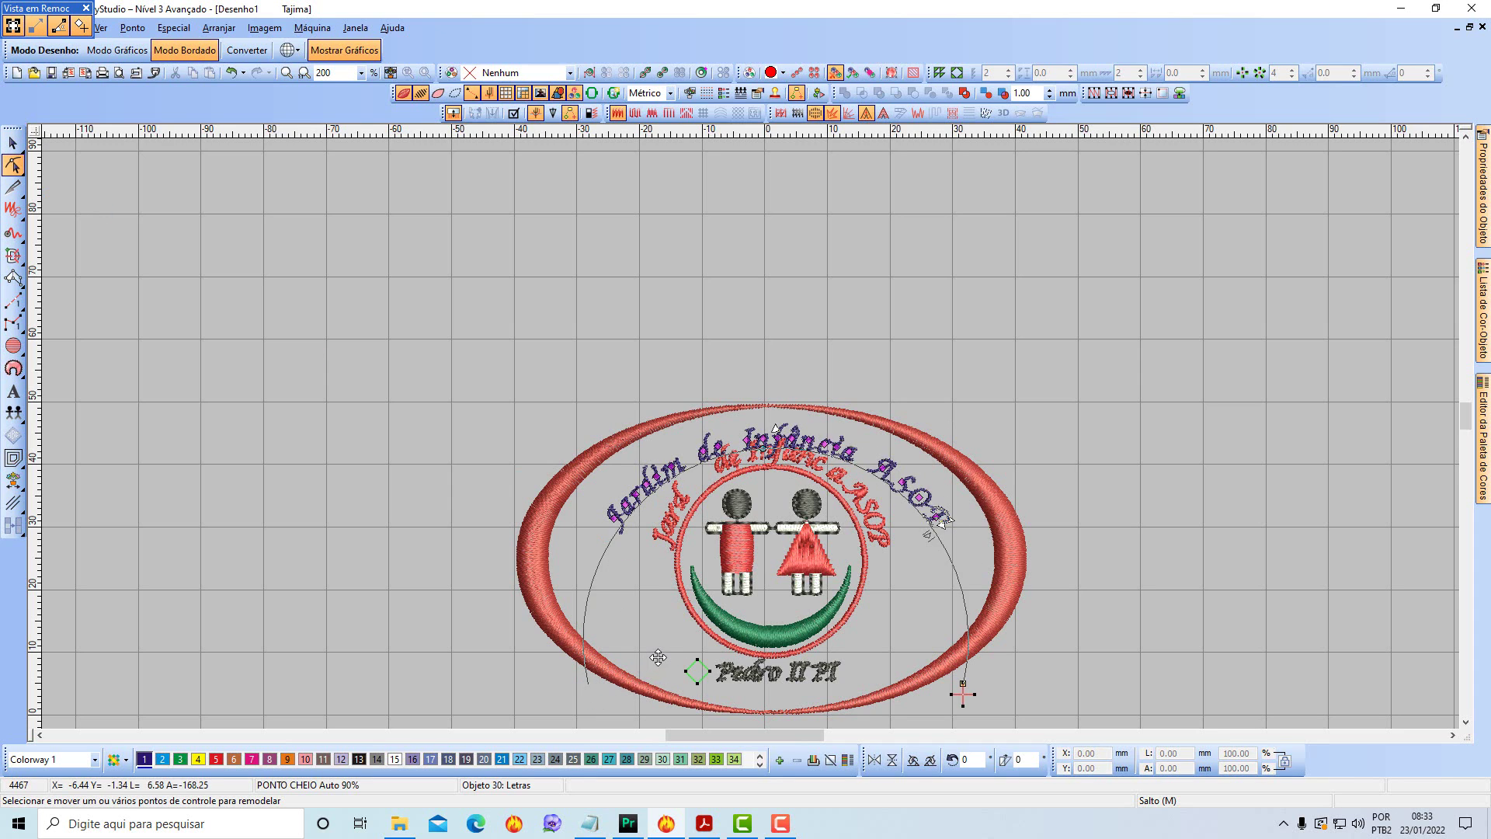
{"action": "scroll", "coordinate": [668, 590], "scroll_direction": "down", "scroll_amount": 2}
{"action": "scroll", "coordinate": [668, 591], "scroll_direction": "right", "scroll_amount": 1}
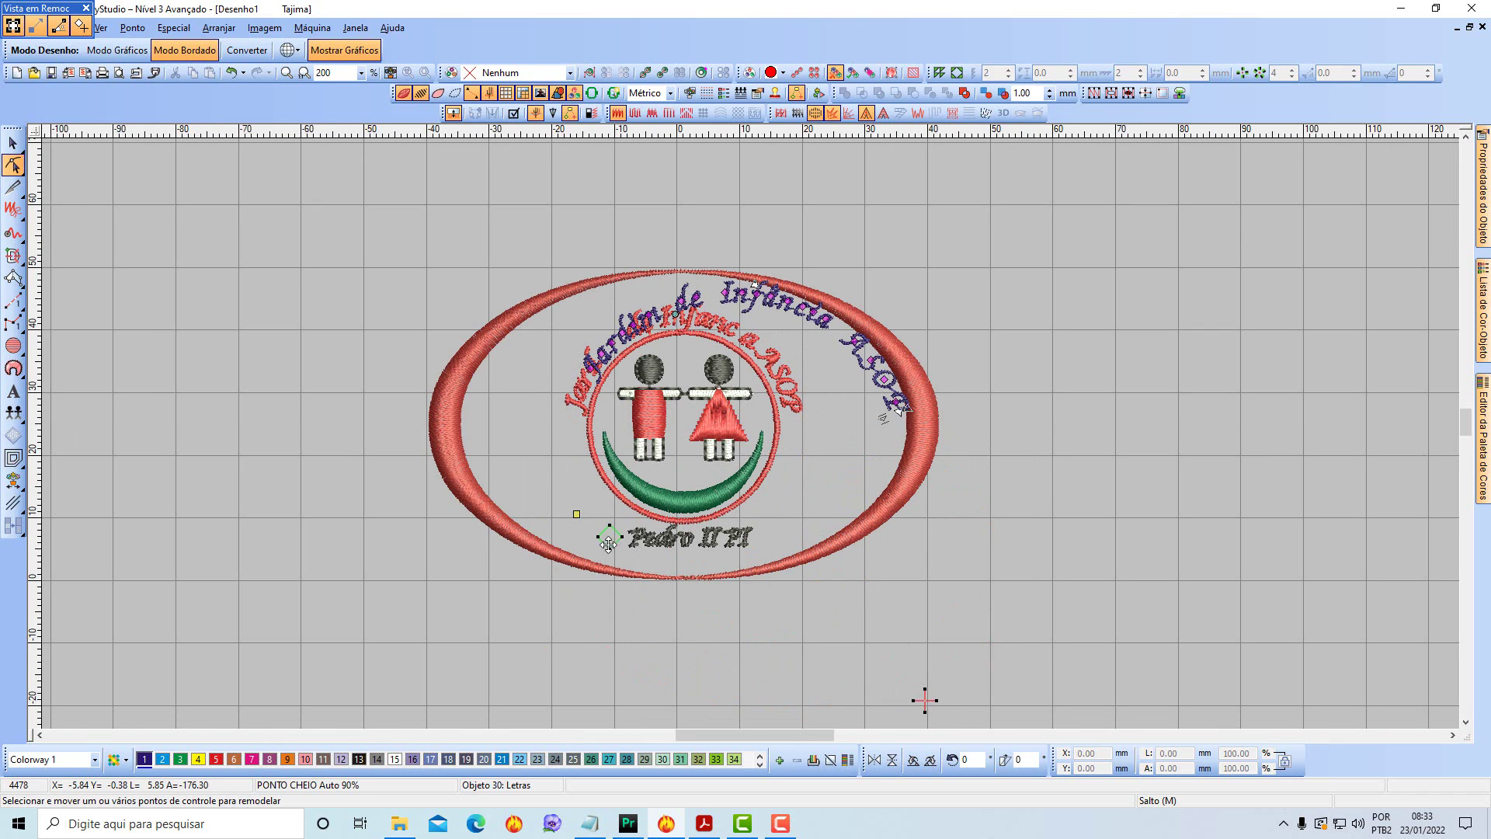
{"action": "left_click_drag", "start_coordinate": [608, 544], "coordinate": [605, 512]}
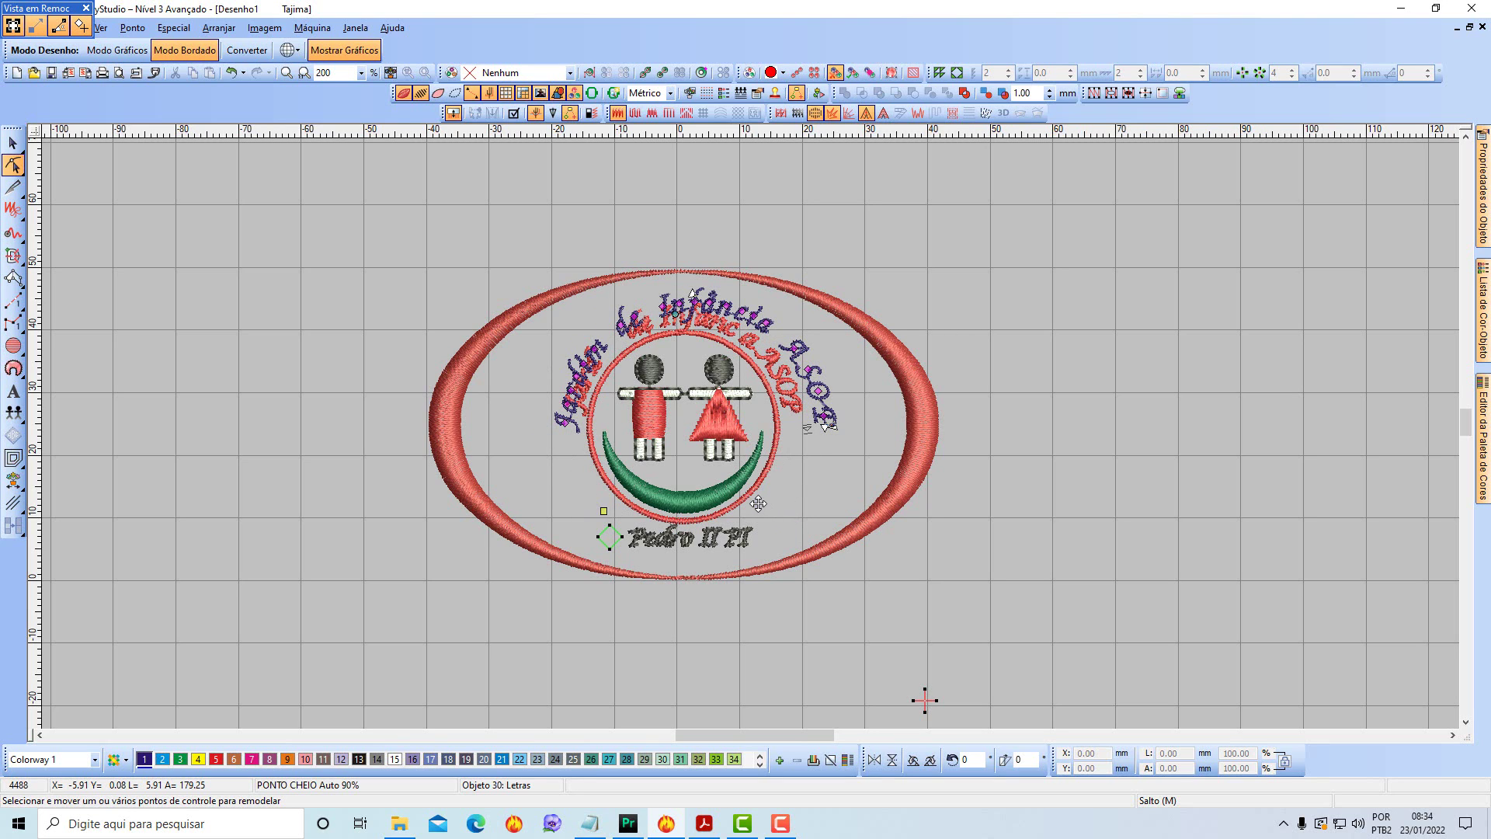
{"action": "left_click_drag", "start_coordinate": [758, 506], "coordinate": [758, 509]}
{"action": "left_click_drag", "start_coordinate": [604, 513], "coordinate": [618, 512]}
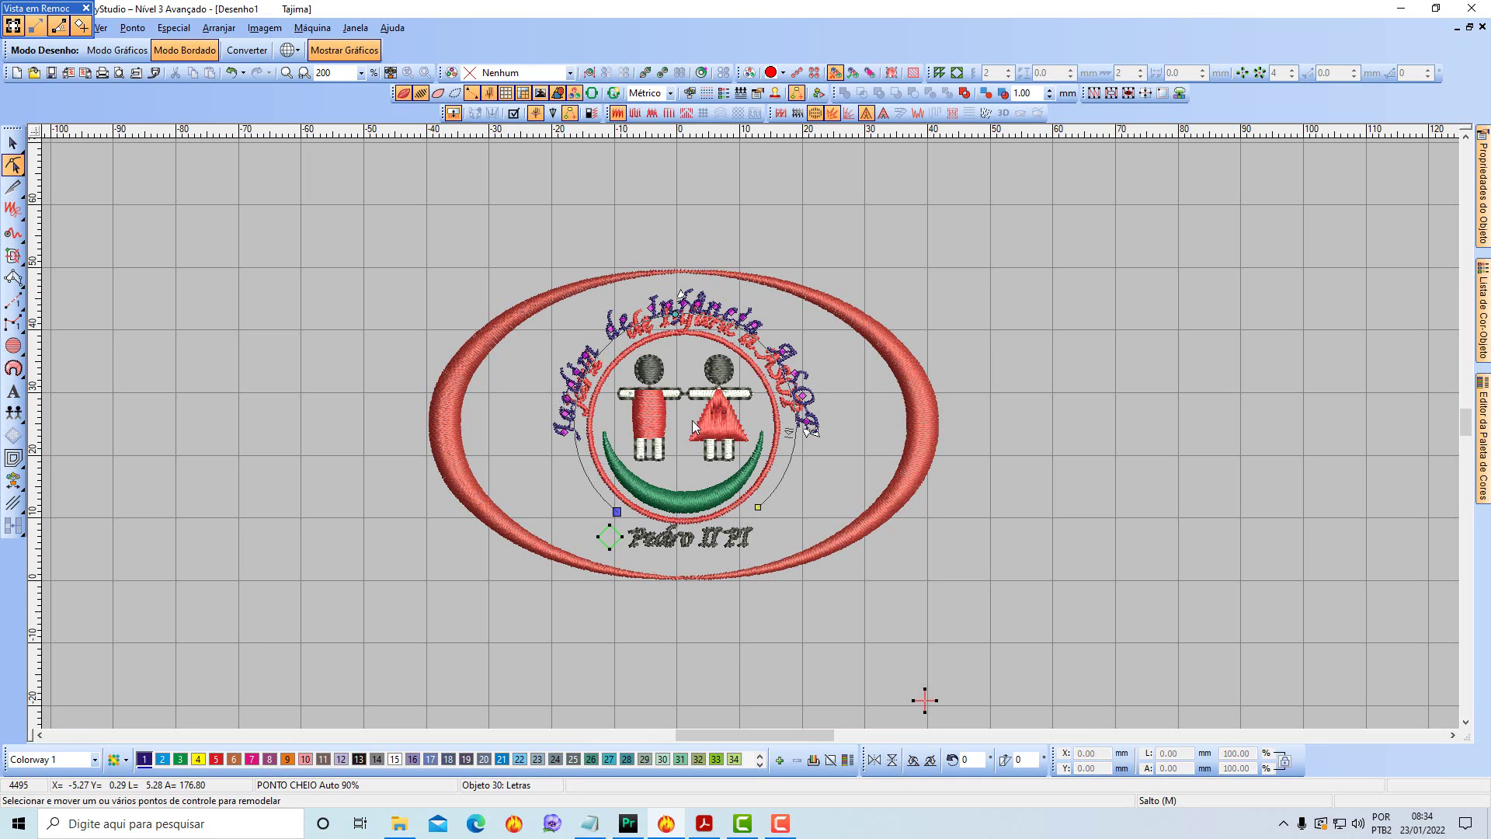
Nudge the arched lettering down towards the inner circle, to about Y 33.4 mm.
{"action": "left_click", "coordinate": [12, 143]}
{"action": "key", "text": "Down"}
{"action": "key", "text": "Down"}
{"action": "key", "text": "Down"}
{"action": "key", "text": "Down"}
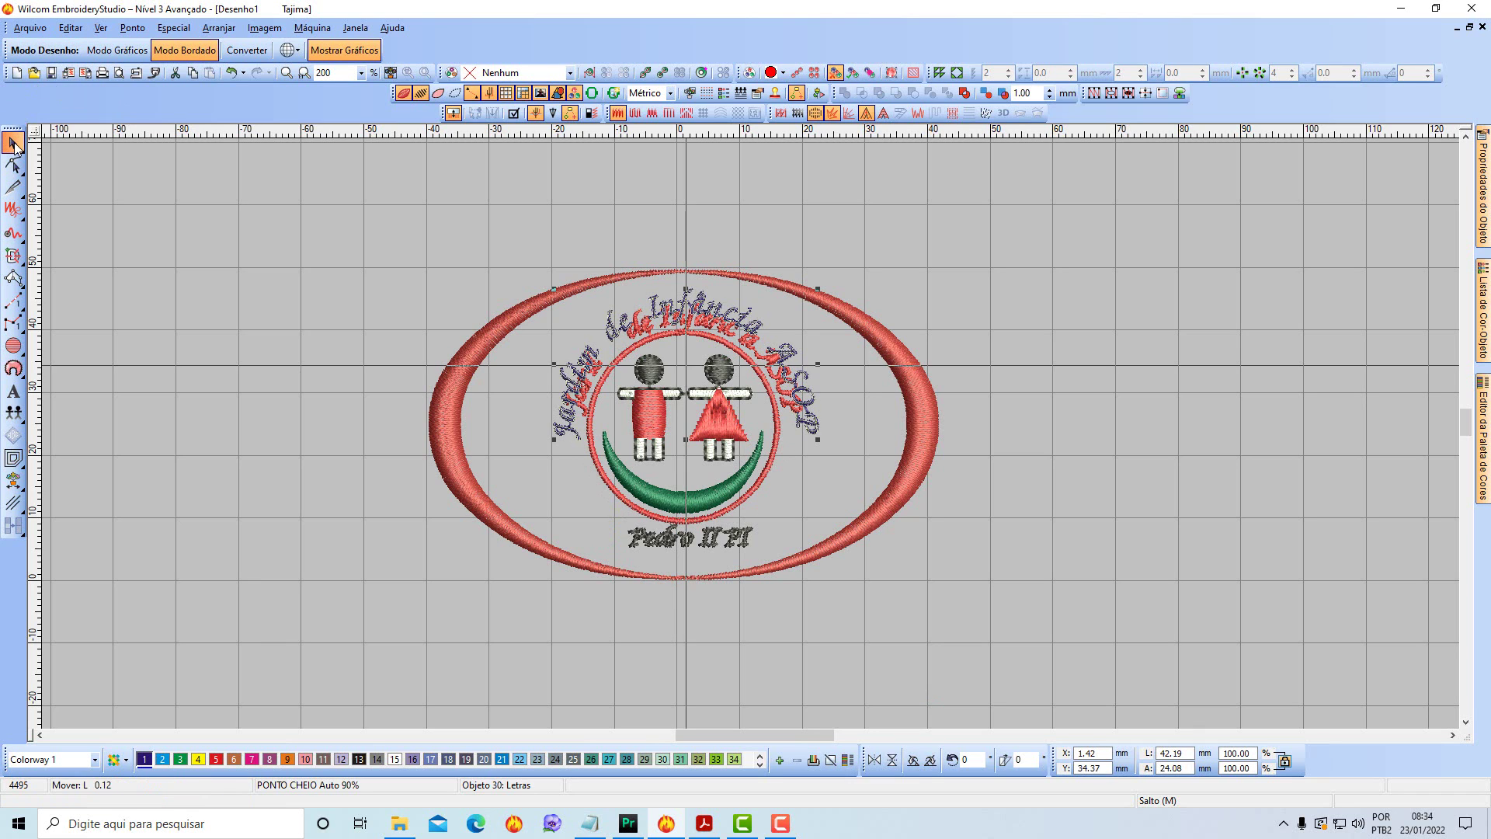
{"action": "key", "text": "Down"}
{"action": "key", "text": "Down"}
{"action": "key", "text": "Down"}
{"action": "key", "text": "Down"}
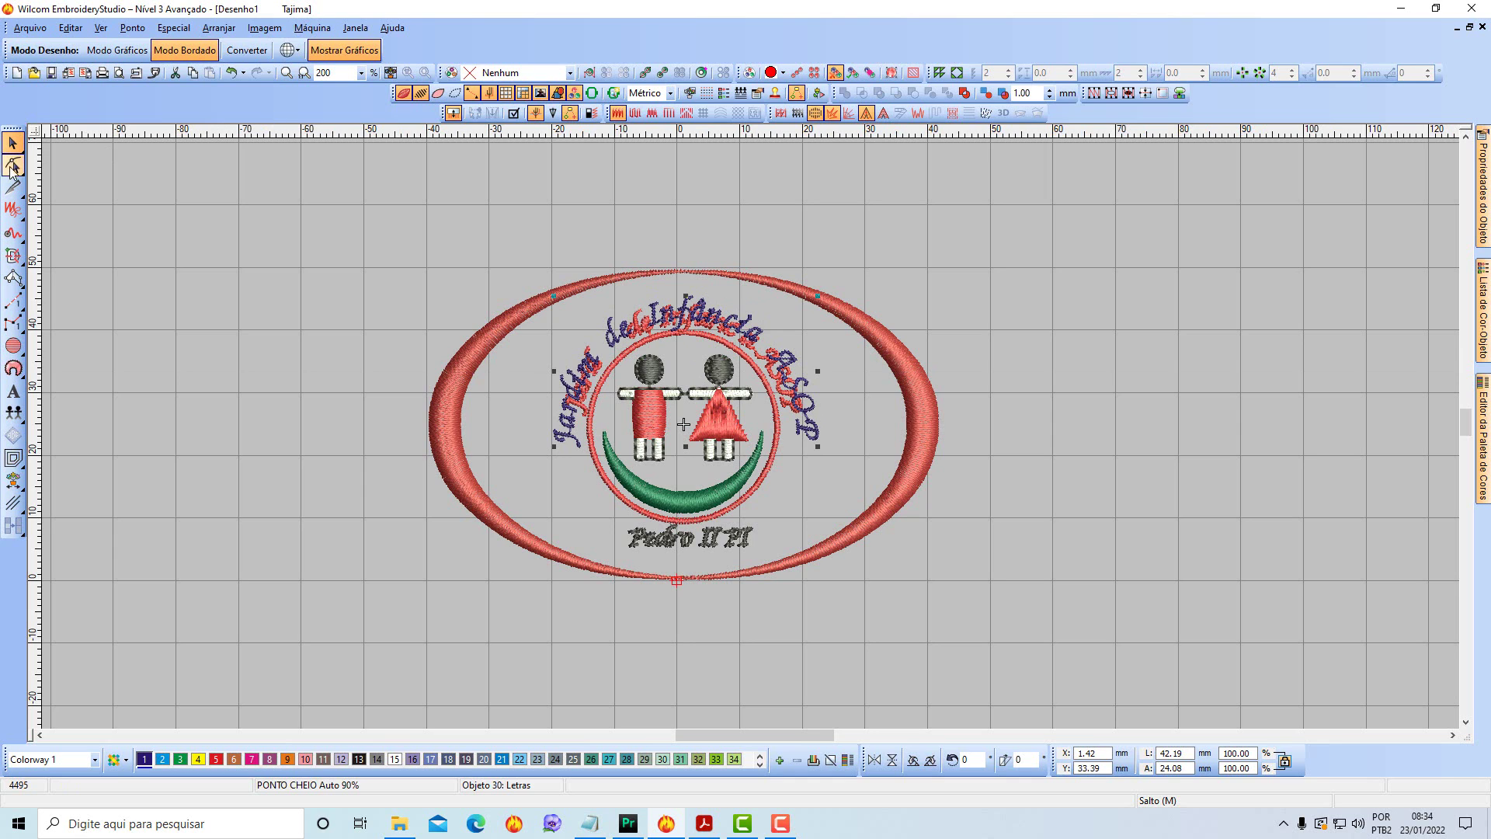
Reshape the arched lettering to about 43 × 24 mm and move it down closer to the inner circle.
{"action": "left_click", "coordinate": [12, 165]}
{"action": "left_click_drag", "start_coordinate": [675, 319], "coordinate": [673, 310]}
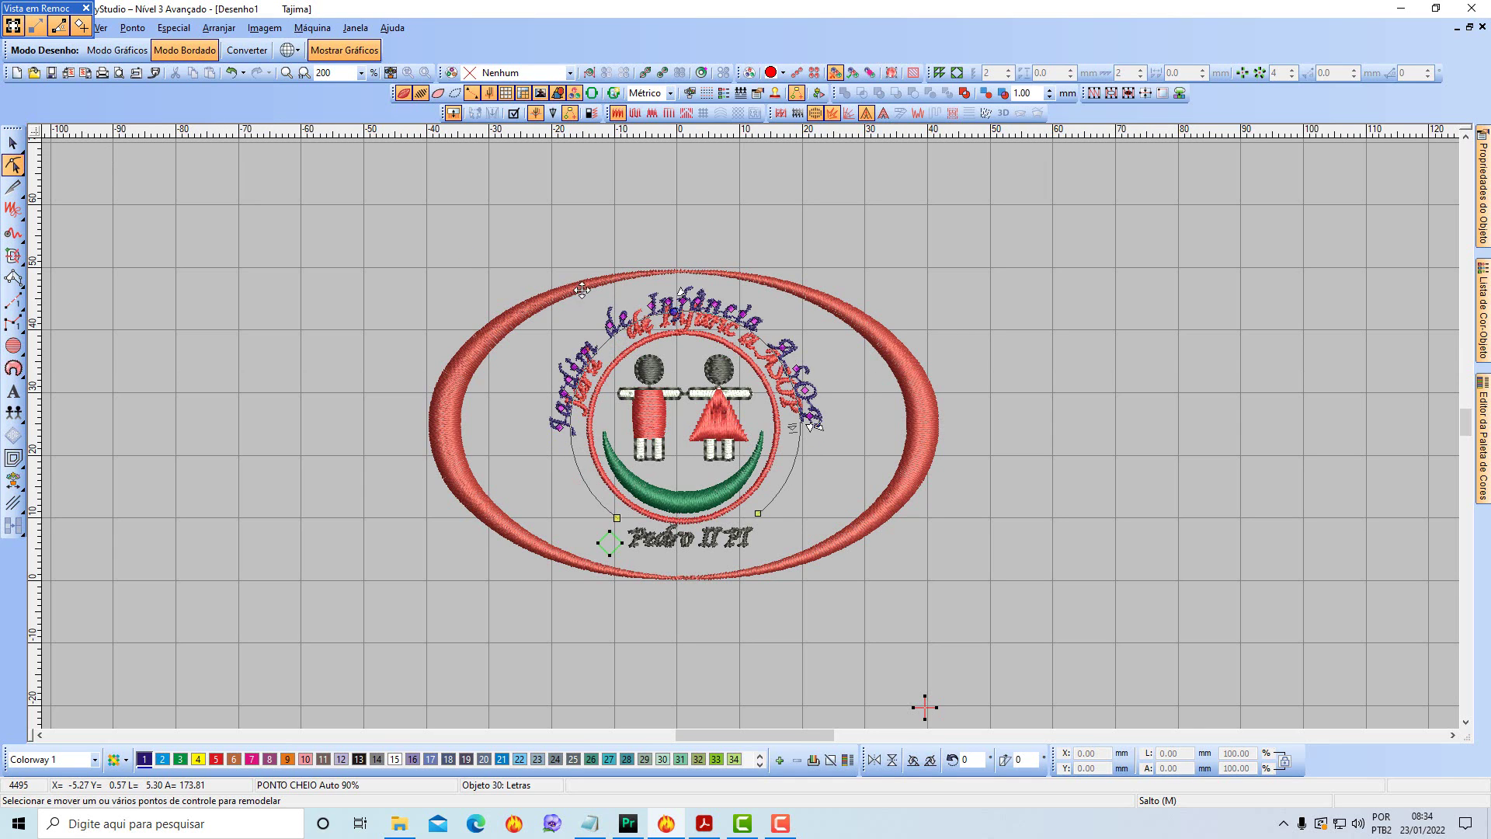
{"action": "key", "text": "Escape"}
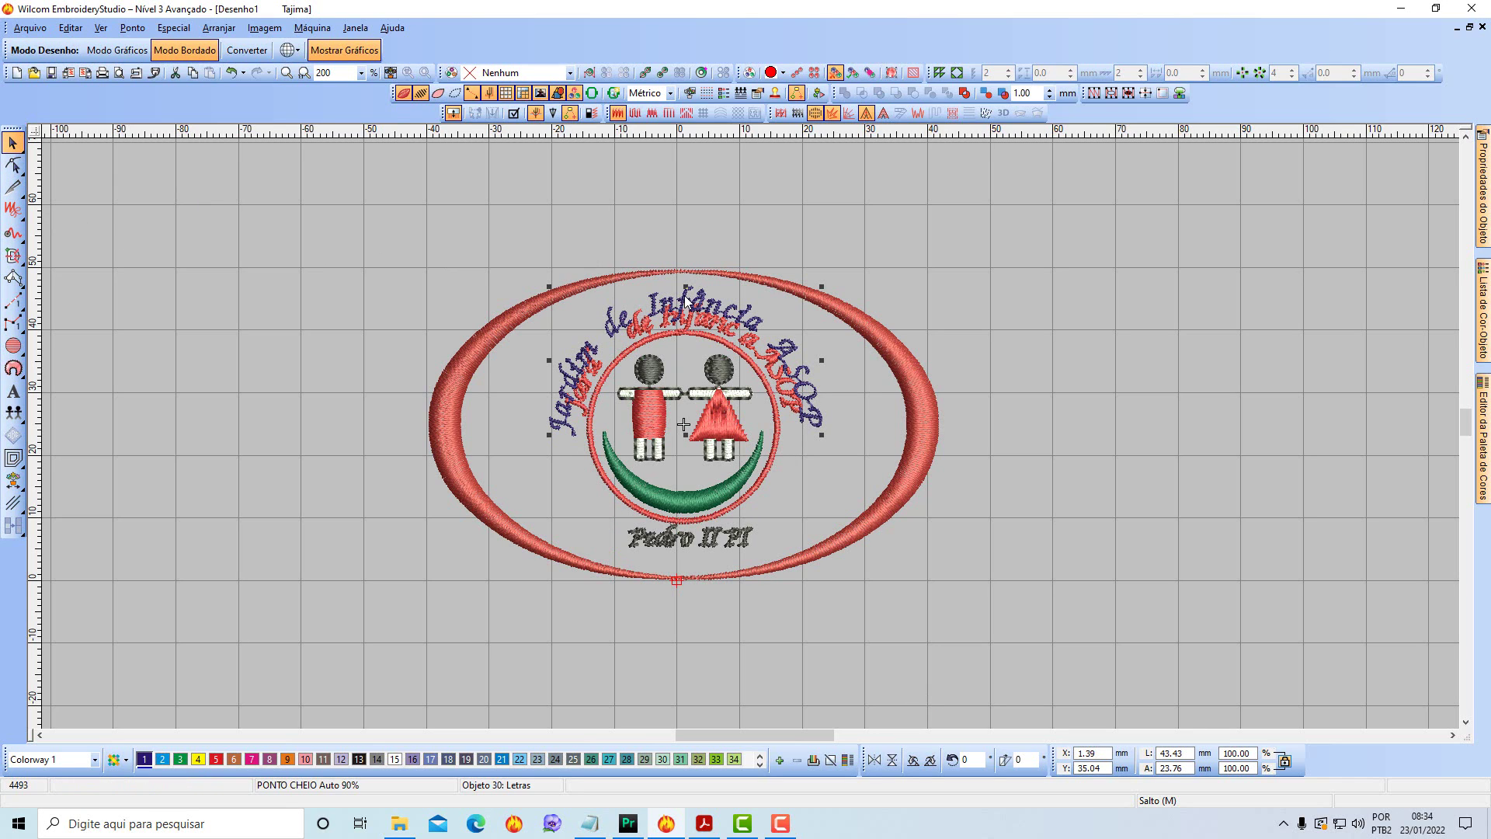
{"action": "left_click_drag", "start_coordinate": [683, 308], "coordinate": [684, 307]}
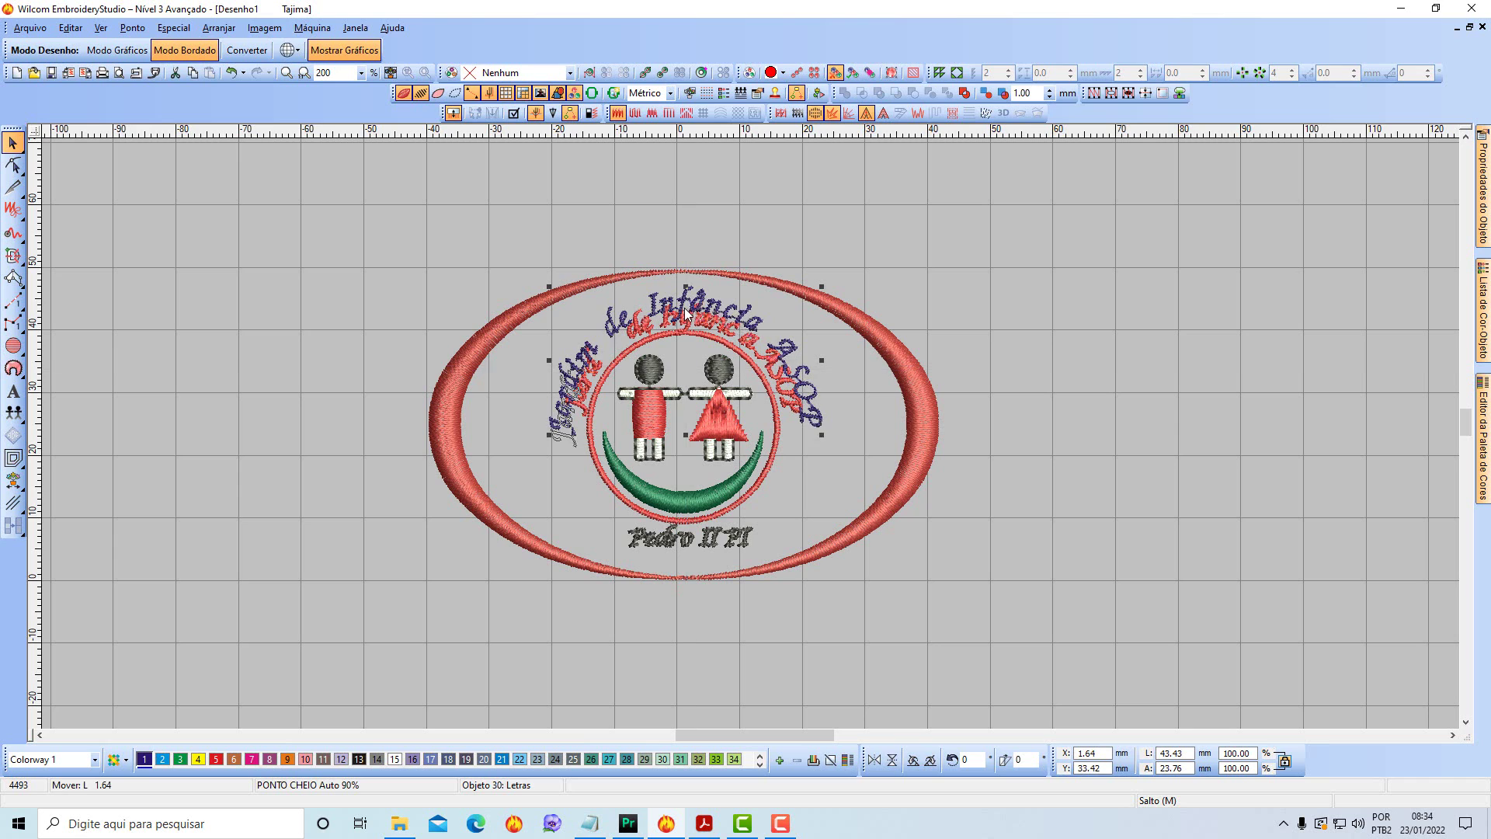
Bring both ends of the lettering's baseline inward for about 42 × 24 mm overall, and nudge the lettering up slightly.
{"action": "left_click", "coordinate": [14, 165]}
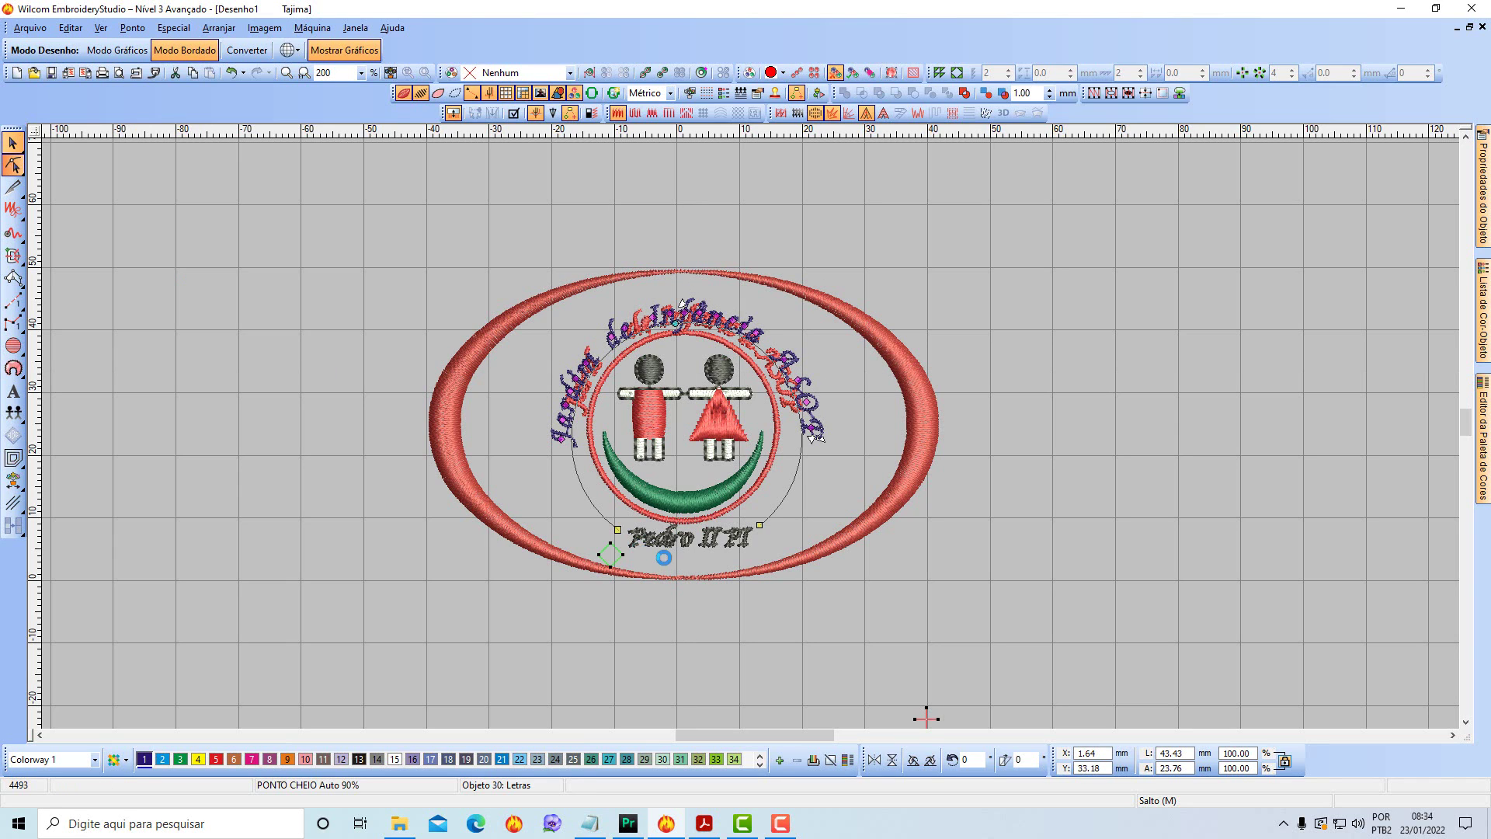
{"action": "left_click", "coordinate": [628, 530]}
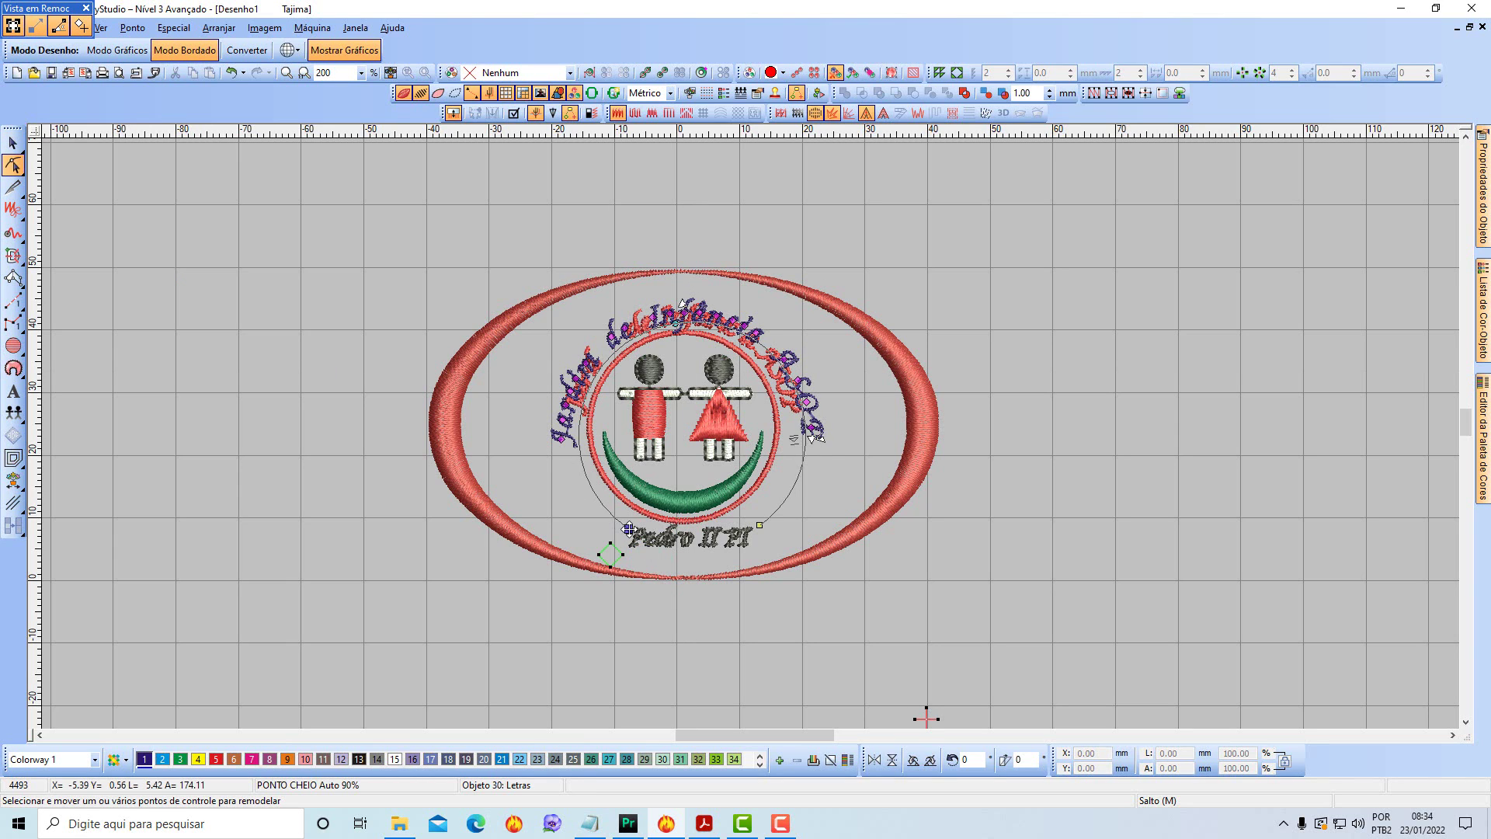
{"action": "left_click_drag", "start_coordinate": [760, 529], "coordinate": [748, 528]}
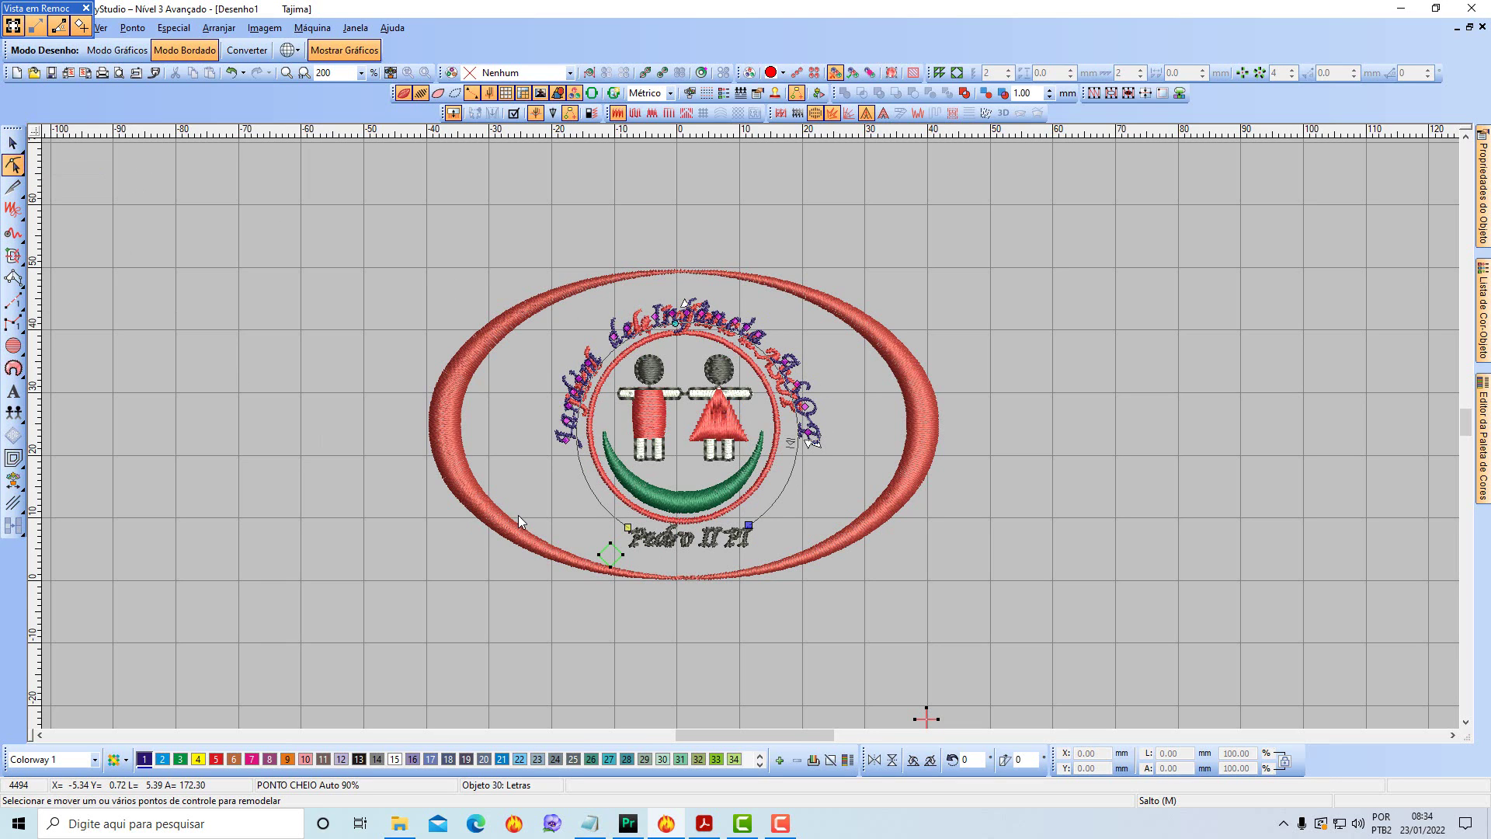
{"action": "left_click", "coordinate": [14, 142]}
{"action": "key", "text": "Up"}
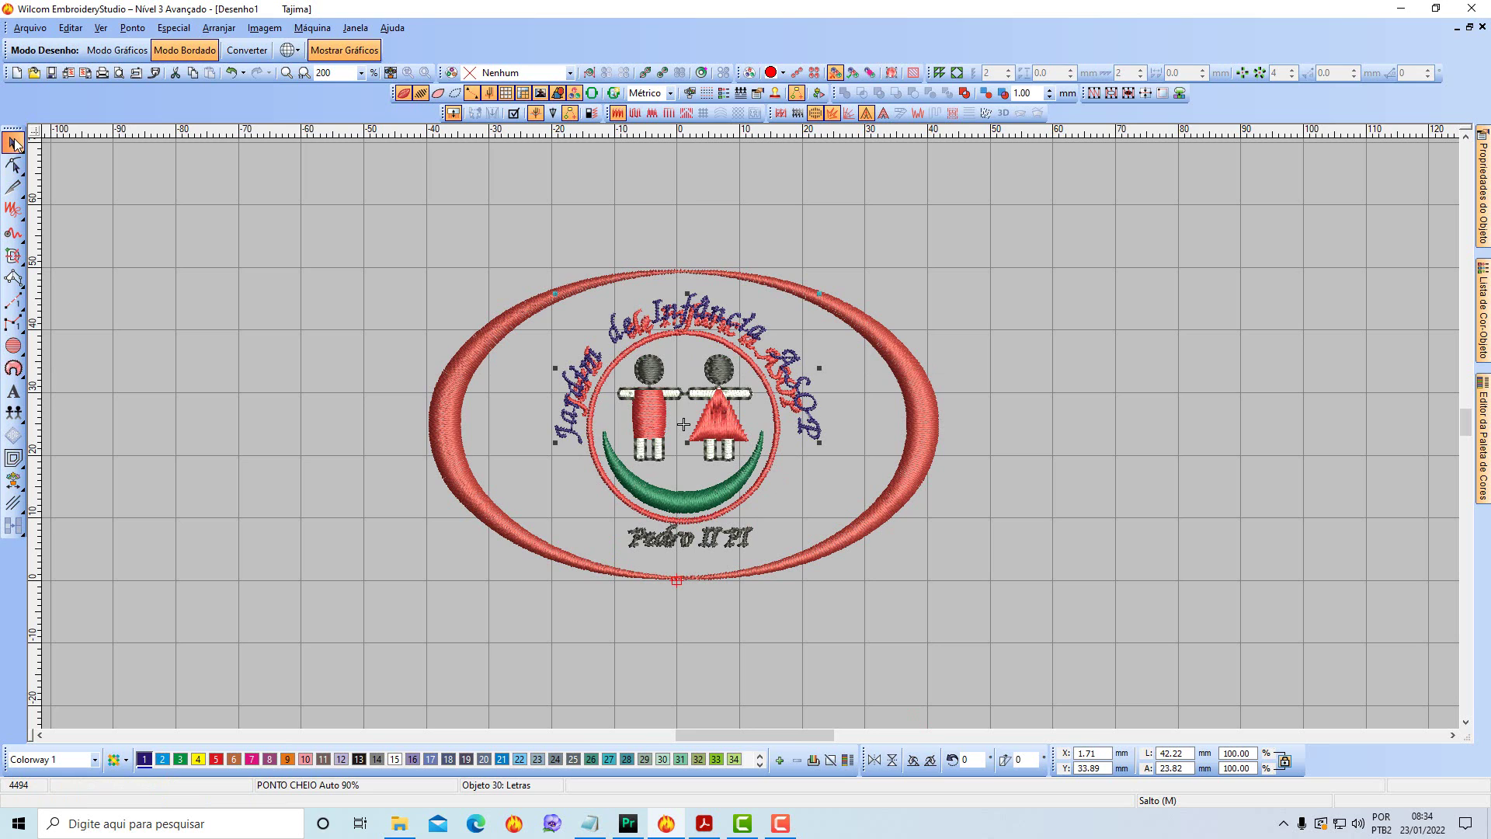
Bring the baseline's two end points closer together again, making the arched lettering about 41 × 24 mm.
{"action": "left_click", "coordinate": [14, 165]}
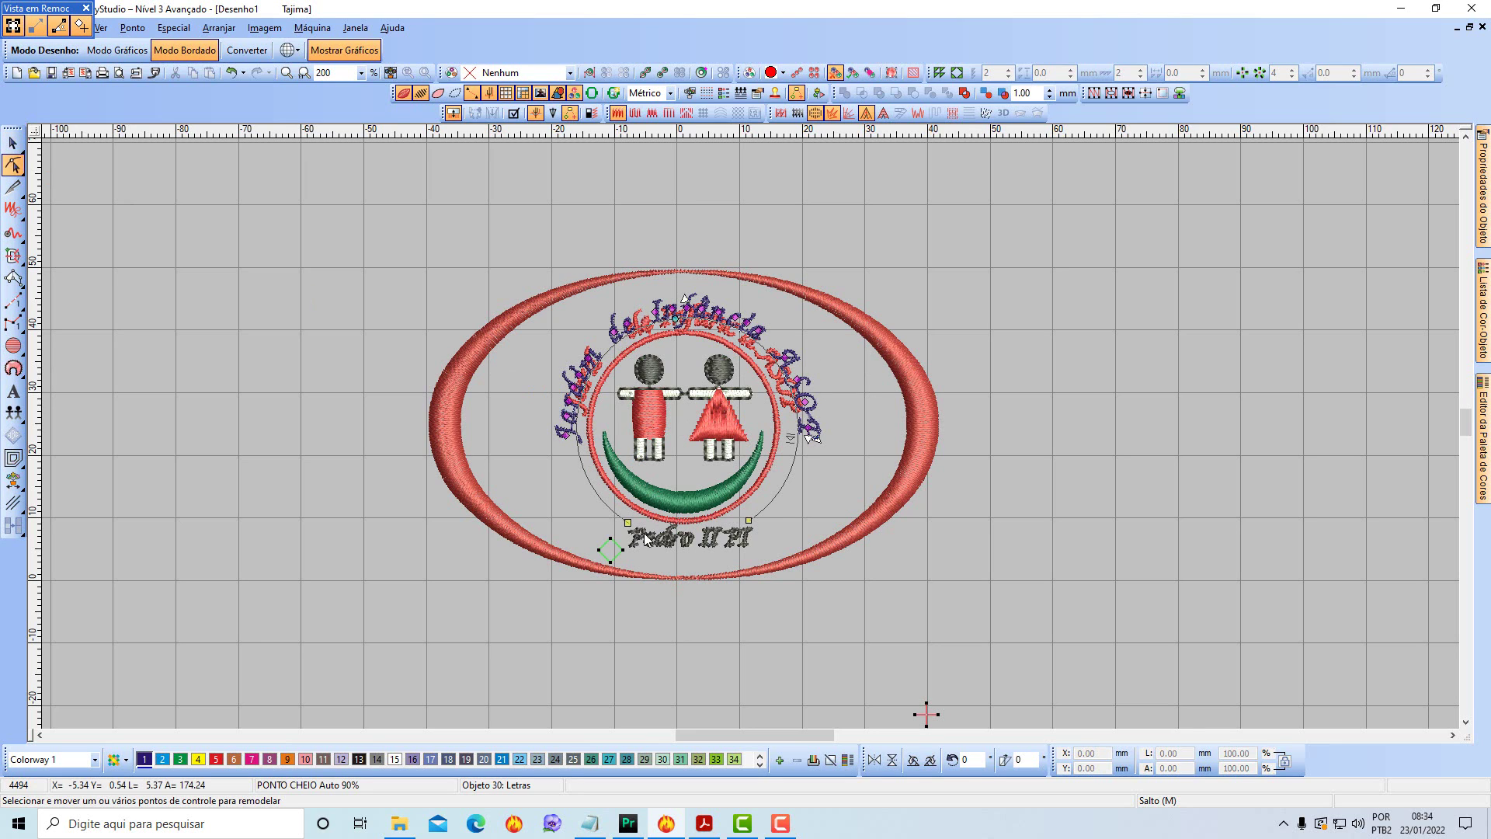
{"action": "left_click_drag", "start_coordinate": [628, 522], "coordinate": [636, 524]}
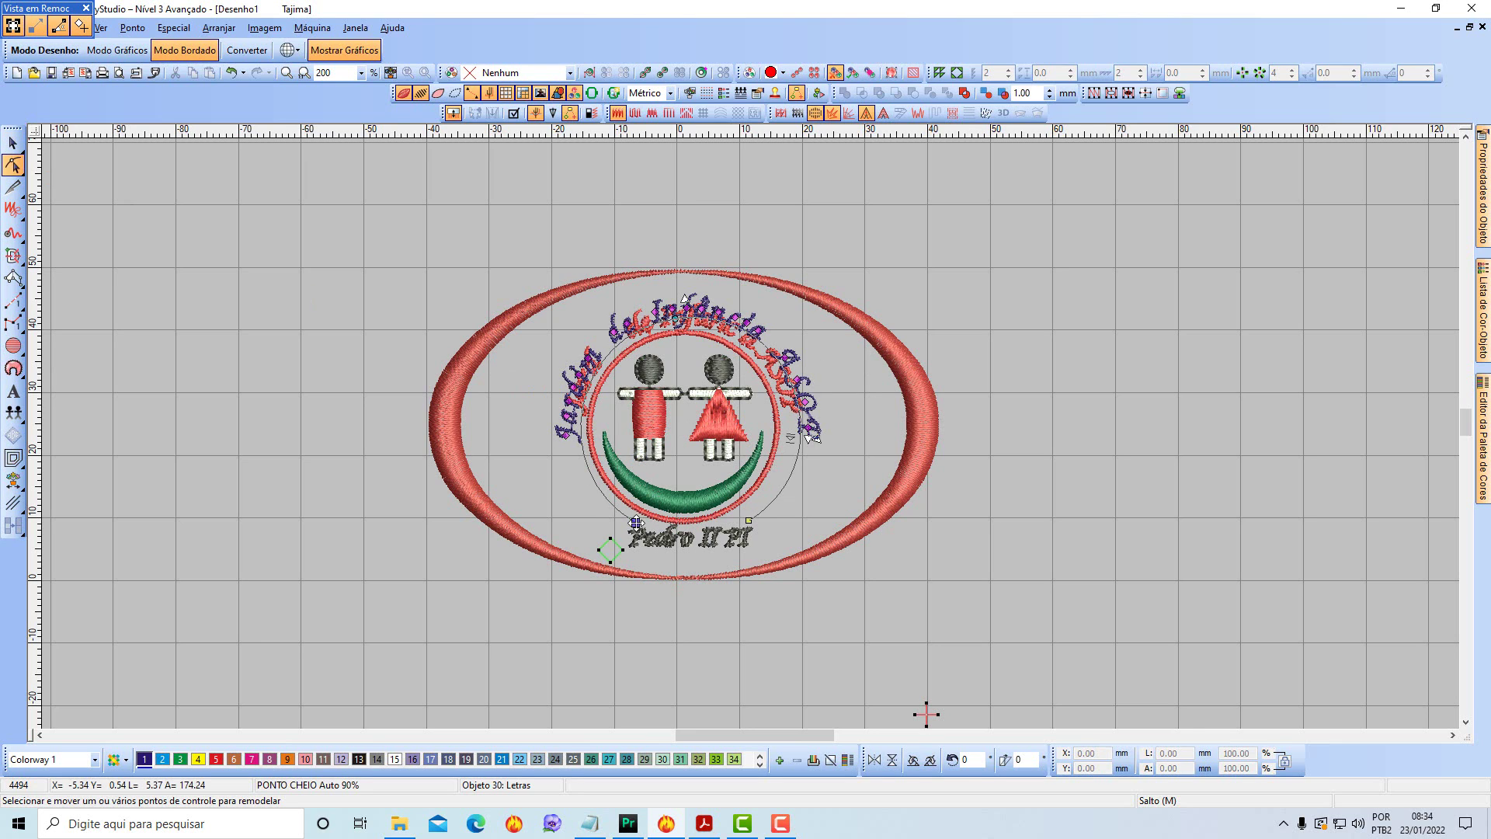
{"action": "left_click_drag", "start_coordinate": [748, 520], "coordinate": [741, 519]}
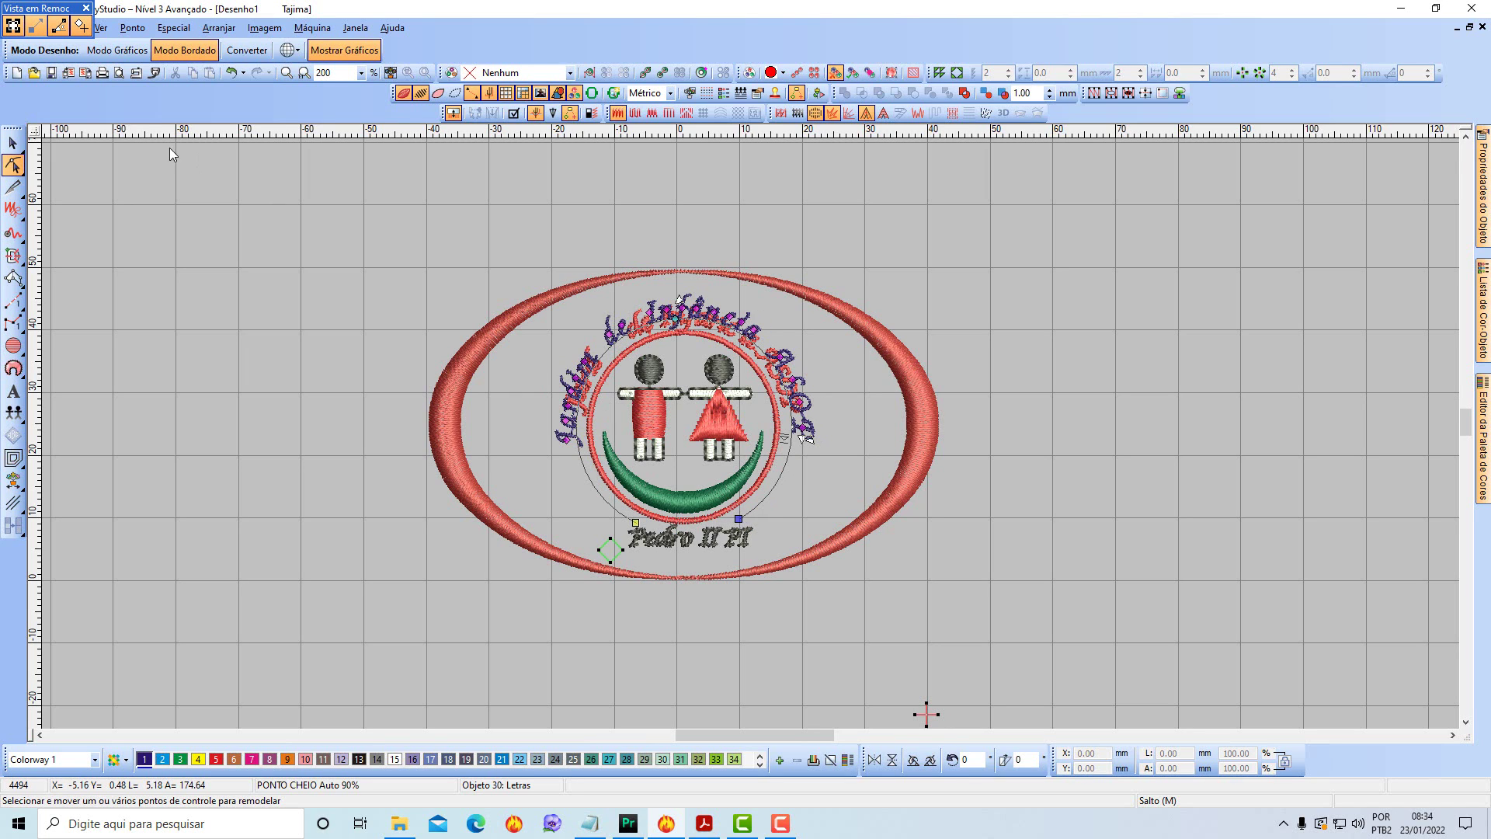
{"action": "key", "text": "Escape"}
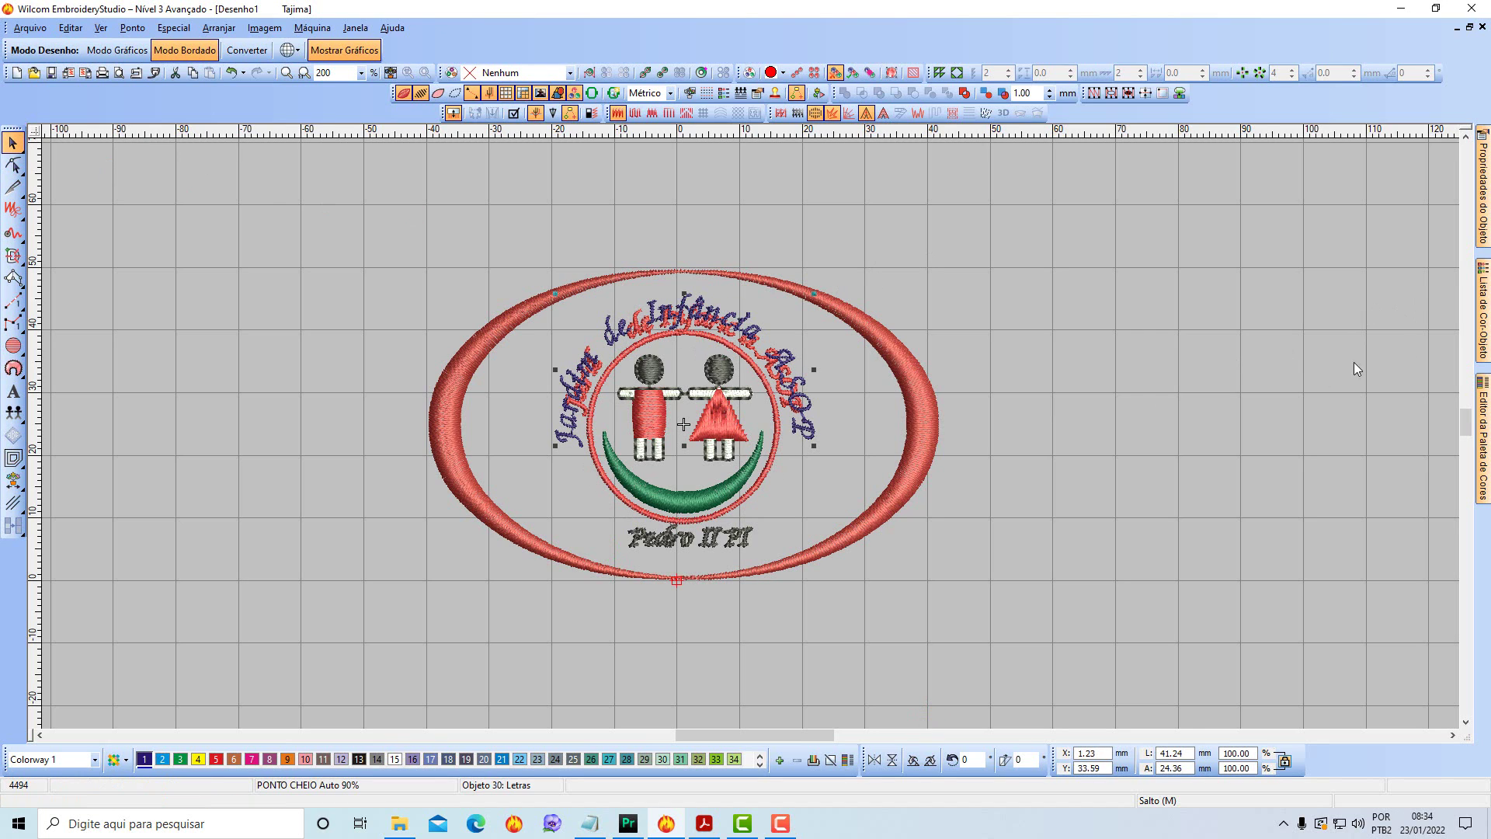
Delete the first three old red letter objects of colour 58 from the colour-object list.
{"action": "mouse_move", "coordinate": [1485, 309]}
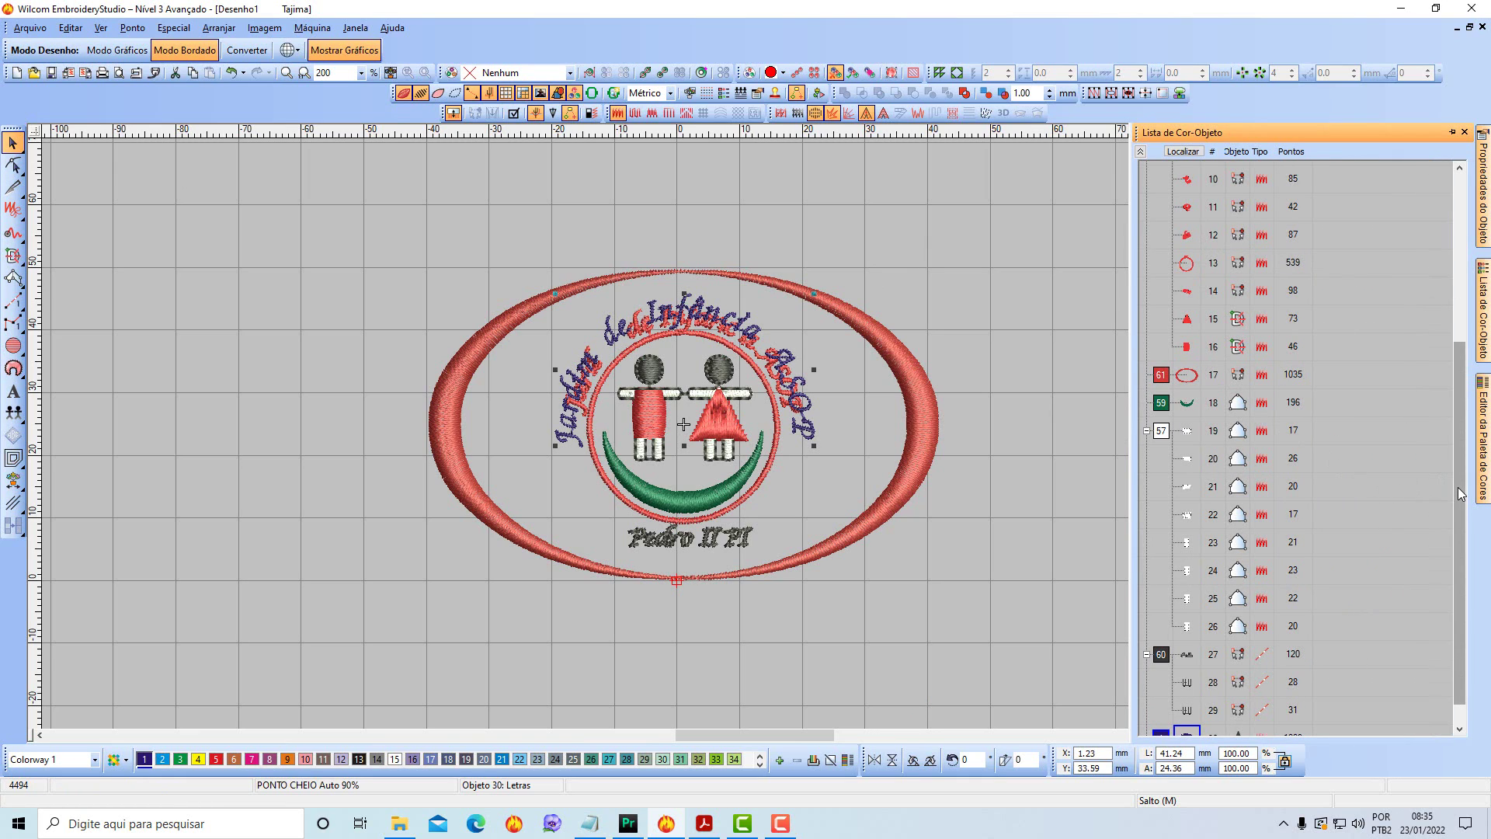
{"action": "left_click_drag", "start_coordinate": [1460, 494], "coordinate": [1452, 351]}
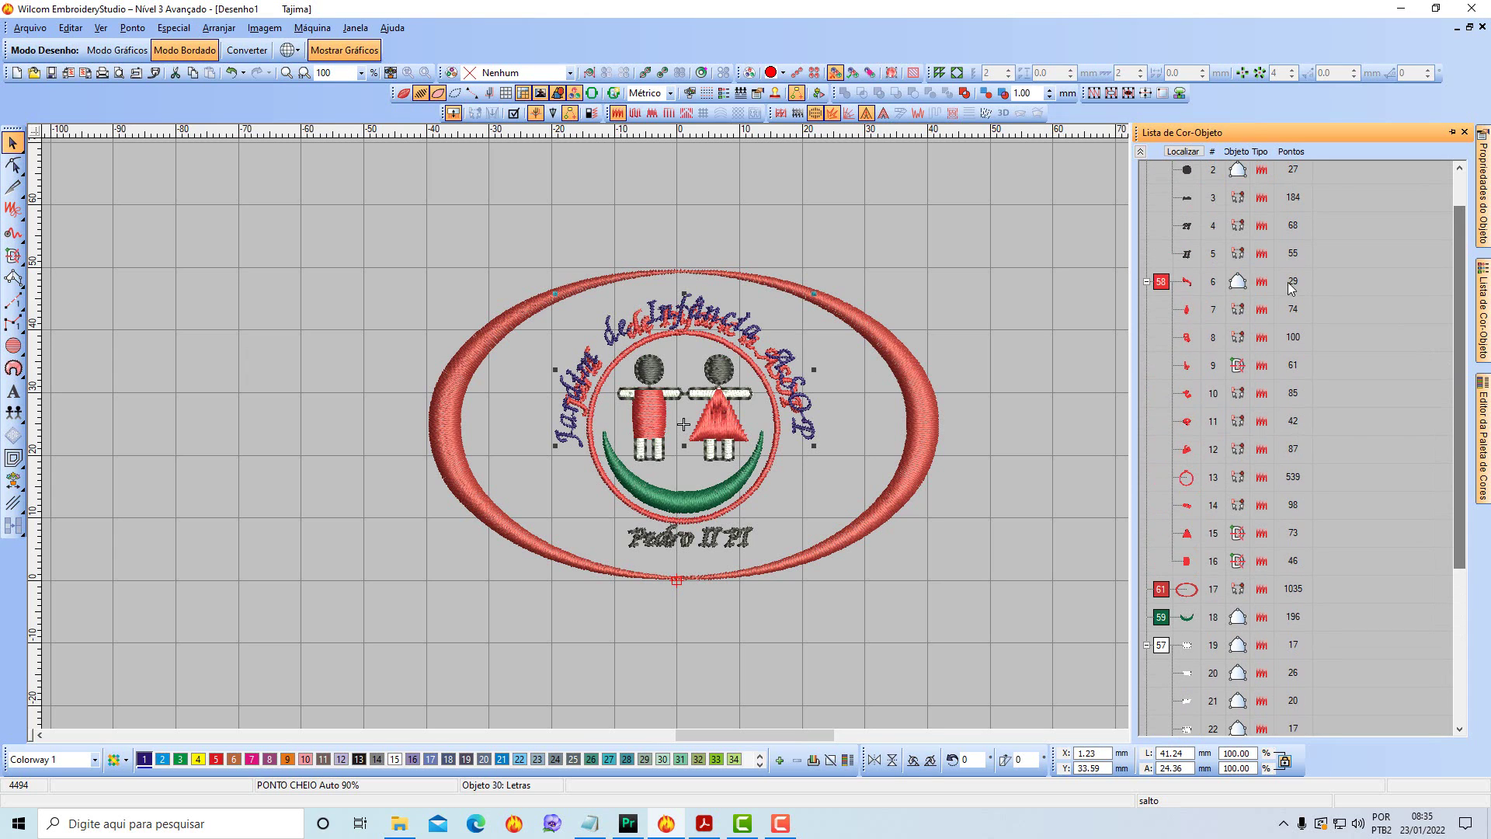
{"action": "left_click", "coordinate": [1193, 284]}
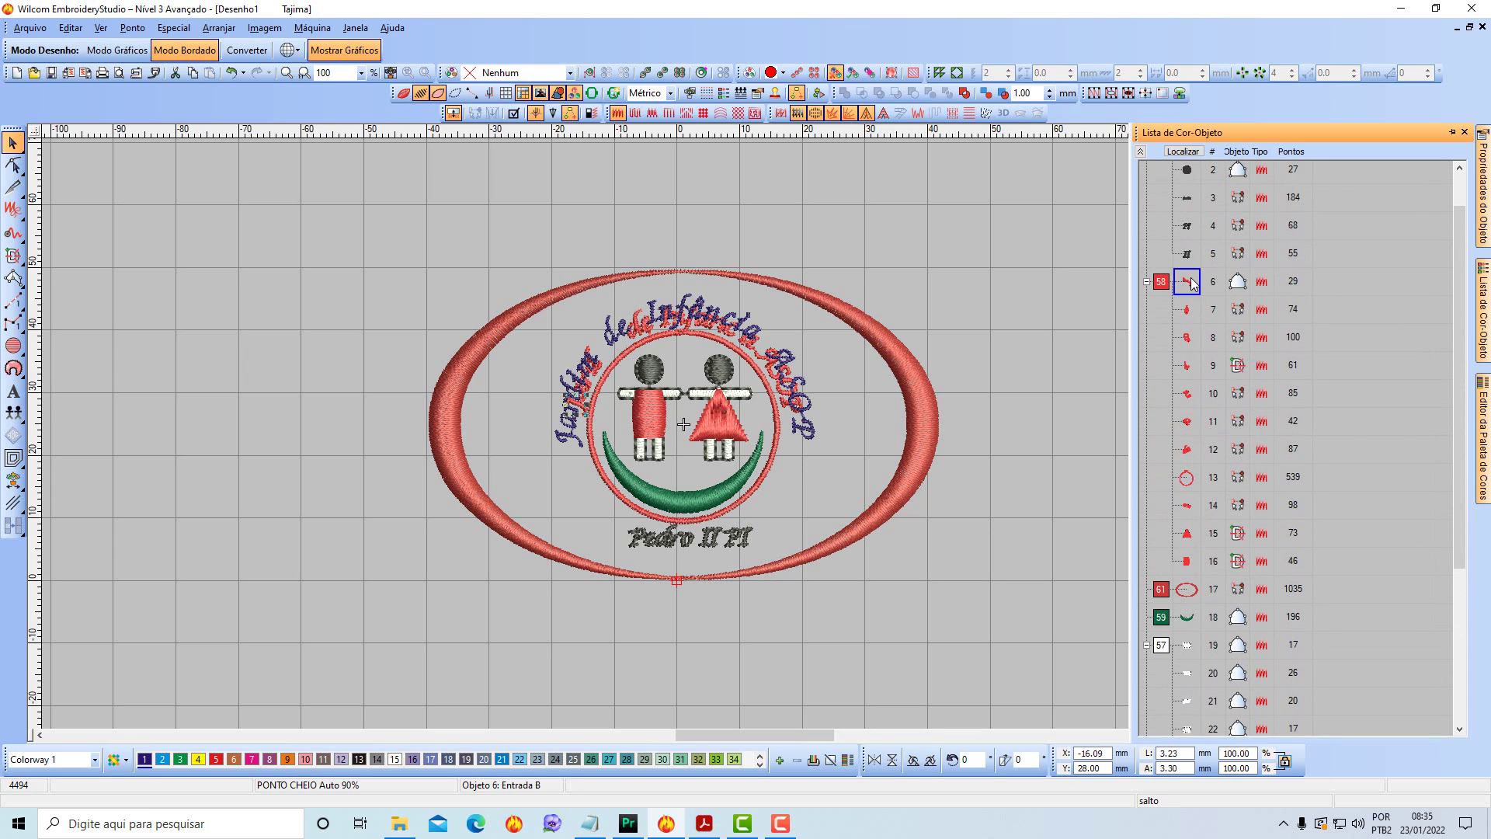
{"action": "key", "text": "Delete"}
{"action": "left_click", "coordinate": [1189, 288]}
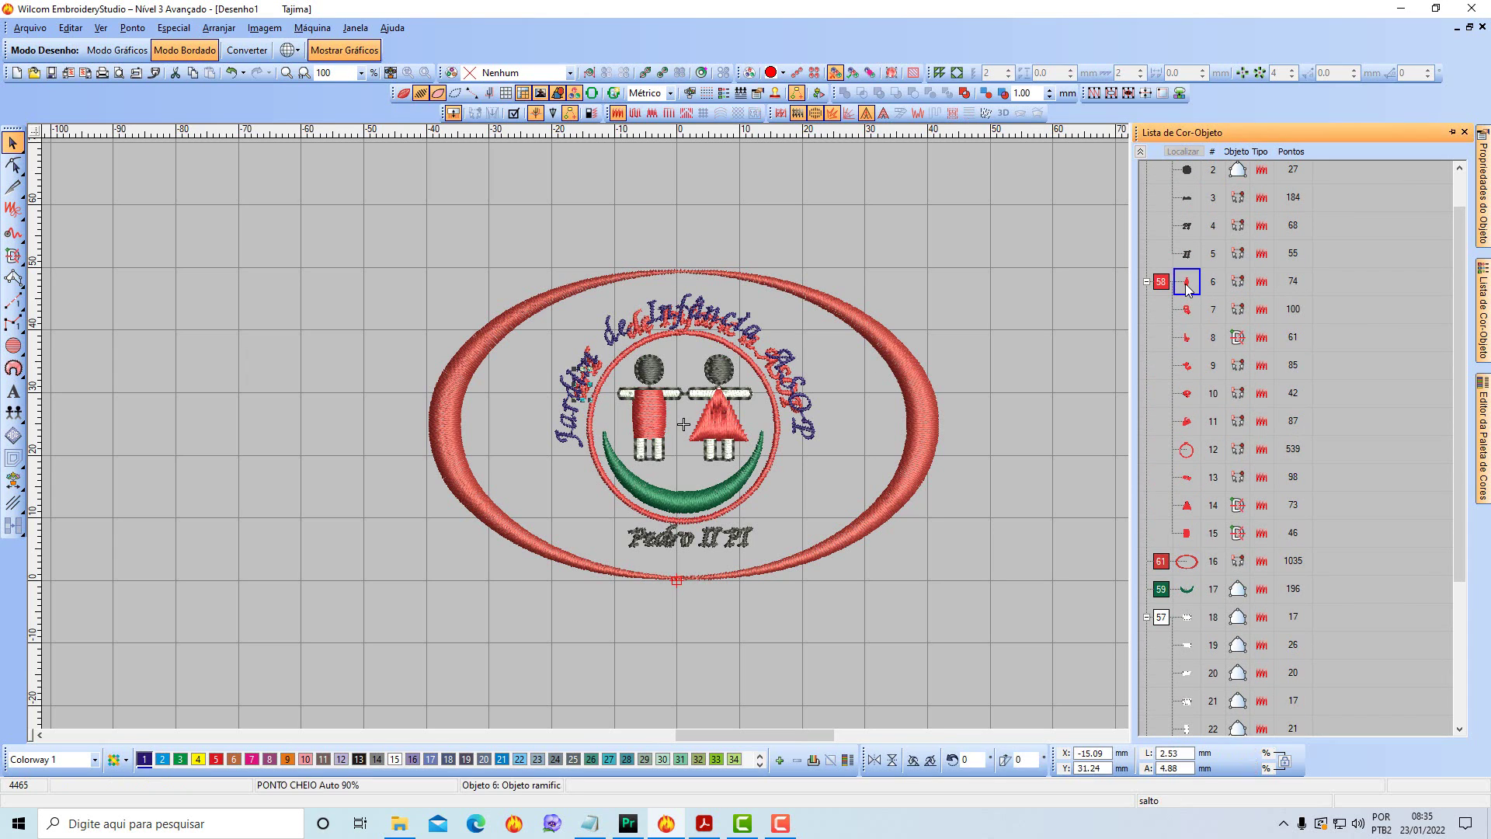
{"action": "key", "text": "Delete"}
{"action": "left_click", "coordinate": [1187, 286]}
{"action": "key", "text": "Delete"}
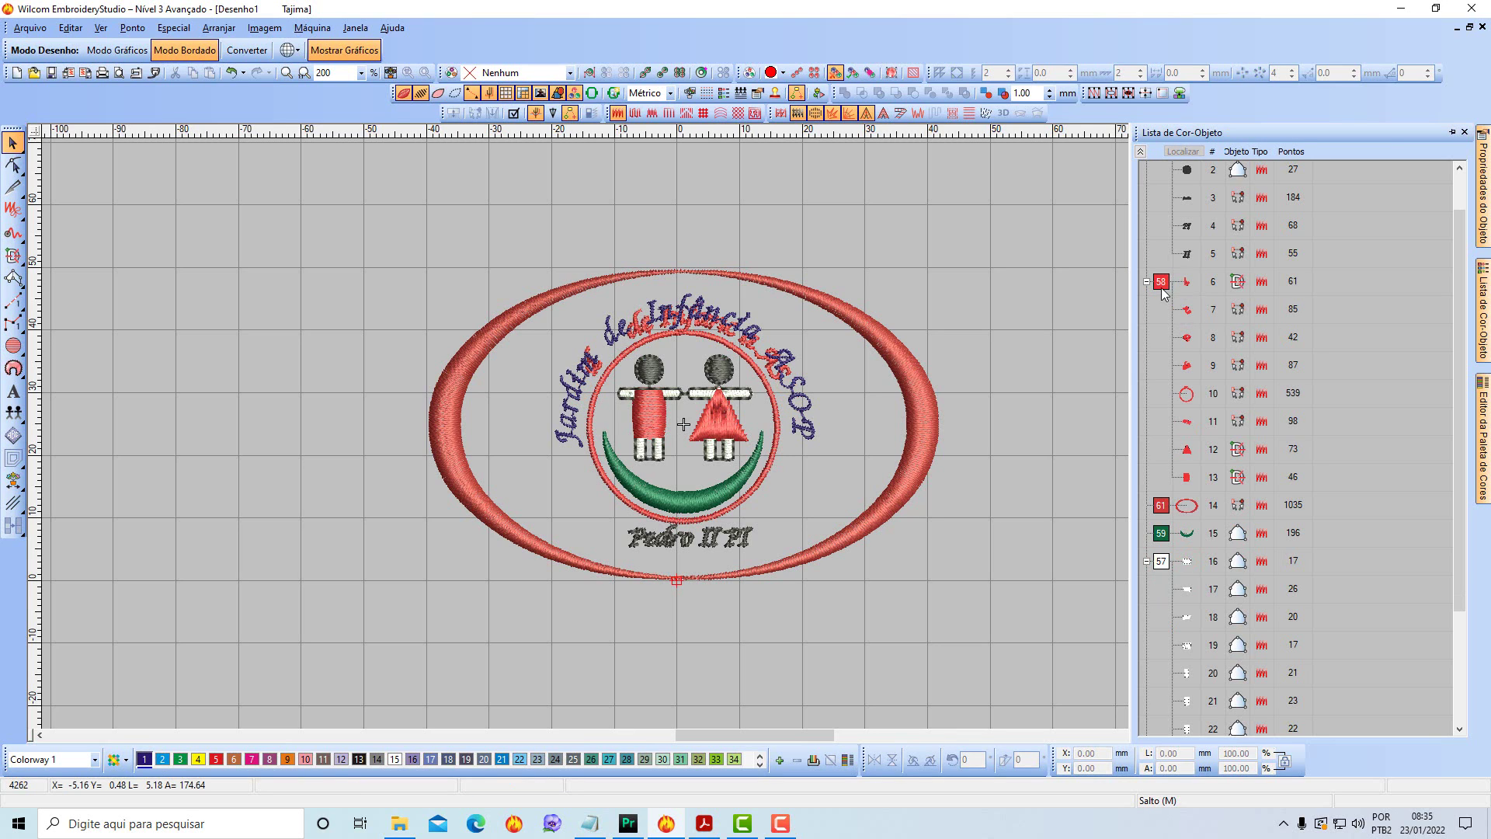
Delete the other separate red letter objects of colour 58, keeping the circle, the dress and the boy's body.
{"action": "left_click", "coordinate": [1162, 287]}
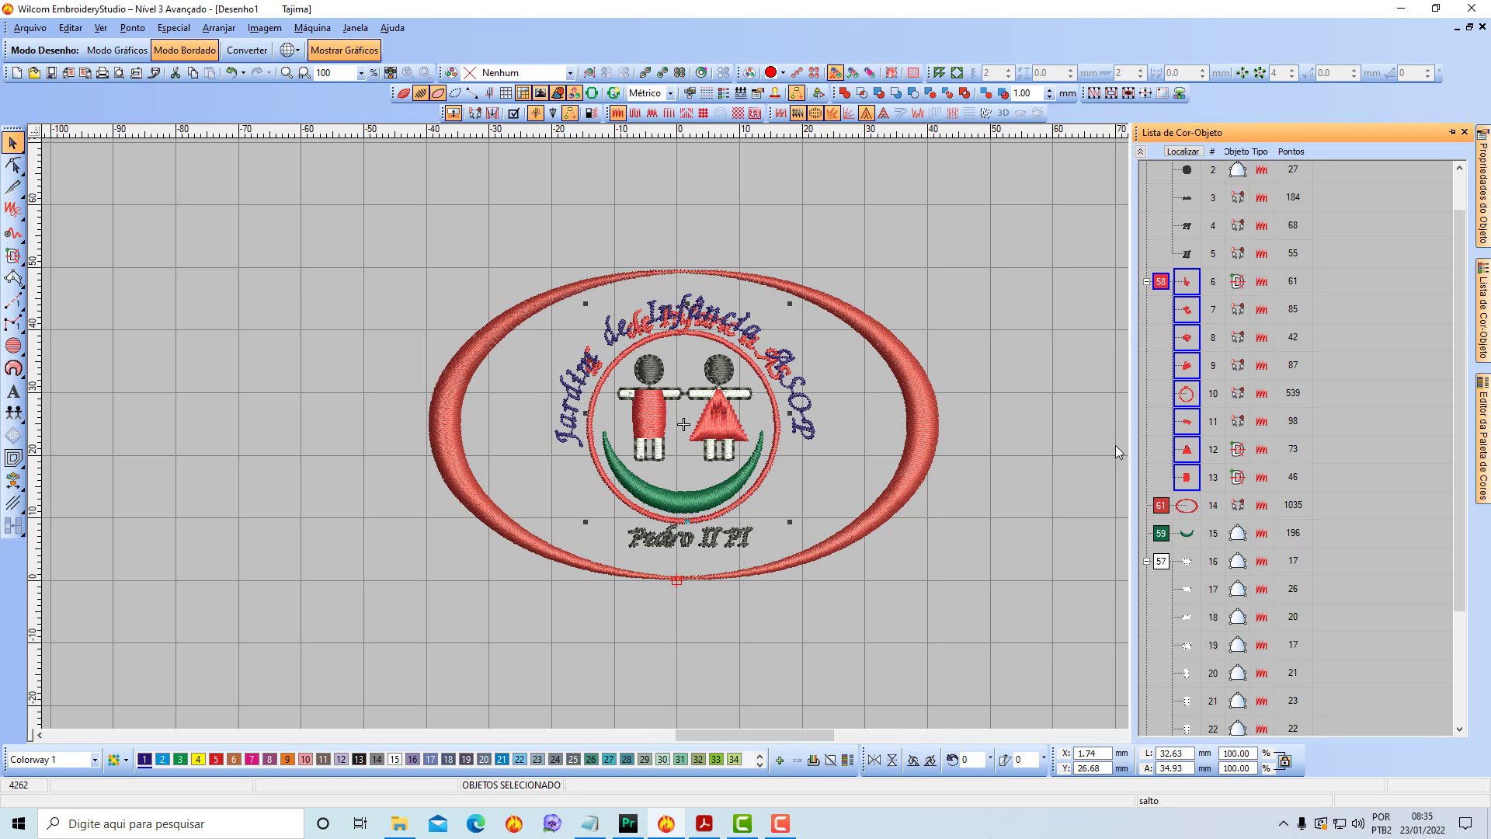
{"action": "left_click", "coordinate": [1187, 285]}
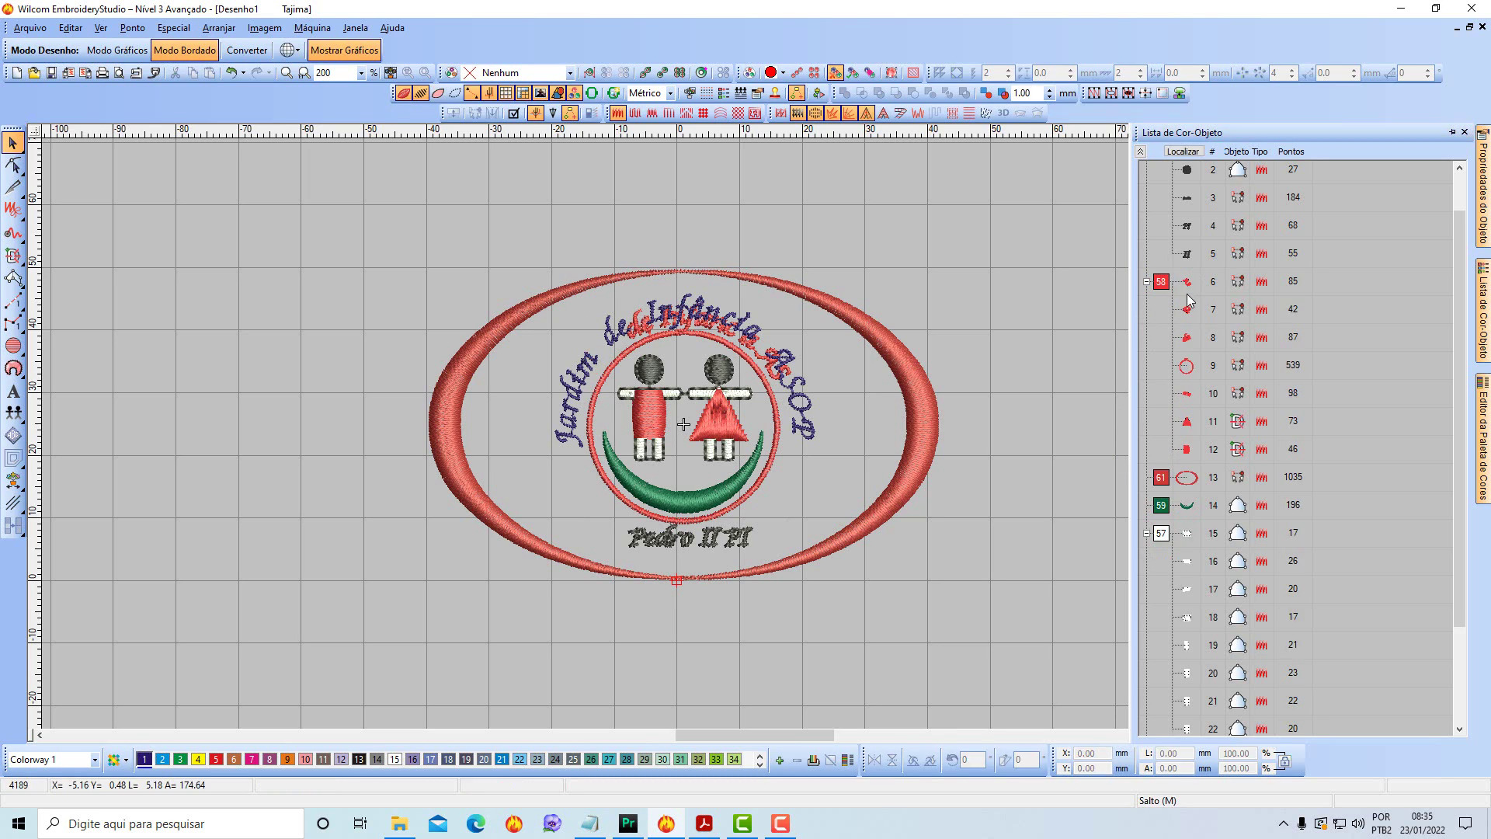
{"action": "key", "text": "Delete"}
{"action": "left_click", "coordinate": [1187, 285]}
{"action": "key", "text": "Delete"}
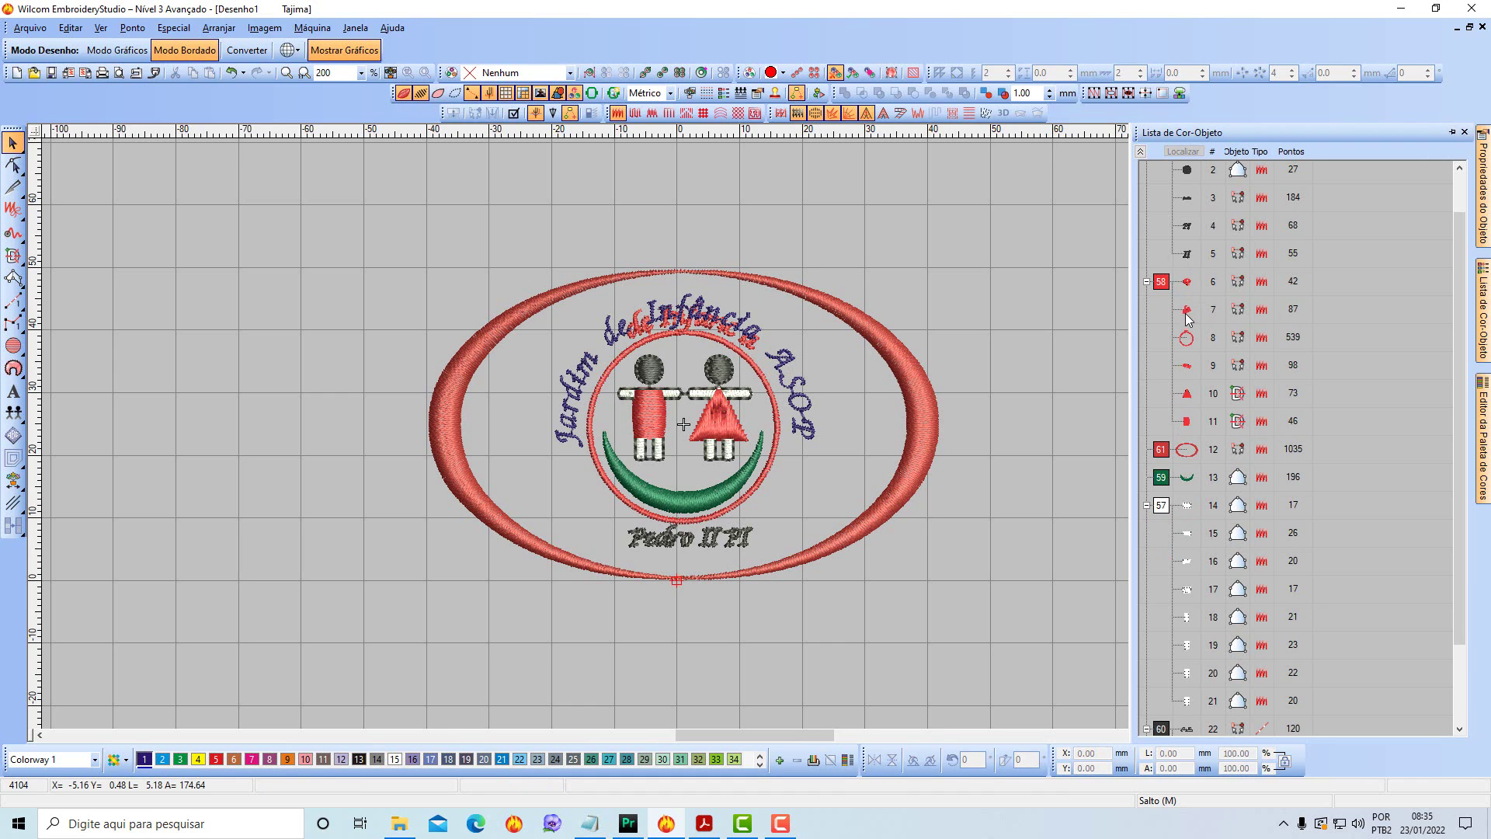
{"action": "left_click", "coordinate": [1186, 312]}
{"action": "key", "text": "Delete"}
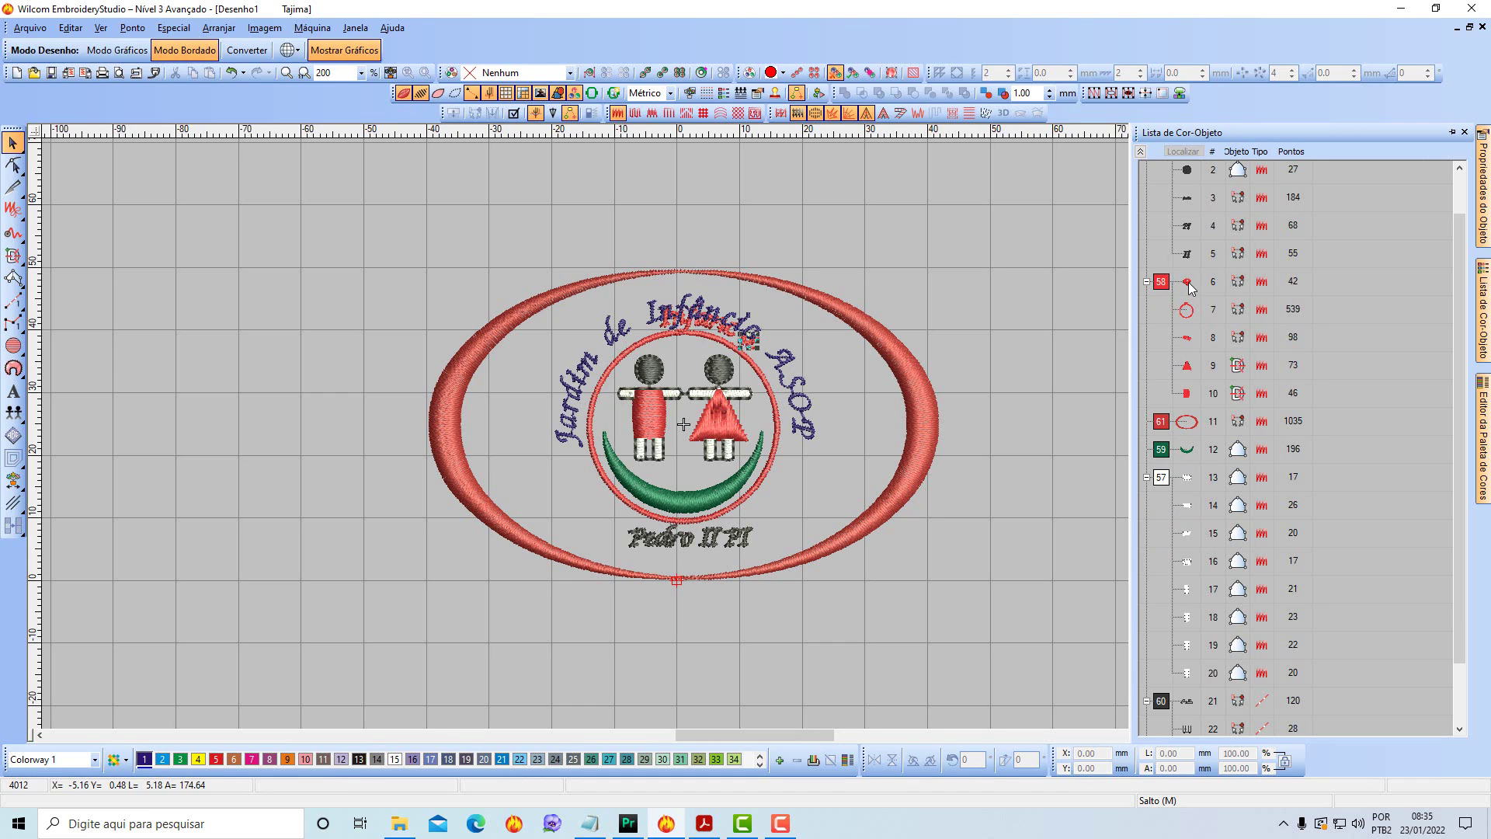
{"action": "left_click", "coordinate": [1191, 286]}
{"action": "key", "text": "Delete"}
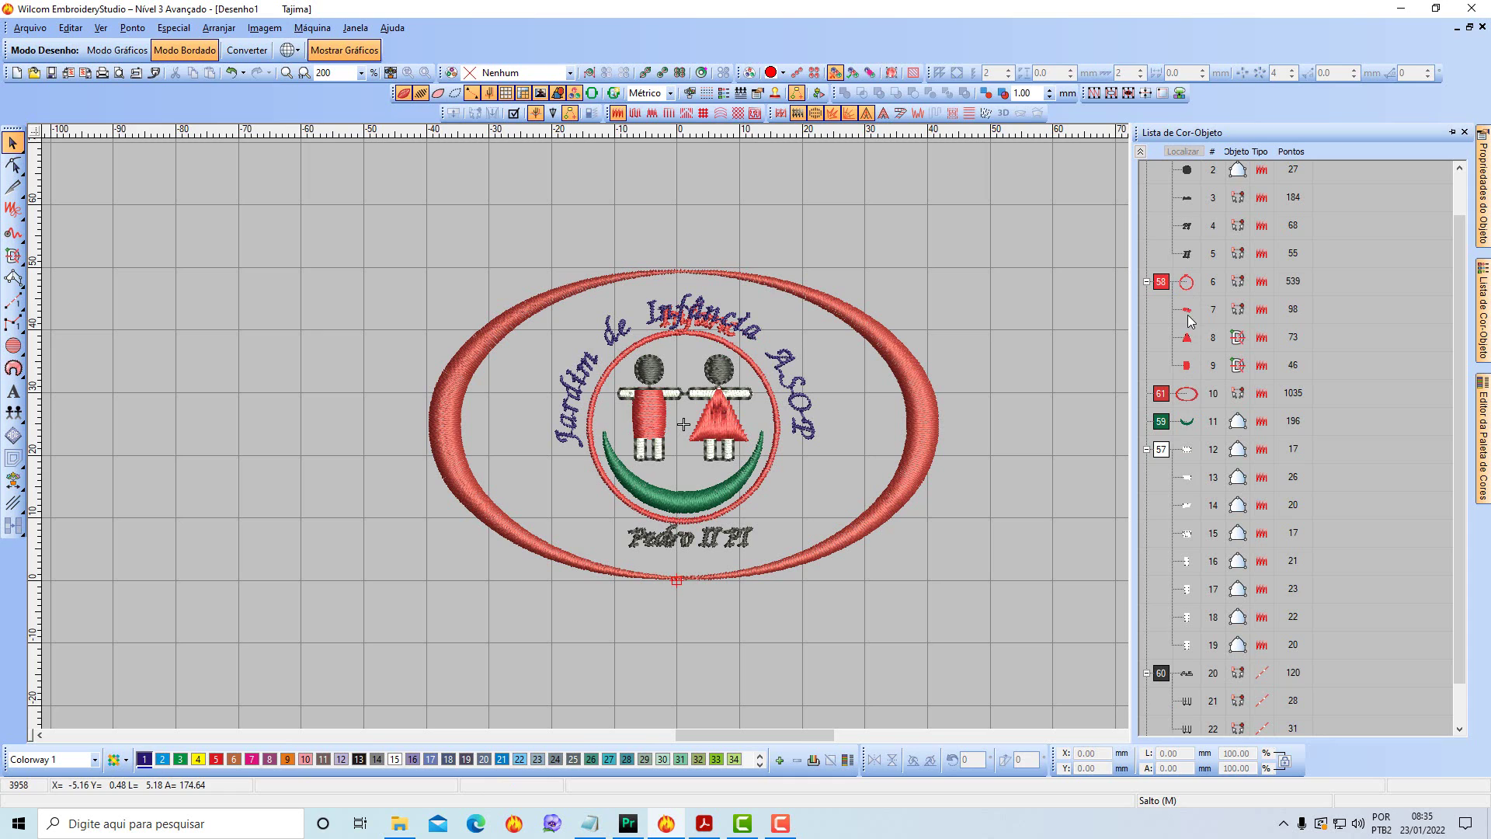
{"action": "left_click", "coordinate": [1190, 311]}
{"action": "key", "text": "Delete"}
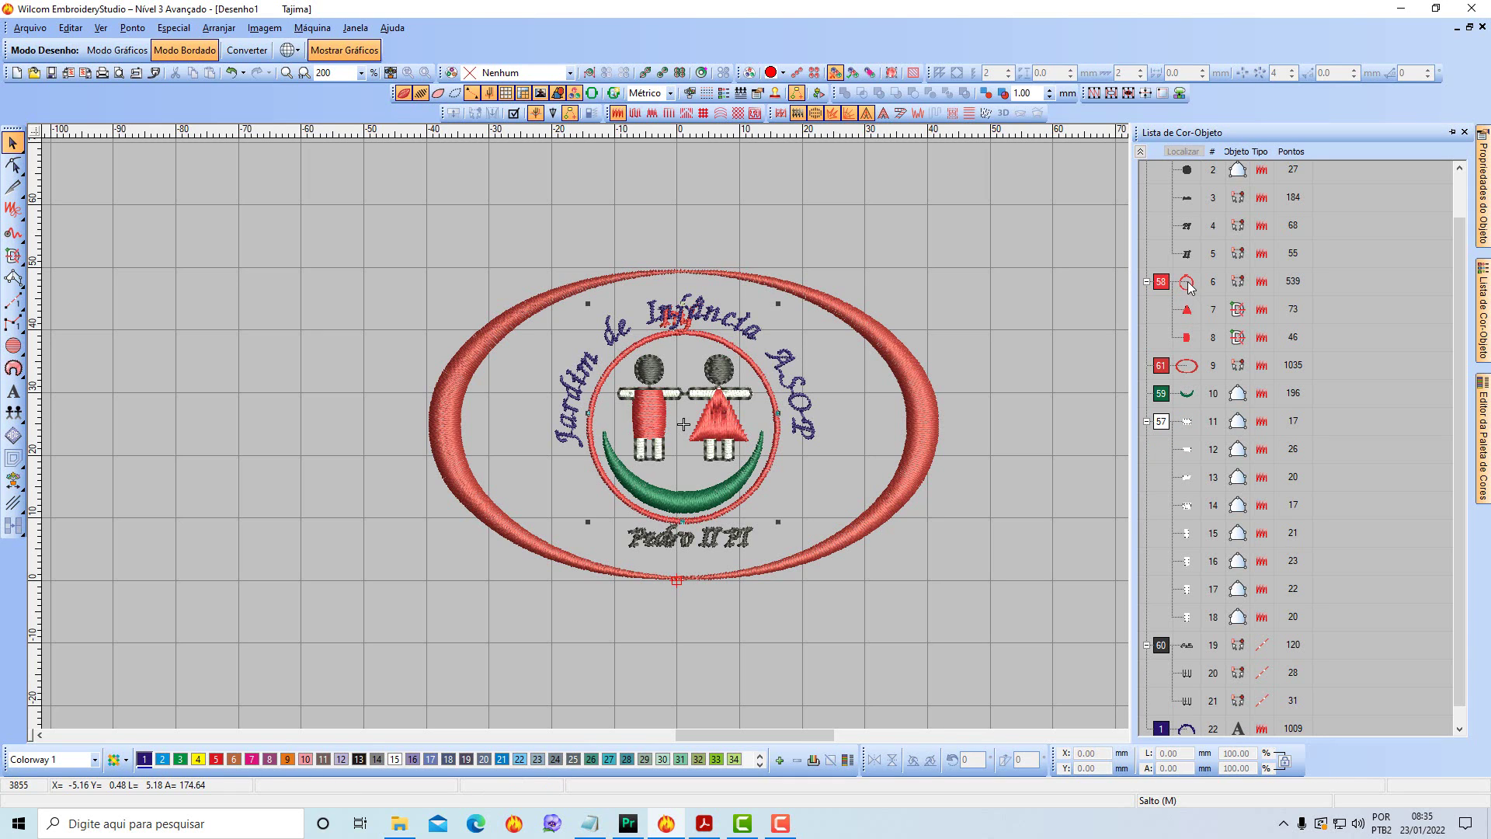
Try moving the red circle object with its attached letters out to the side, and undo the move.
{"action": "left_click", "coordinate": [1191, 286]}
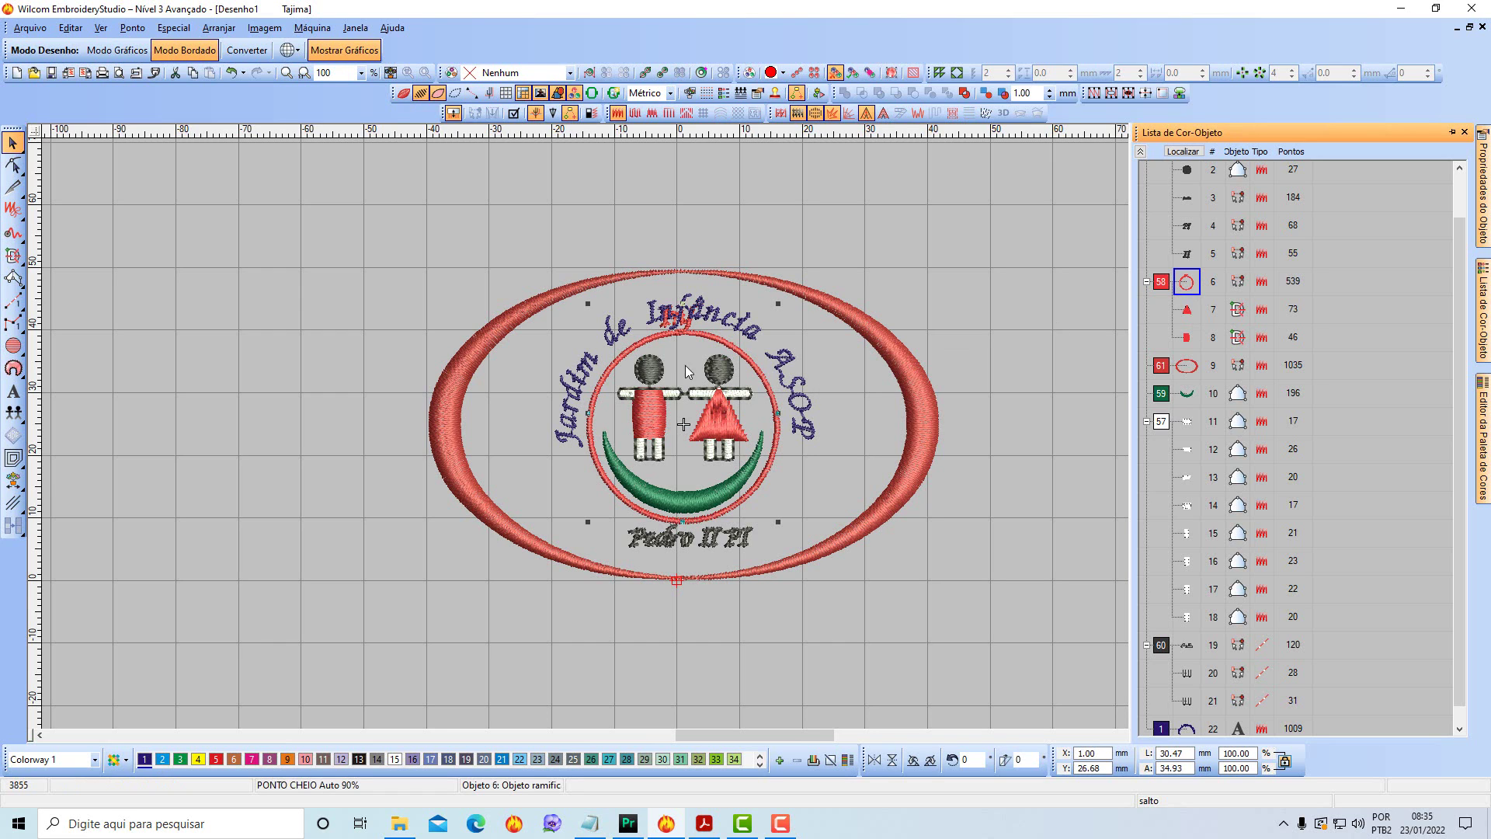
{"action": "left_click_drag", "start_coordinate": [643, 348], "coordinate": [459, 322]}
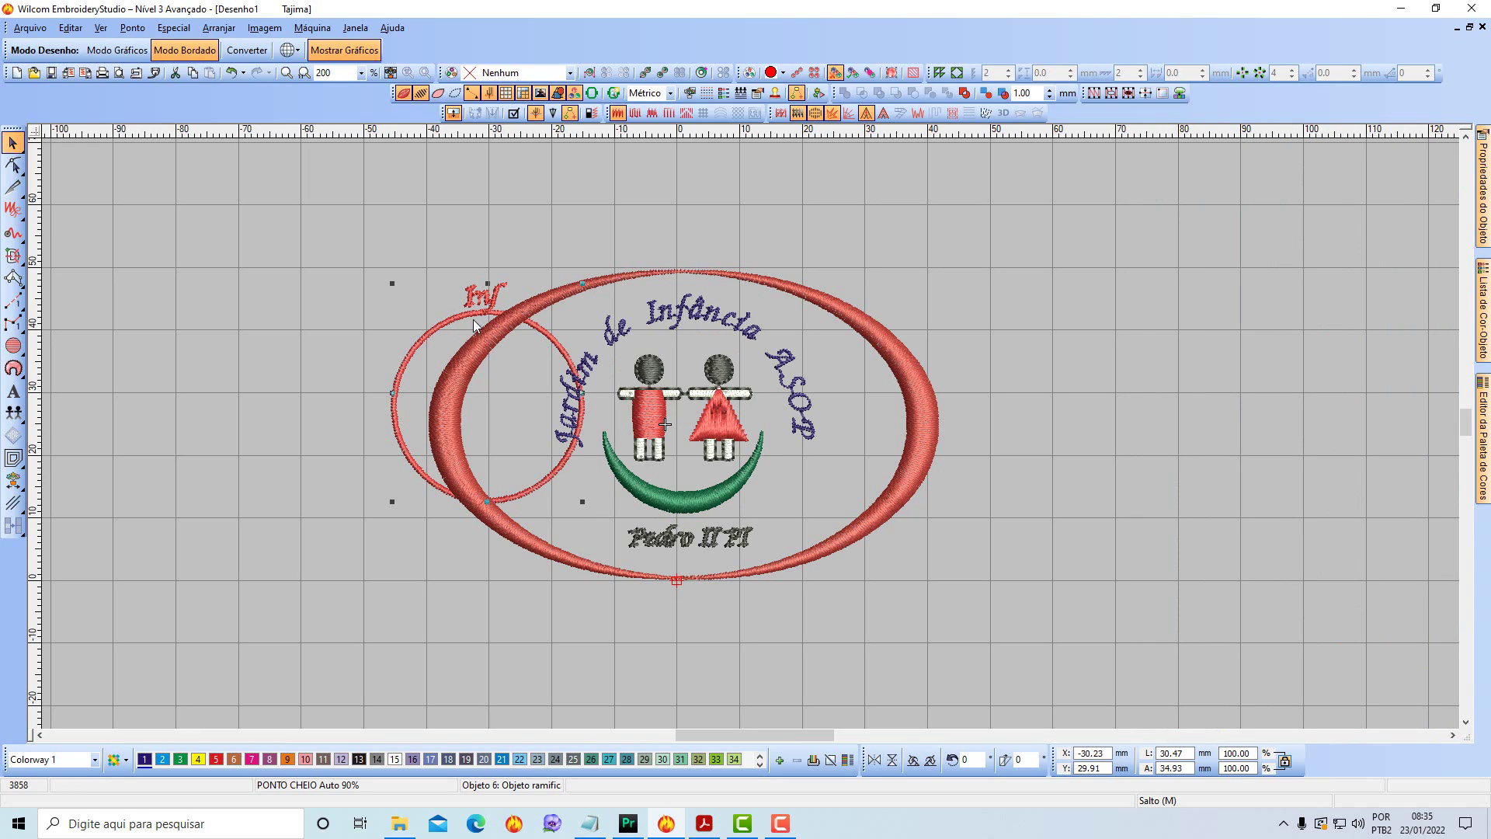
{"action": "left_click", "coordinate": [231, 72]}
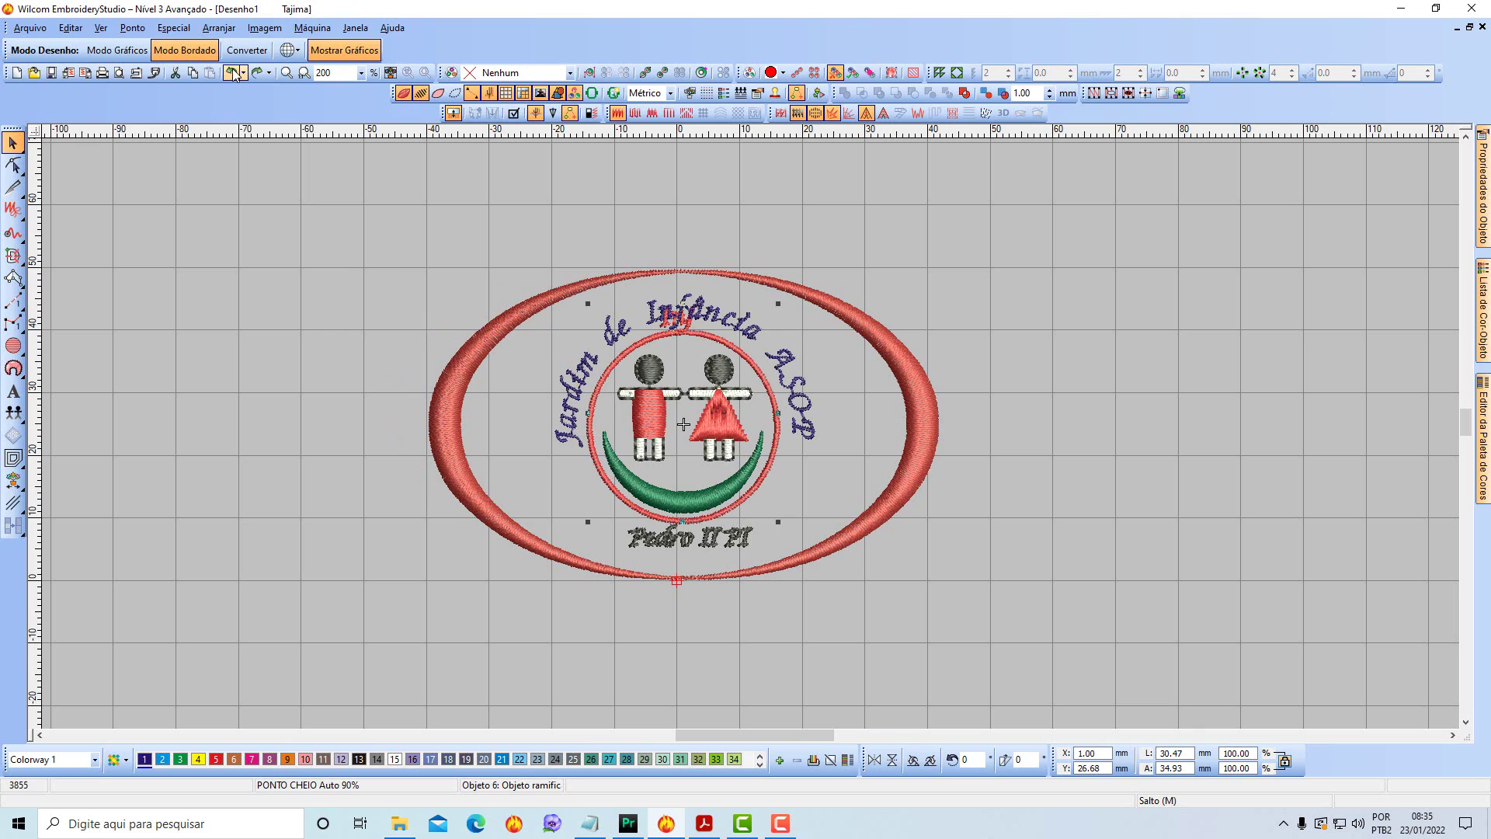
Split the branched red circle object into separate objects with Separar to detach the leftover letters.
{"action": "left_click", "coordinate": [1482, 299]}
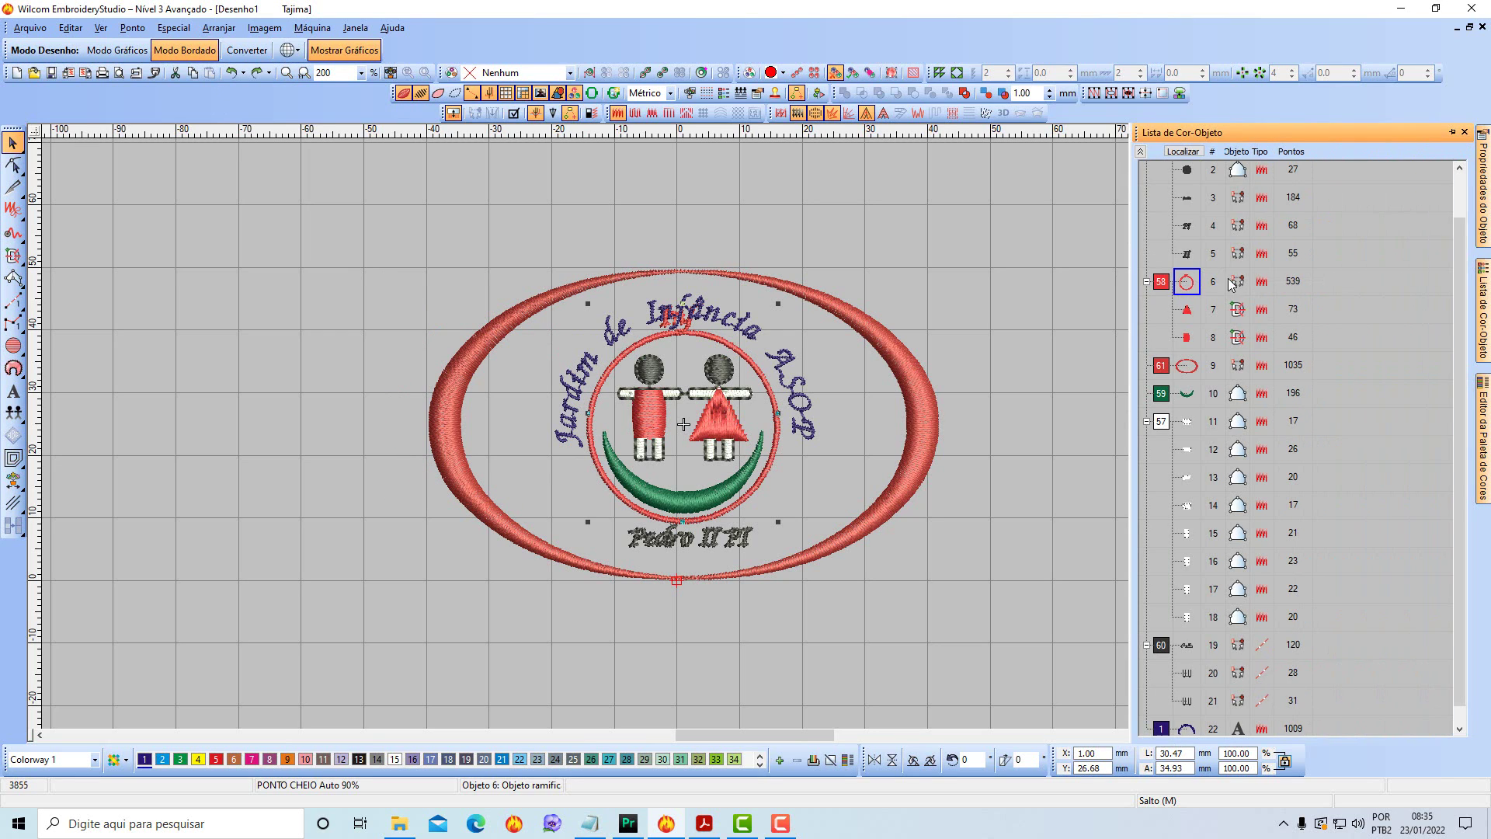
{"action": "right_click", "coordinate": [1189, 284]}
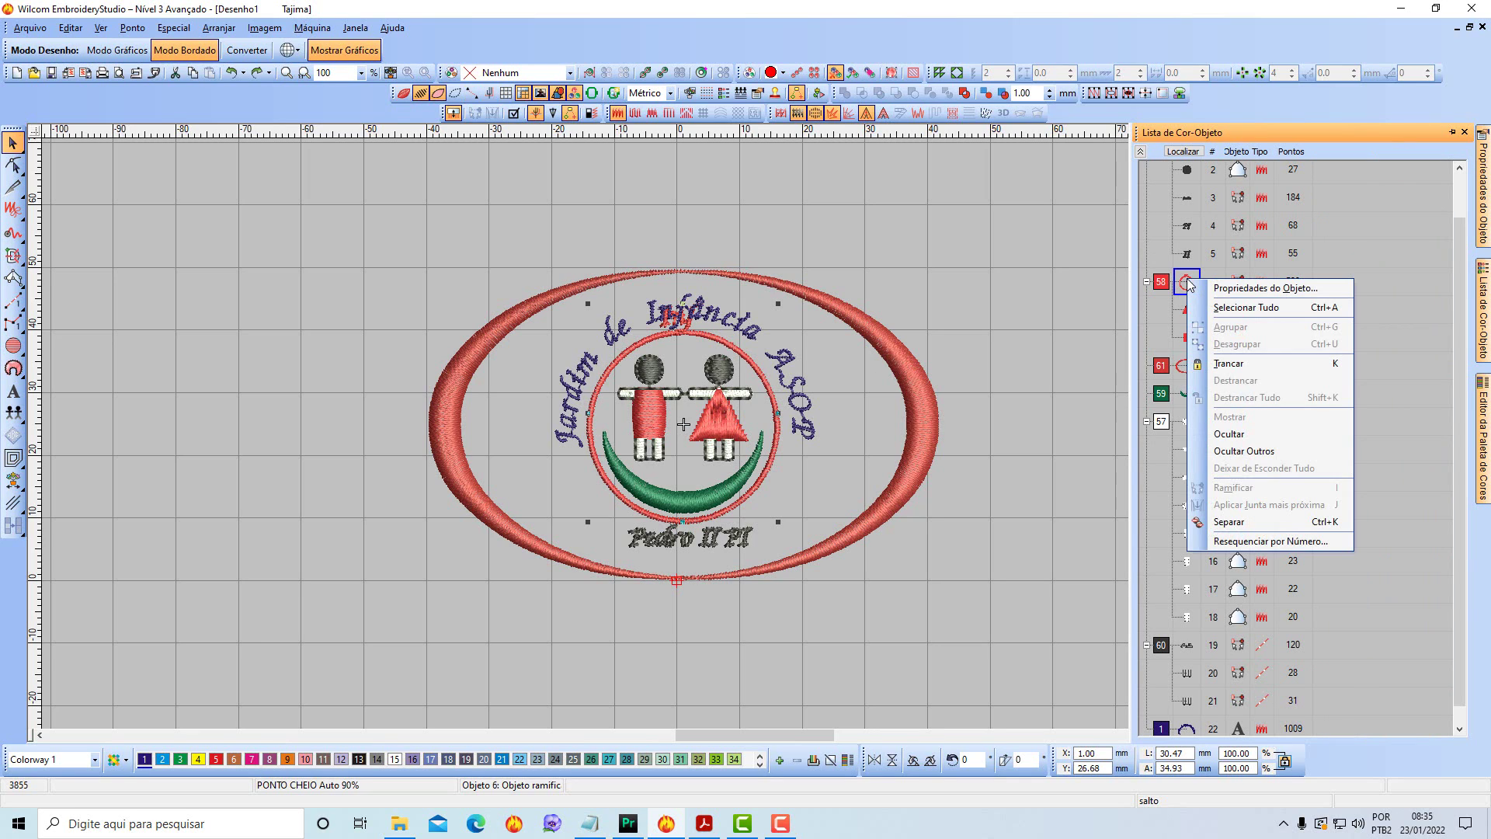
{"action": "left_click", "coordinate": [1235, 526]}
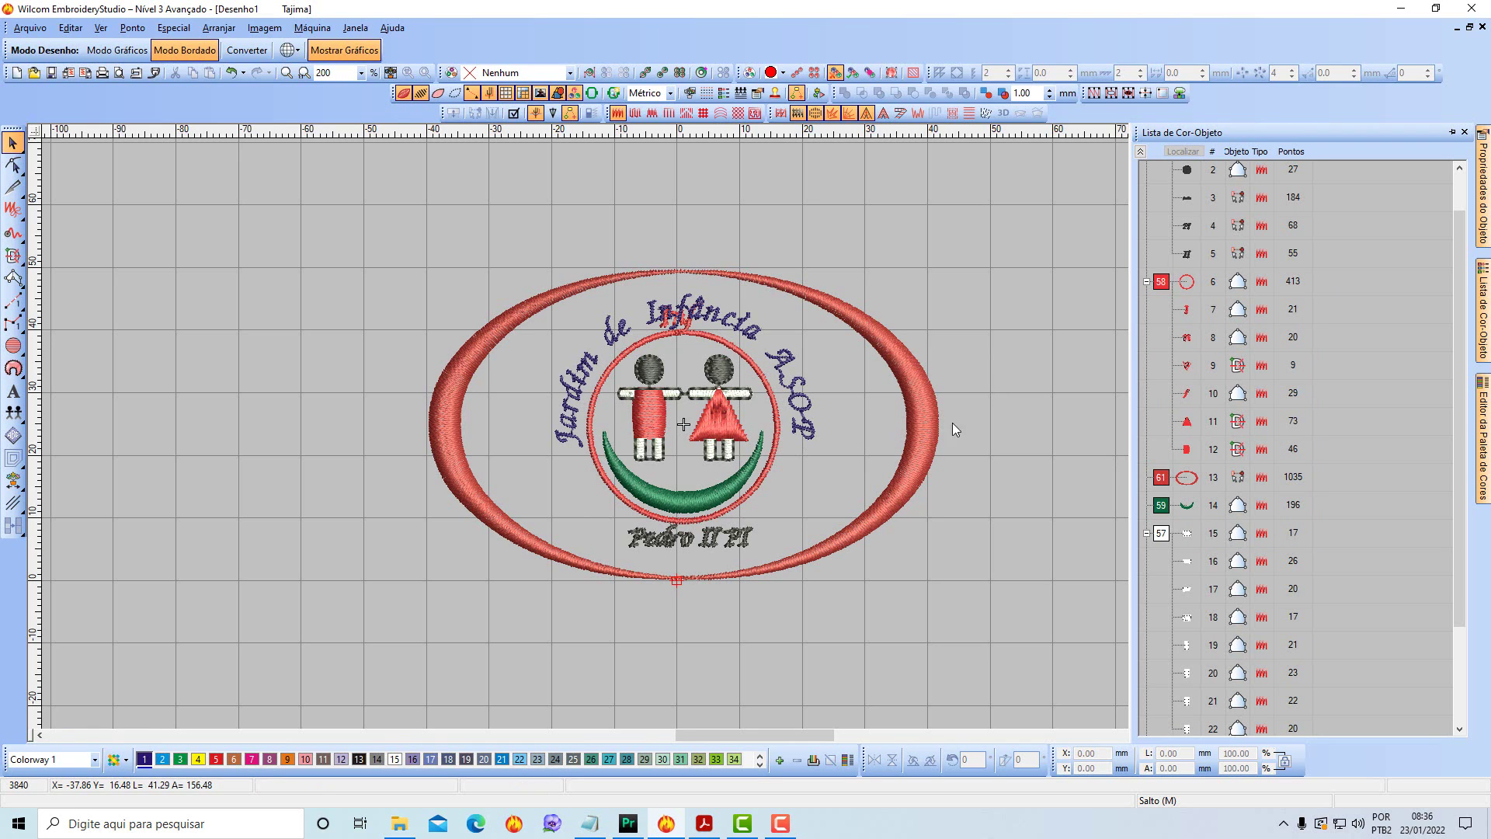
Delete the four leftover red letter objects of colour 58 from the colour-object list, keeping the circle, dress and boy's body.
{"action": "left_click", "coordinate": [1187, 310]}
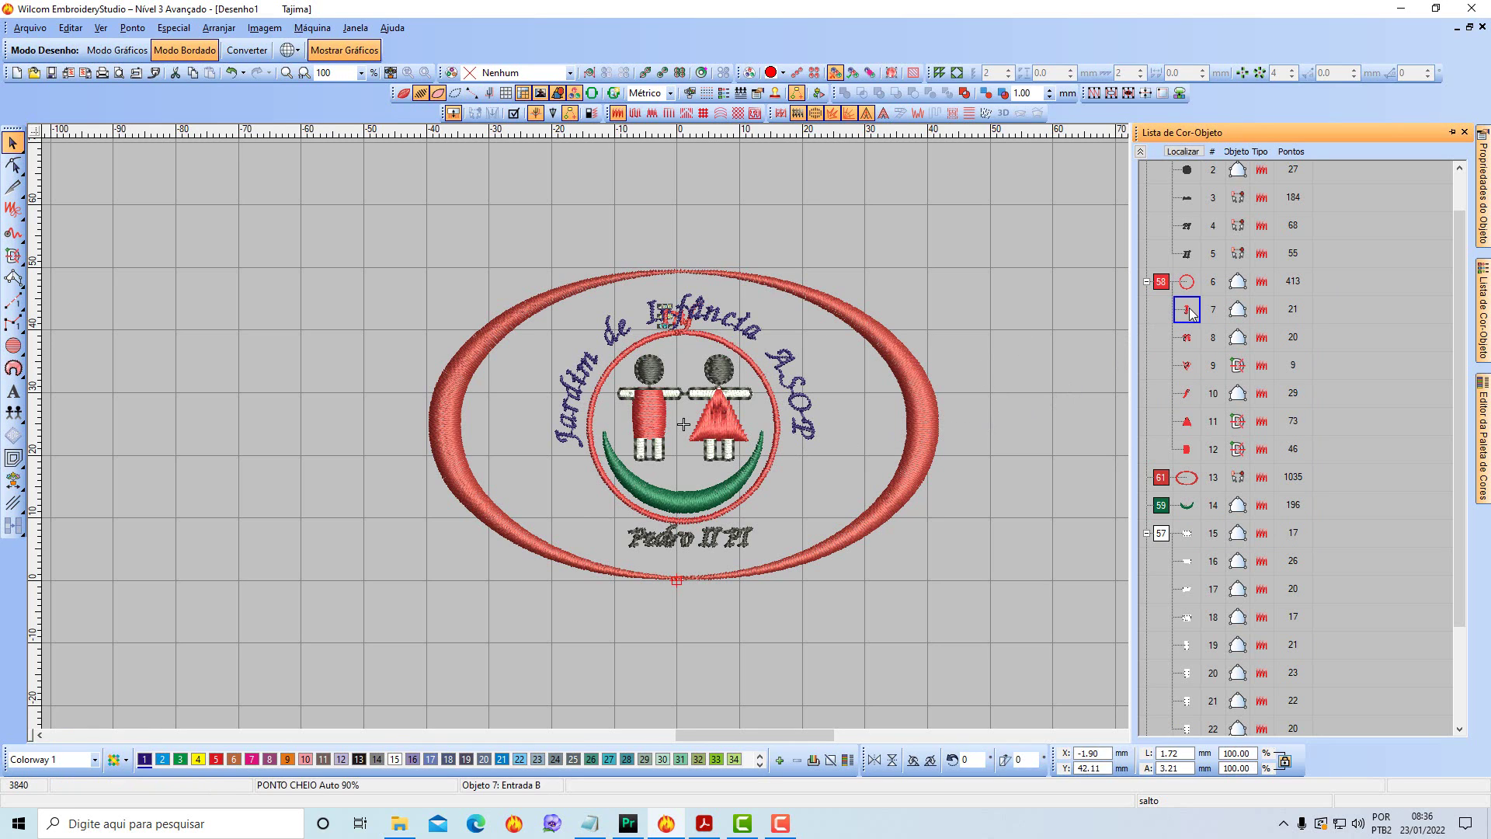
{"action": "key", "text": "Delete"}
{"action": "left_click", "coordinate": [1189, 313]}
{"action": "key", "text": "Delete"}
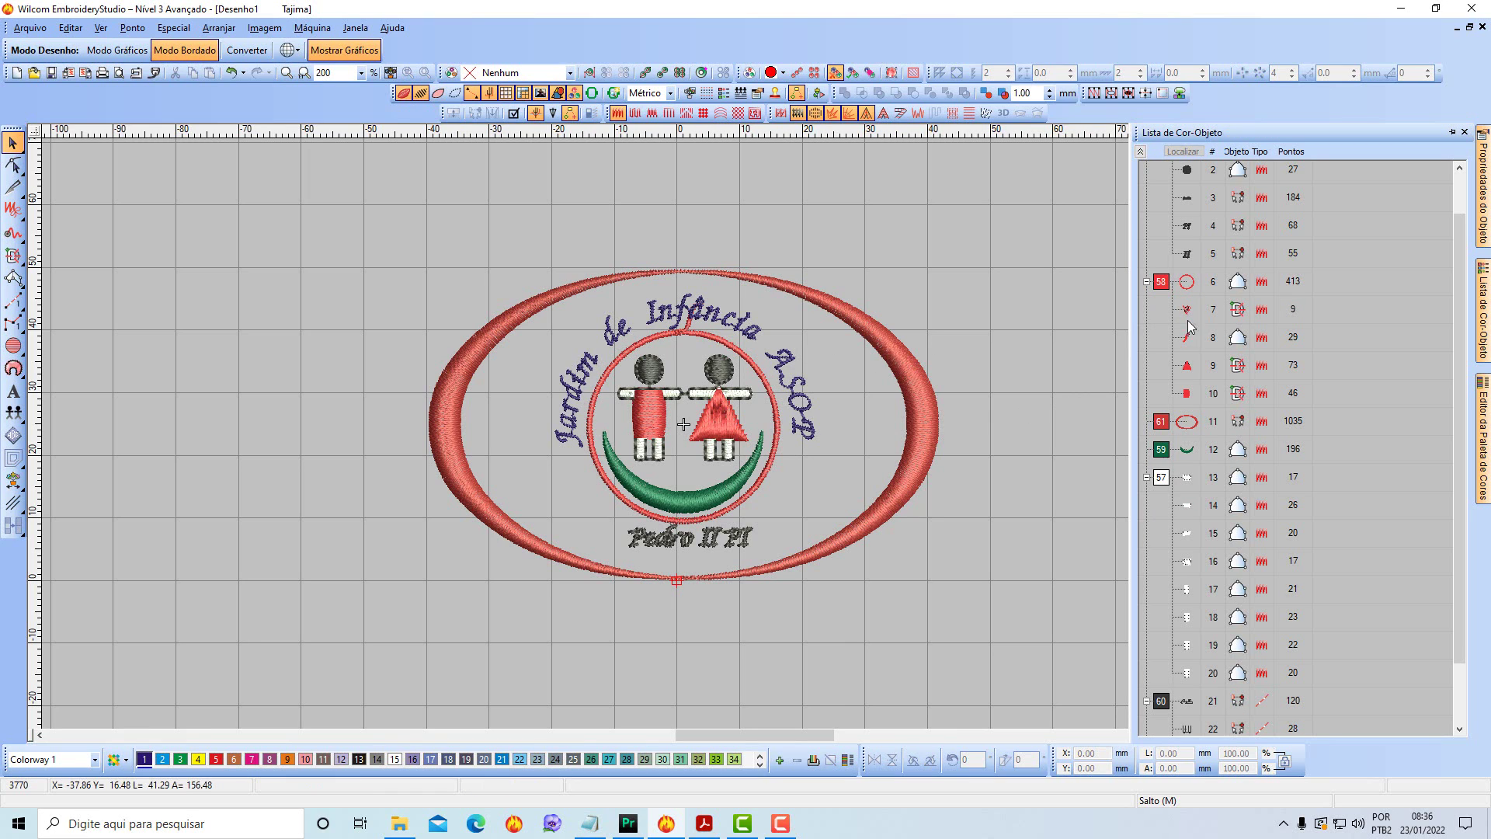
{"action": "left_click", "coordinate": [1187, 311]}
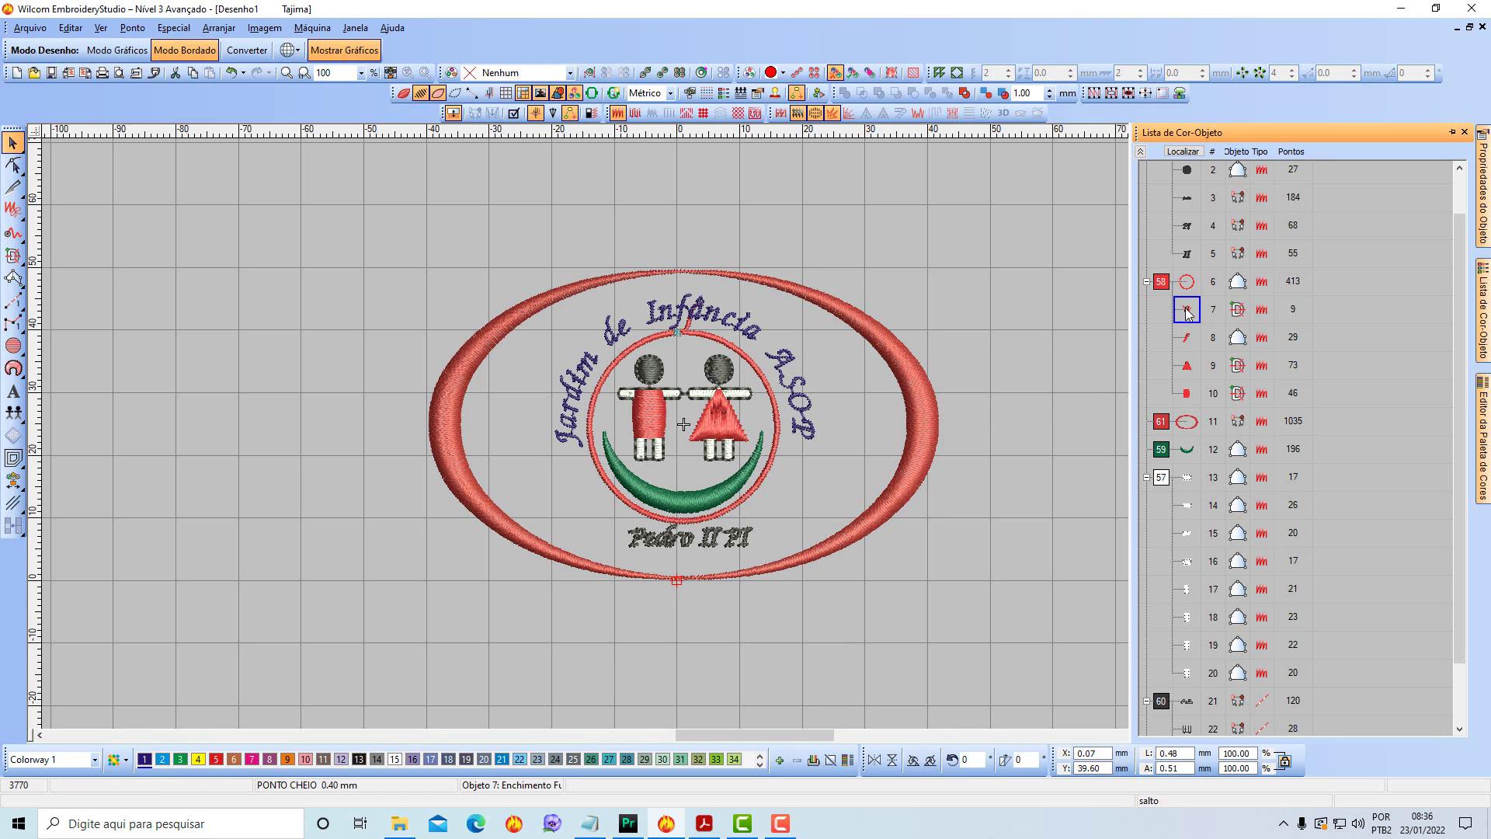
{"action": "left_click", "coordinate": [1188, 341]}
{"action": "key", "text": "Delete"}
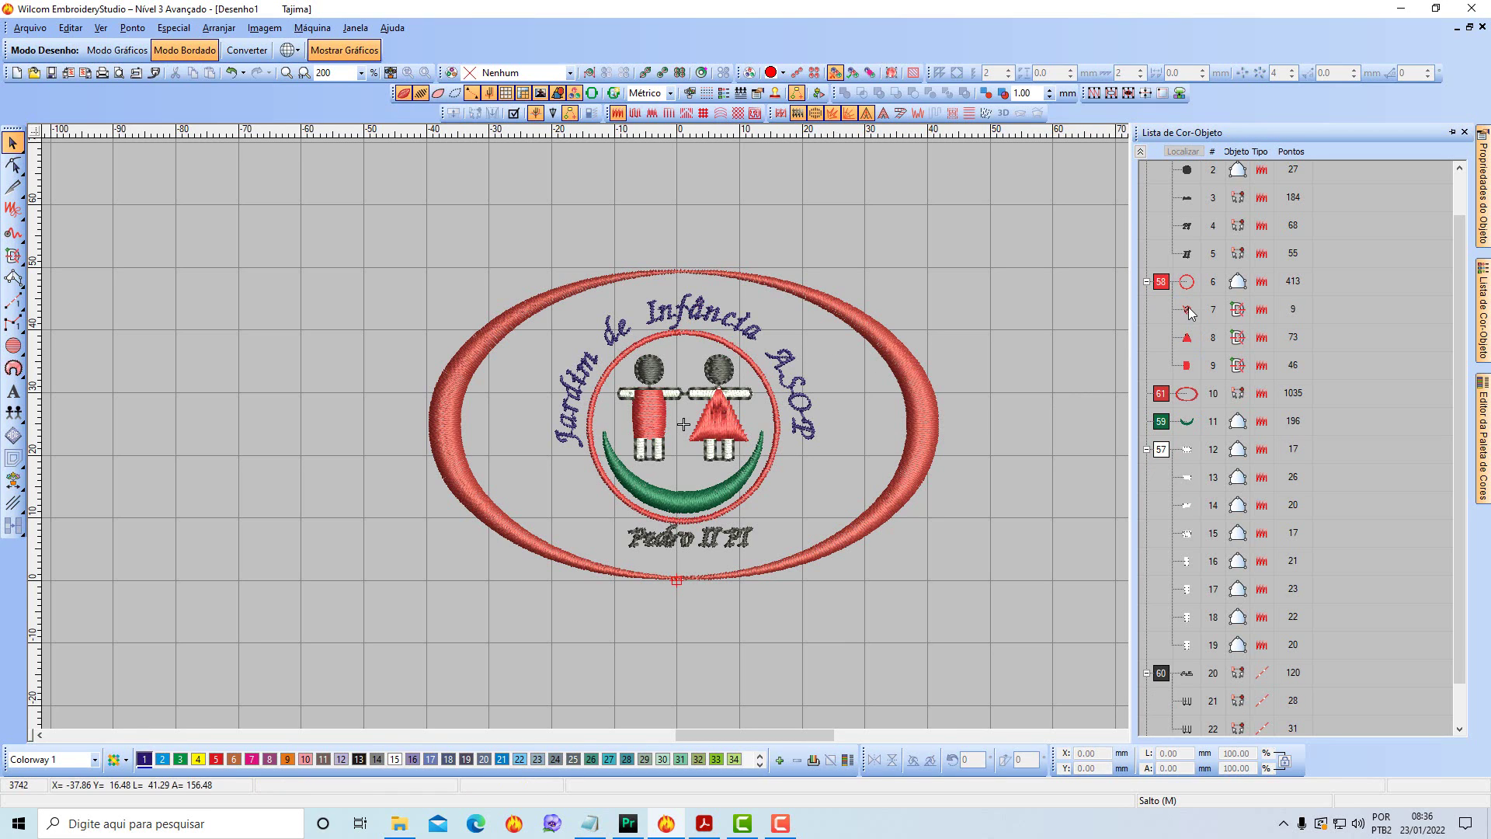
{"action": "left_click", "coordinate": [1190, 312]}
{"action": "key", "text": "Delete"}
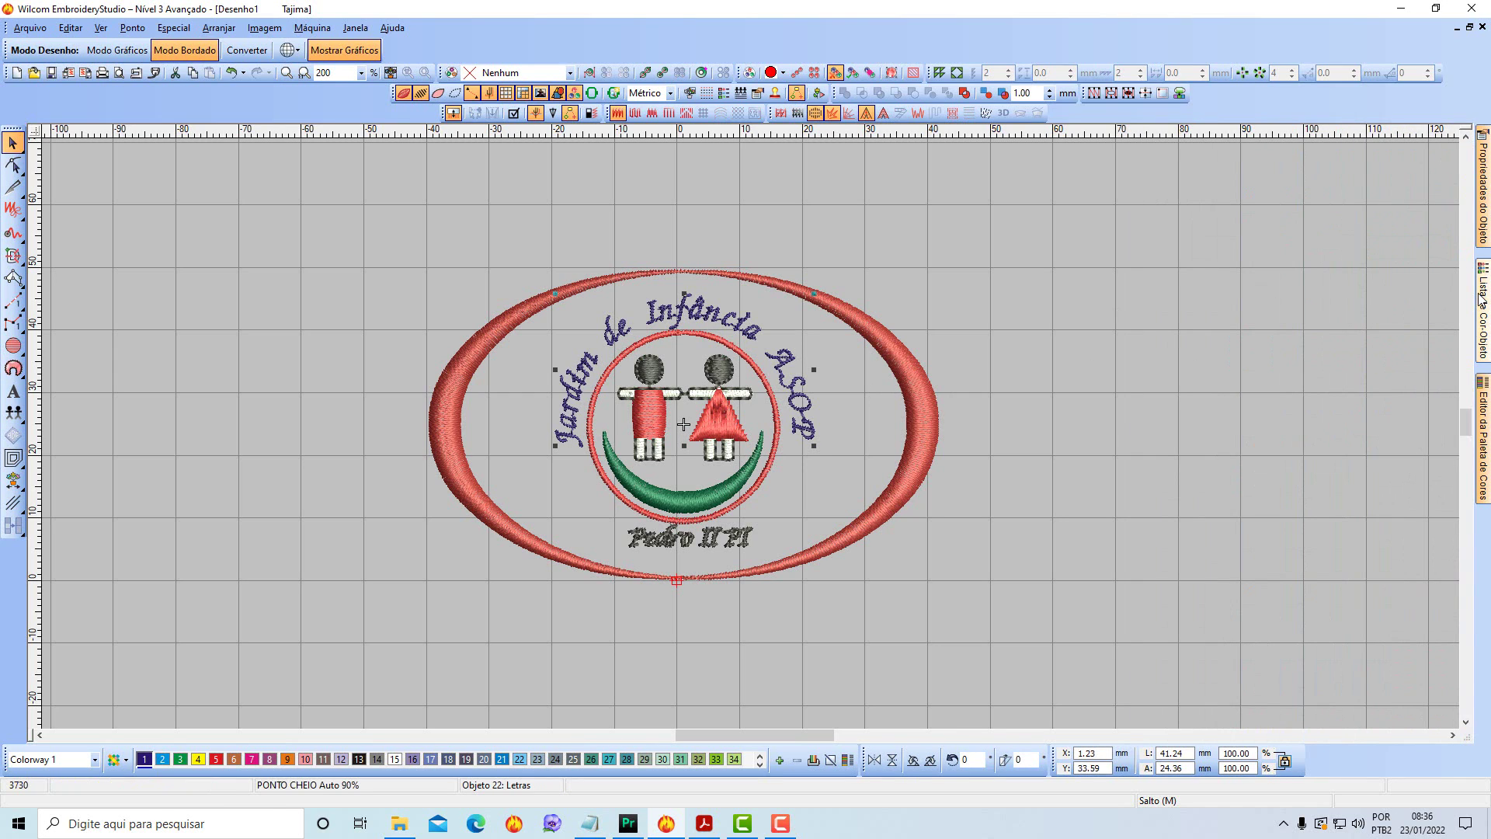
Recolour the arched lettering "Jardim de Infância ASOP" with the red palette colour 5.
{"action": "left_click", "coordinate": [217, 760]}
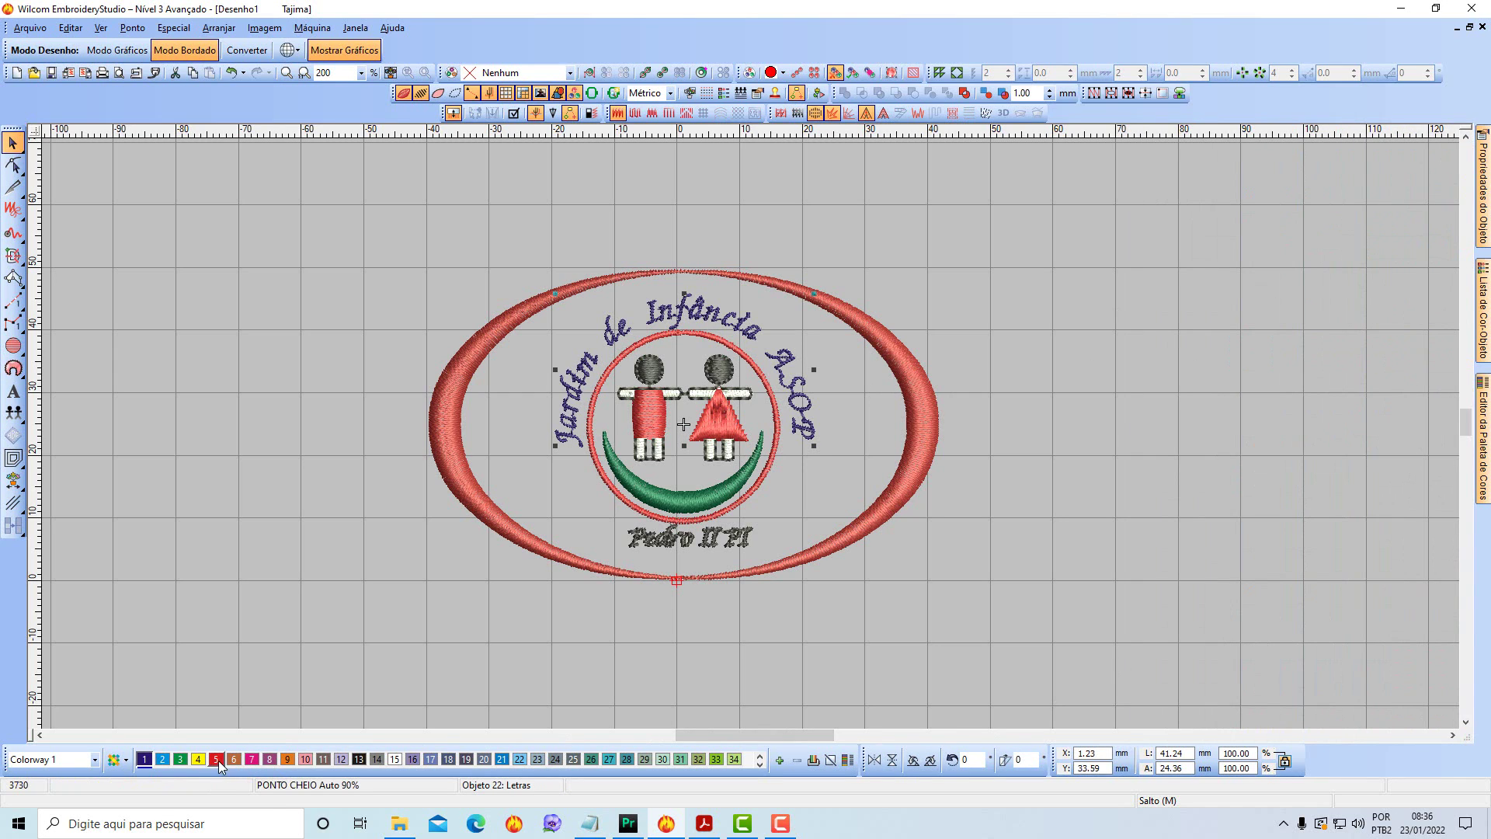
{"action": "left_click", "coordinate": [278, 593]}
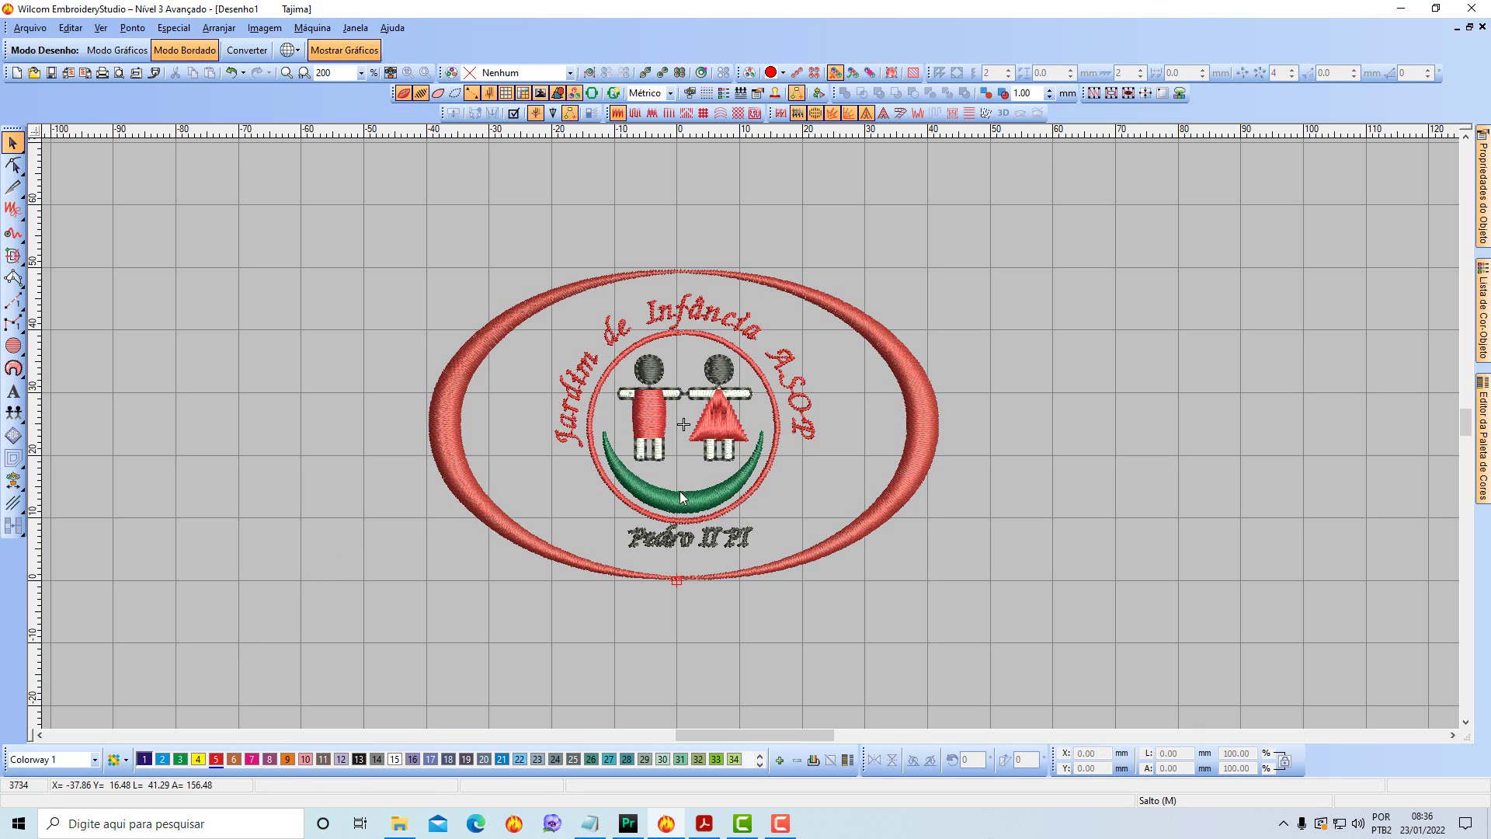
Convert the girl's dress to a Tatami fill and rotate its stitch angle to nearly horizontal.
{"action": "scroll", "coordinate": [724, 451], "scroll_direction": "up", "scroll_amount": 1}
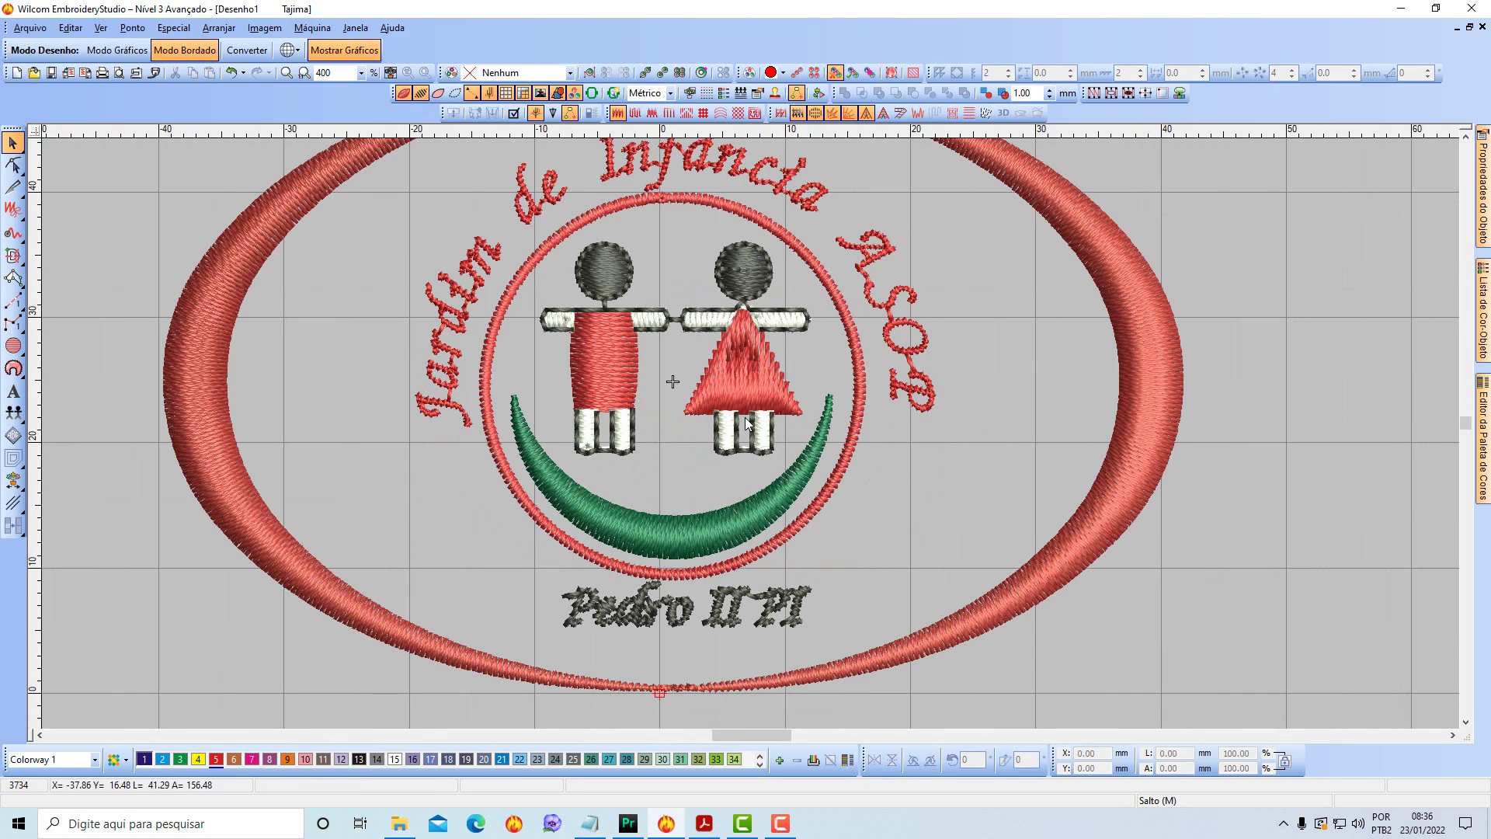
{"action": "left_click", "coordinate": [743, 380]}
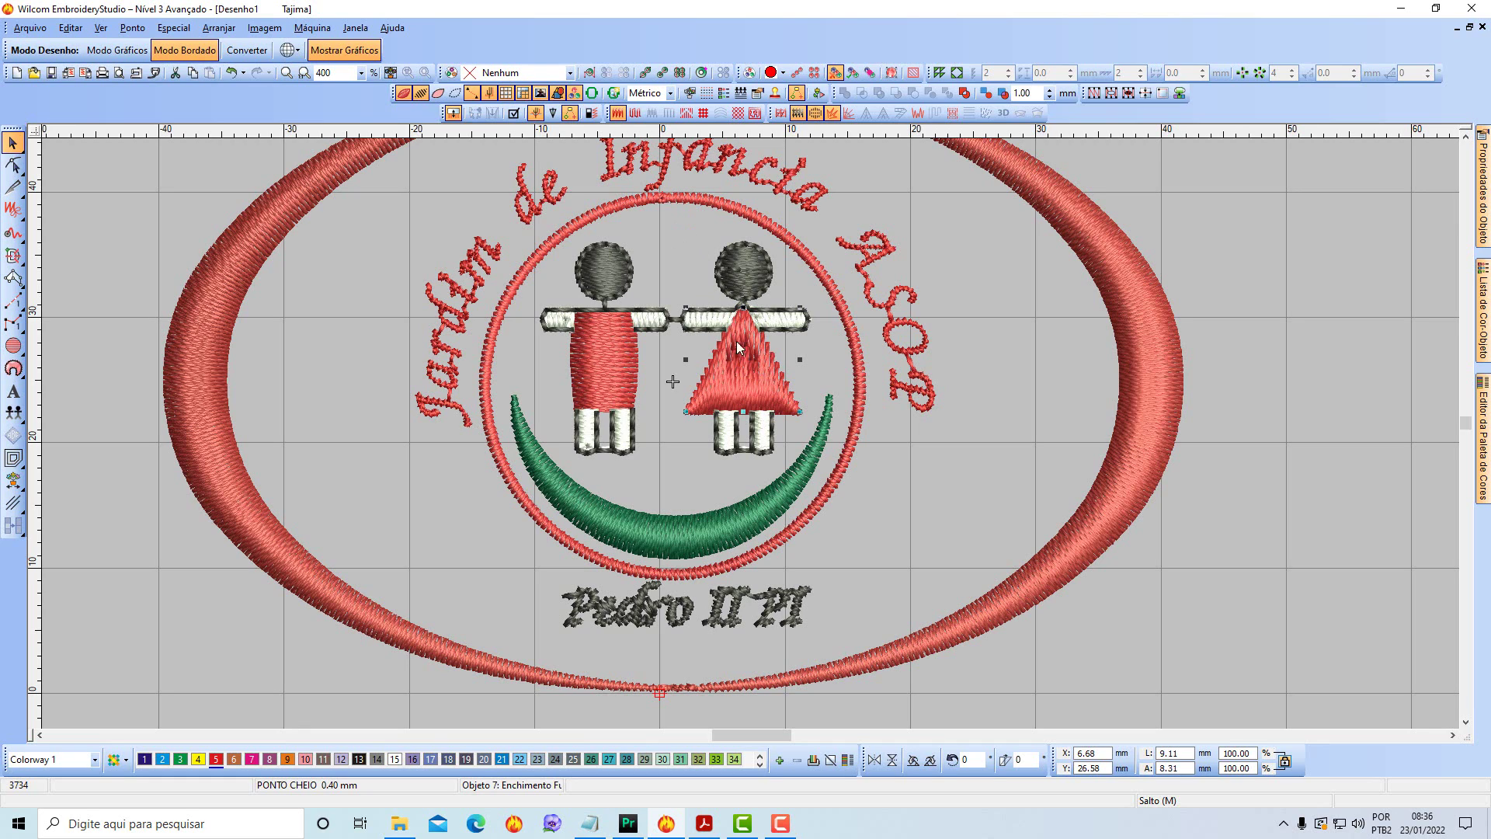
{"action": "left_click", "coordinate": [637, 114]}
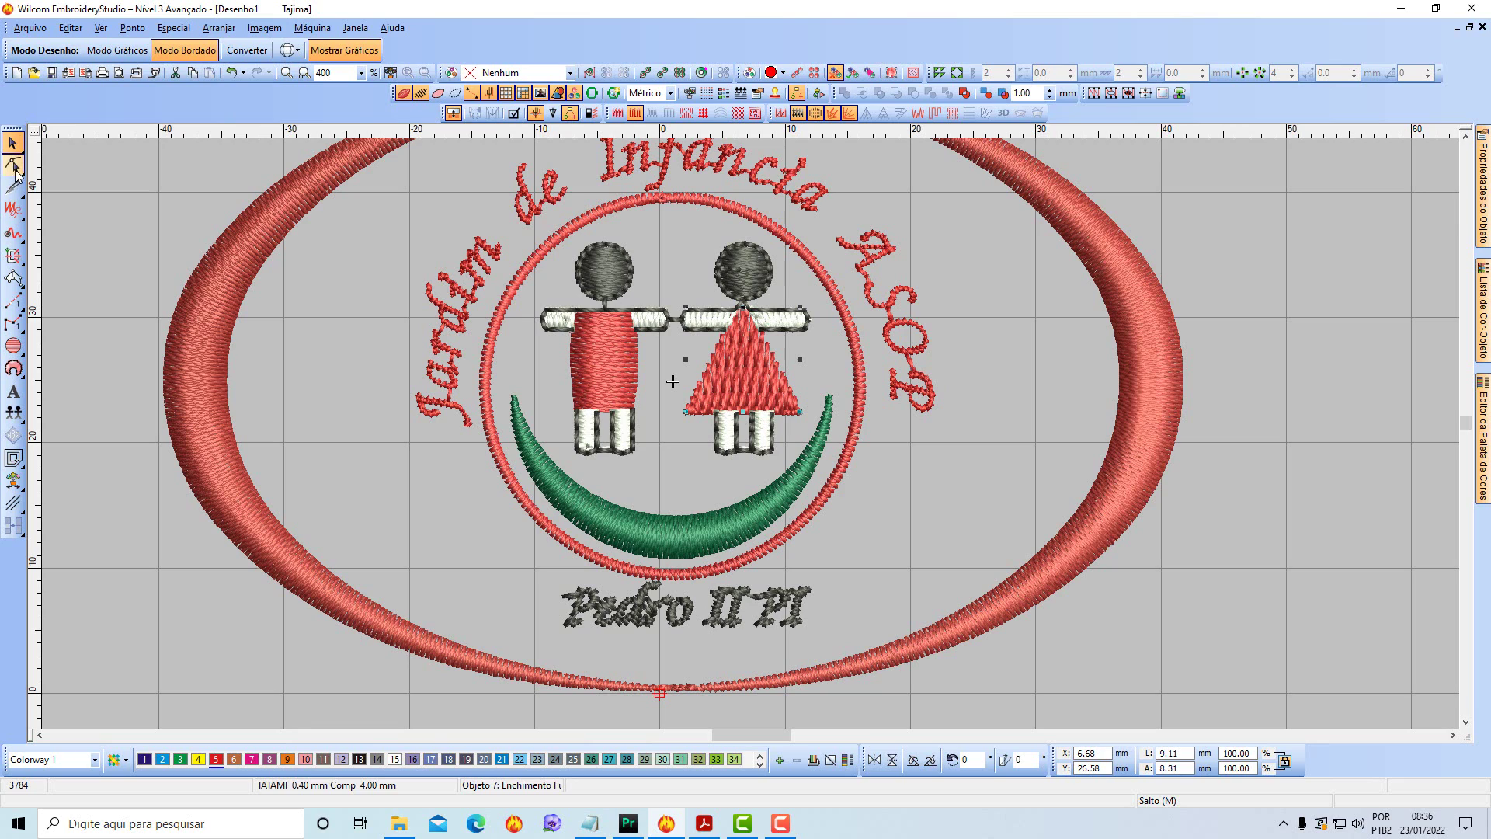
{"action": "left_click", "coordinate": [14, 166]}
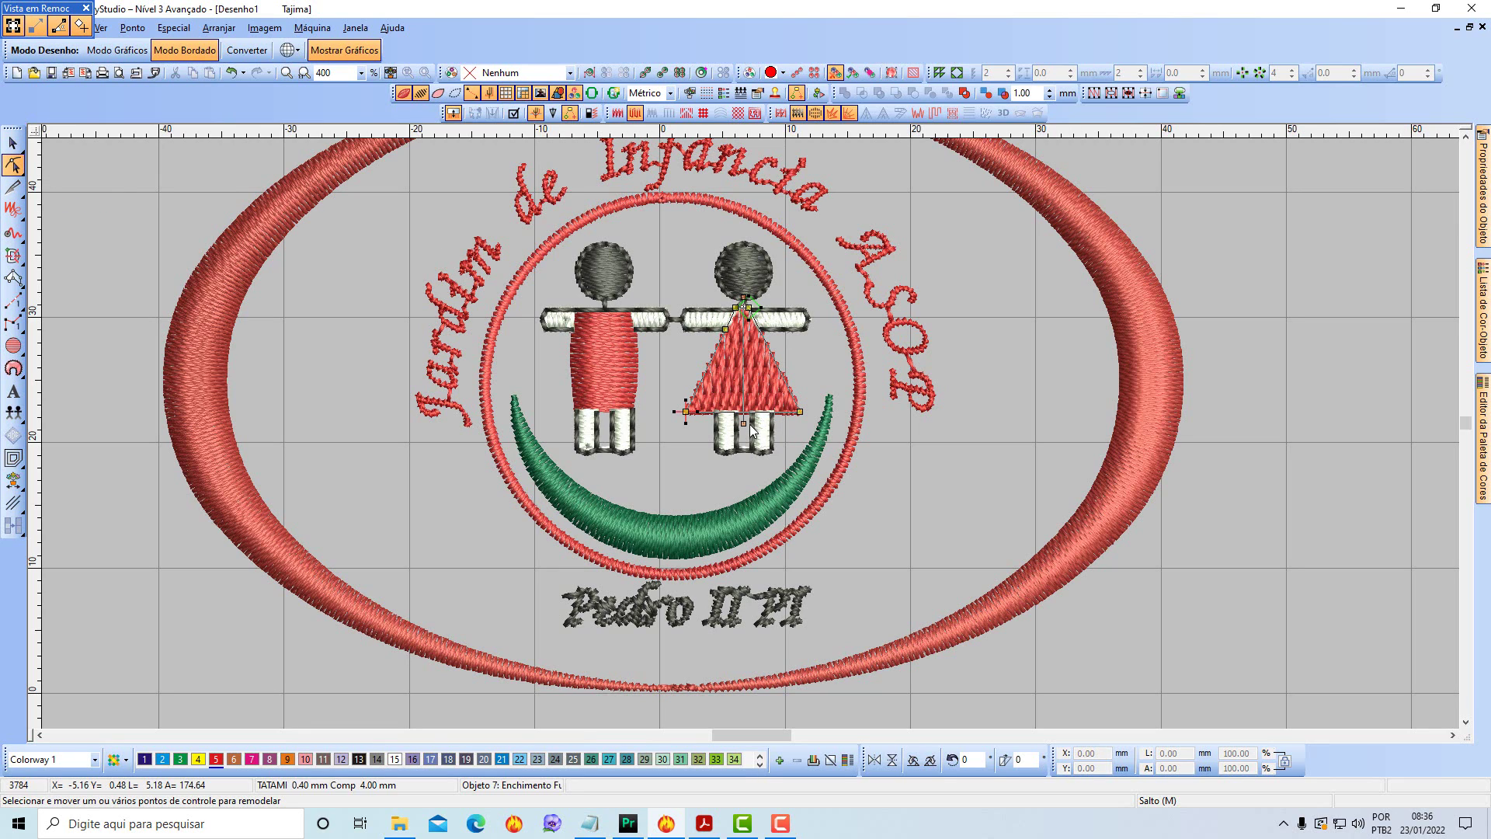
{"action": "mouse_move", "coordinate": [751, 419]}
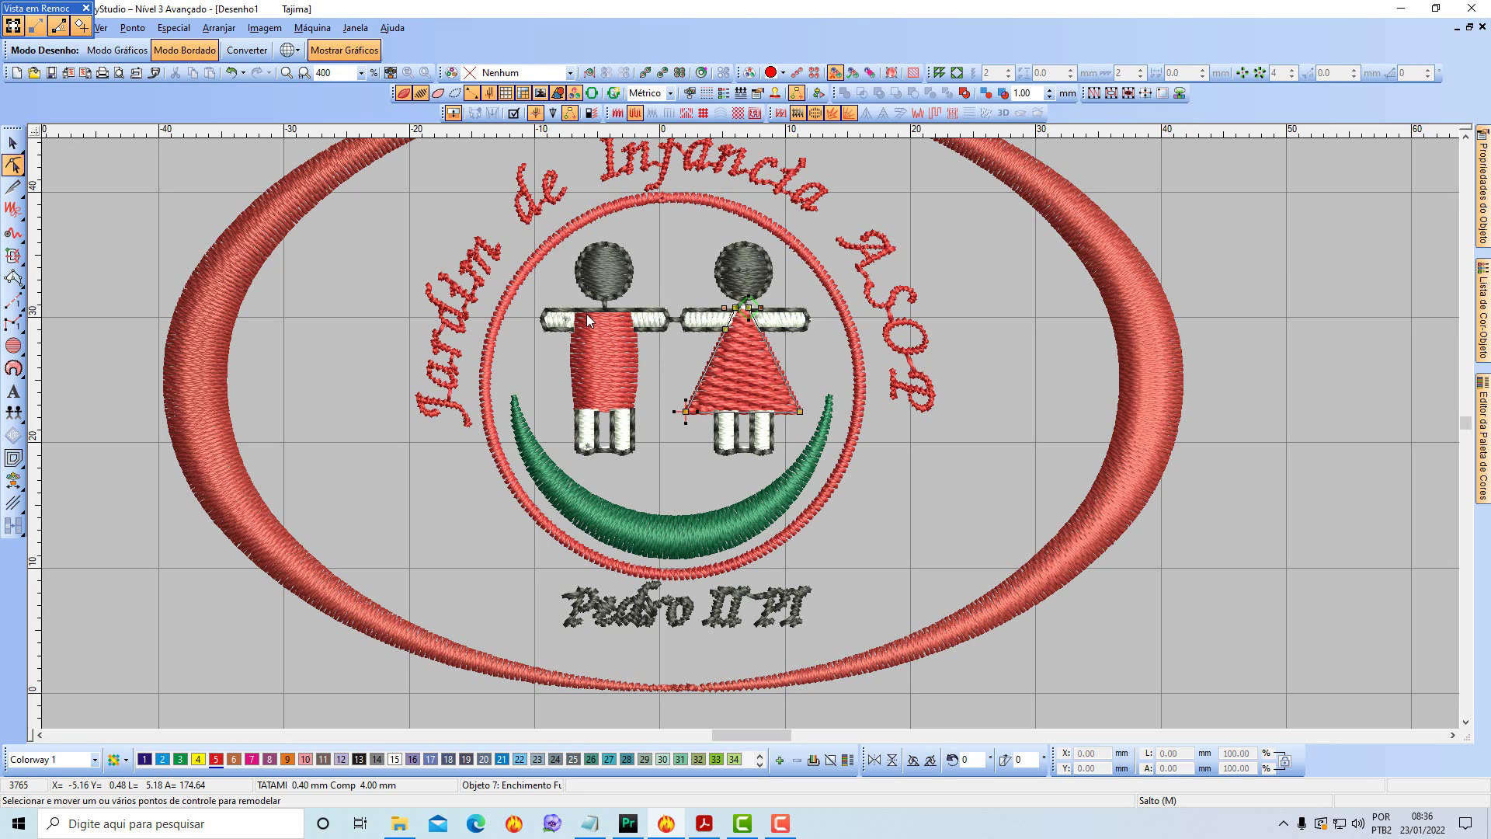
{"action": "left_click", "coordinate": [13, 142]}
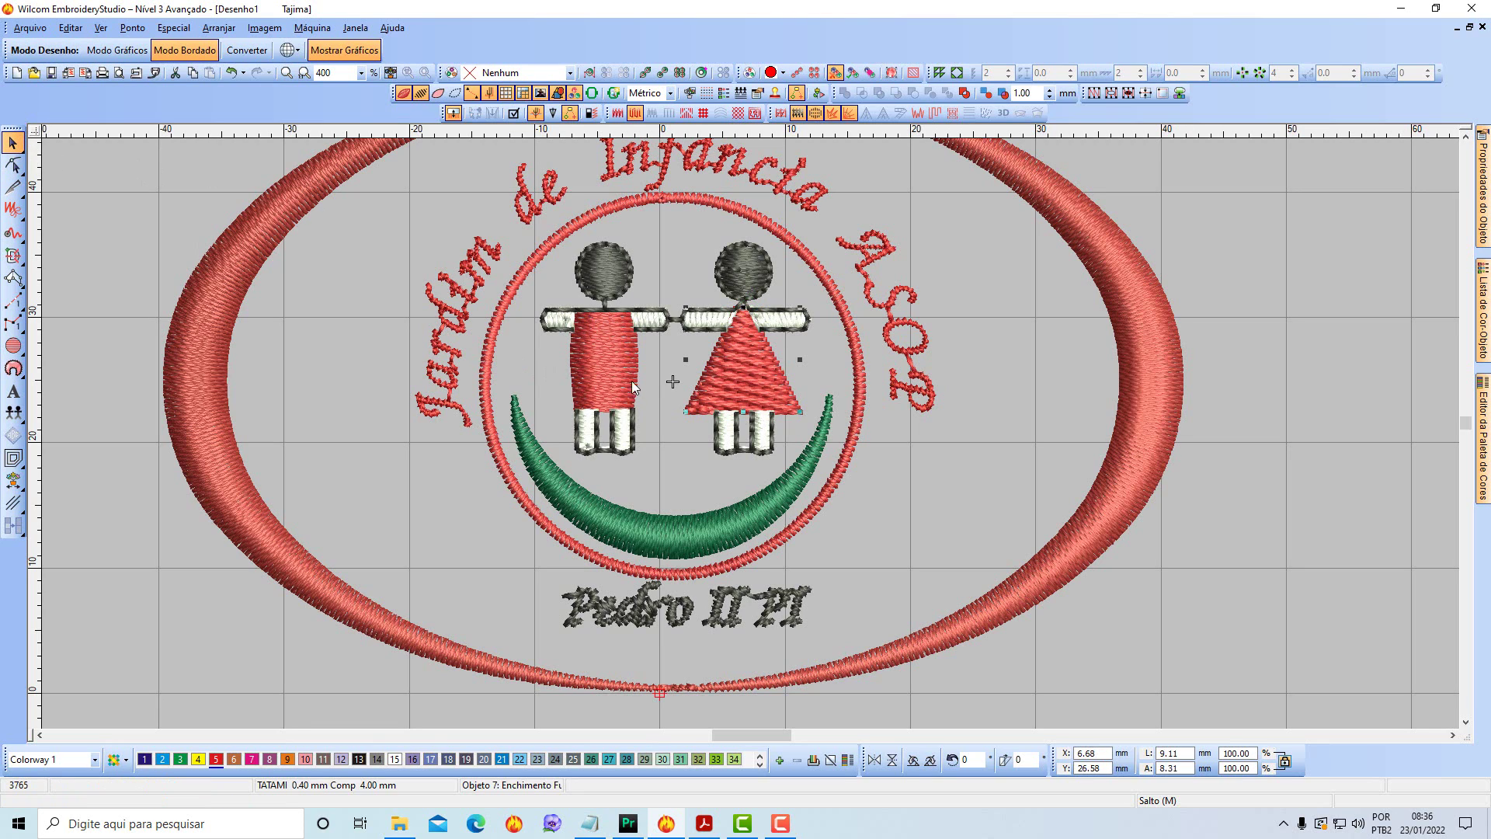
Convert the boy's red body to a Tatami fill and check its stitch angle in reshape mode.
{"action": "left_click", "coordinate": [607, 362]}
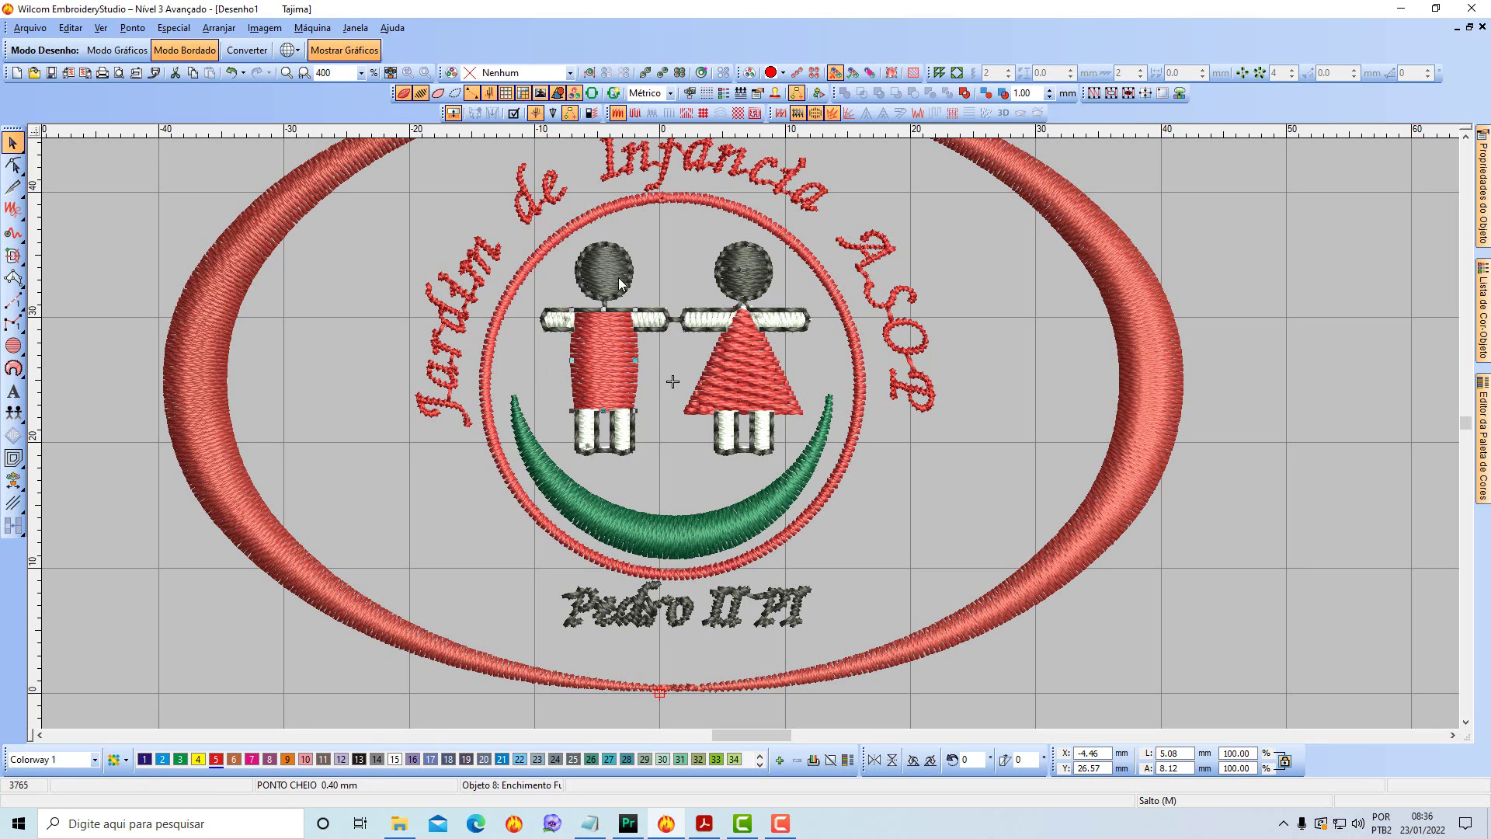
{"action": "left_click", "coordinate": [636, 113]}
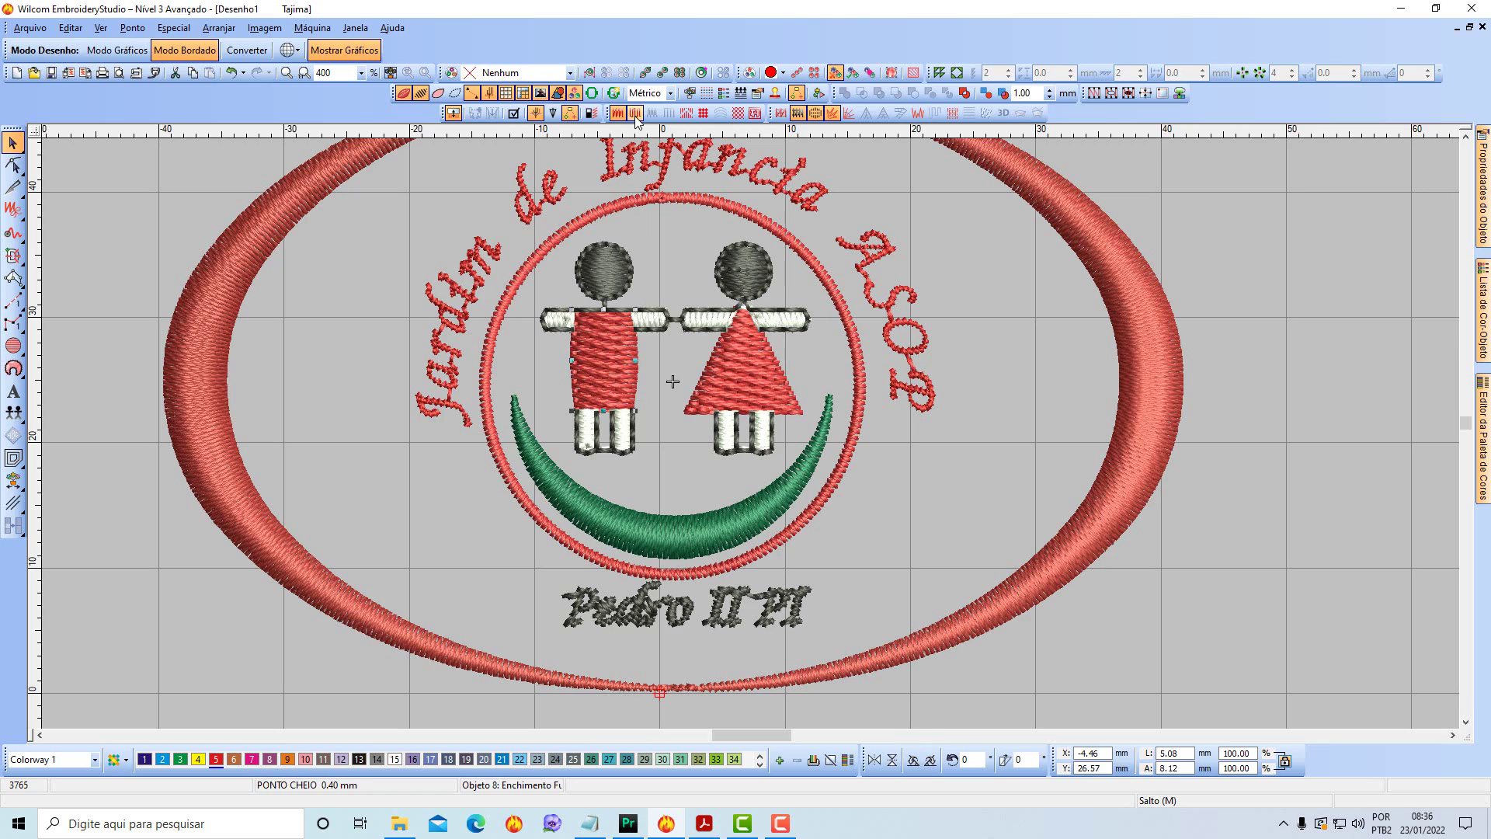
{"action": "left_click", "coordinate": [14, 165]}
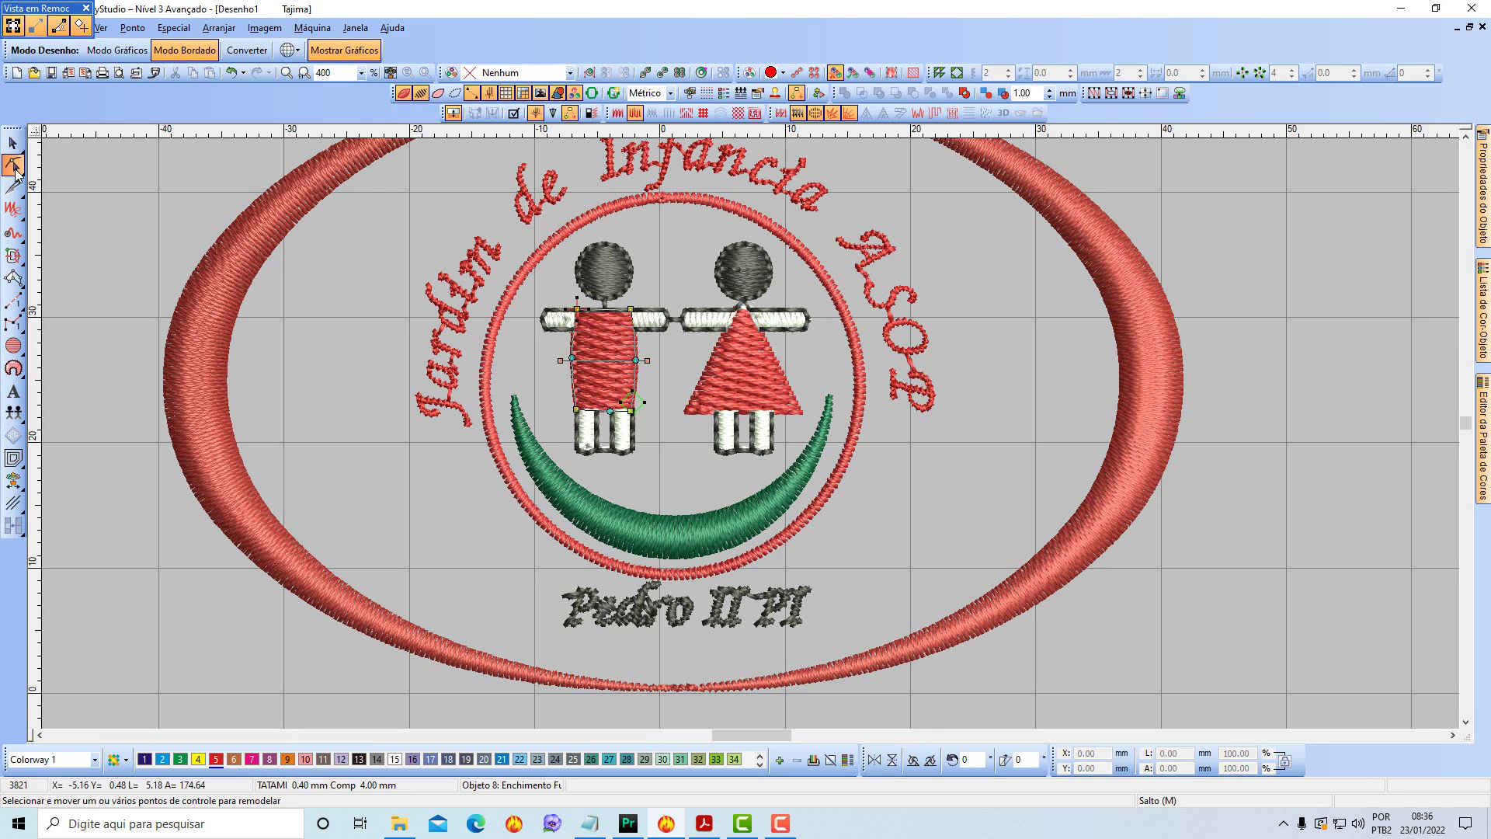
{"action": "left_click", "coordinate": [12, 142]}
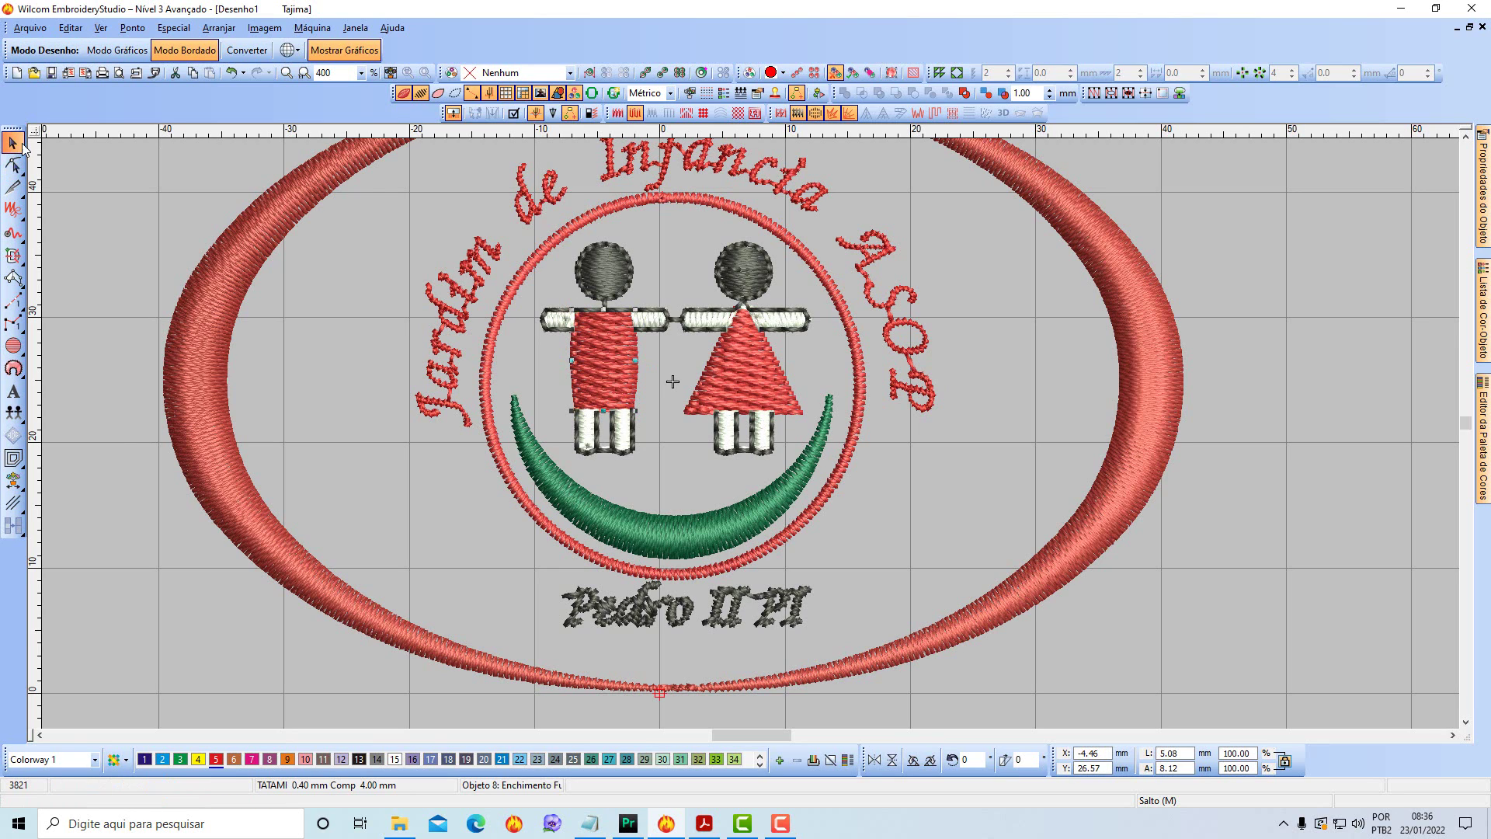
Set the red circle's pull compensation to 0.25 mm.
{"action": "left_click", "coordinate": [687, 197]}
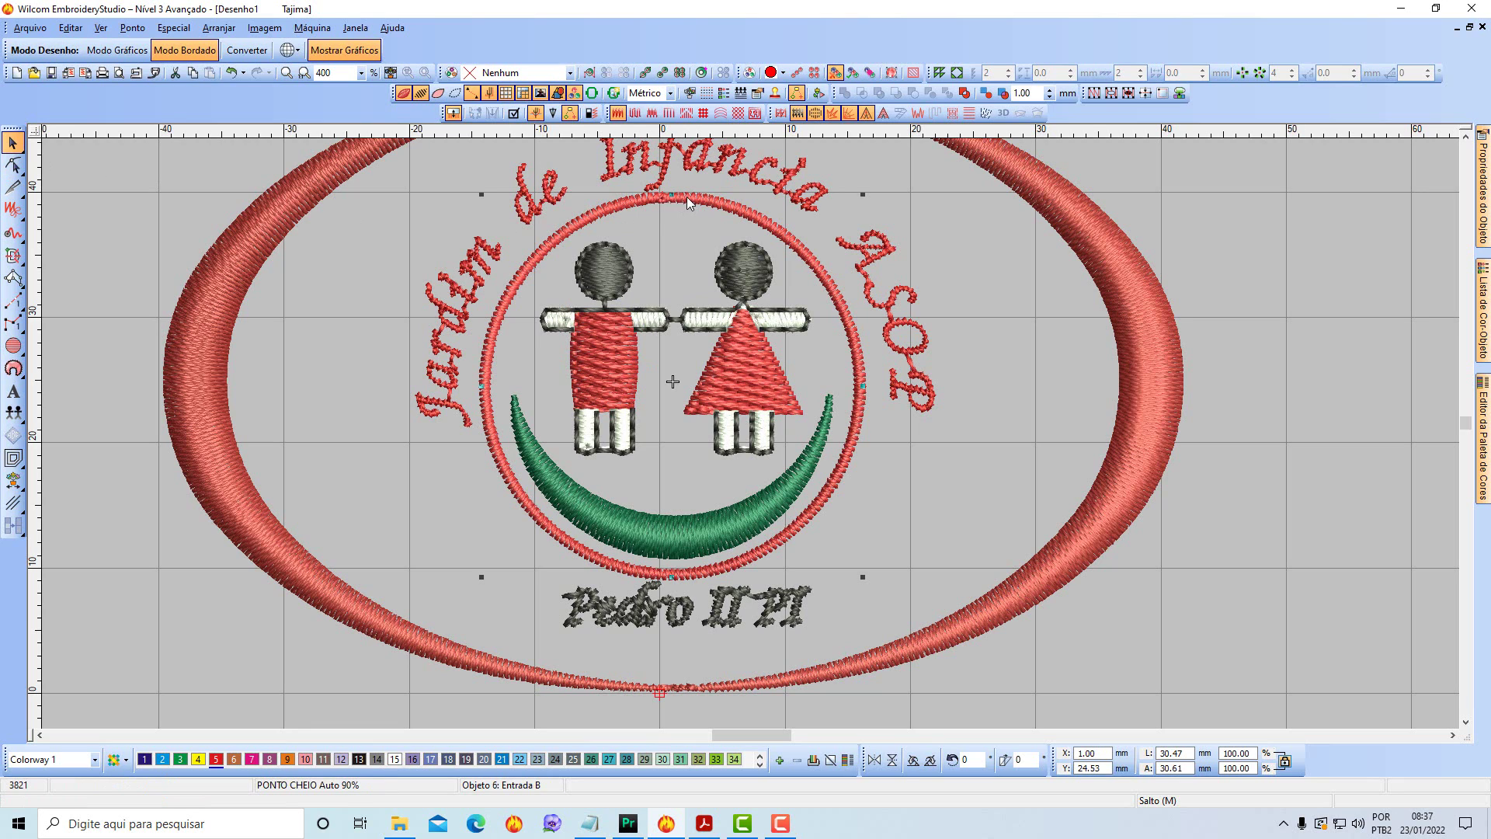
{"action": "left_click", "coordinate": [1484, 219]}
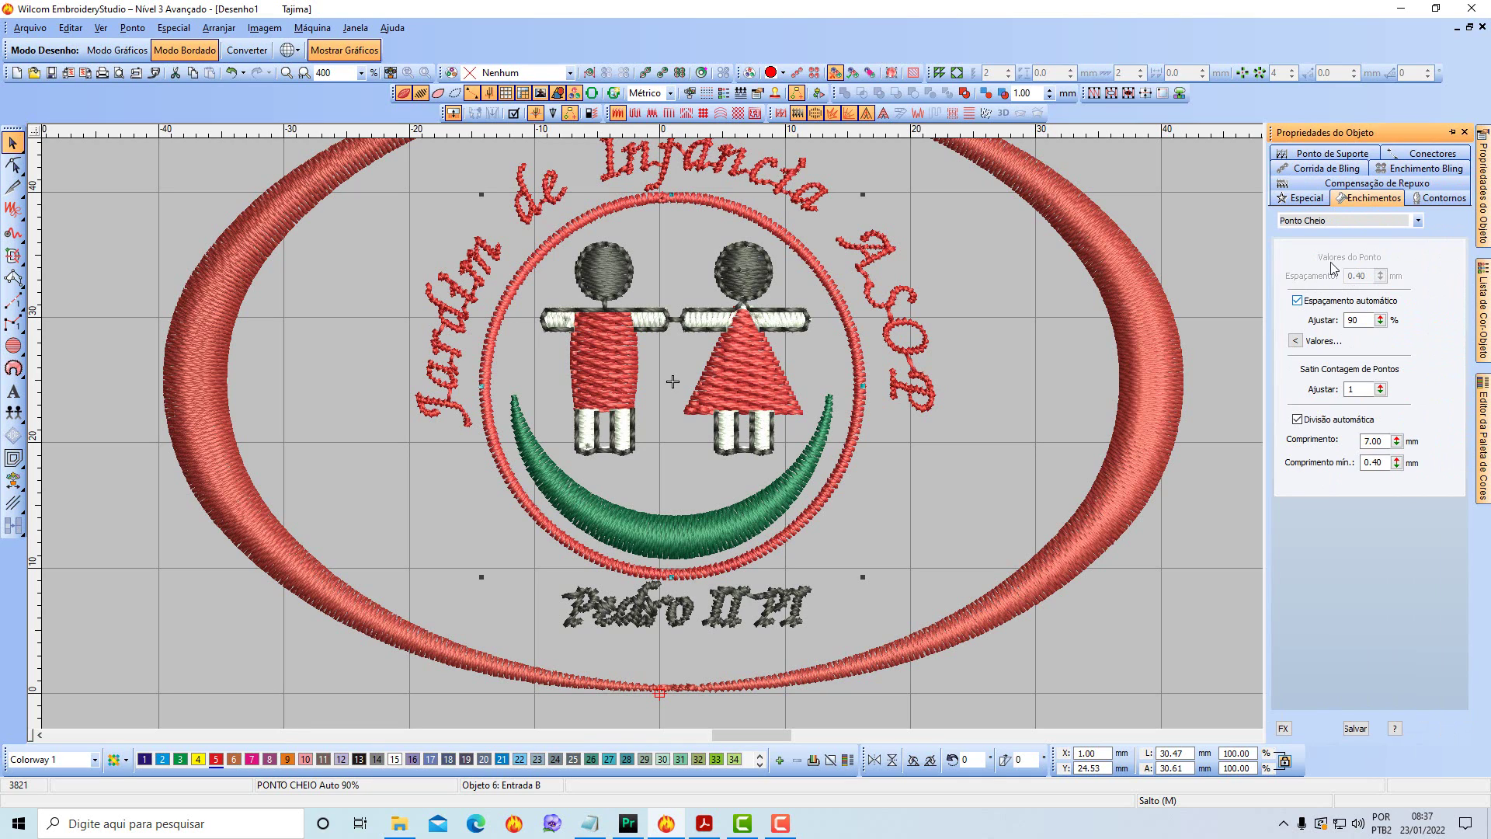
{"action": "left_click", "coordinate": [1372, 184]}
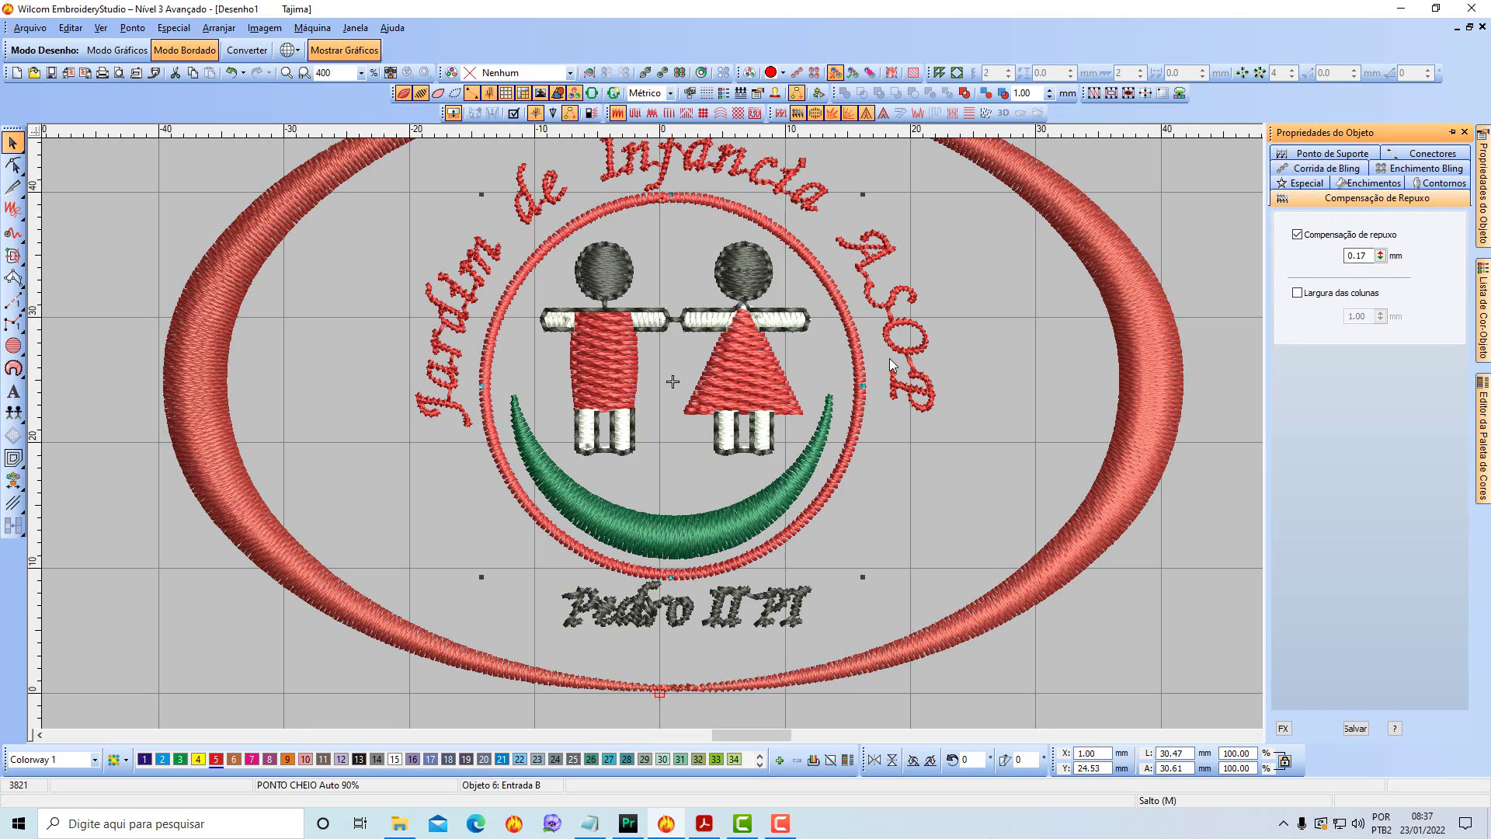
{"action": "left_click_drag", "start_coordinate": [1383, 259], "coordinate": [1309, 249]}
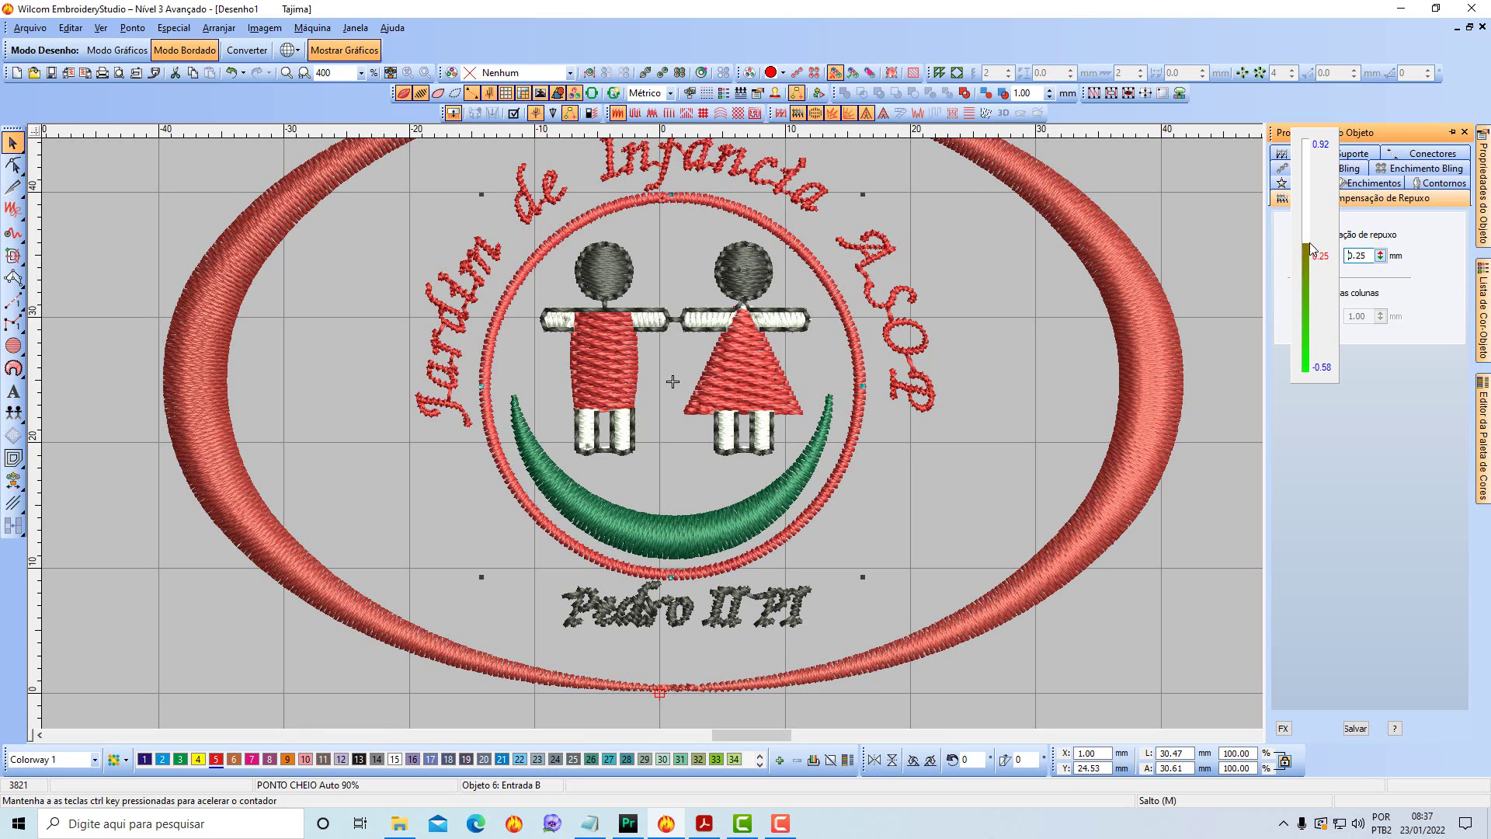
{"action": "left_click_drag", "start_coordinate": [1311, 249], "coordinate": [1311, 251]}
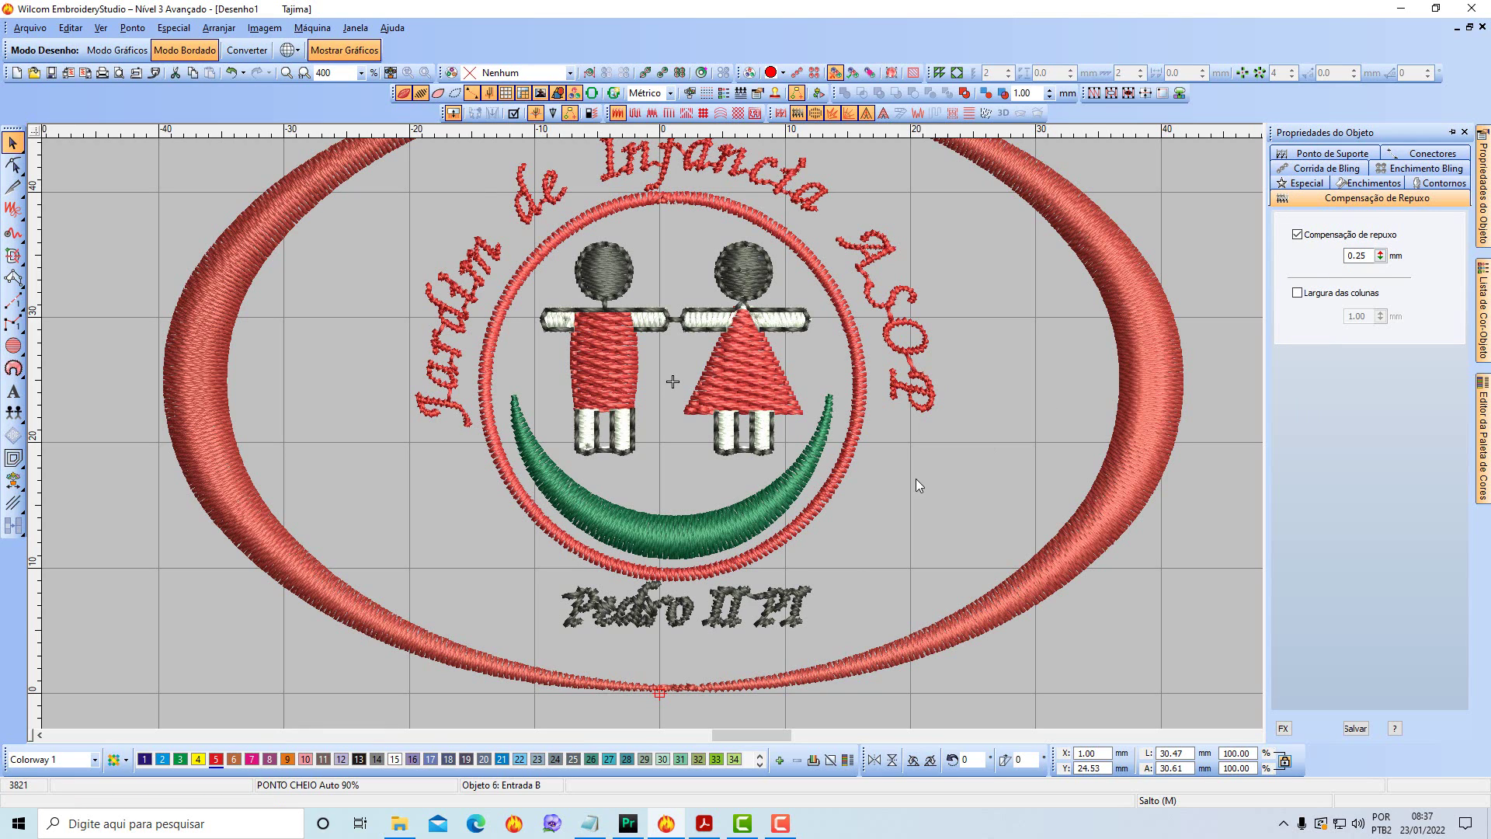
Turn off automatic spacing for the green crescent's satin fill and set its pull compensation to 0.25 mm.
{"action": "left_click", "coordinate": [687, 530]}
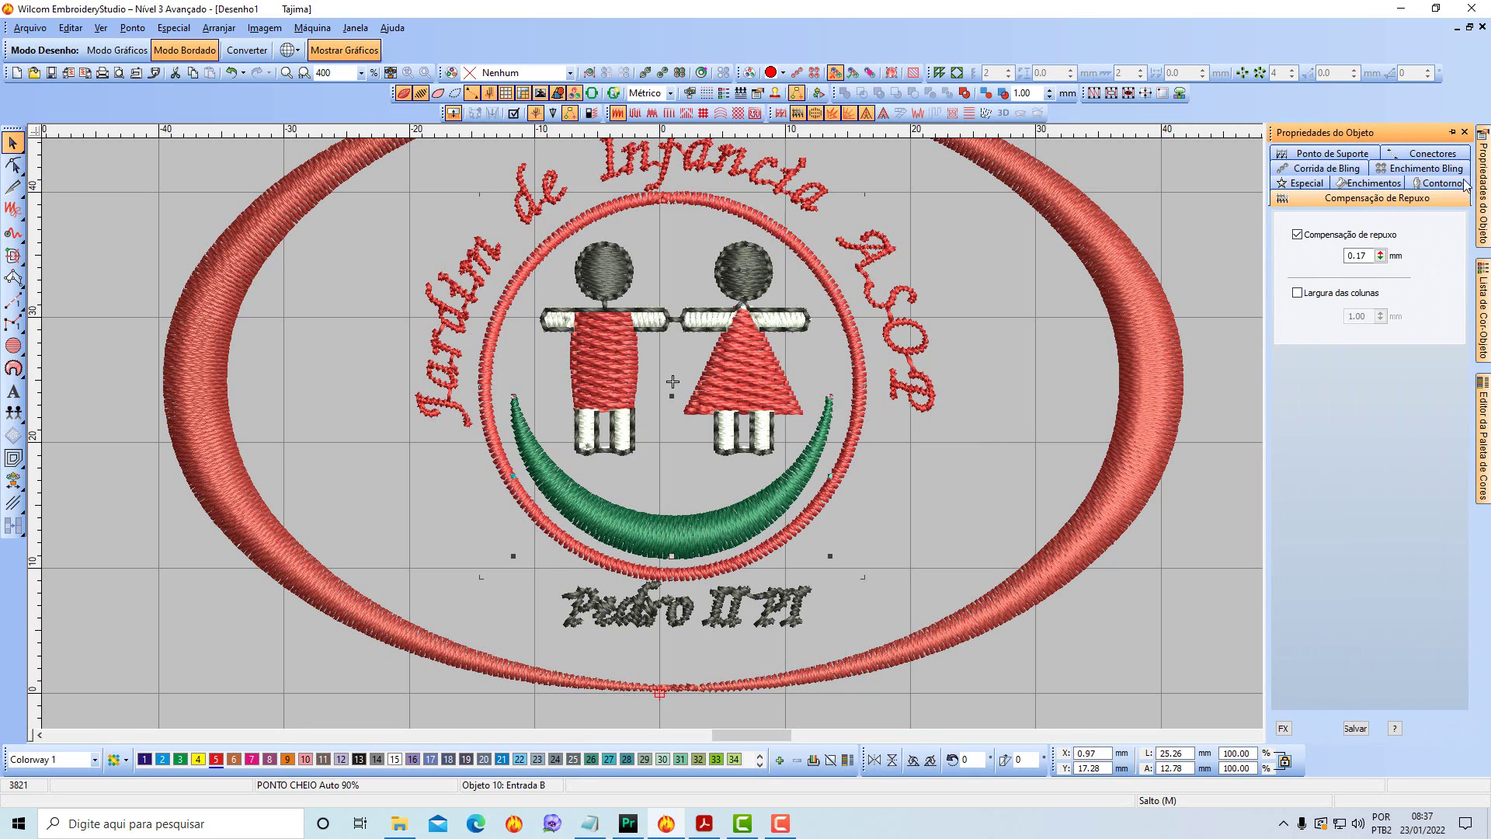
{"action": "left_click", "coordinate": [1367, 185]}
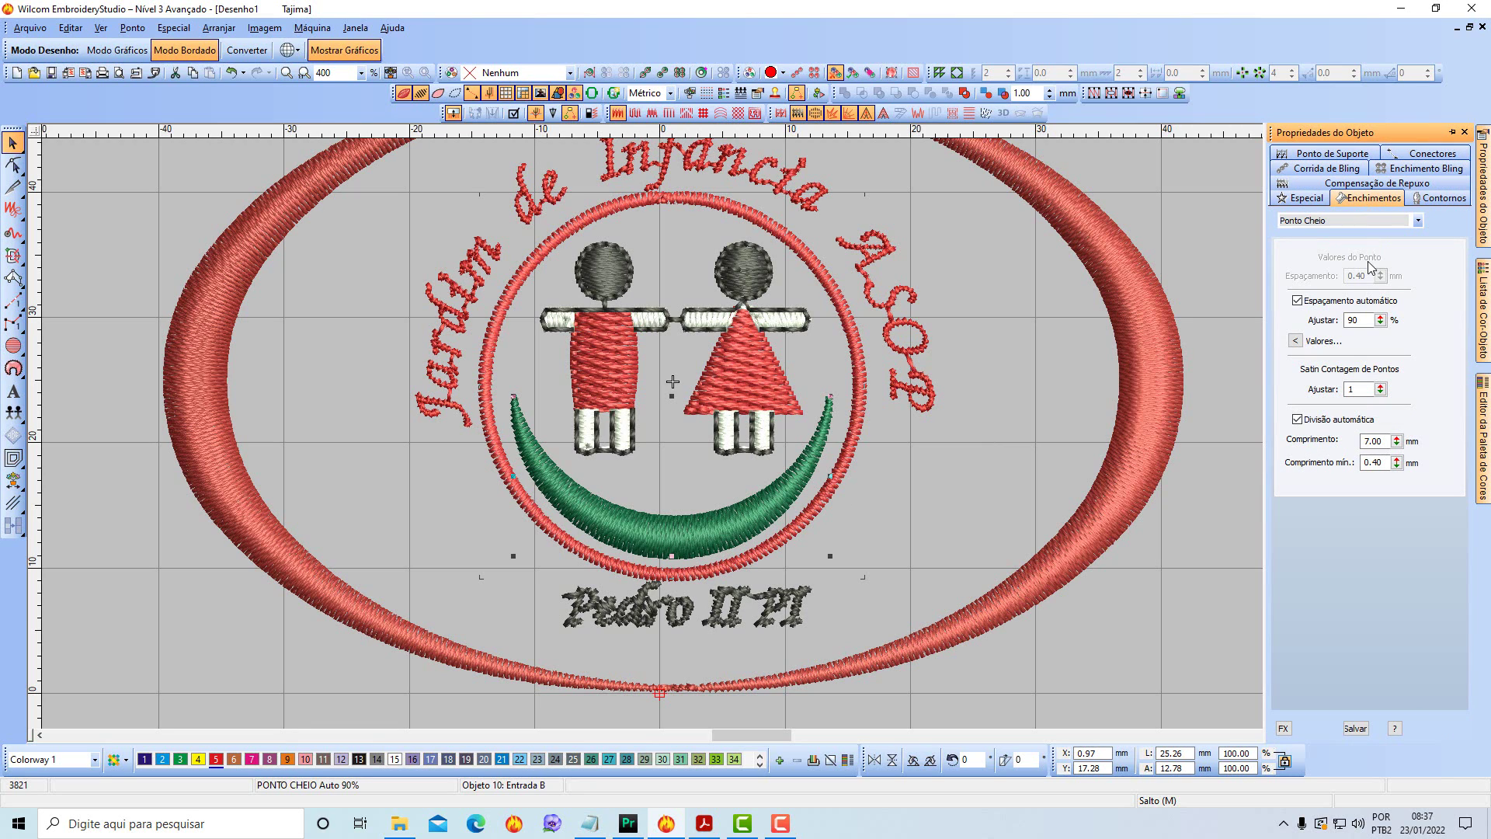
{"action": "left_click", "coordinate": [1297, 300]}
{"action": "left_click", "coordinate": [1357, 186]}
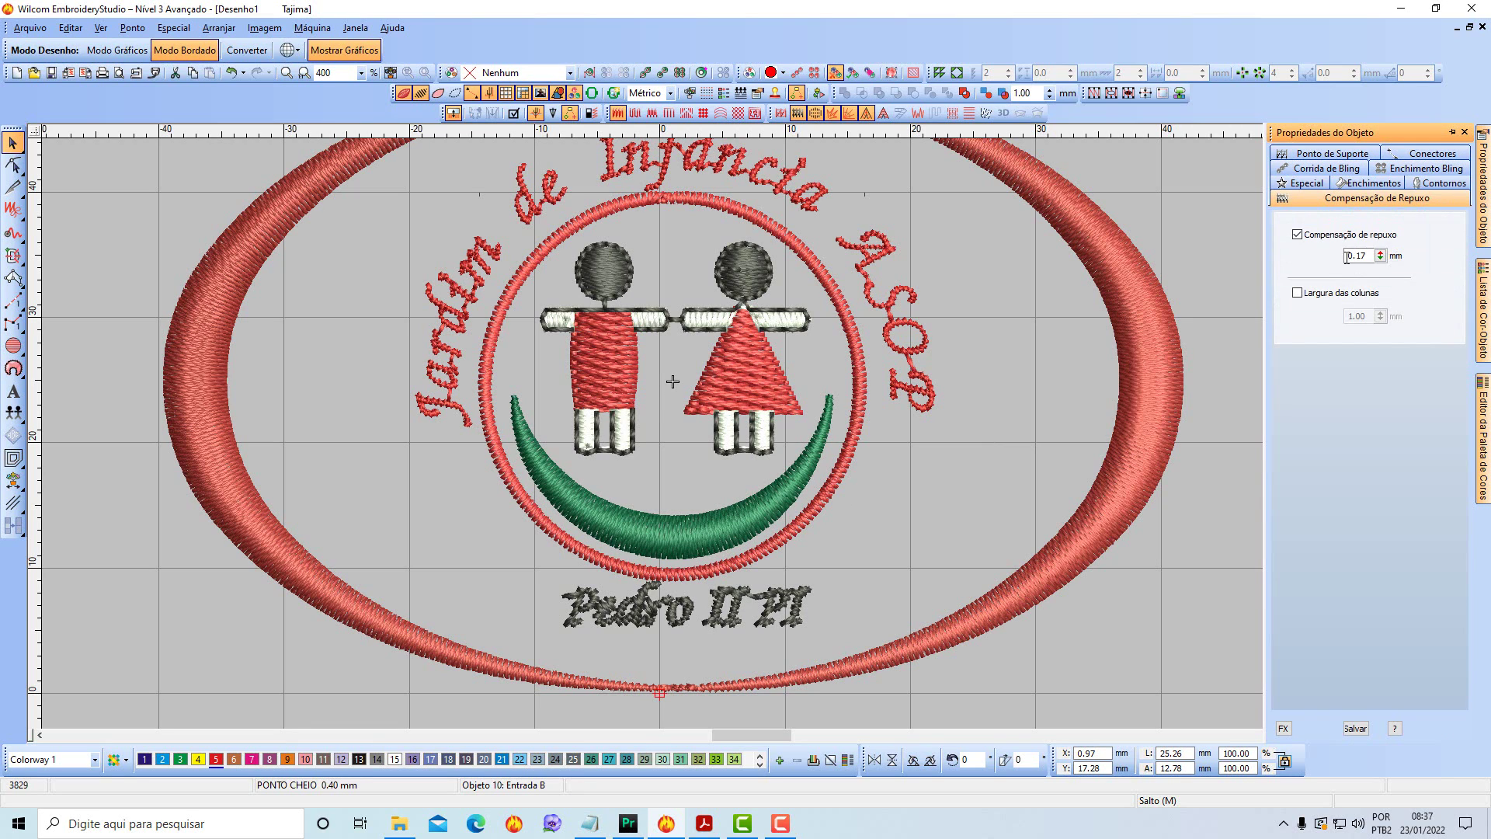
{"action": "left_click", "coordinate": [1382, 259]}
{"action": "left_click", "coordinate": [1382, 258]}
{"action": "left_click_drag", "start_coordinate": [1382, 258], "coordinate": [1311, 250]}
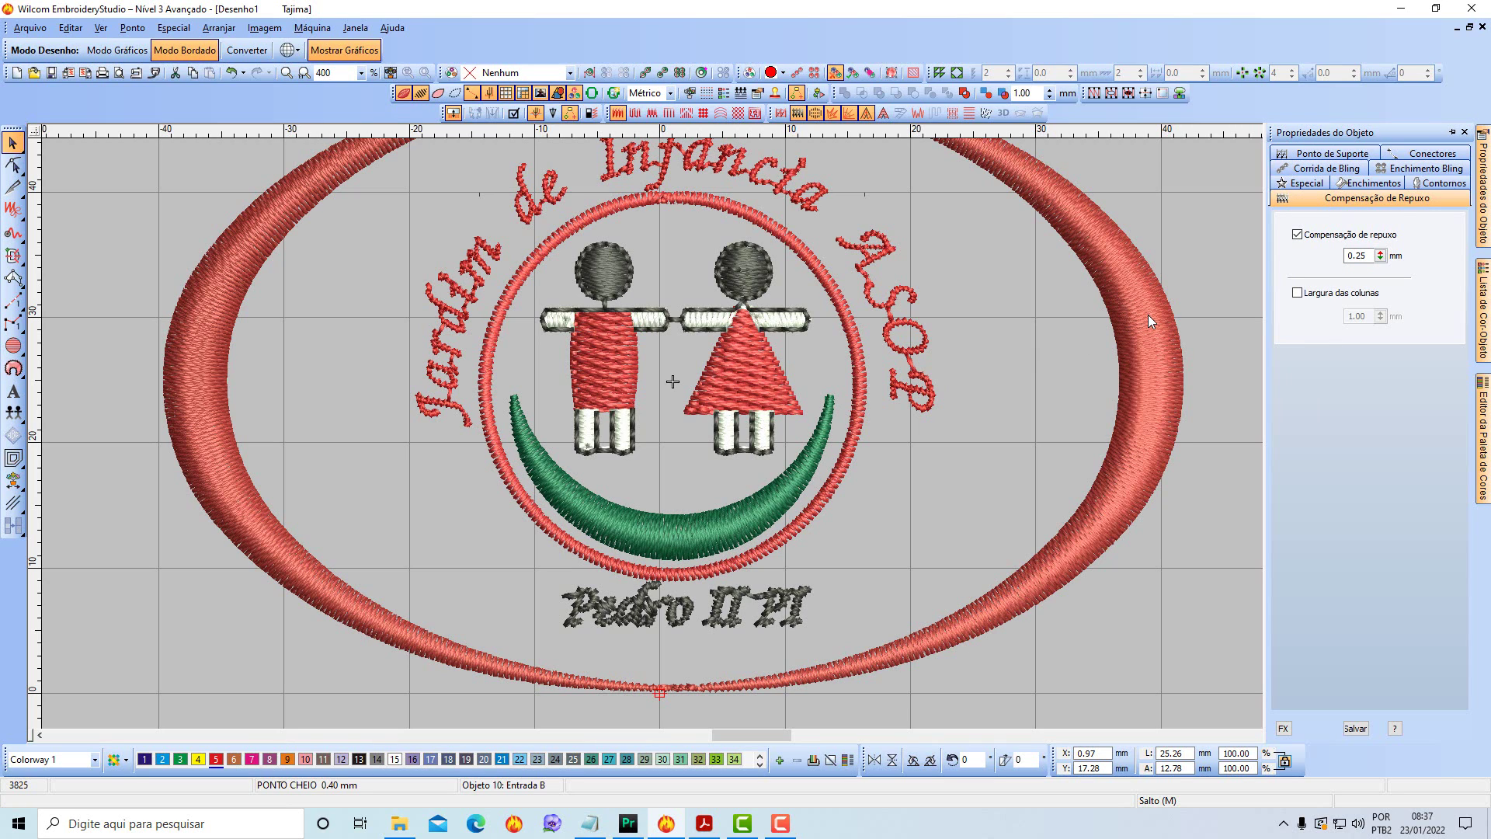
Examine the colour-object list and the arched lettering's stitches up close around the word "Infância".
{"action": "left_click", "coordinate": [872, 260]}
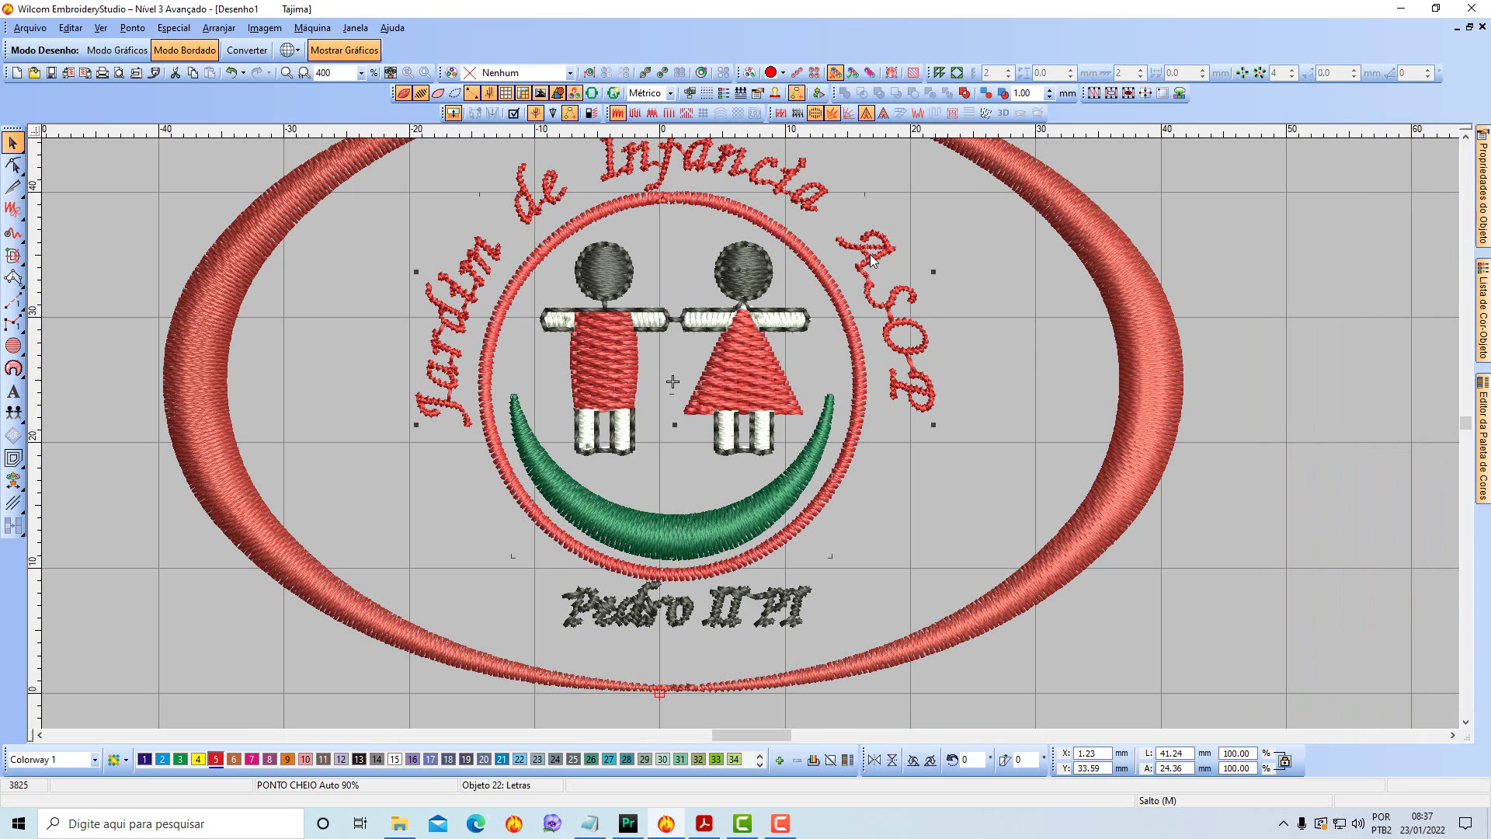
{"action": "key", "text": "shift+z"}
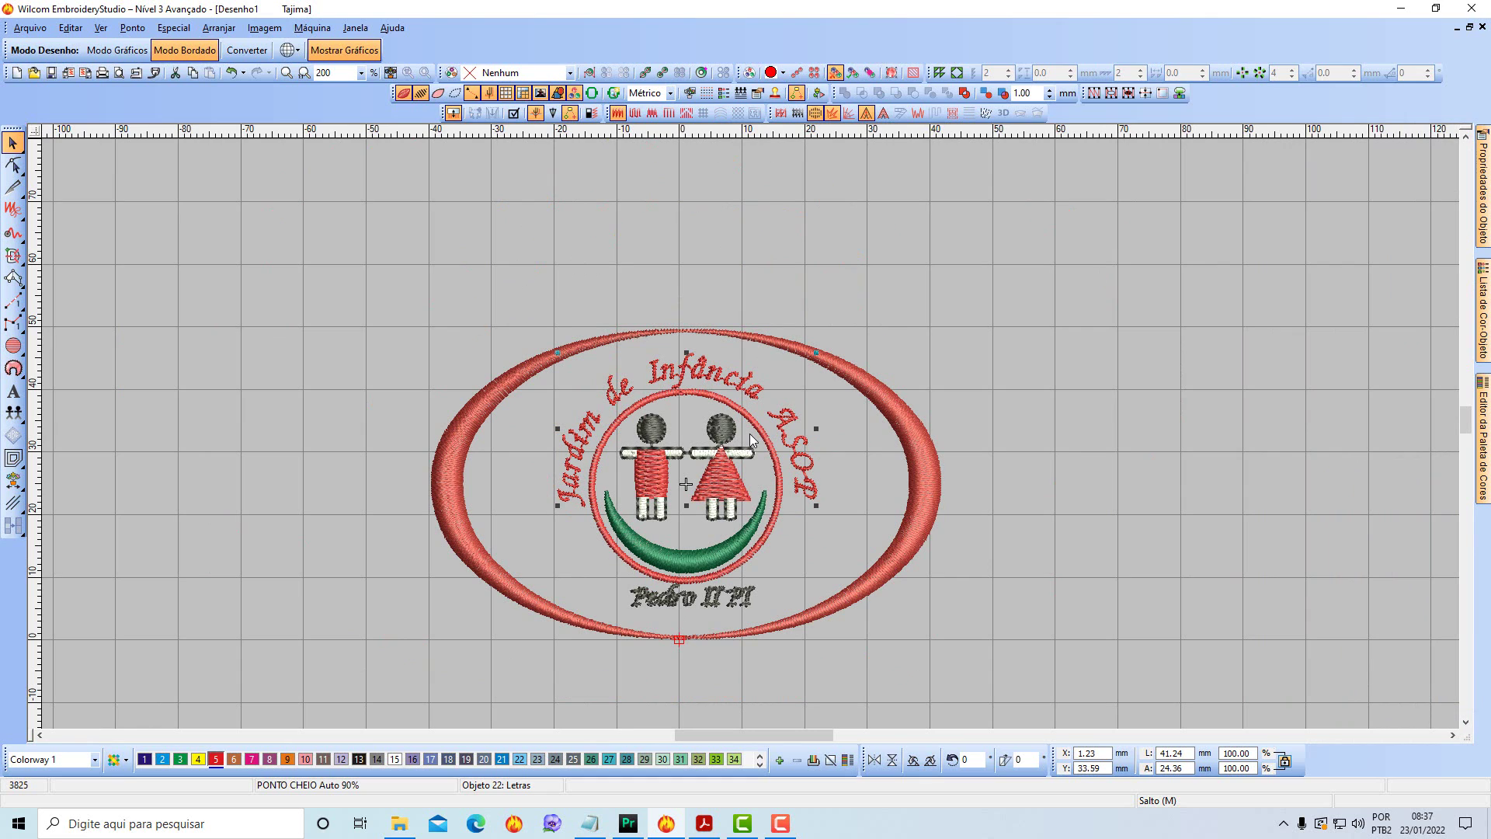
{"action": "left_click", "coordinate": [1484, 310]}
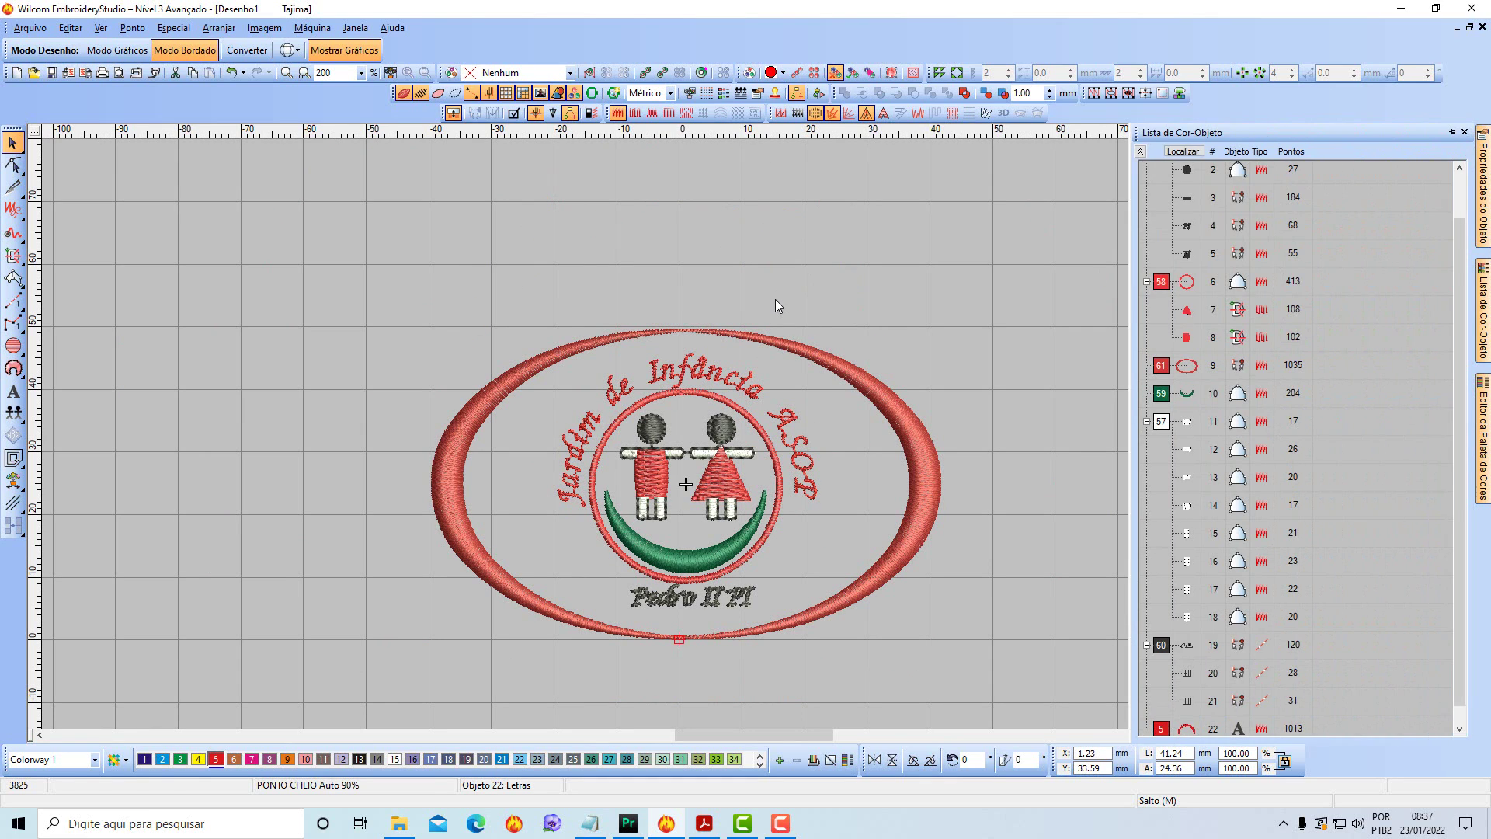
{"action": "key", "text": "z"}
{"action": "key", "text": "shift+z"}
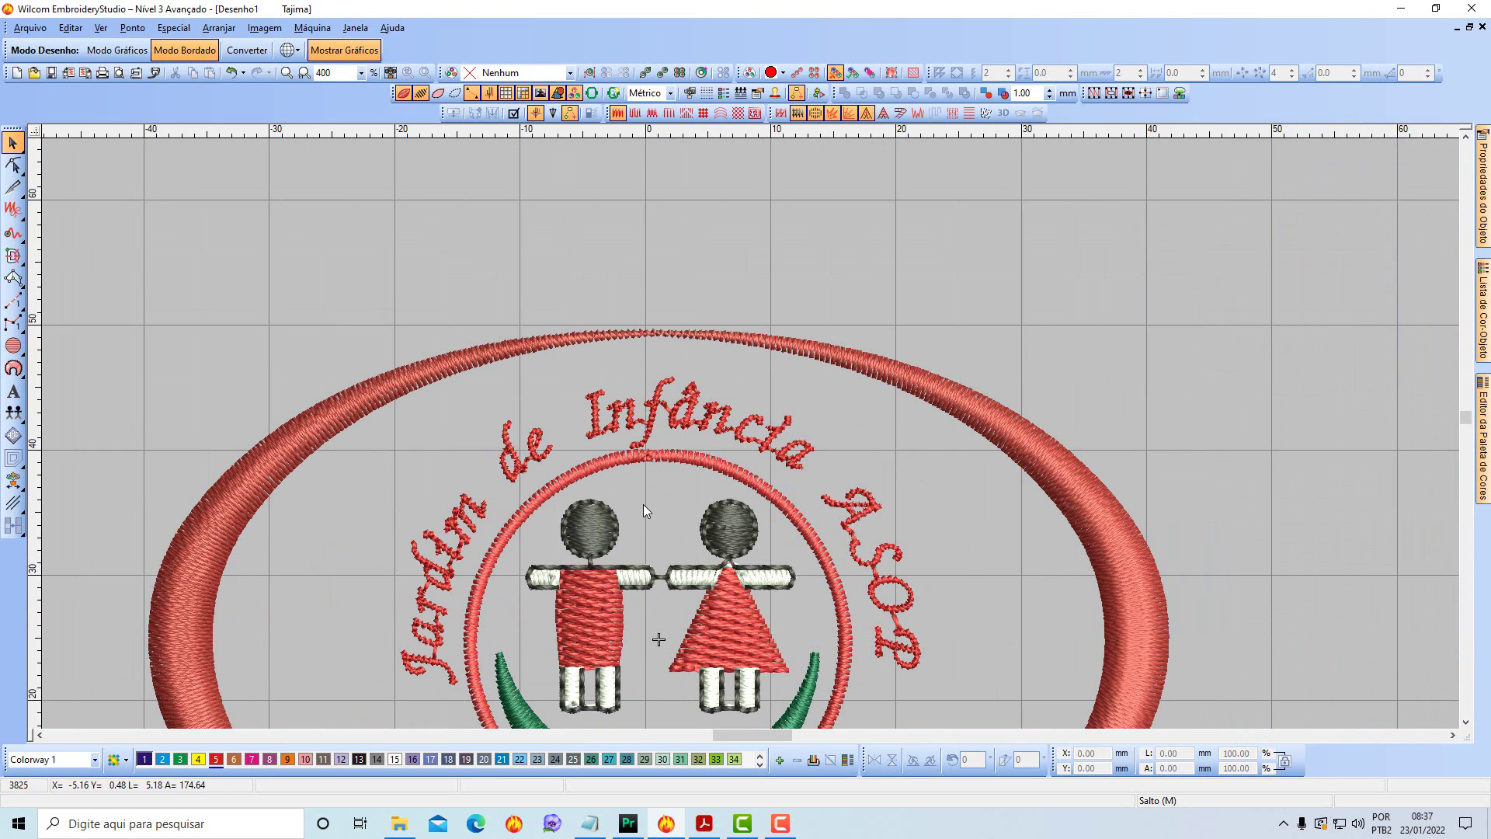
{"action": "key", "text": "z"}
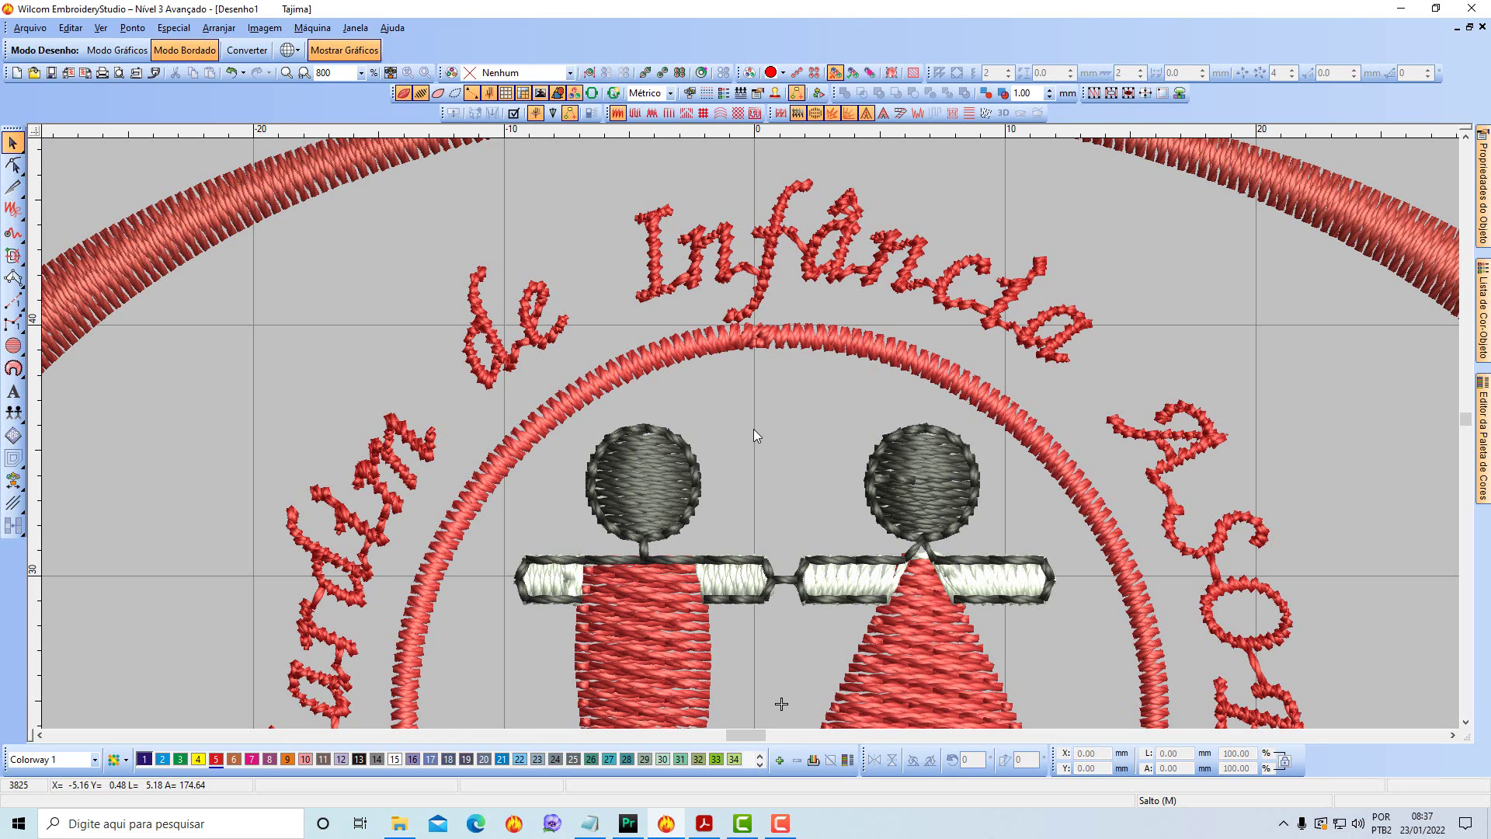
{"action": "key", "text": "n"}
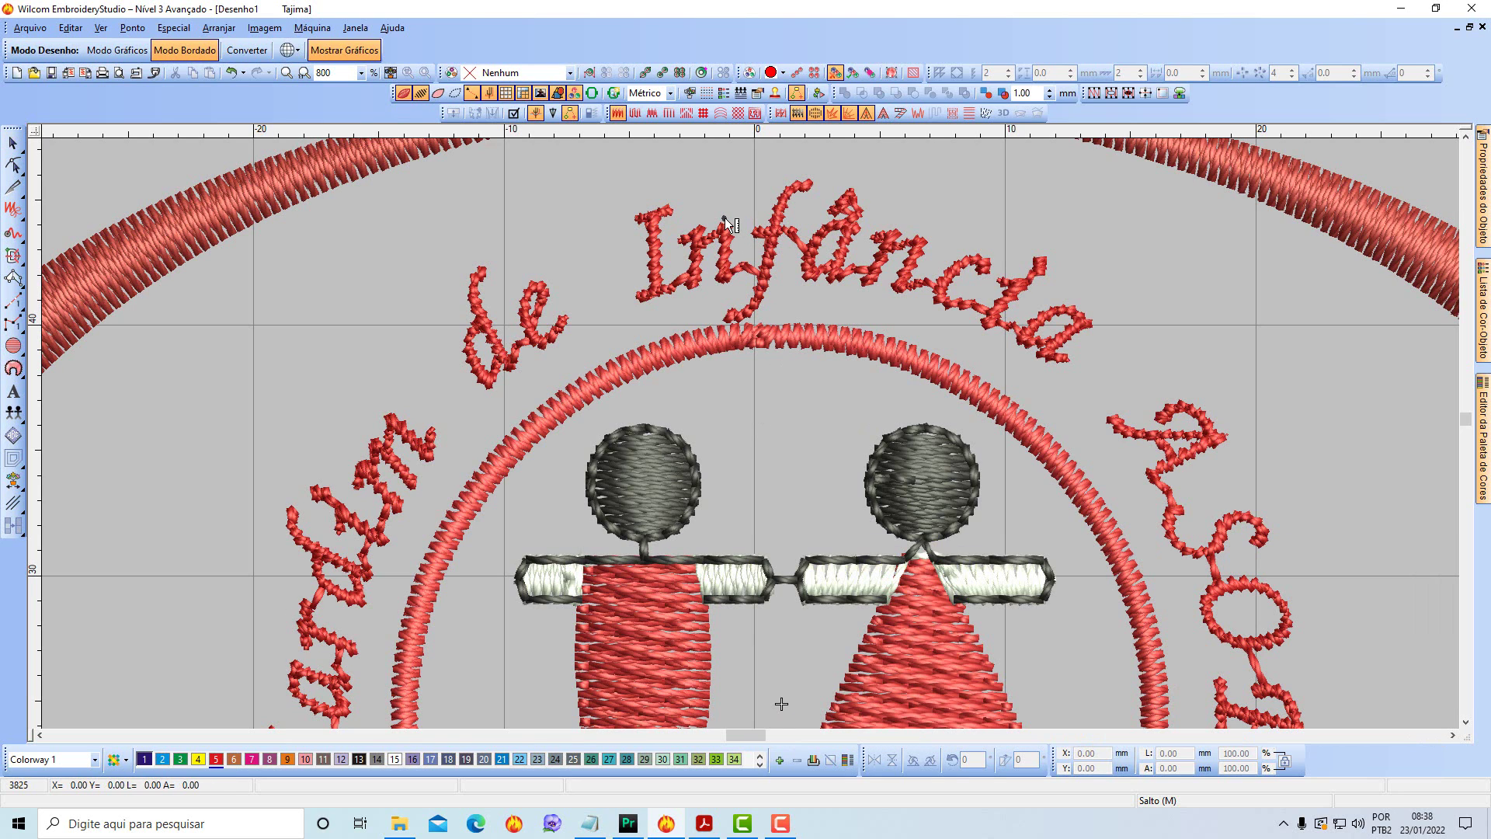
{"action": "left_click", "coordinate": [725, 217]}
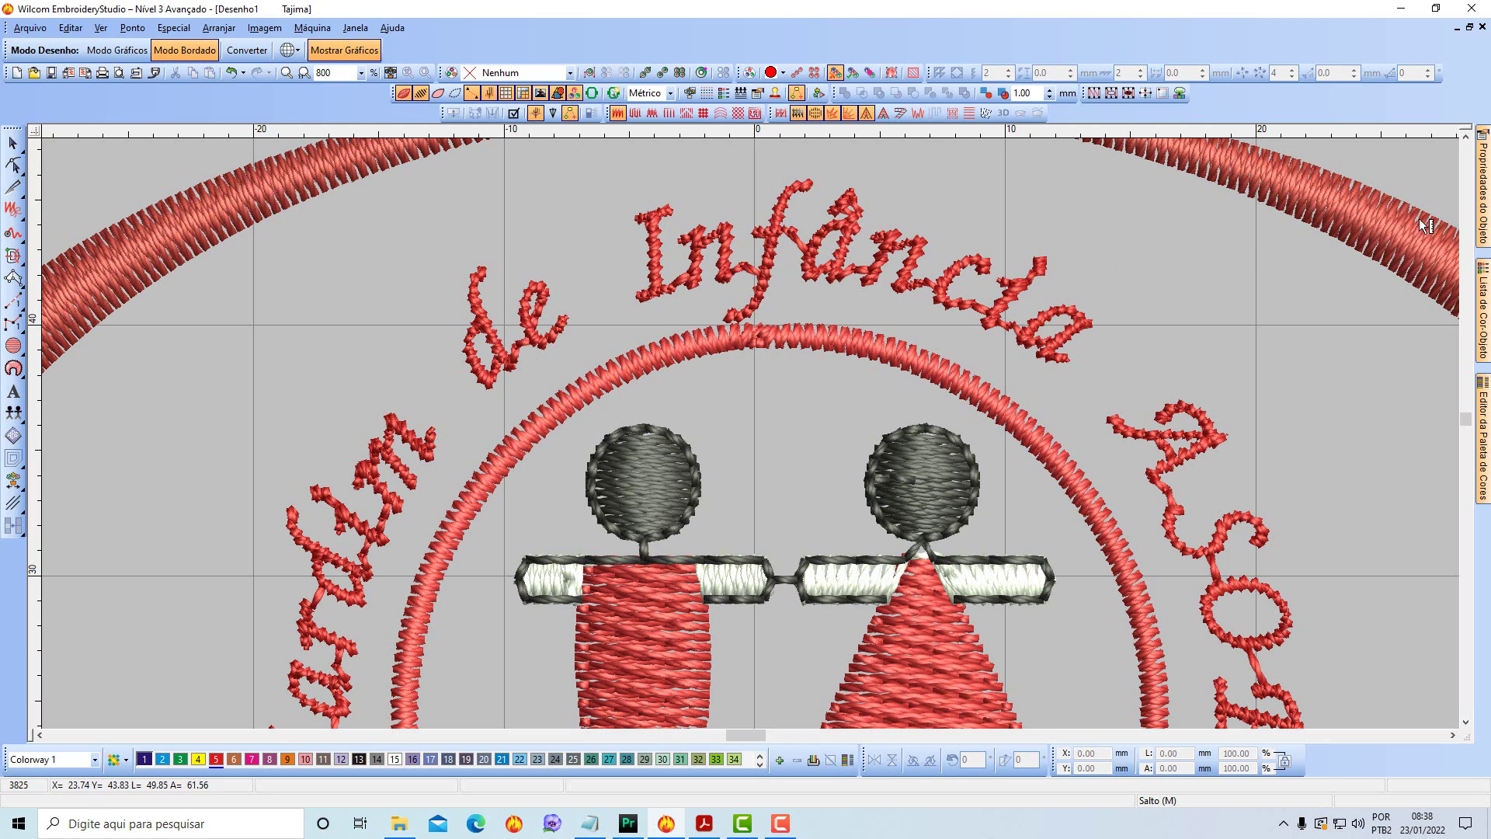
{"action": "key", "text": "Escape"}
Turn off automatic spacing for the arched red lettering's satin fill and set its stitch spacing to 0.50 mm.
{"action": "left_click", "coordinate": [13, 143]}
{"action": "key", "text": "ctrl+a"}
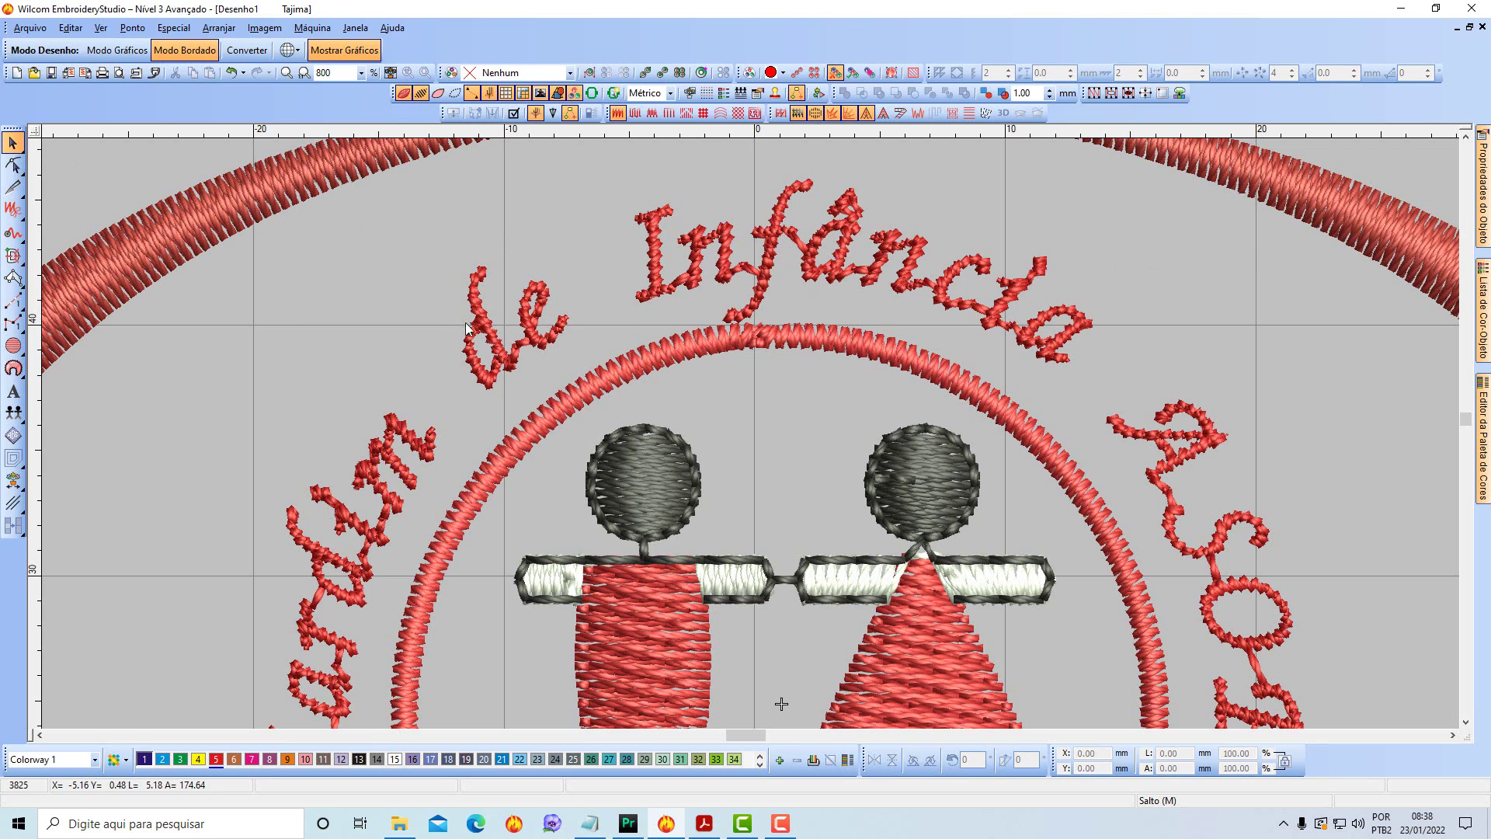
{"action": "mouse_move", "coordinate": [1486, 216]}
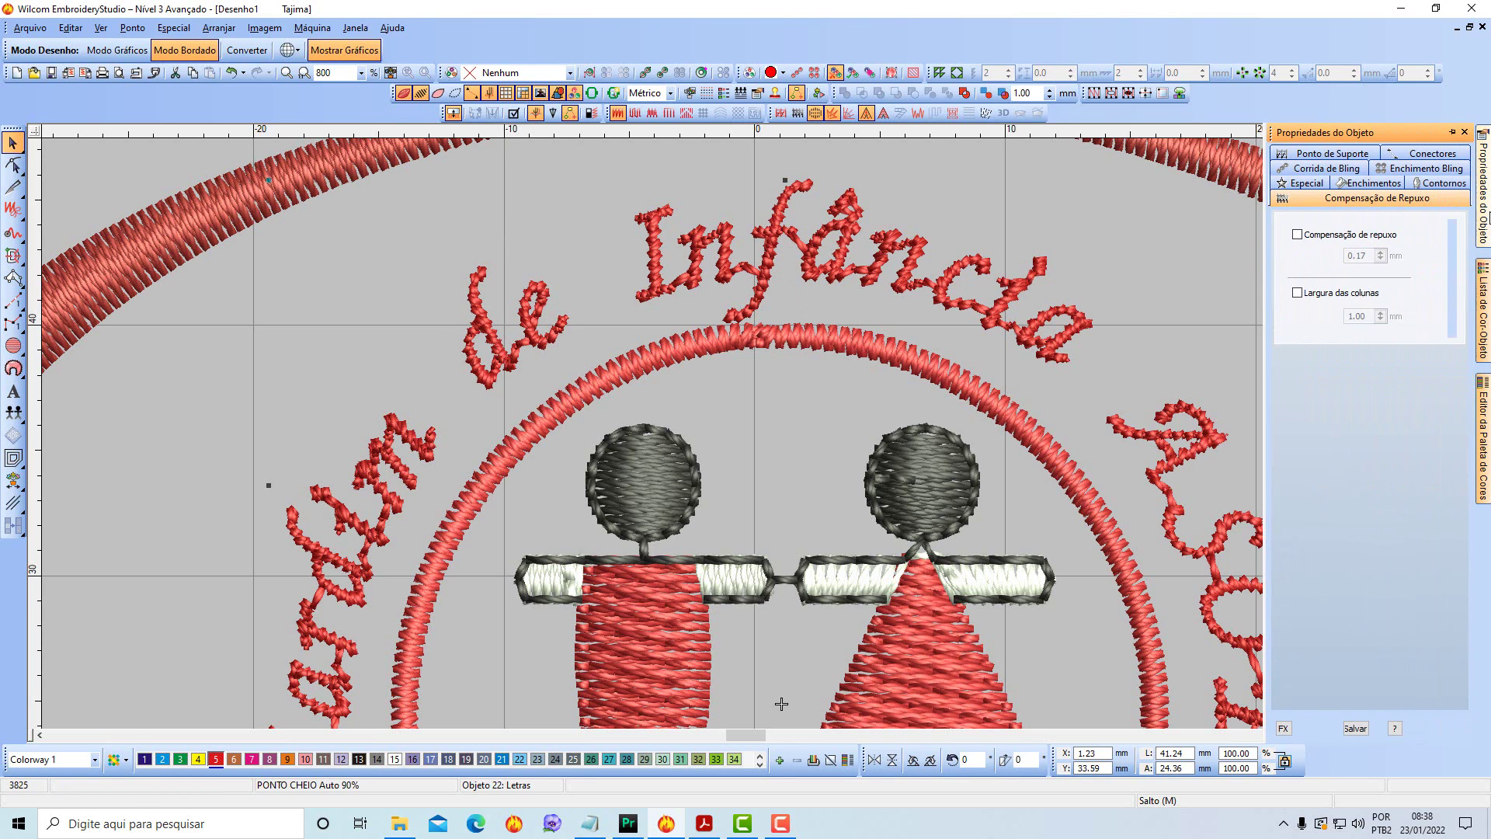
{"action": "left_click", "coordinate": [1369, 184]}
{"action": "left_click", "coordinate": [1298, 301]}
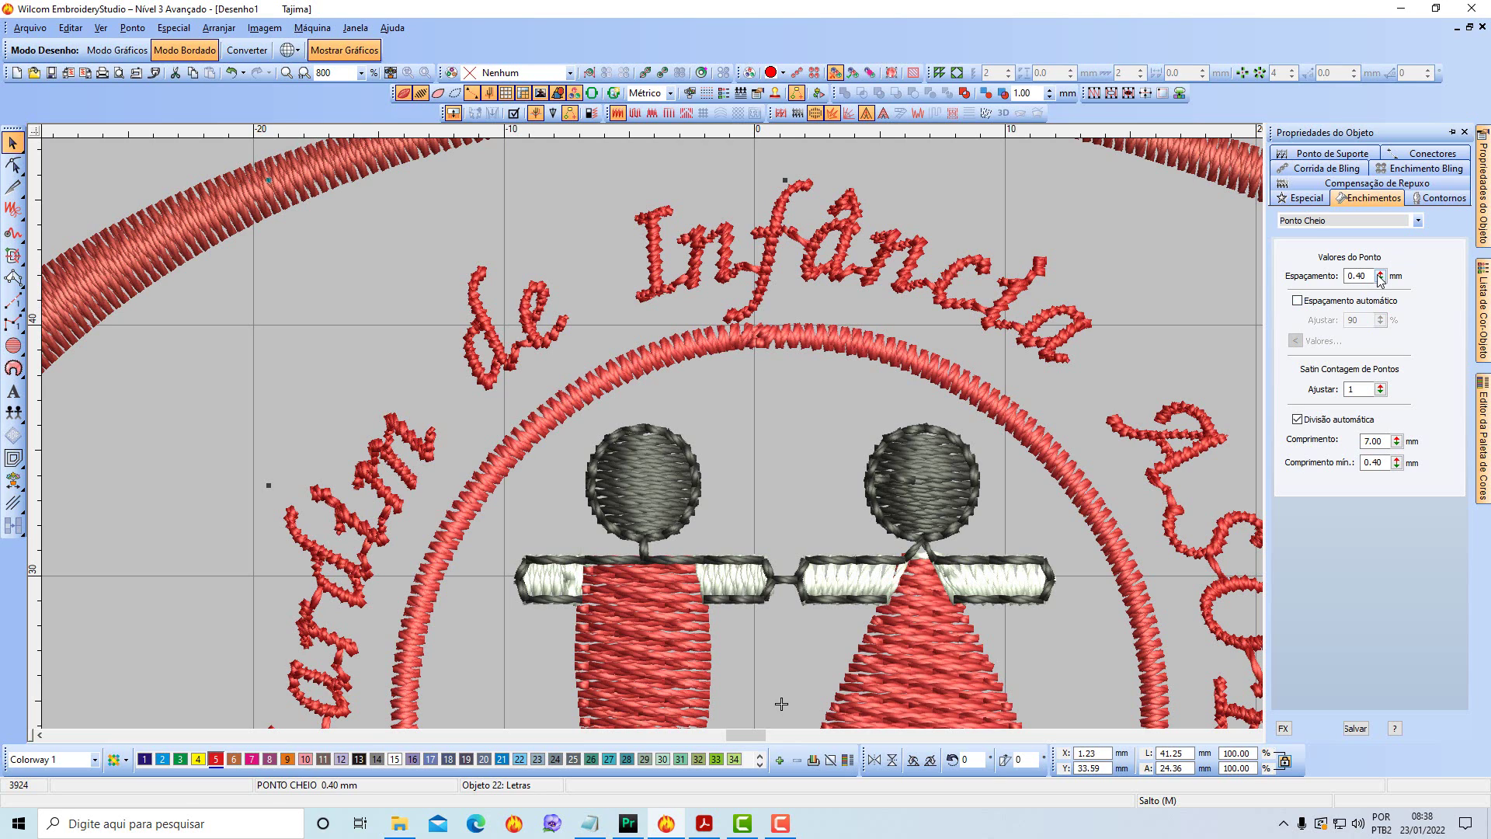
{"action": "left_click_drag", "start_coordinate": [1380, 277], "coordinate": [1305, 319]}
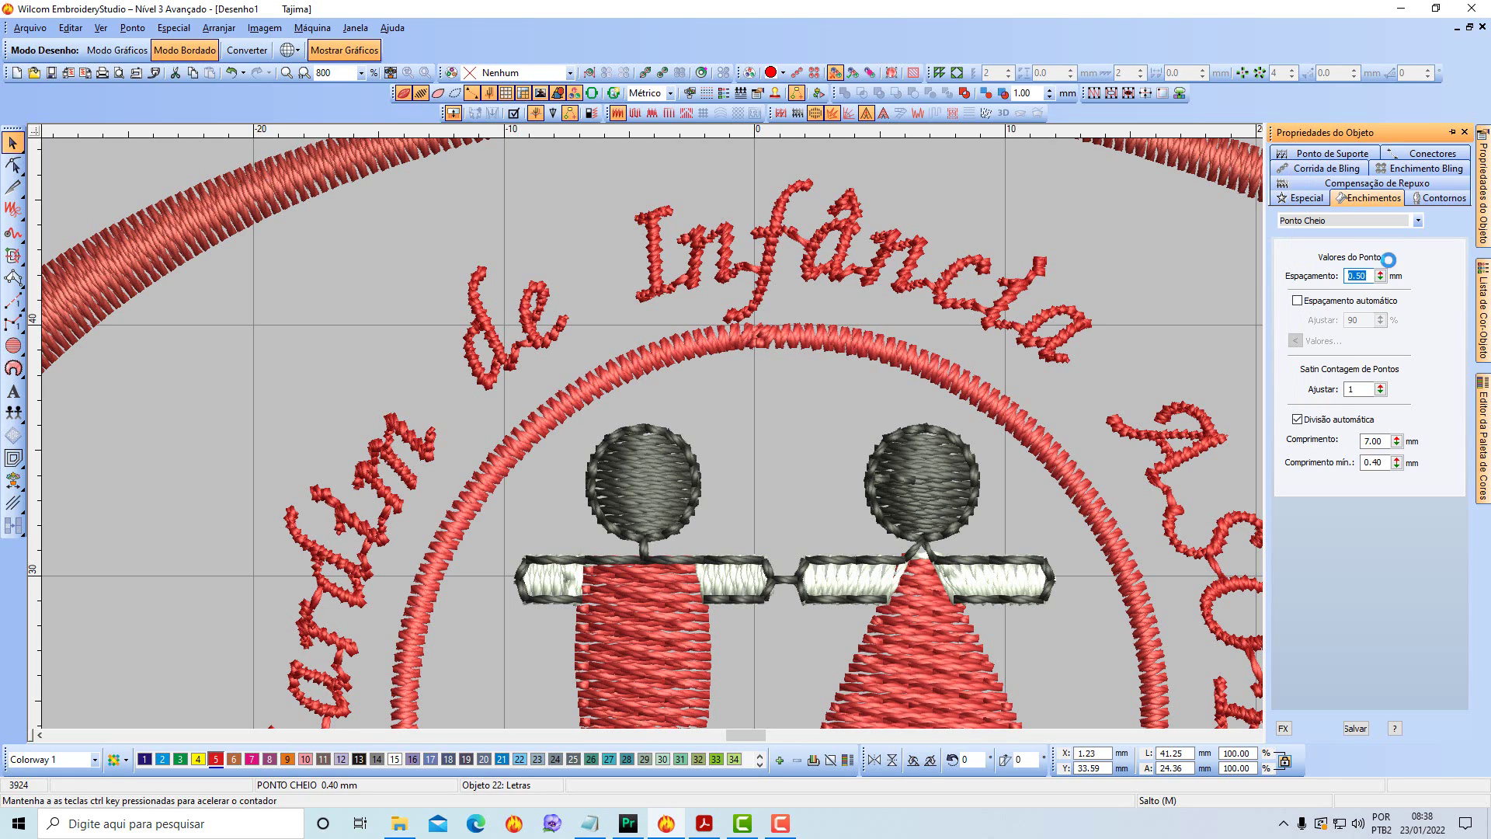
Enable pull compensation for the arched red lettering and set it to 0.27 mm.
{"action": "left_click", "coordinate": [1376, 187]}
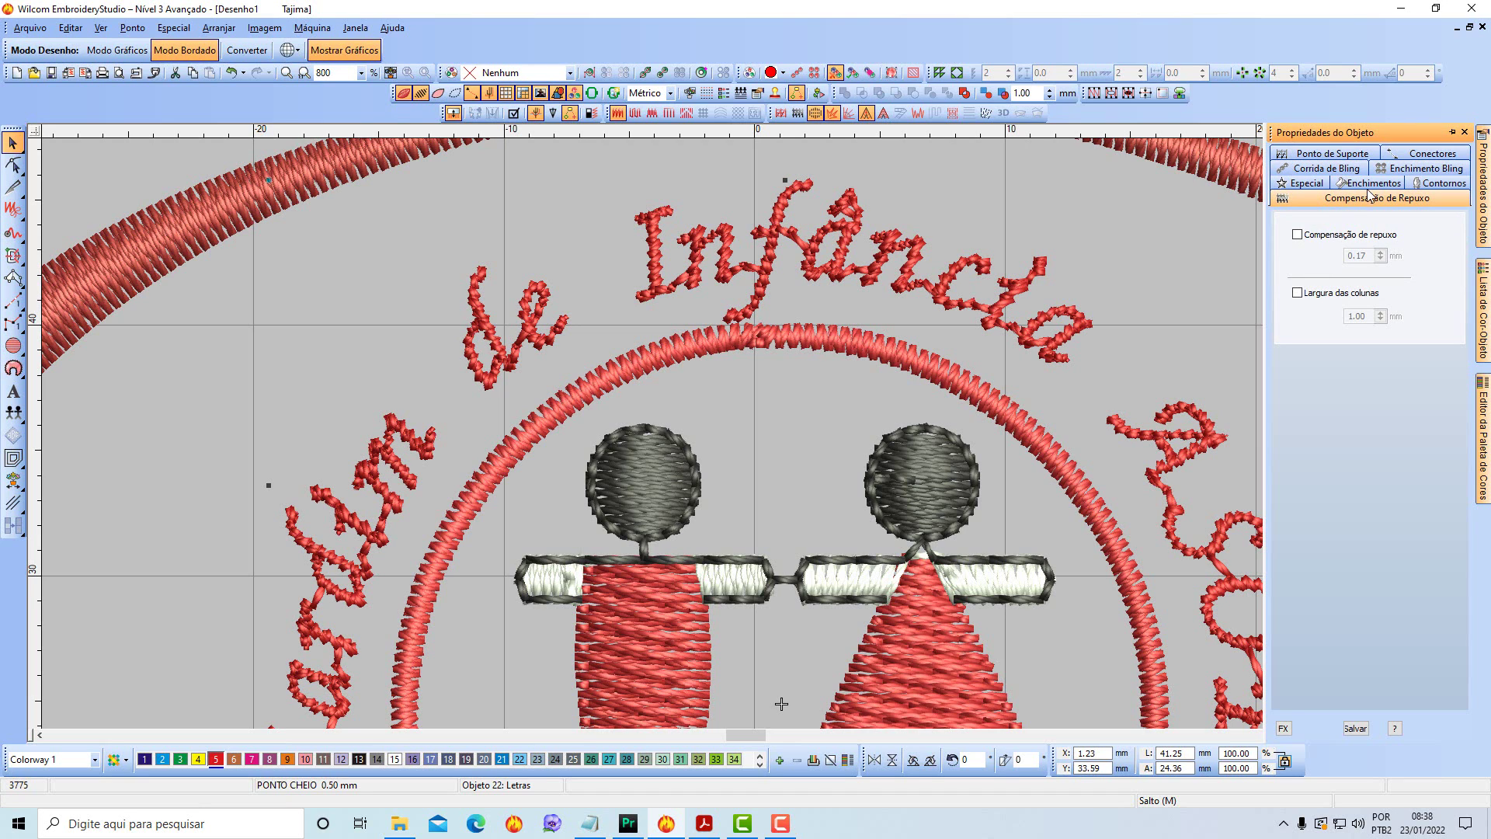
{"action": "left_click", "coordinate": [1353, 254]}
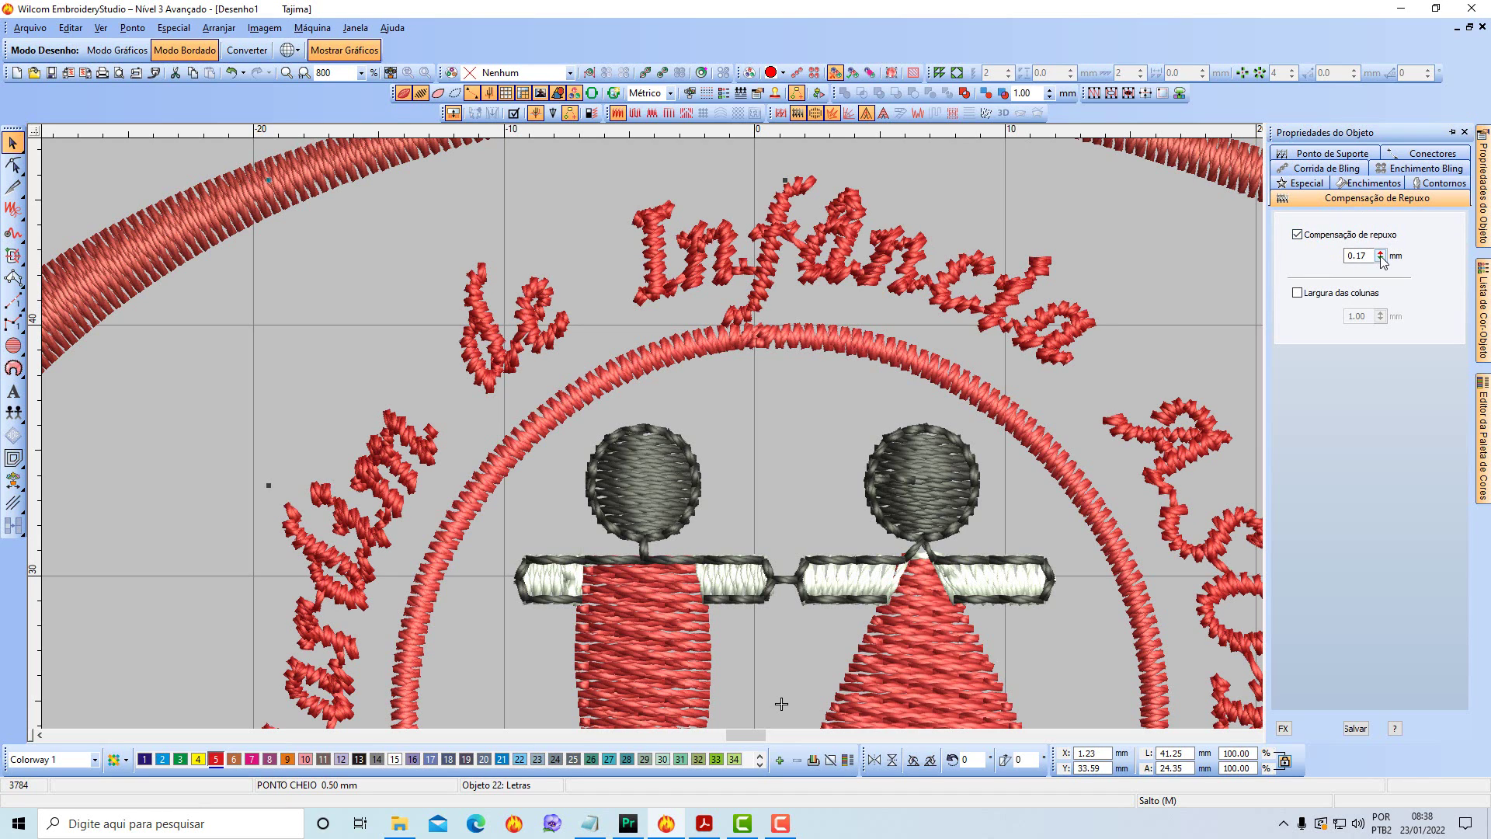
{"action": "left_click_drag", "start_coordinate": [1383, 260], "coordinate": [1310, 247]}
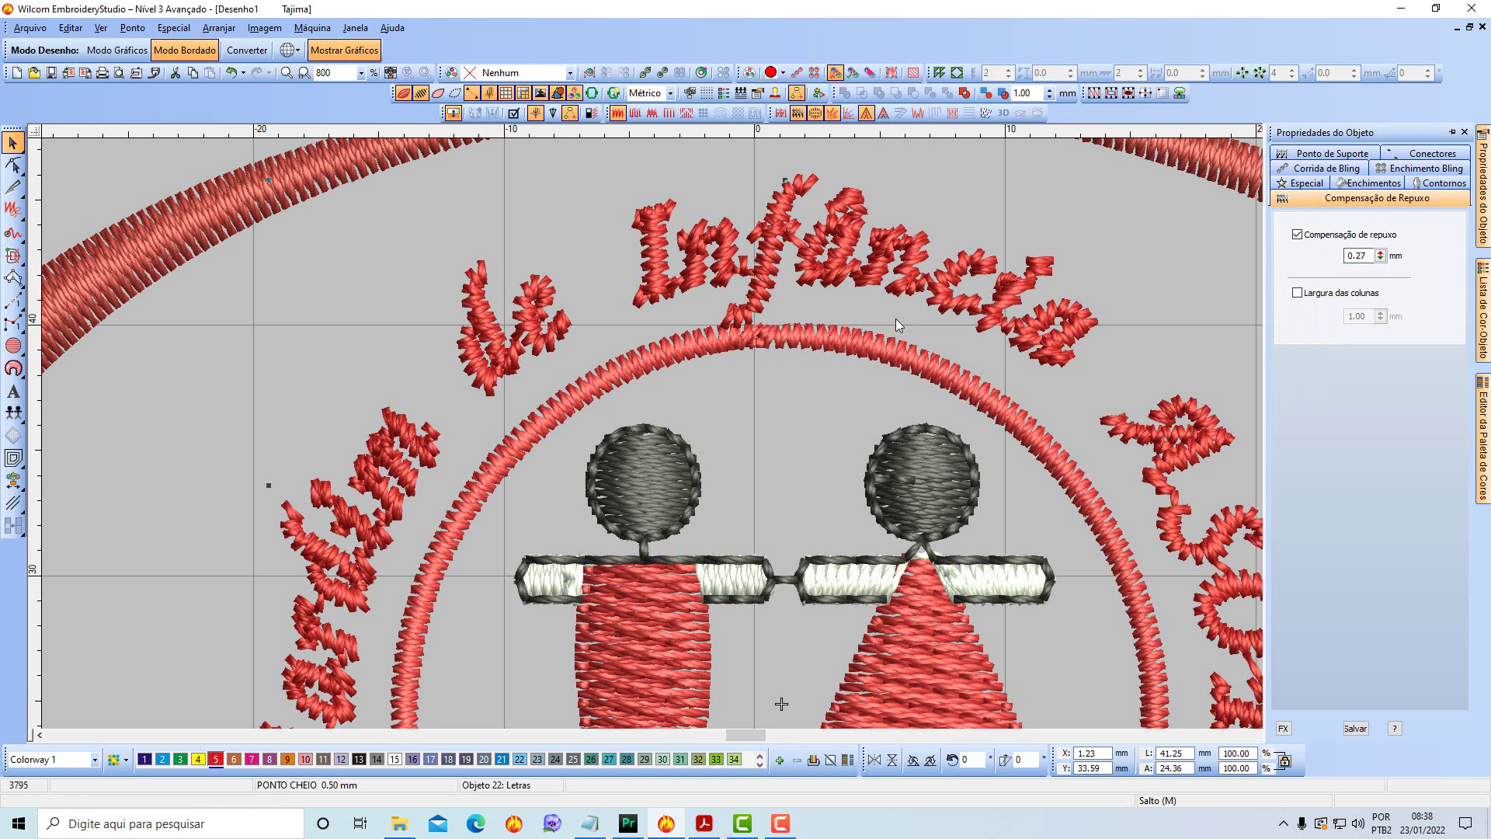
Examine the whole logo and check the separate stitched pieces of the "Pedro II PI" caption below the crescent.
{"action": "key", "text": "shift+z"}
{"action": "key", "text": "shift+z"}
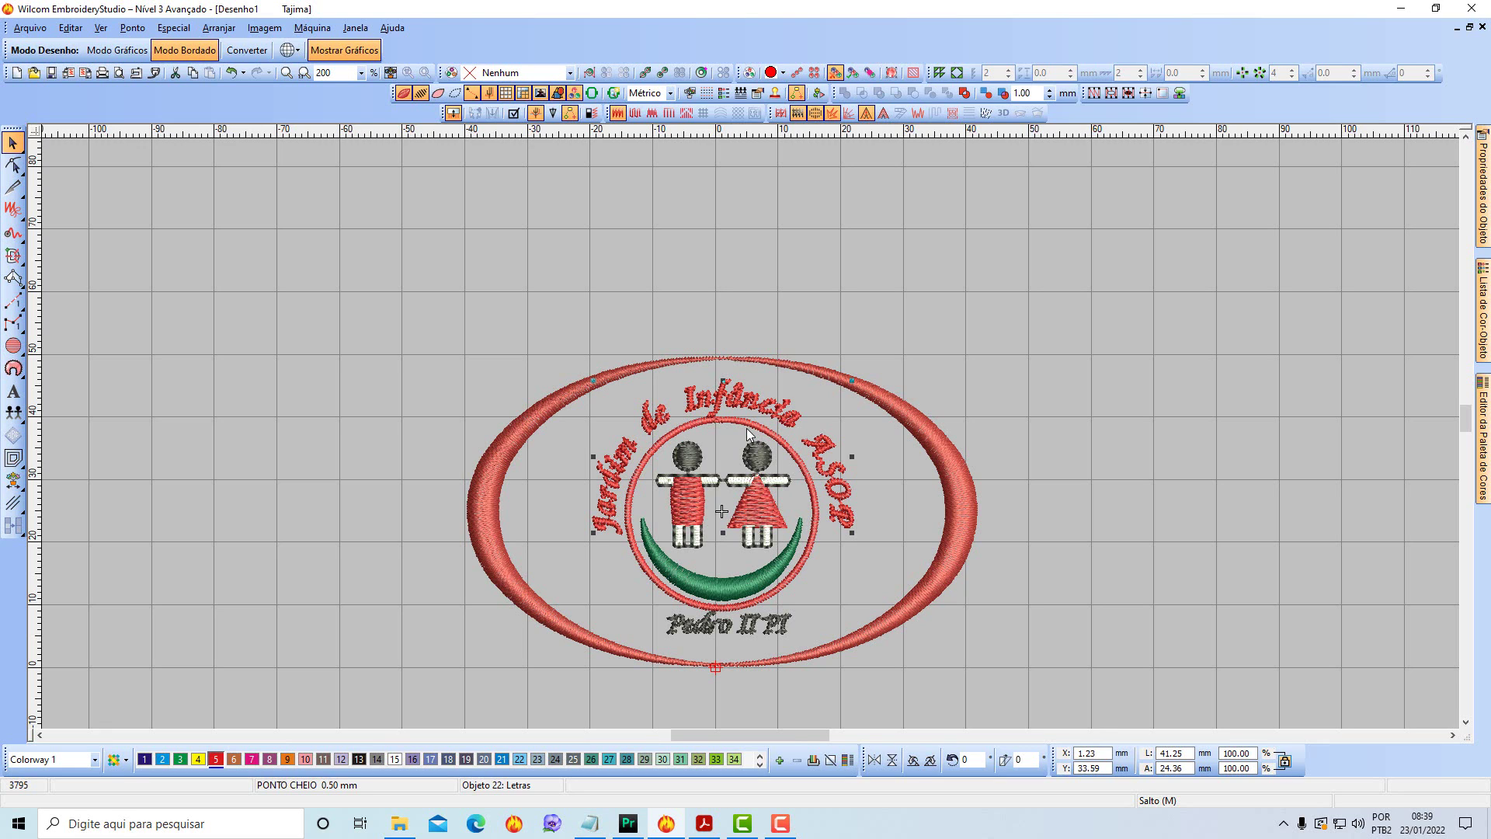
{"action": "scroll", "coordinate": [747, 432], "scroll_direction": "up", "scroll_amount": 1}
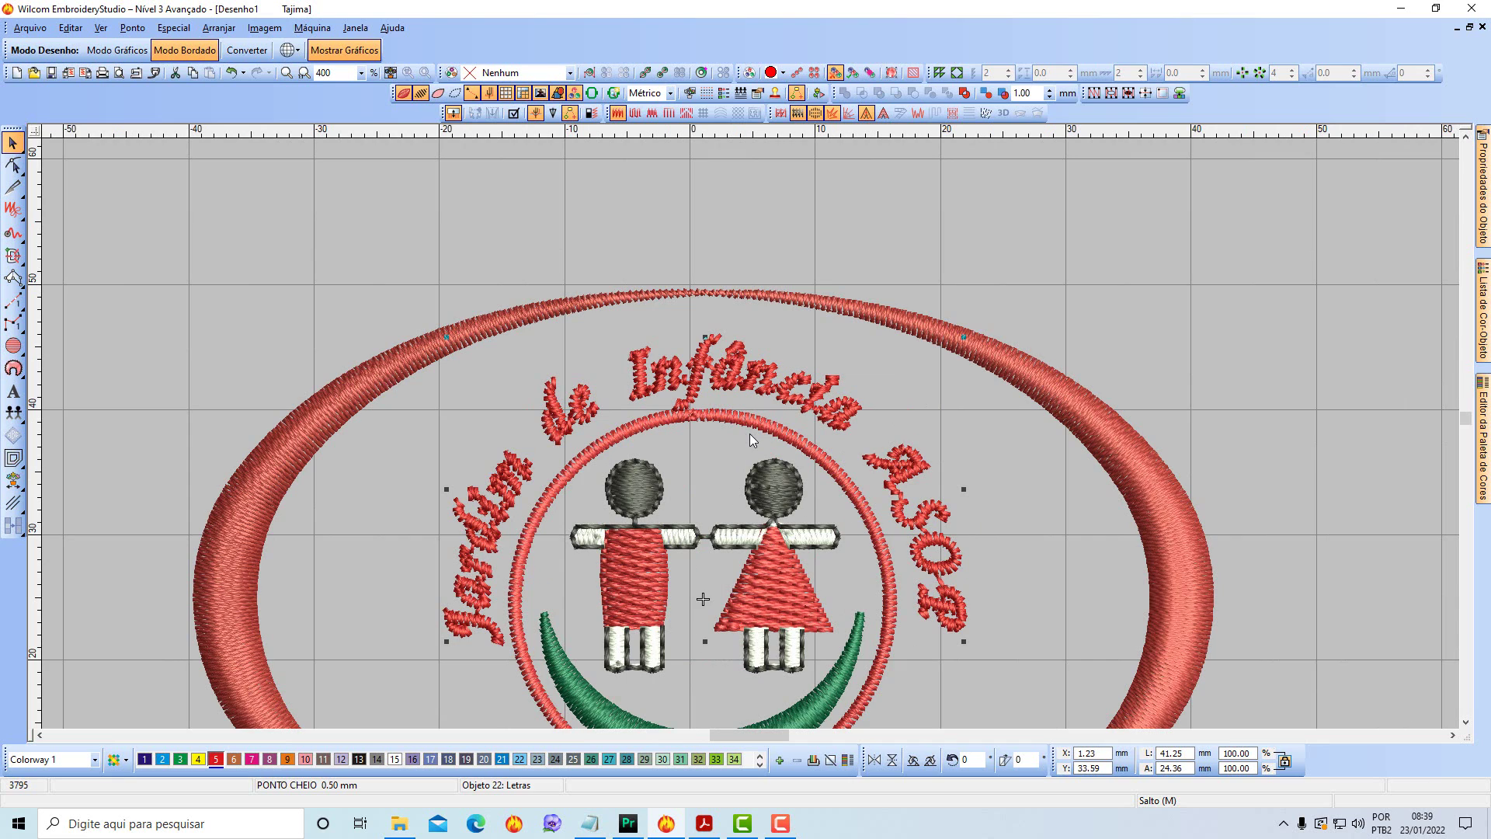
{"action": "scroll", "coordinate": [749, 434], "scroll_direction": "down", "scroll_amount": 1}
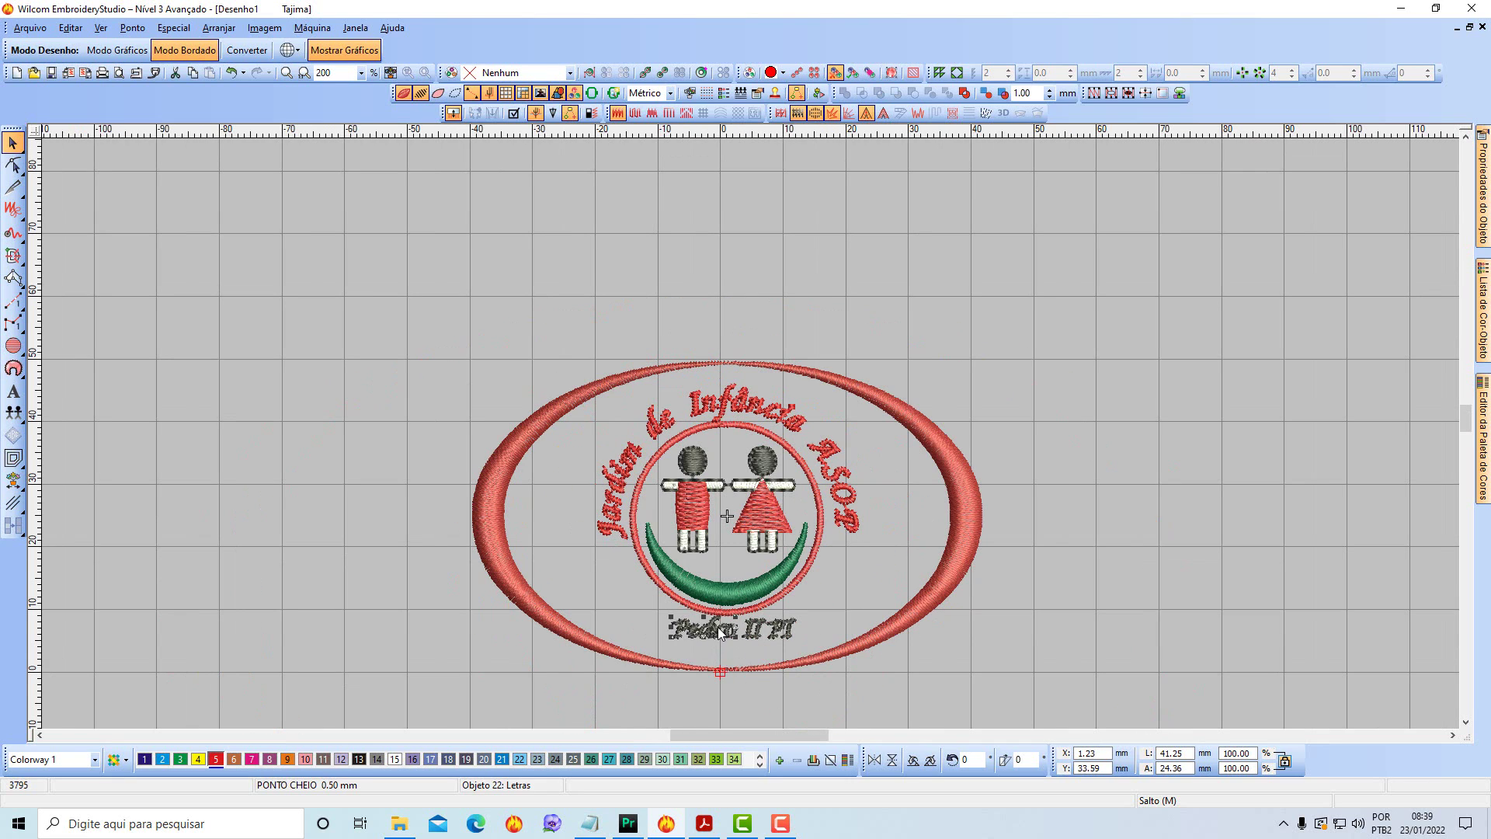
{"action": "left_click", "coordinate": [782, 626]}
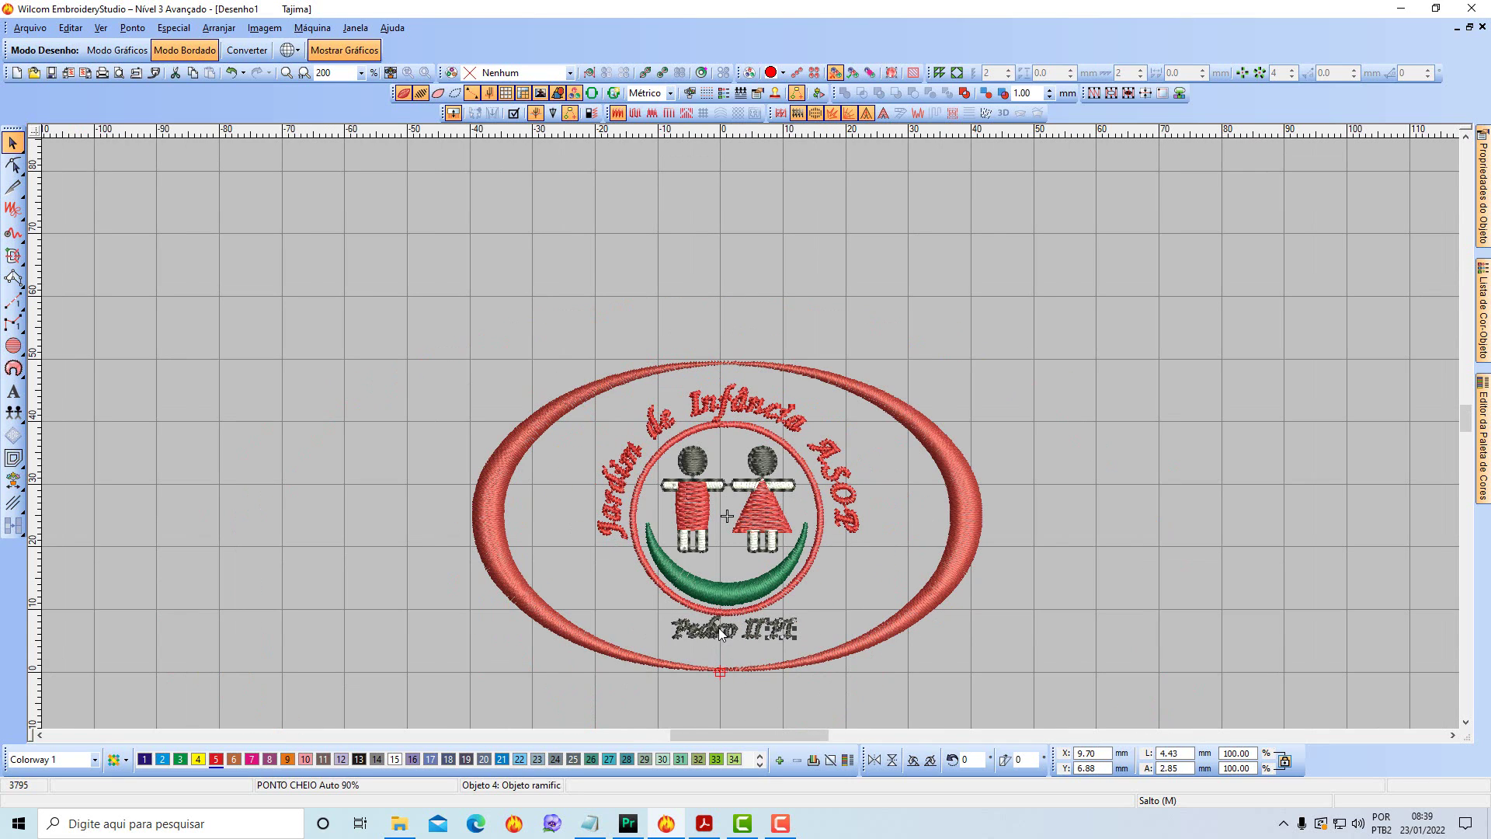
{"action": "scroll", "coordinate": [719, 627], "scroll_direction": "up", "scroll_amount": 1}
{"action": "left_click", "coordinate": [730, 435]}
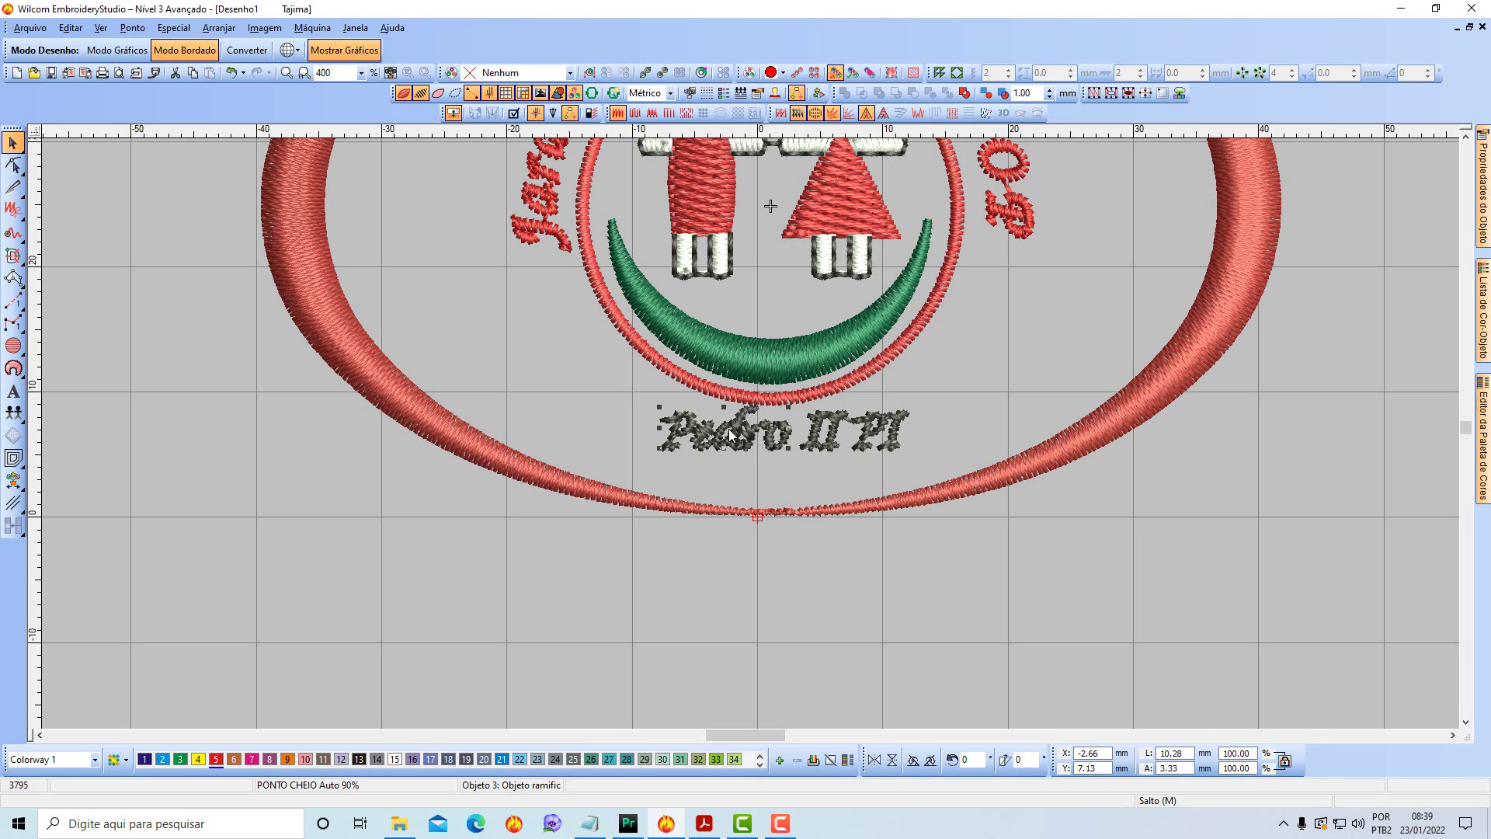
{"action": "left_click", "coordinate": [904, 432]}
{"action": "scroll", "coordinate": [921, 429], "scroll_direction": "down", "scroll_amount": 1}
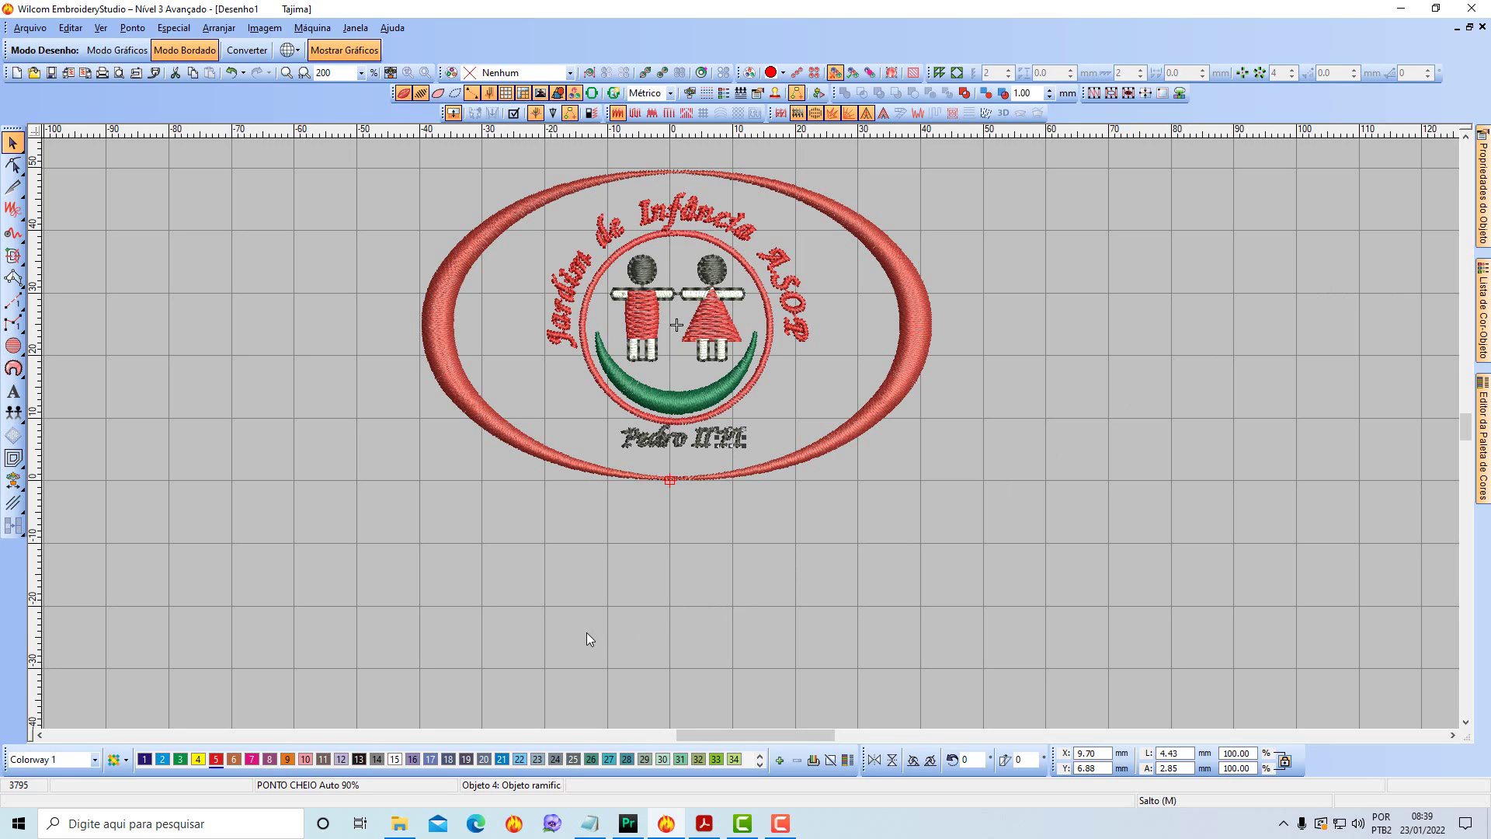
Create a new lettering object reading "Pedro II PI" in the empty area below the logo.
{"action": "left_click", "coordinate": [1371, 274]}
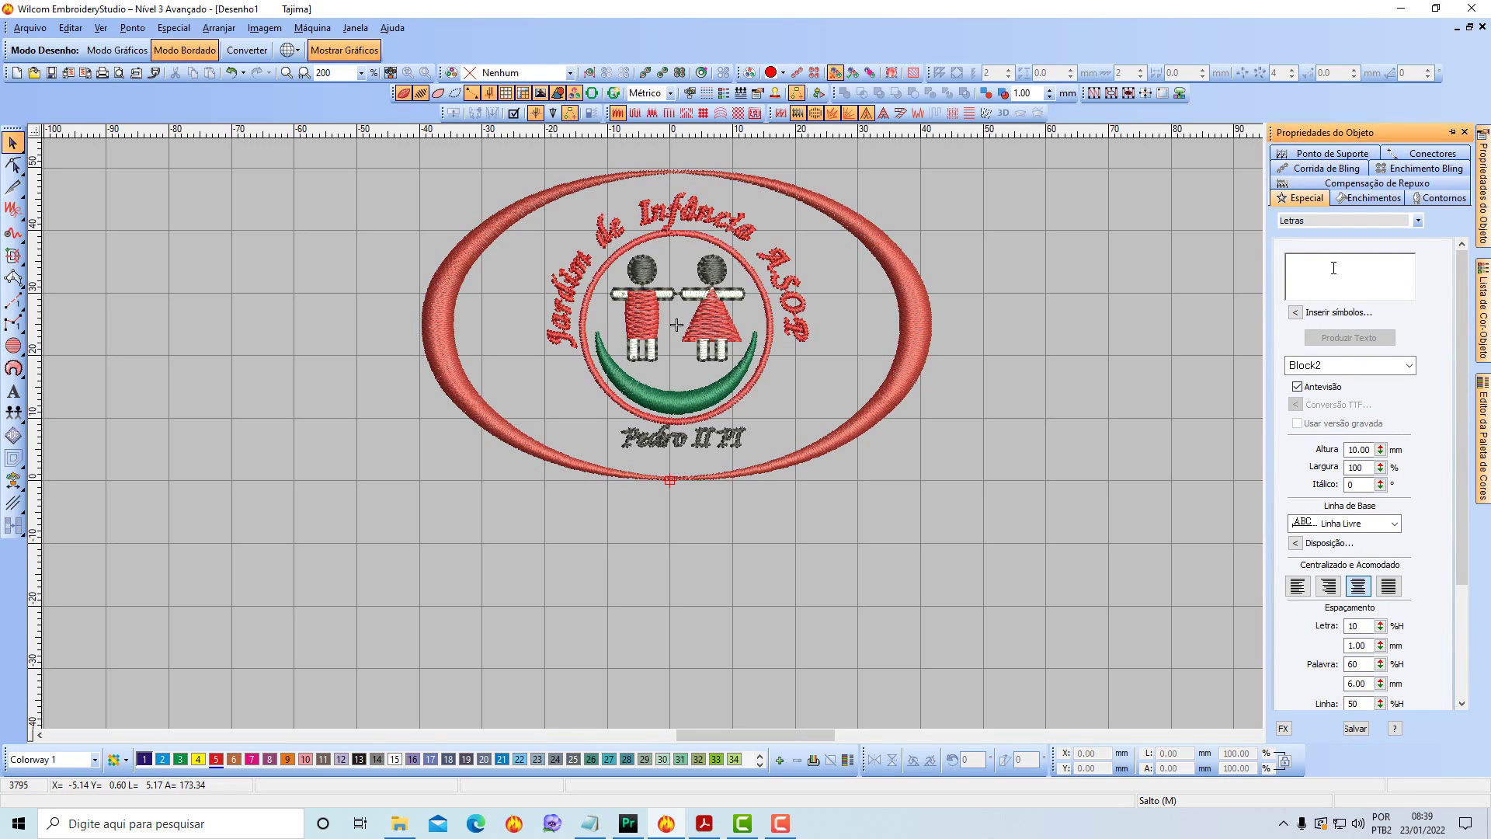
{"action": "type", "text": "Pedr"}
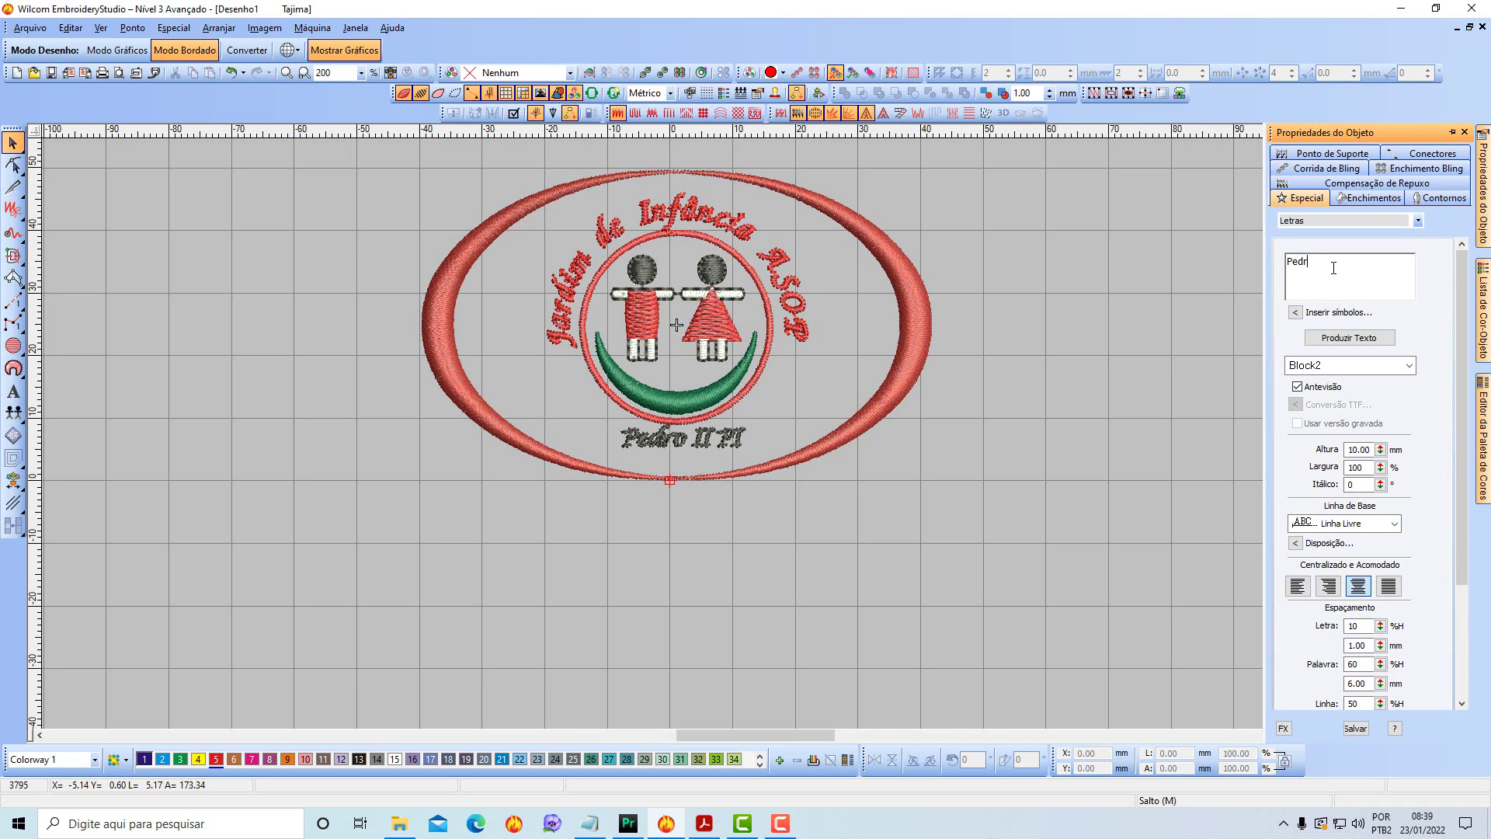
{"action": "type", "text": "o II PI"}
{"action": "left_click", "coordinate": [1340, 342]}
{"action": "left_click", "coordinate": [1339, 339]}
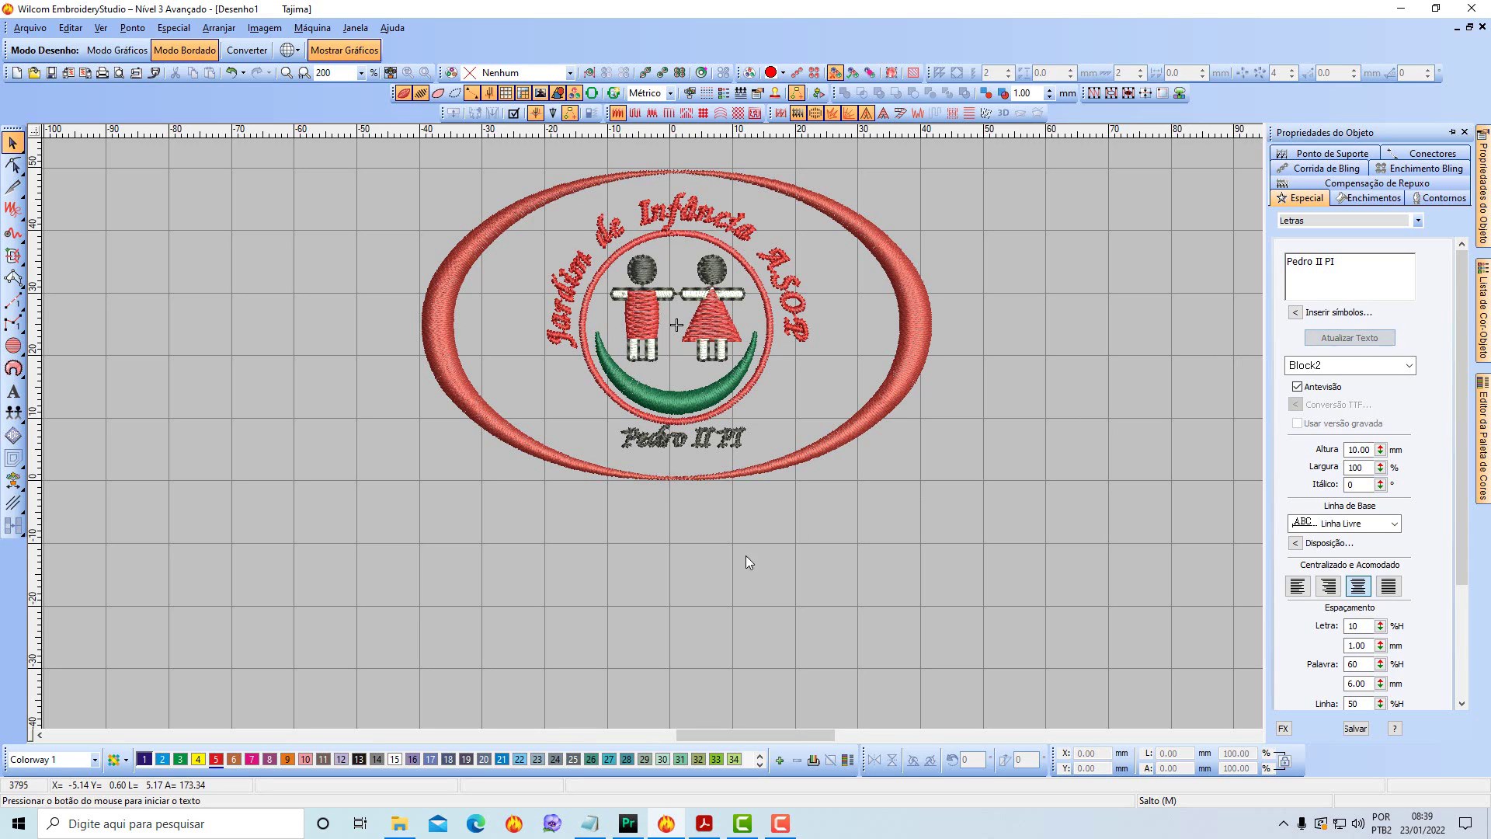
{"action": "left_click", "coordinate": [671, 561]}
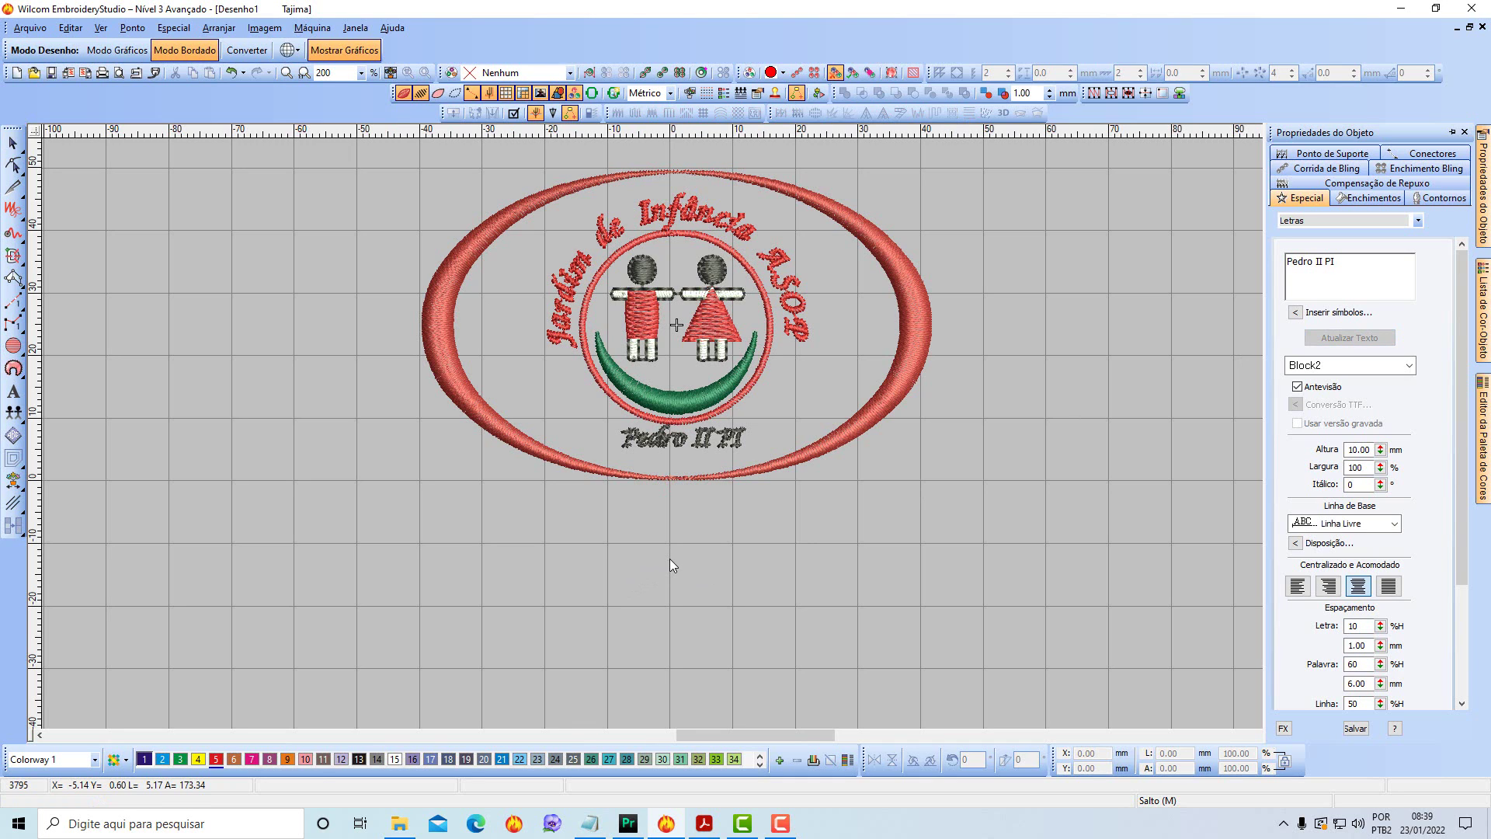
{"action": "key", "text": "g"}
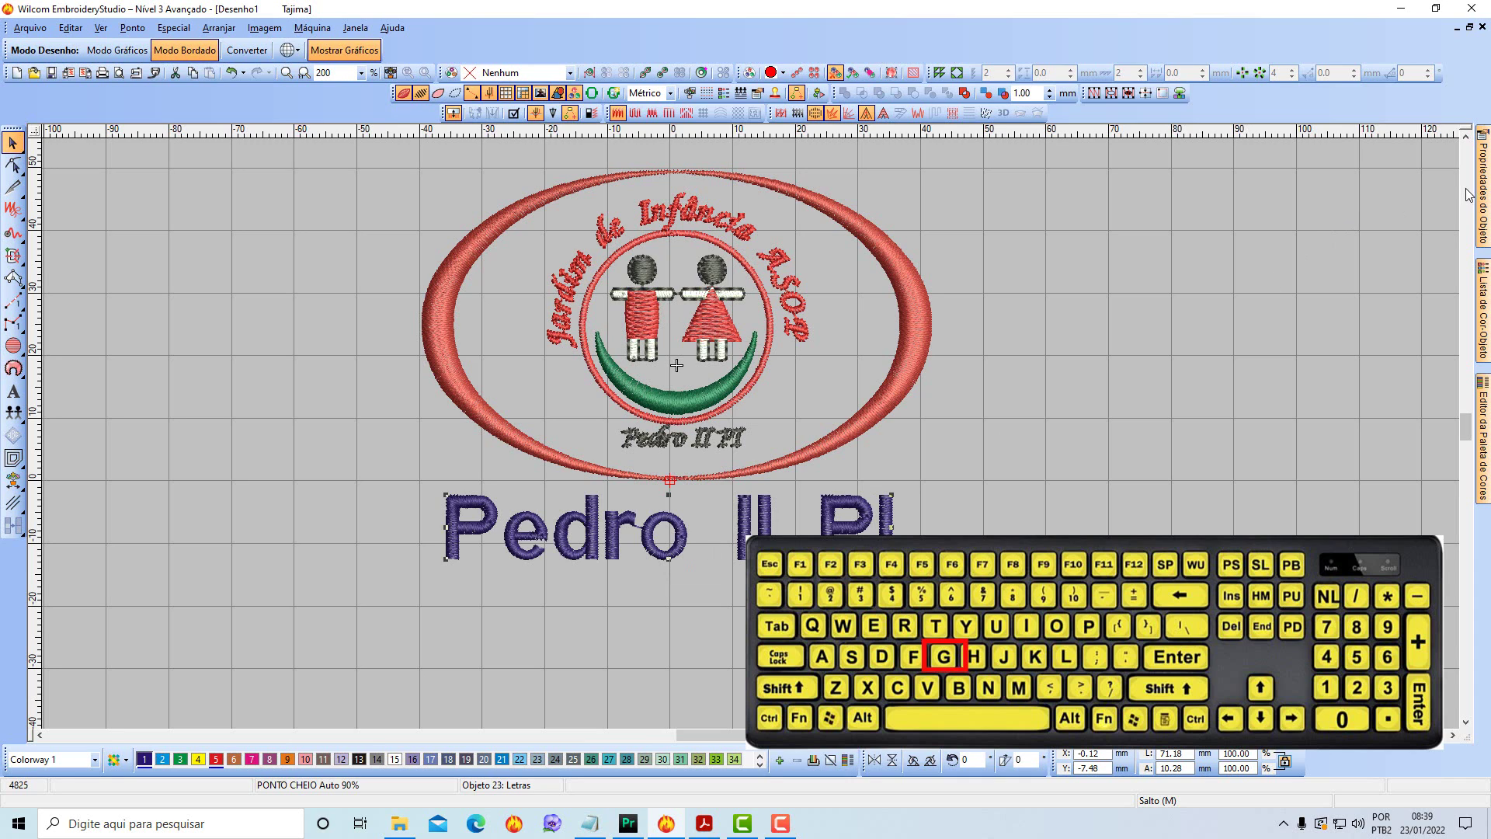
Change the new "Pedro II PI" lettering's font to Chancery.
{"action": "mouse_move", "coordinate": [1485, 185]}
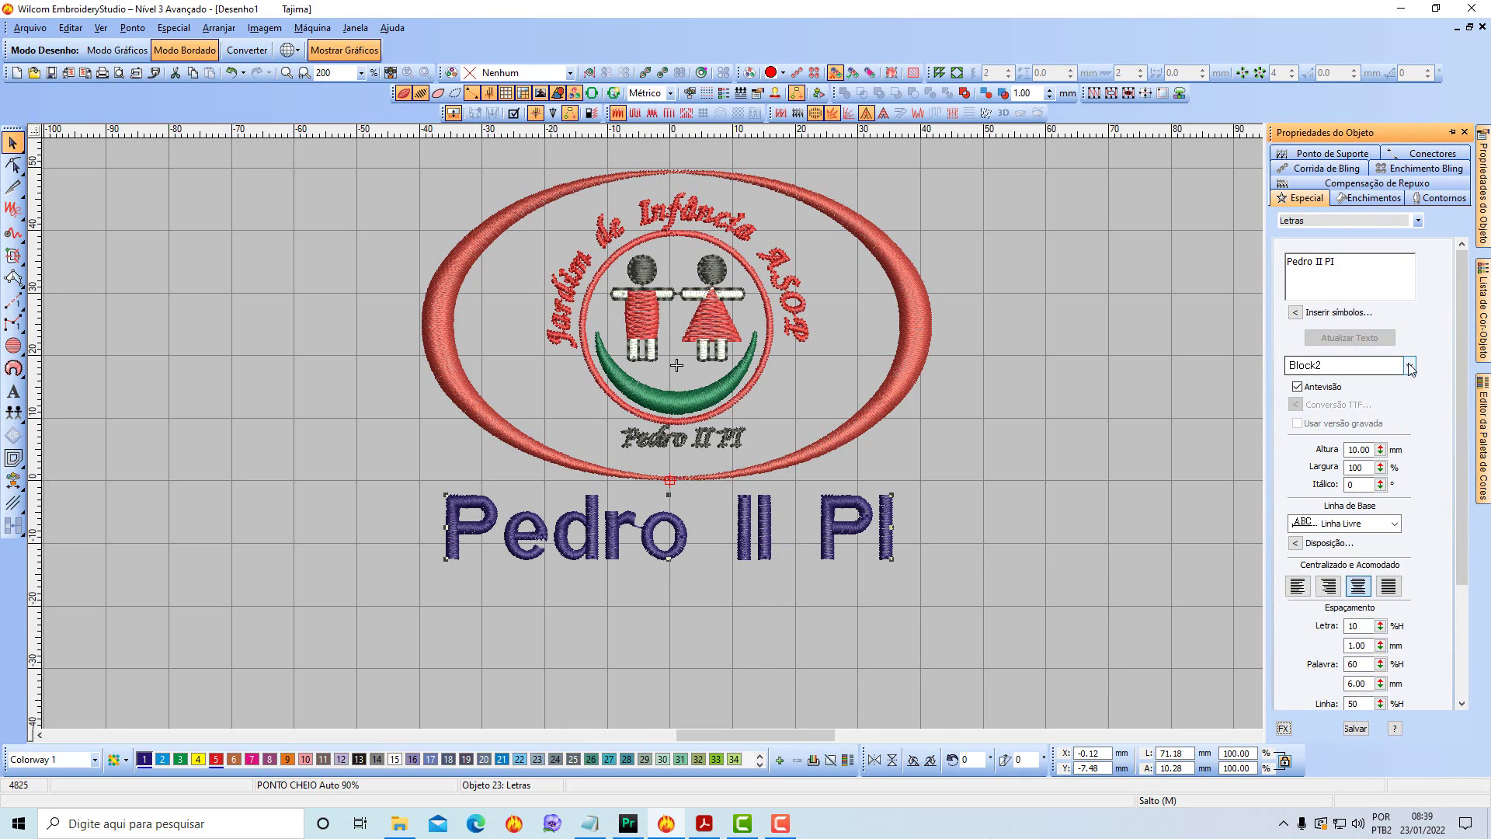
{"action": "left_click", "coordinate": [1410, 366]}
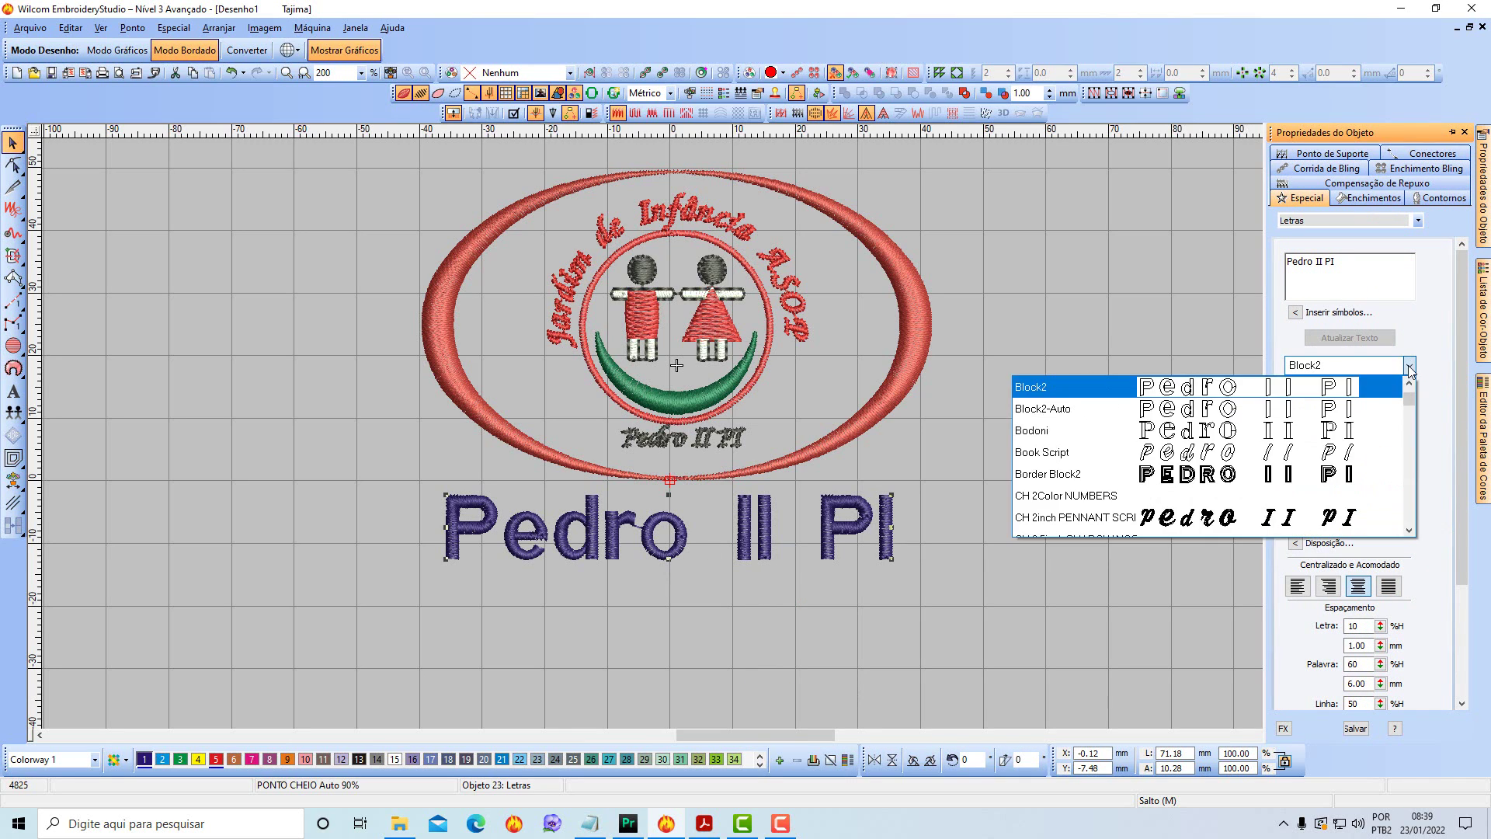
{"action": "scroll", "coordinate": [1233, 442], "scroll_direction": "down", "scroll_amount": 5}
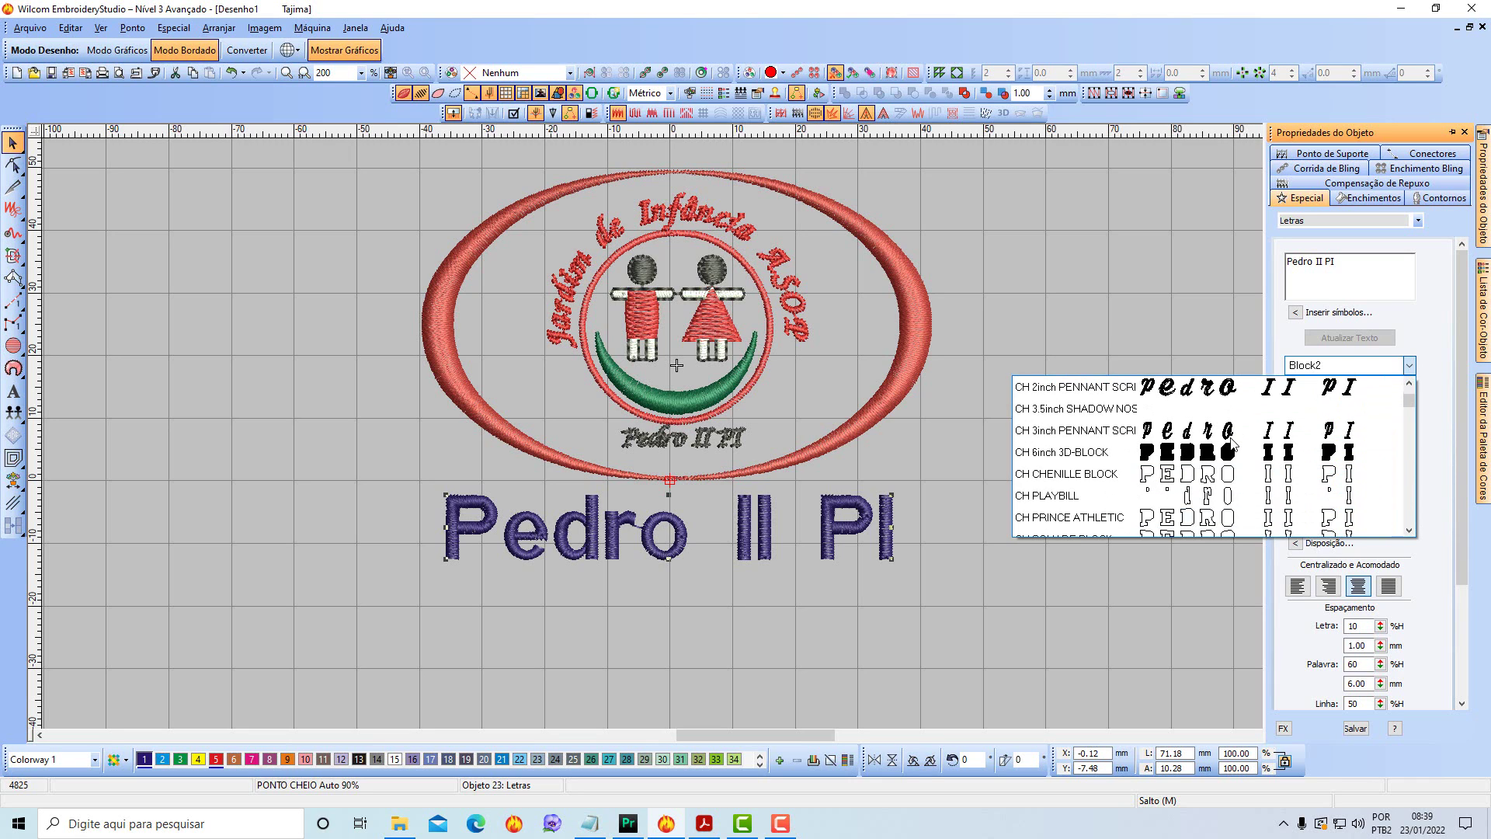
{"action": "scroll", "coordinate": [1233, 443], "scroll_direction": "down", "scroll_amount": 1}
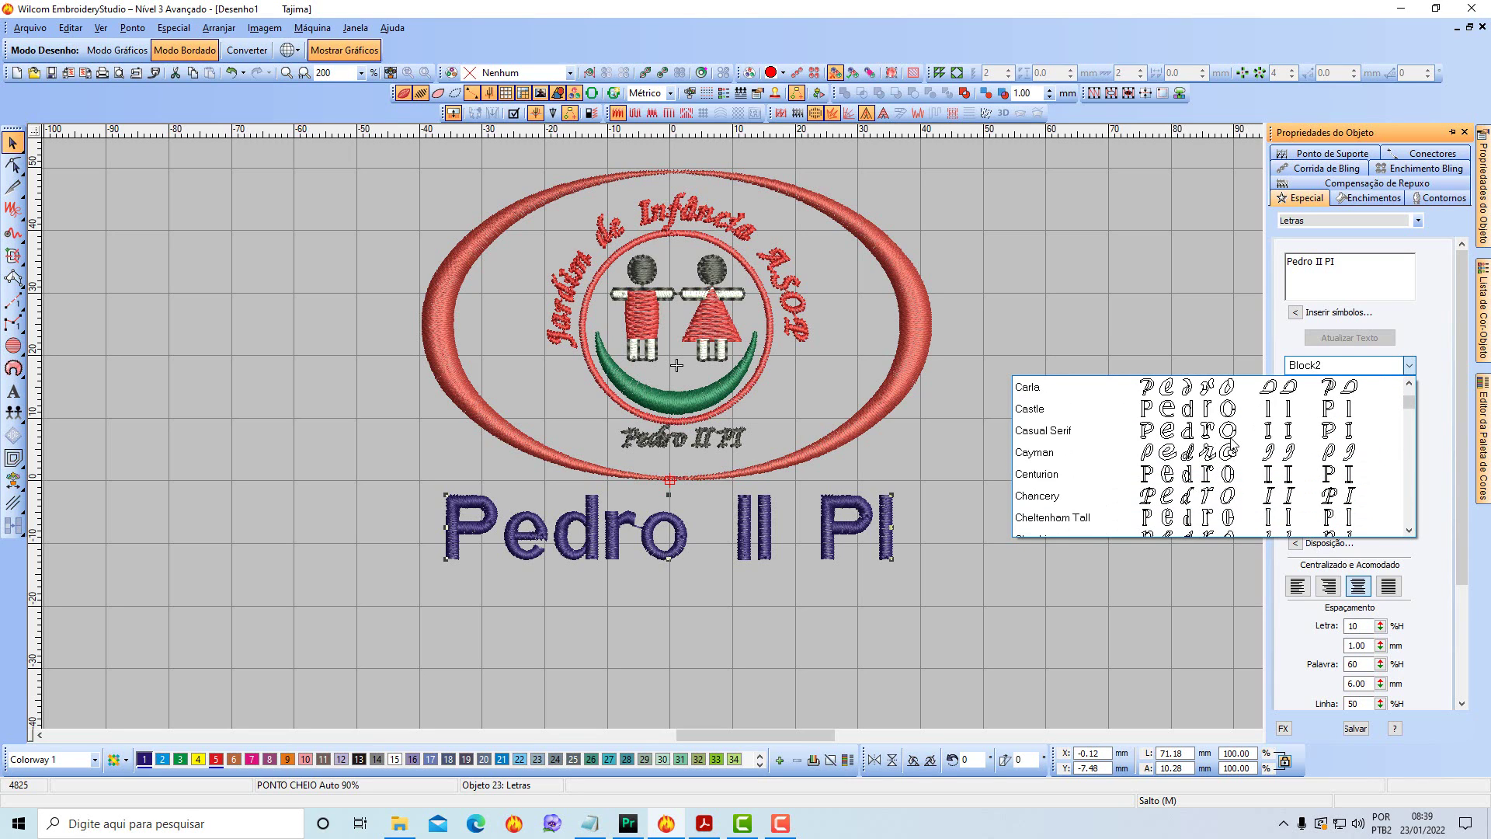
{"action": "left_click", "coordinate": [1048, 497]}
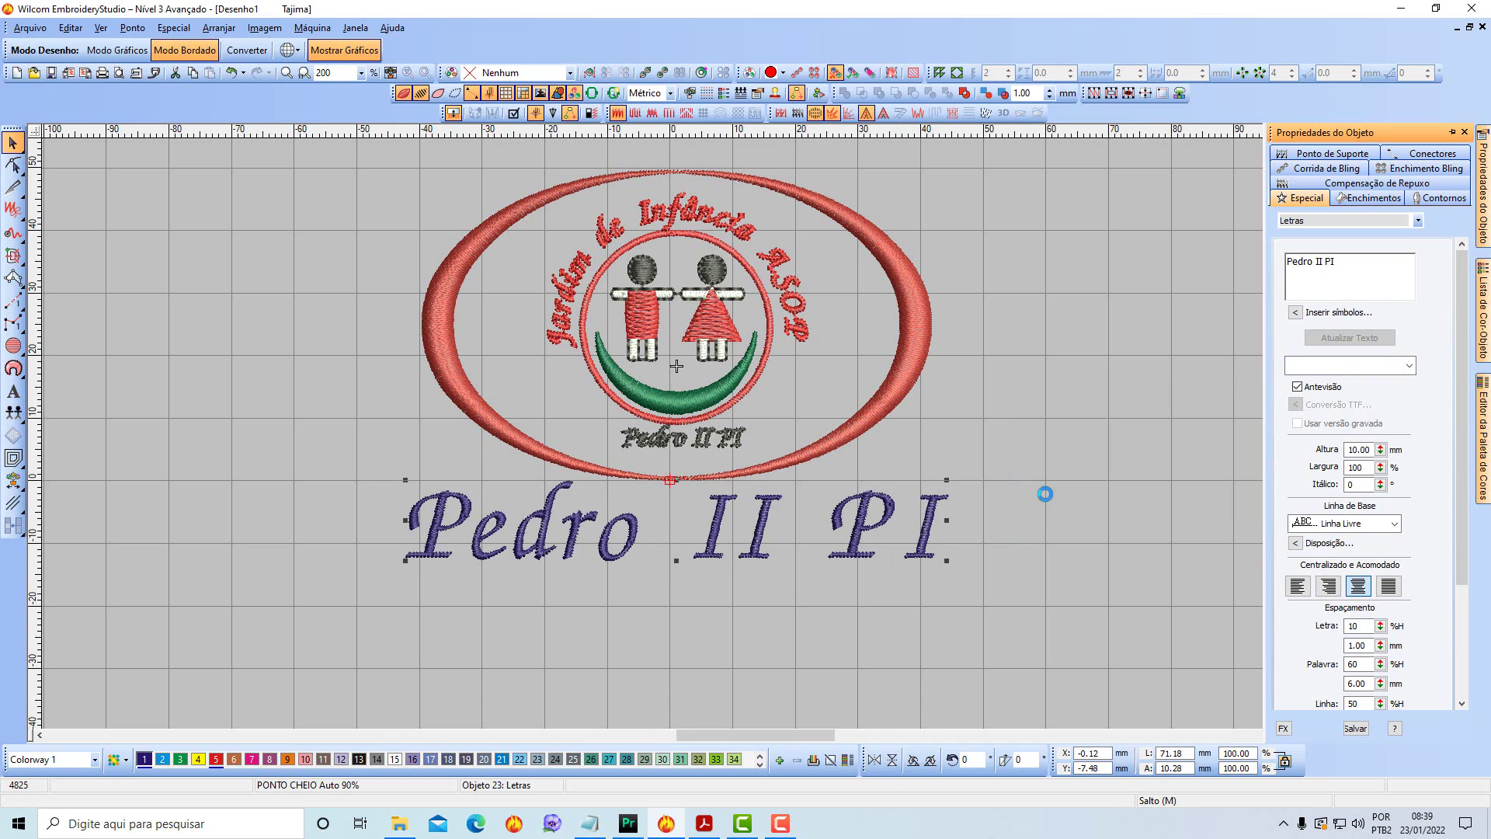
Shrink the new lettering to about 27.6 mm wide and place it over the old caption below the crescent.
{"action": "left_click_drag", "start_coordinate": [949, 479], "coordinate": [807, 536]}
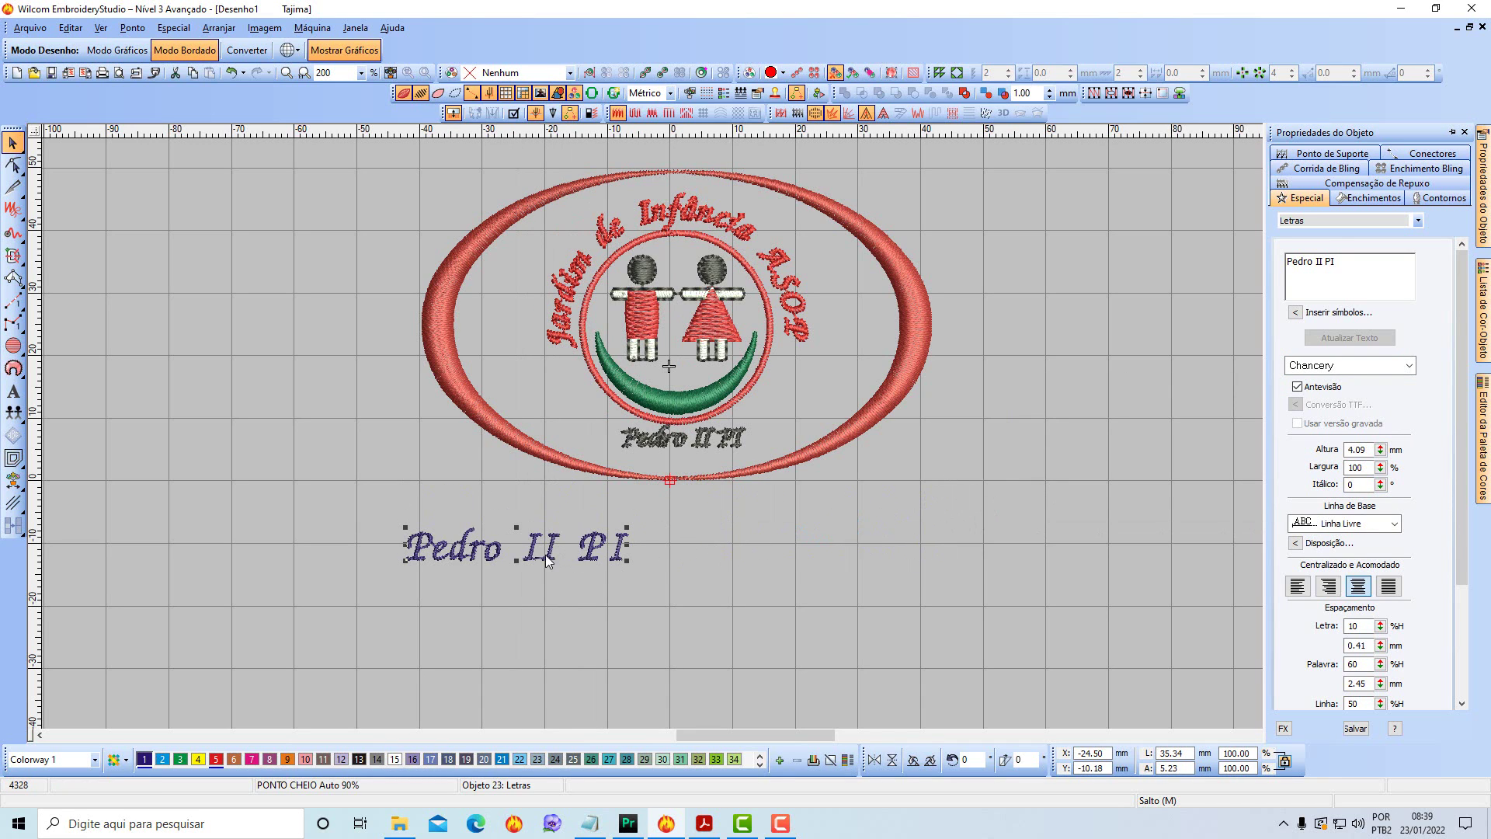
{"action": "left_click_drag", "start_coordinate": [549, 551], "coordinate": [735, 418]}
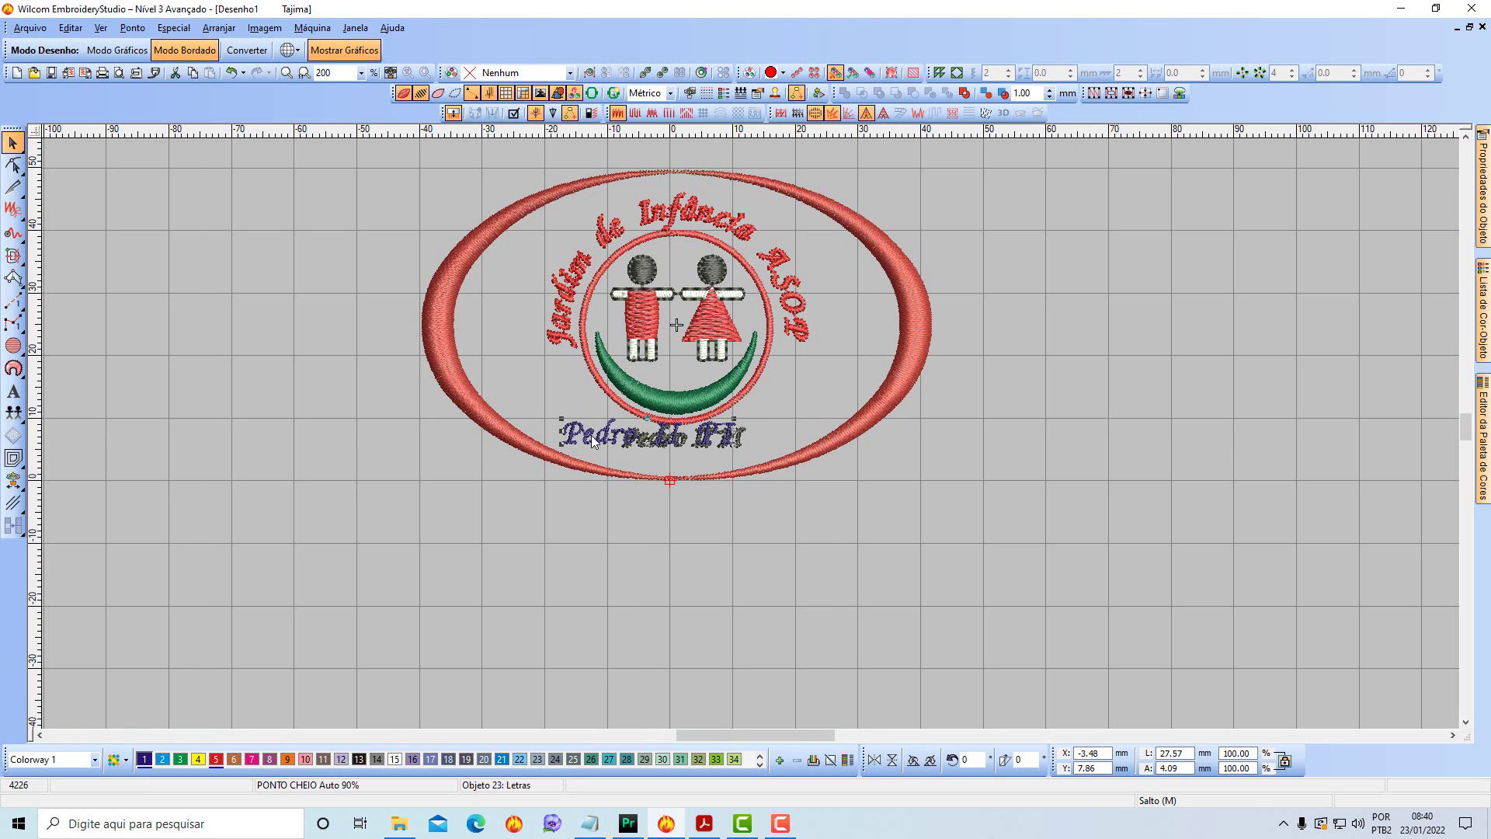
{"action": "left_click_drag", "start_coordinate": [588, 443], "coordinate": [617, 437]}
Delete the three black objects of the old "Pedro II PI" caption from the design.
{"action": "mouse_move", "coordinate": [1485, 298]}
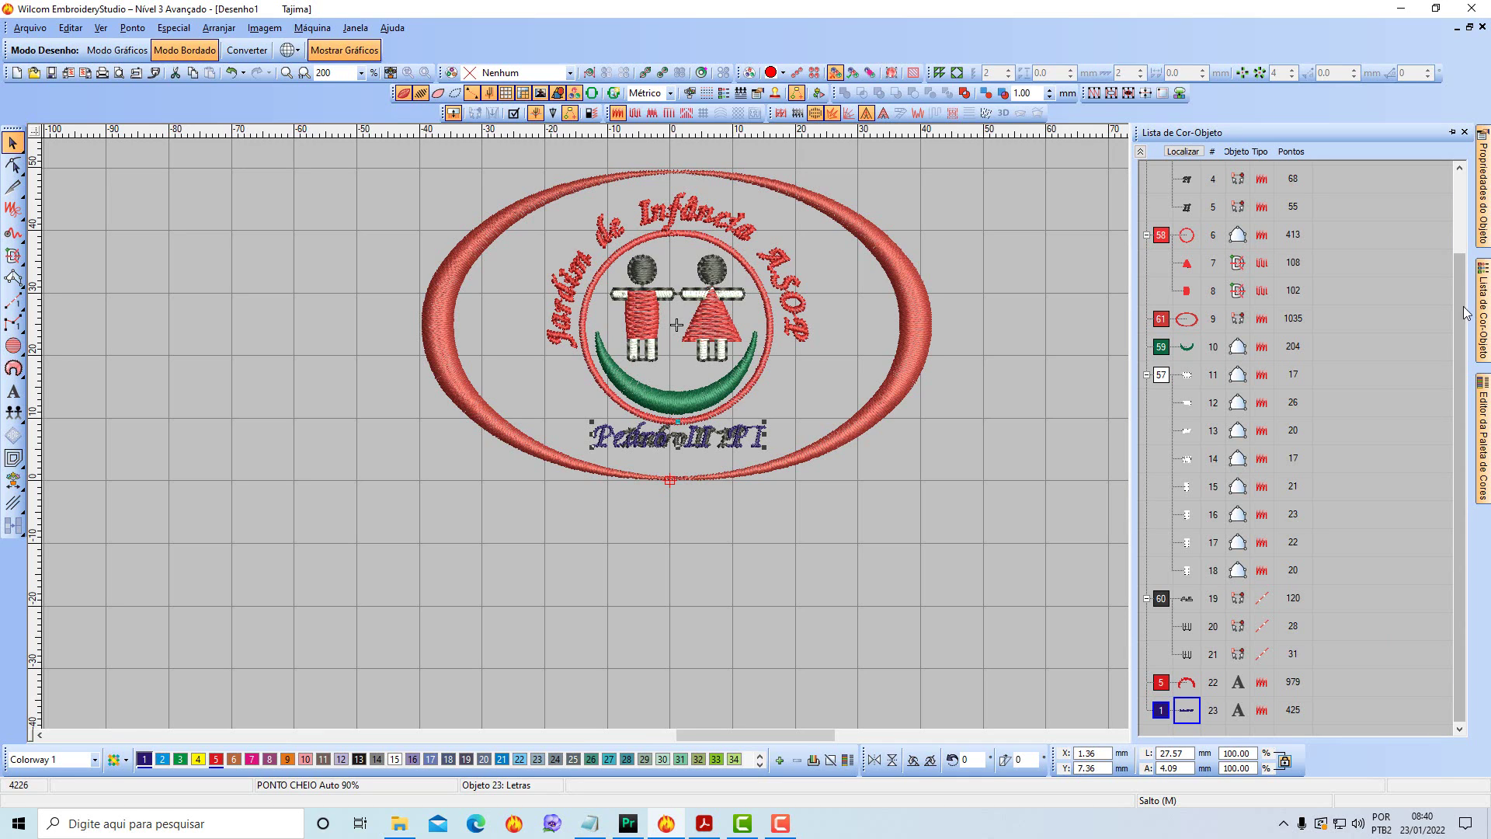
{"action": "left_click_drag", "start_coordinate": [1460, 299], "coordinate": [1460, 219]}
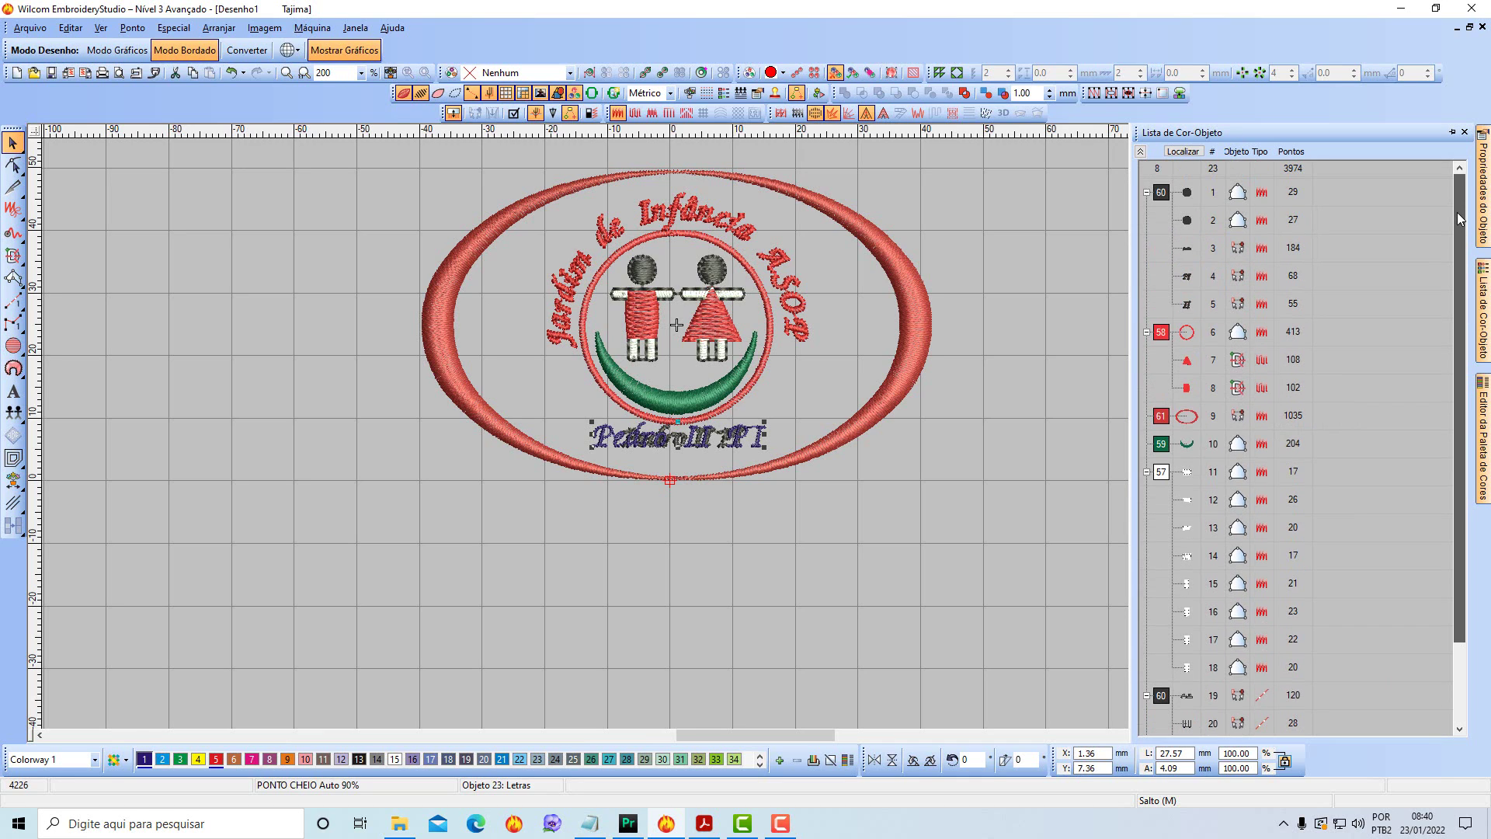
{"action": "left_click", "coordinate": [1188, 250]}
{"action": "key", "text": "Delete"}
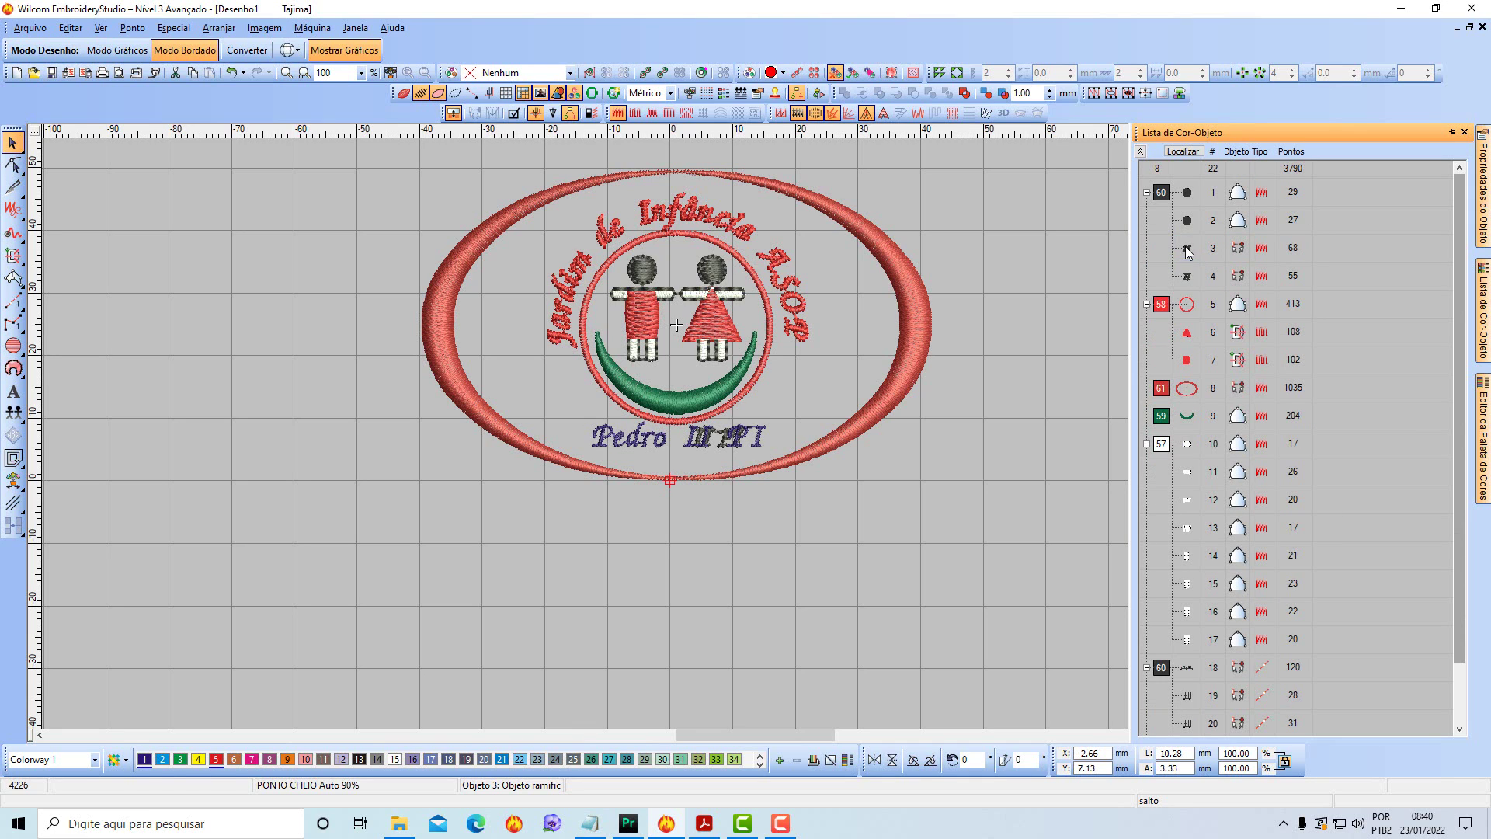
{"action": "left_click", "coordinate": [1187, 253]}
{"action": "key", "text": "Delete"}
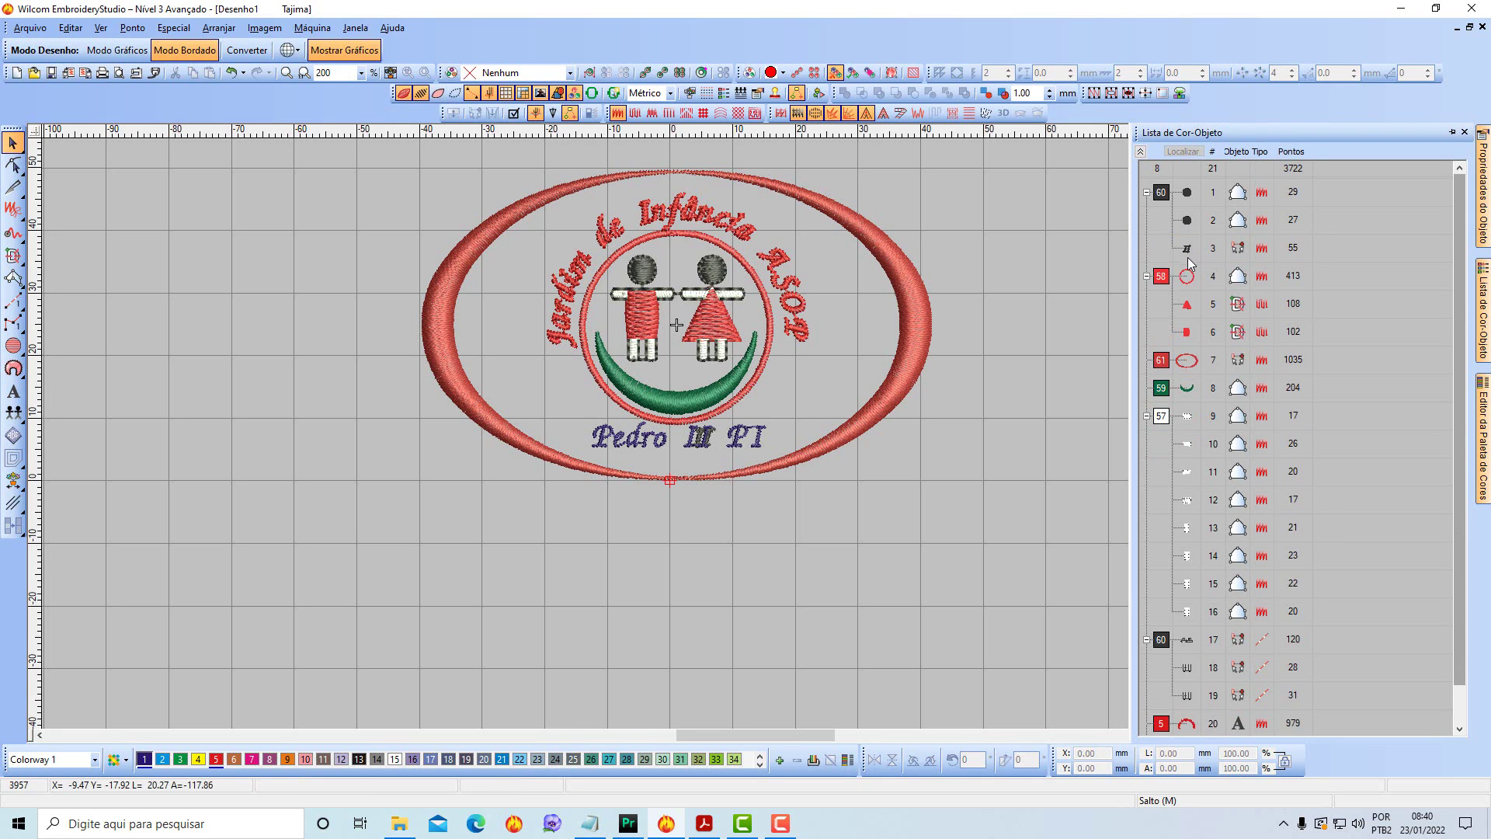
{"action": "left_click", "coordinate": [1187, 250]}
{"action": "key", "text": "Delete"}
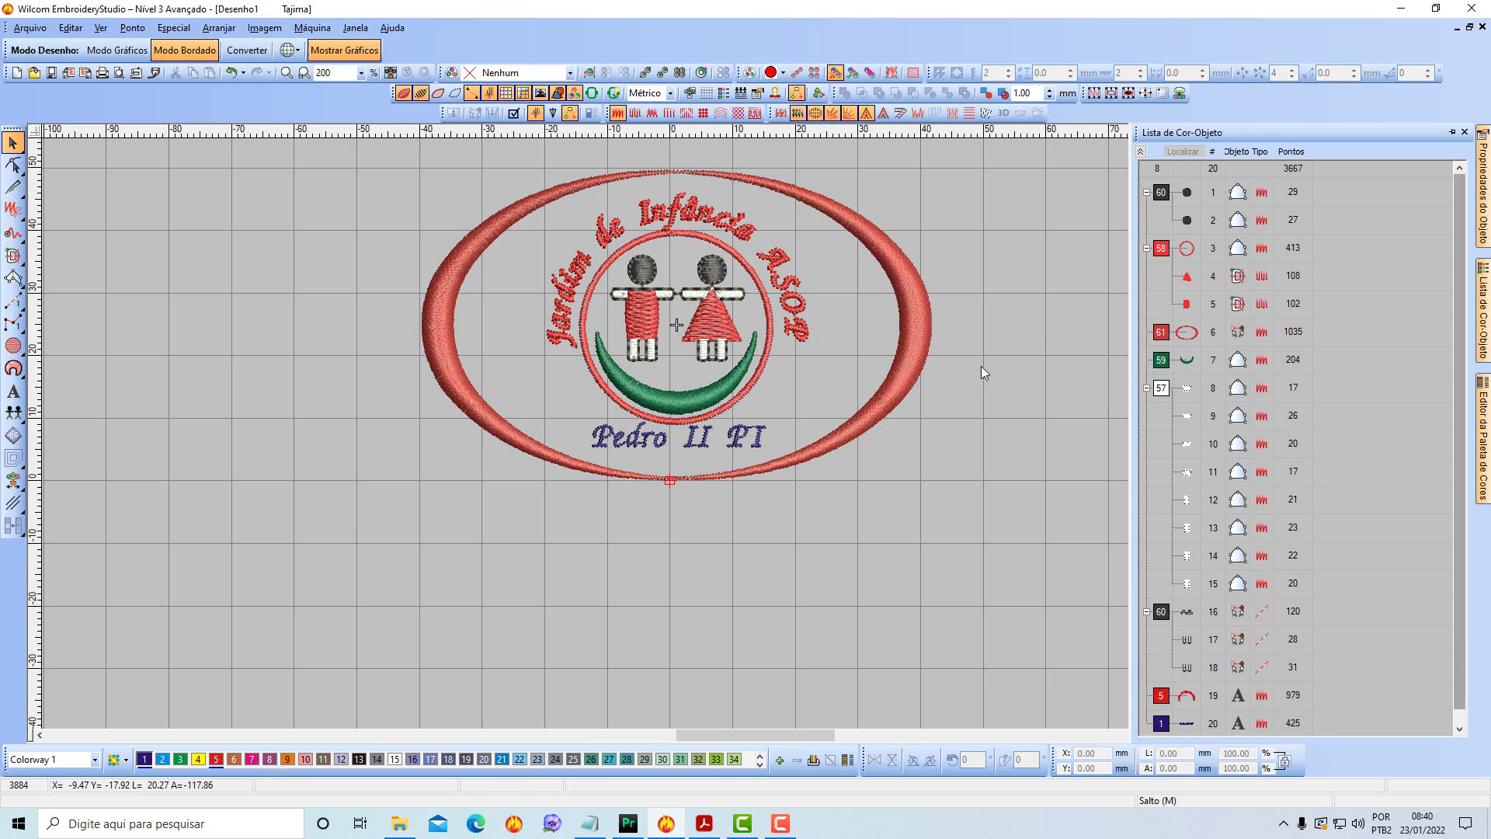
Recolor the new "Pedro II PI" lettering with black color 13 and shift it slightly down within the oval.
{"action": "left_click", "coordinate": [740, 446]}
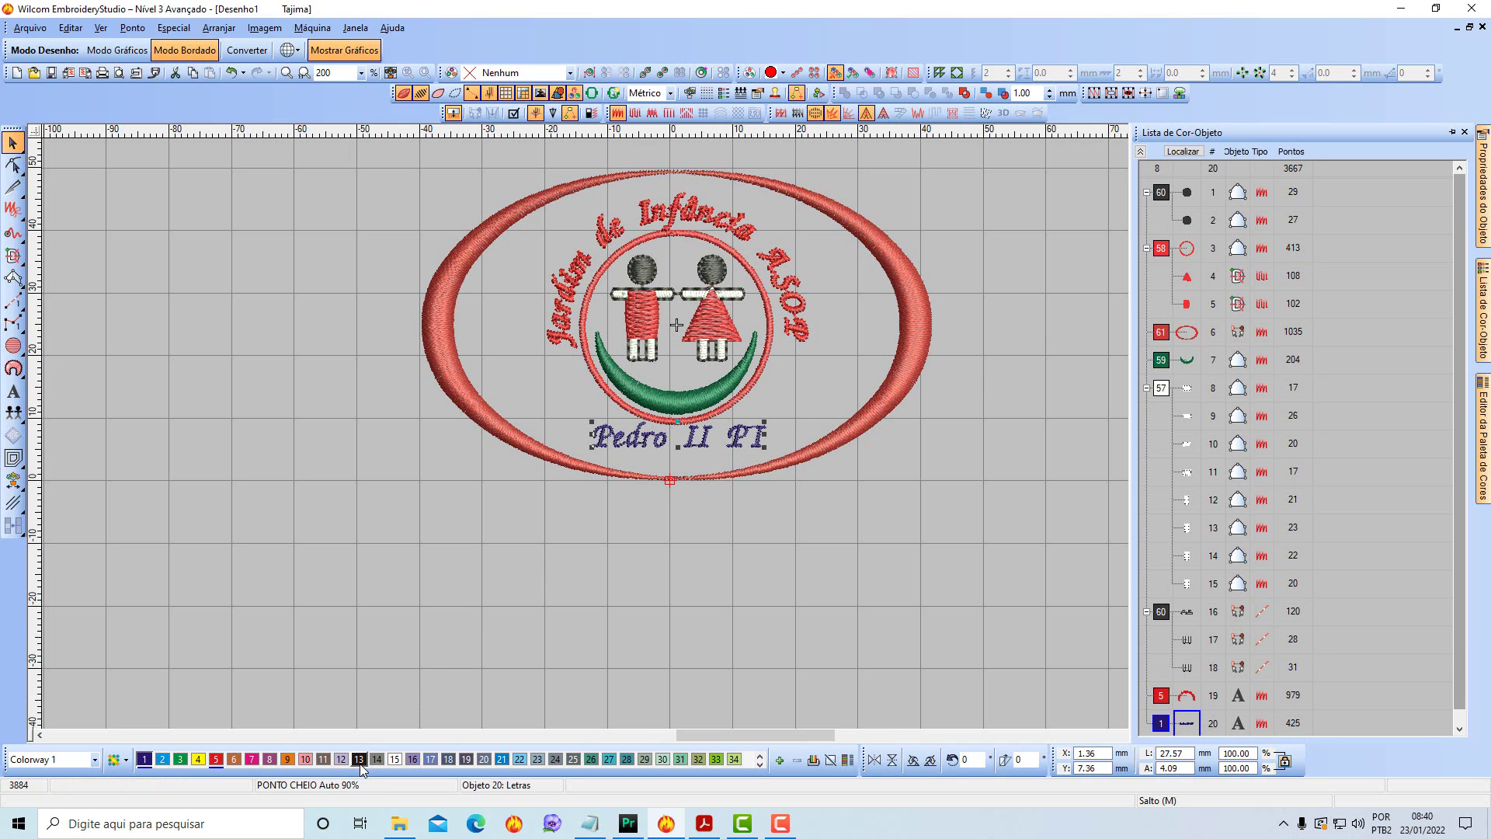
{"action": "left_click", "coordinate": [359, 759]}
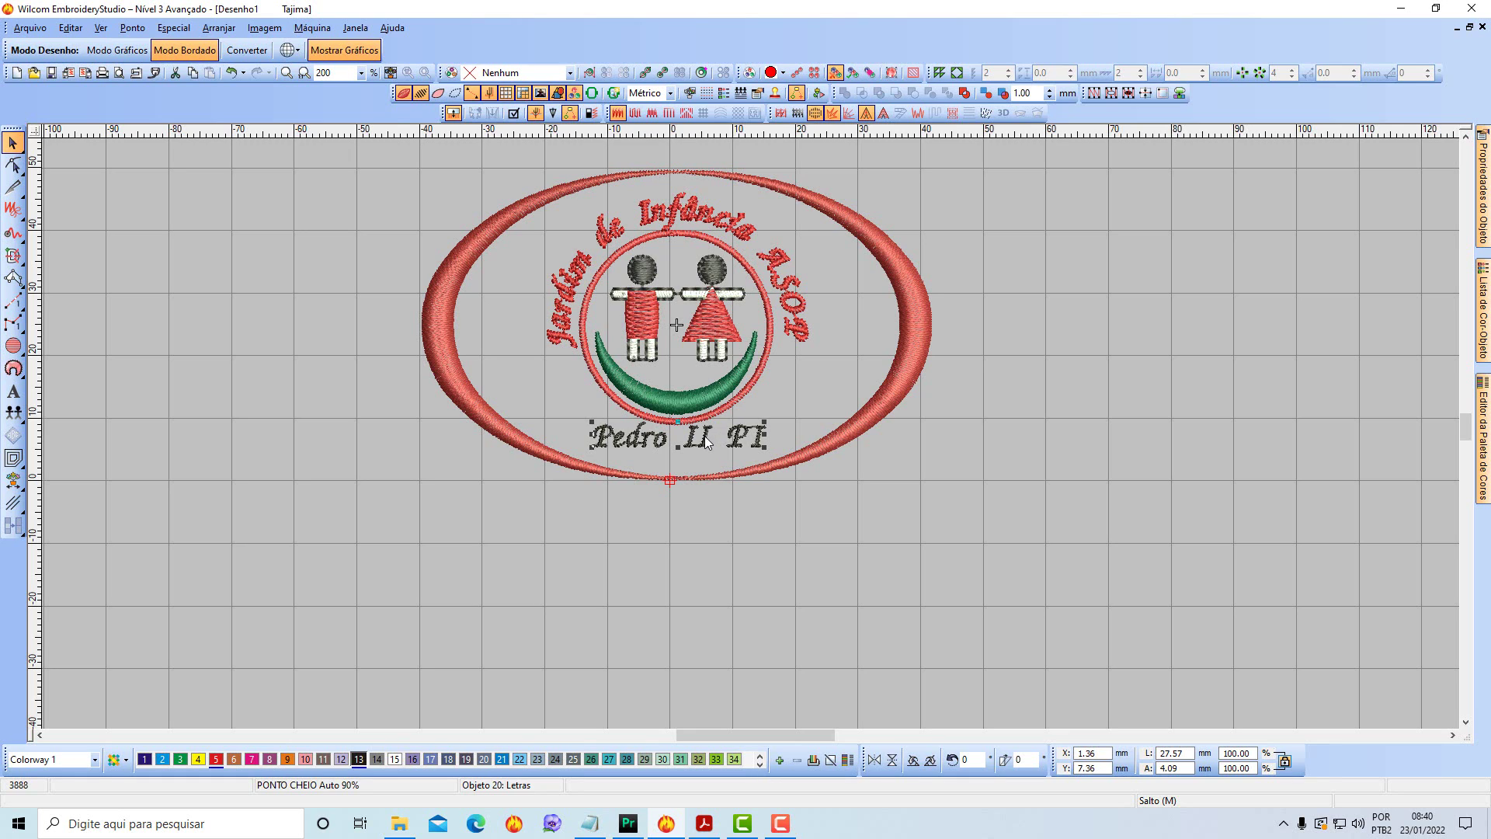
{"action": "left_click_drag", "start_coordinate": [702, 440], "coordinate": [696, 445]}
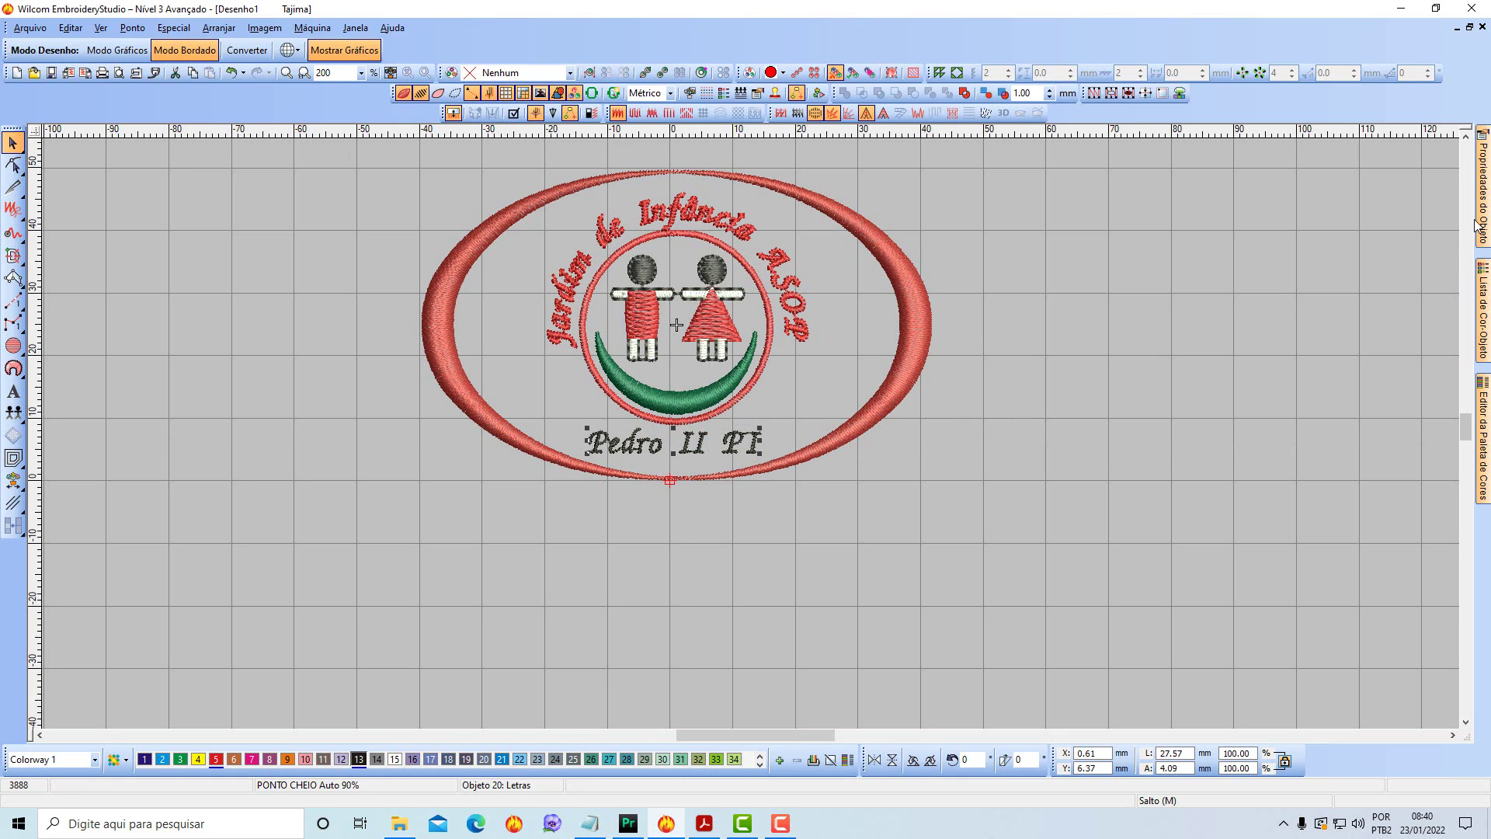
Turn off automatic spacing for the "Pedro II PI" lettering and set its satin stitch spacing to 0.50 mm.
{"action": "left_click", "coordinate": [1484, 187]}
{"action": "left_click", "coordinate": [1369, 199]}
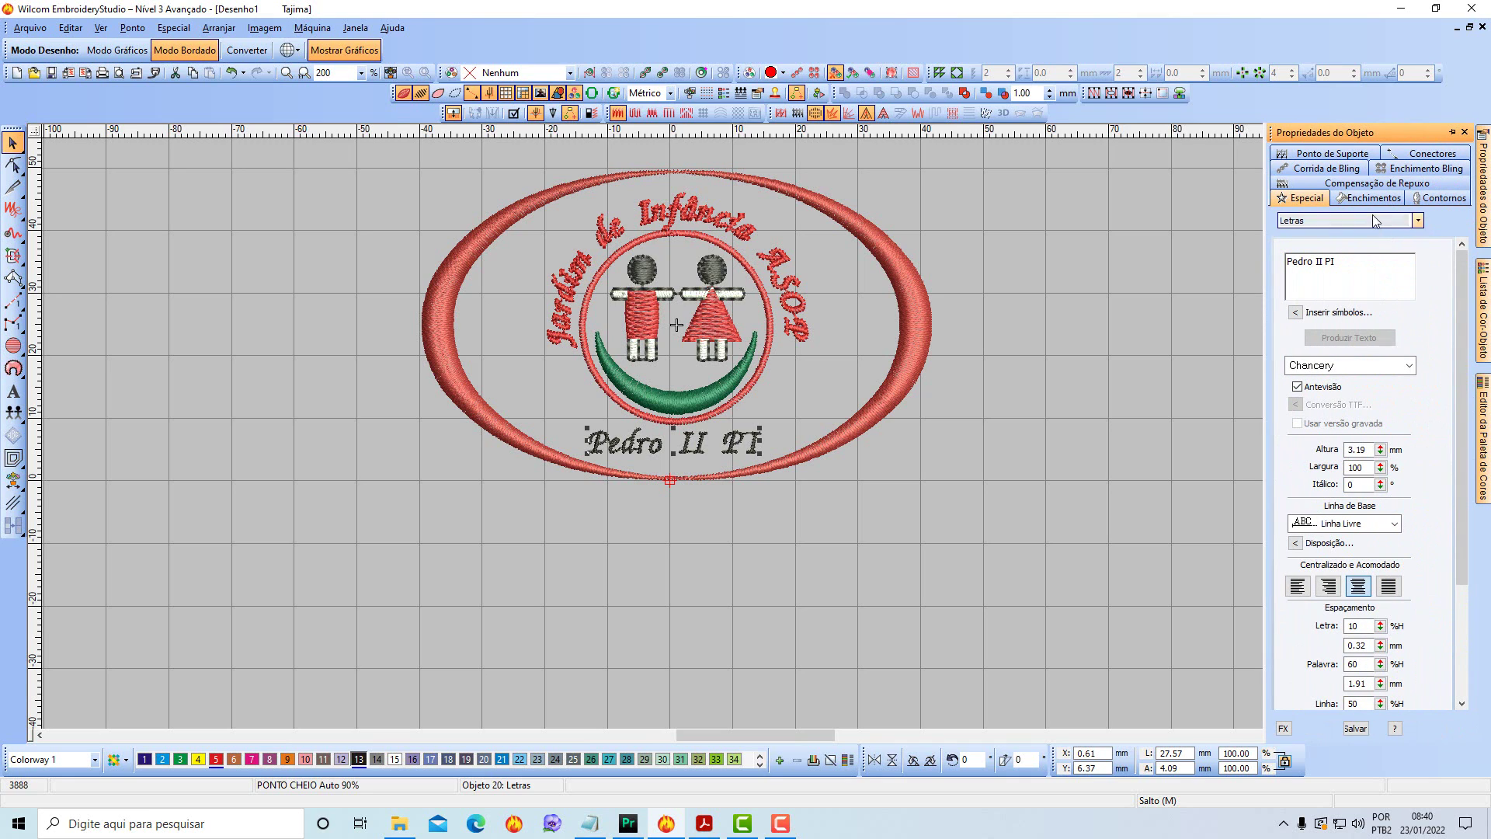
{"action": "left_click", "coordinate": [1298, 300]}
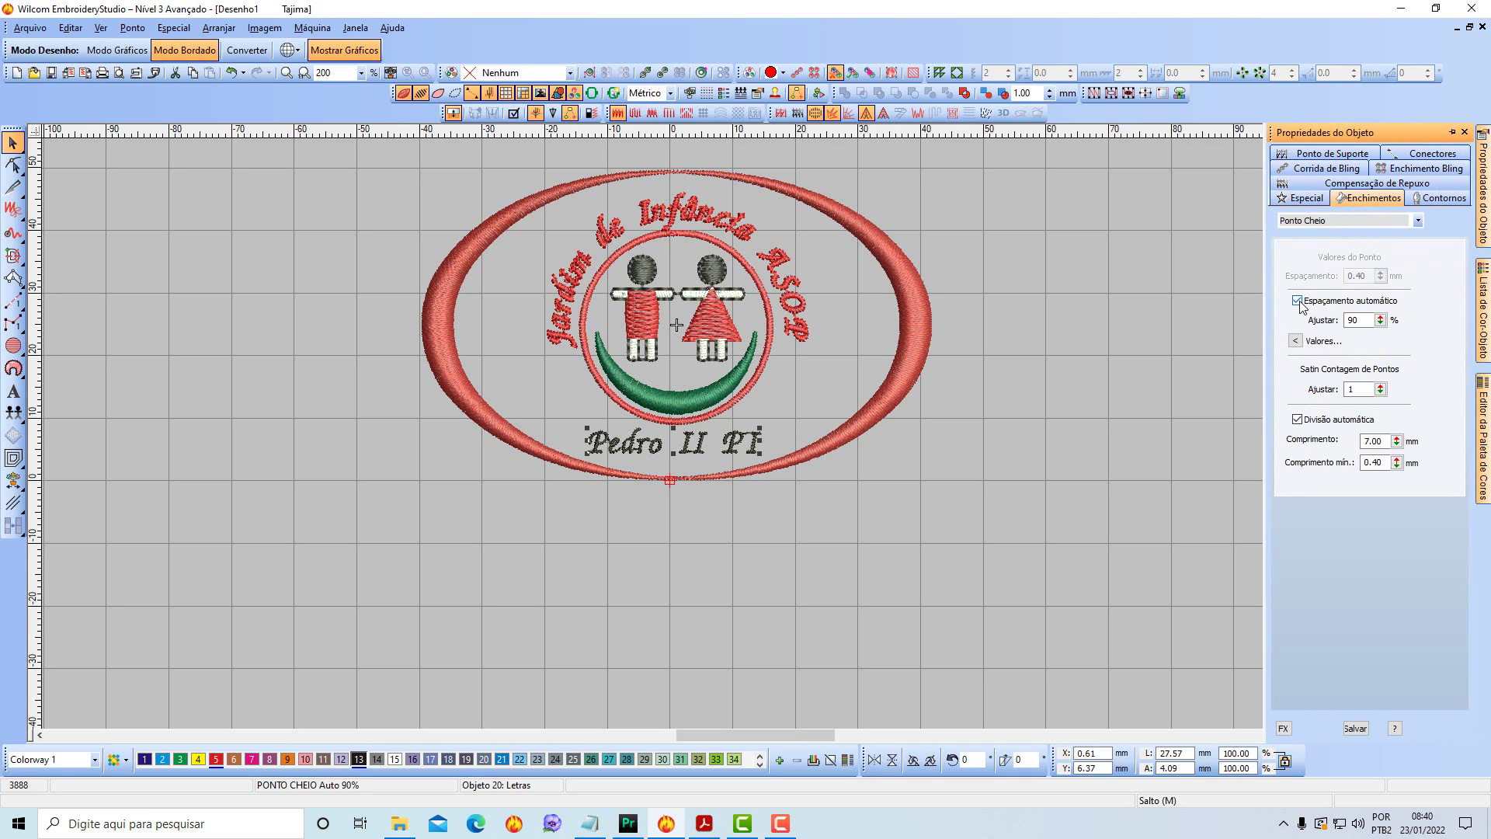
{"action": "left_click_drag", "start_coordinate": [1311, 339], "coordinate": [1311, 315]}
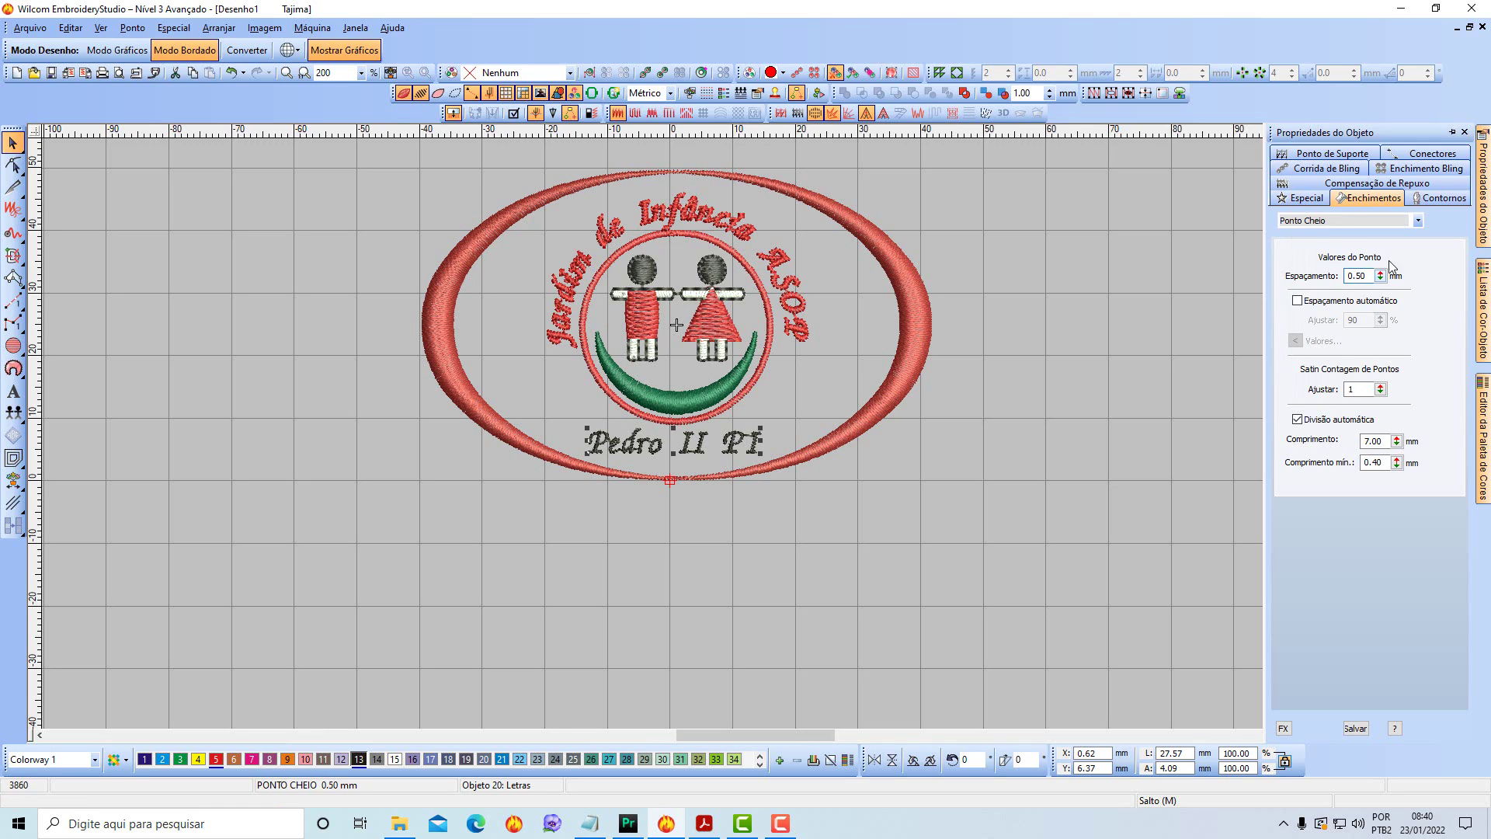
Enable pull compensation of 0.27 mm on the "Pedro II PI" lettering and deselect it.
{"action": "left_click", "coordinate": [1380, 185]}
{"action": "left_click", "coordinate": [1304, 237]}
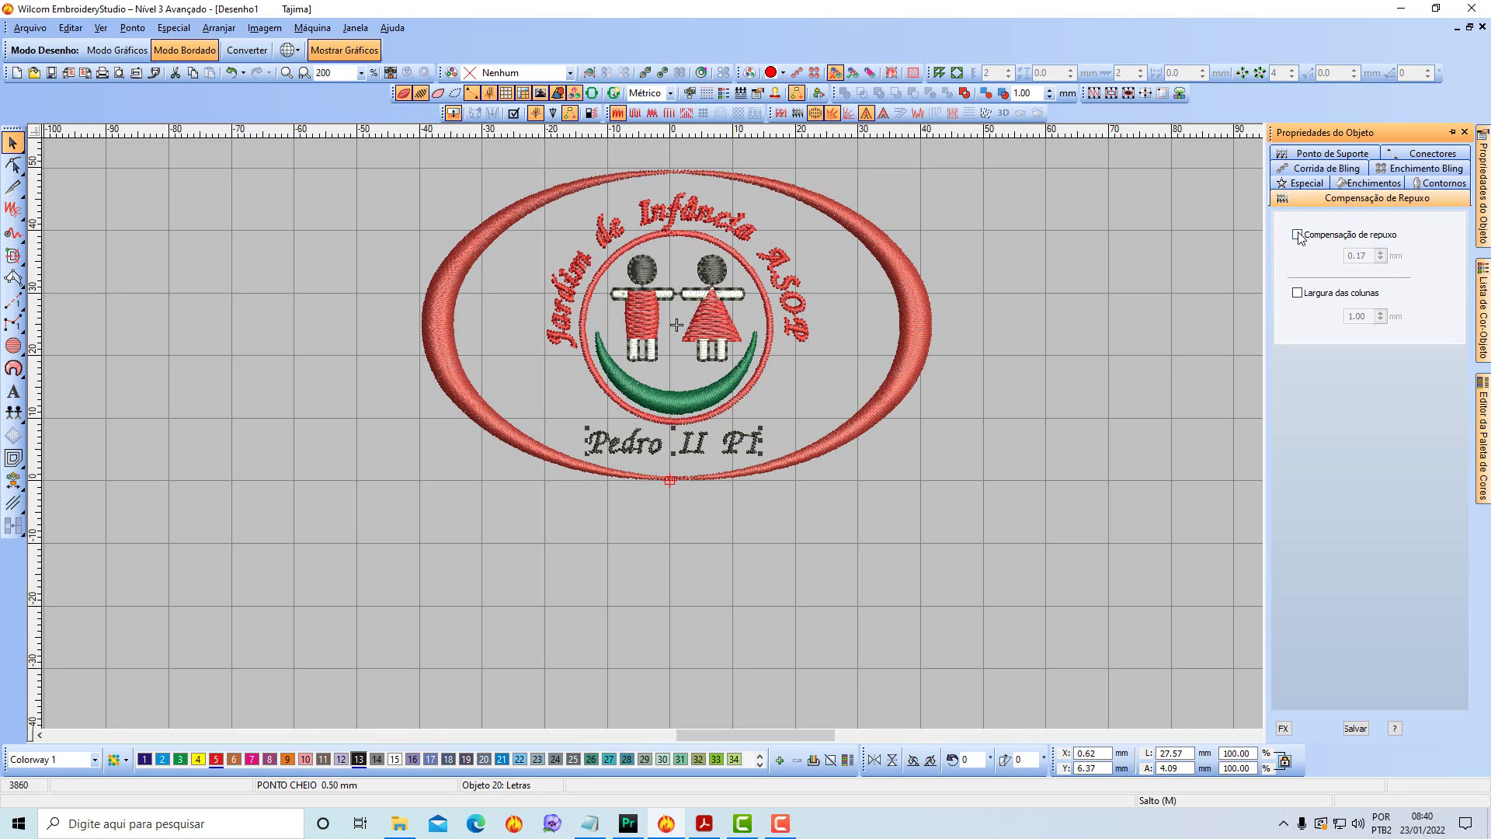
{"action": "left_click_drag", "start_coordinate": [1382, 257], "coordinate": [1312, 241]}
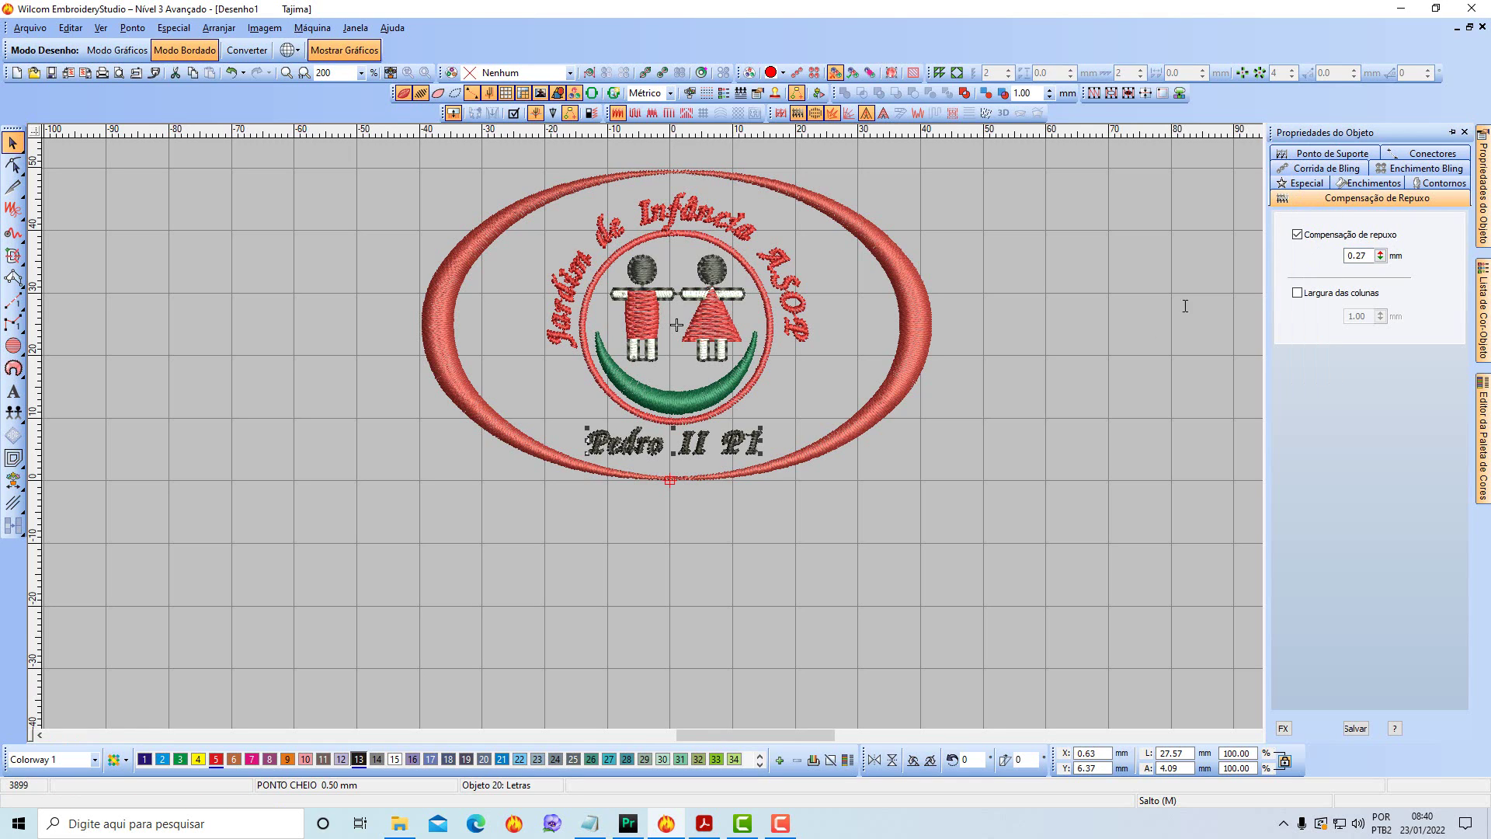
{"action": "left_click", "coordinate": [1108, 336]}
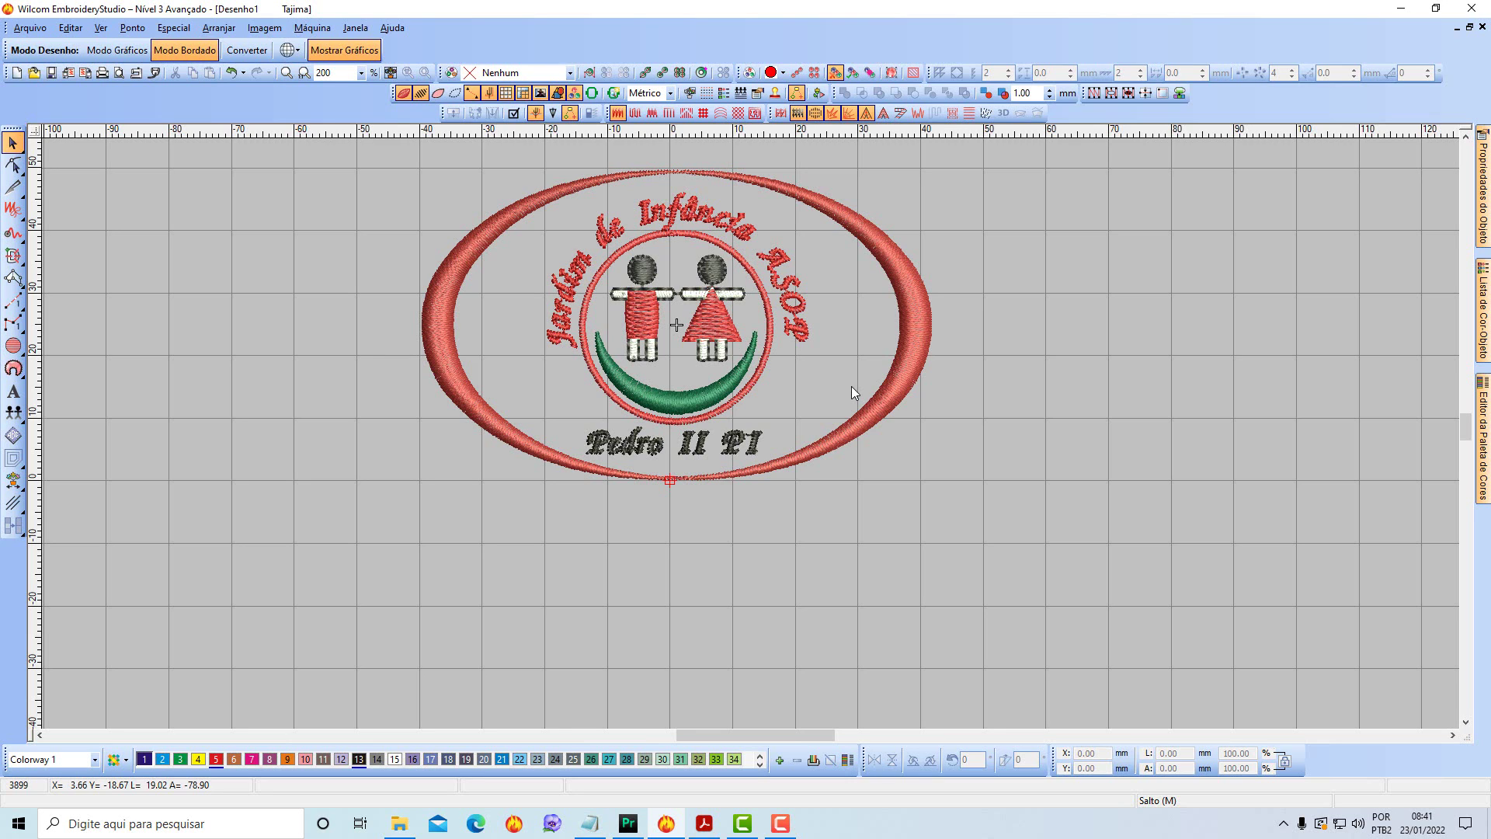
Try moving the large red oval down and undo the move.
{"action": "left_click", "coordinate": [920, 352]}
{"action": "left_click_drag", "start_coordinate": [920, 352], "coordinate": [944, 474]}
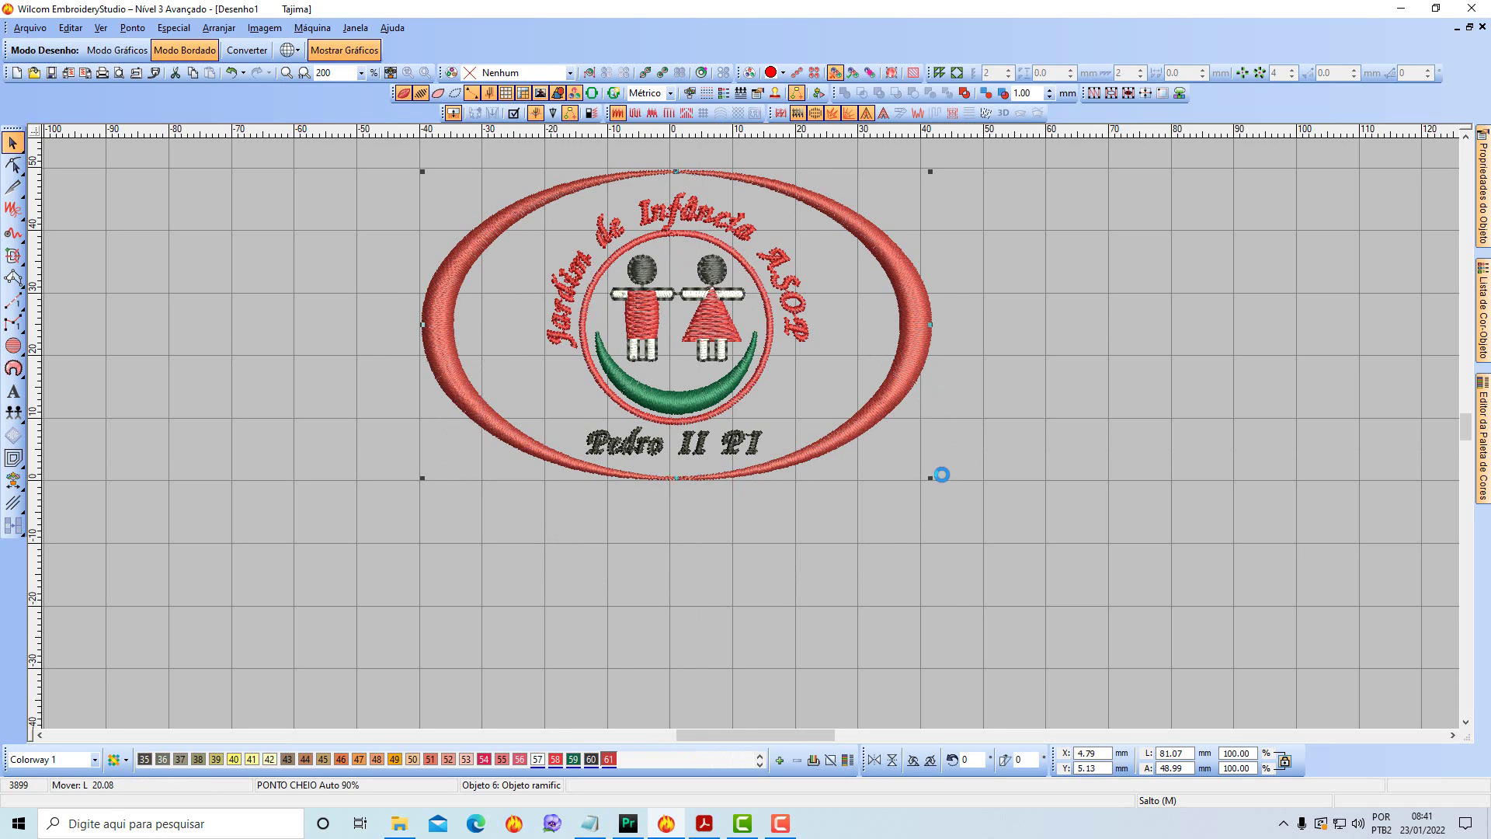
{"action": "left_click", "coordinate": [231, 72]}
Duplicate the large red outer oval and move the copy in the sewing order directly next to the original.
{"action": "mouse_move", "coordinate": [1486, 180]}
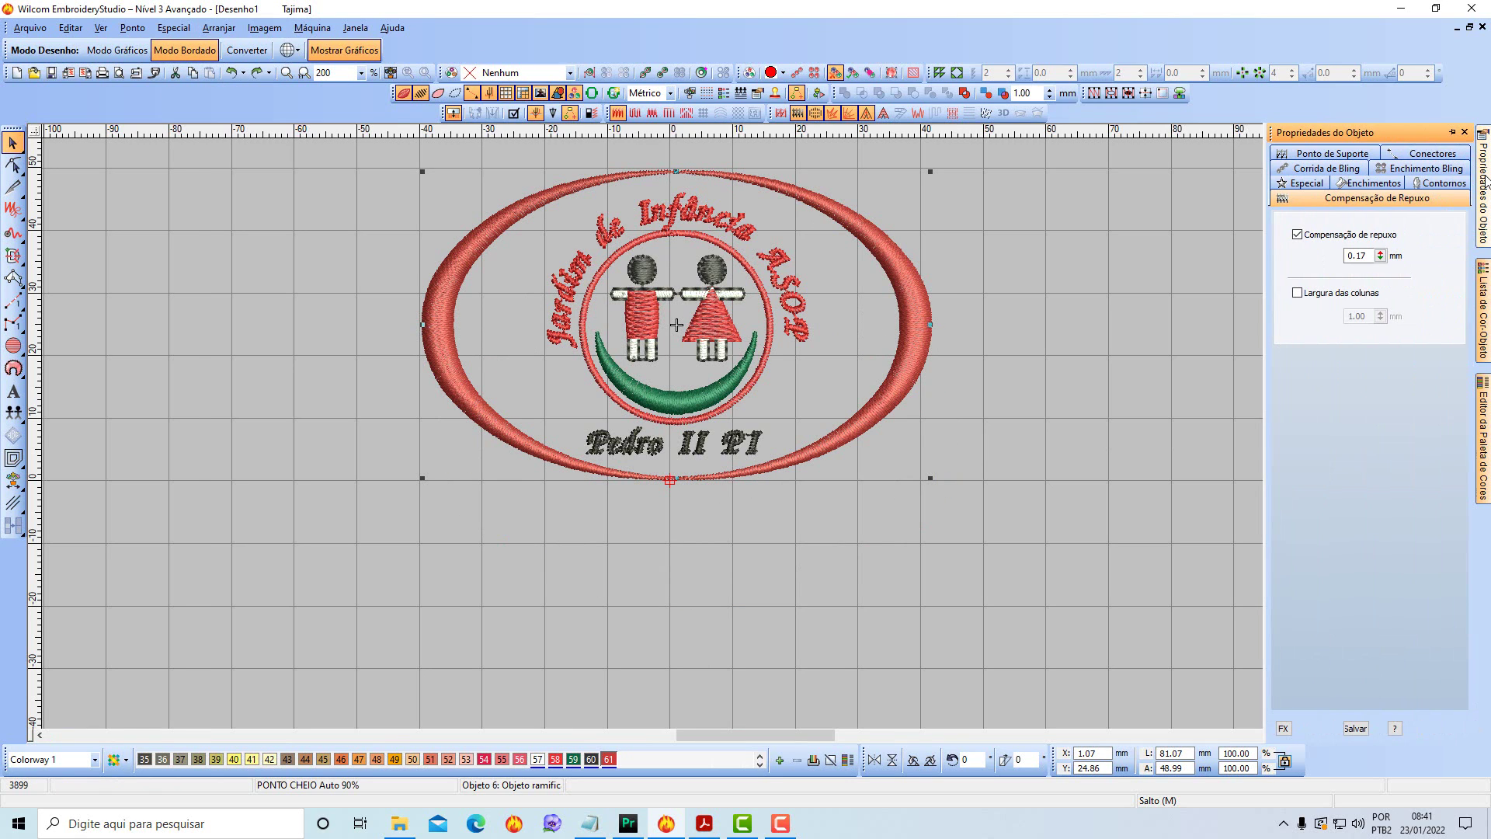
{"action": "left_click", "coordinate": [1365, 184]}
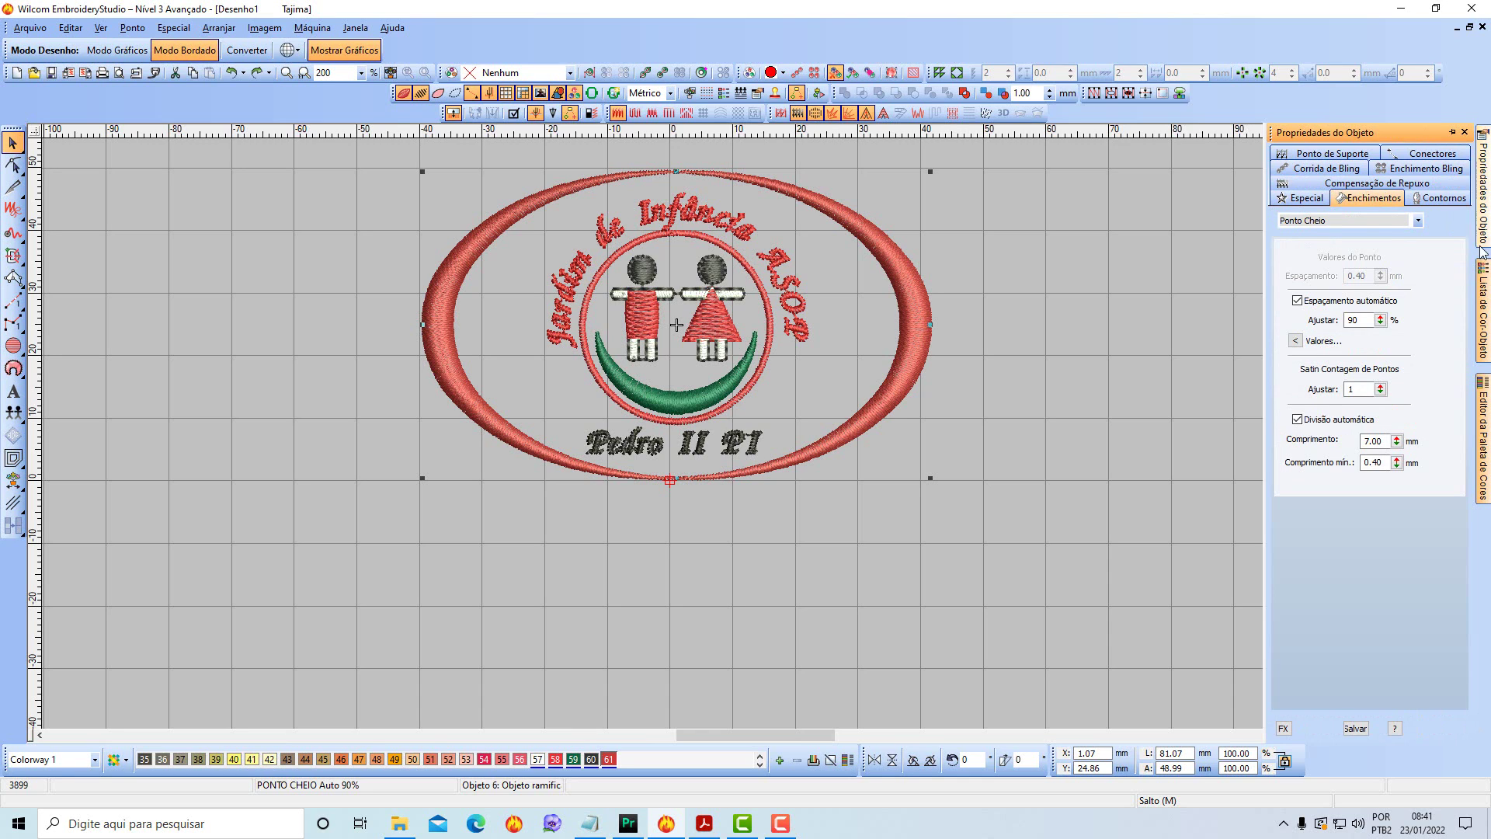
{"action": "mouse_move", "coordinate": [1484, 307]}
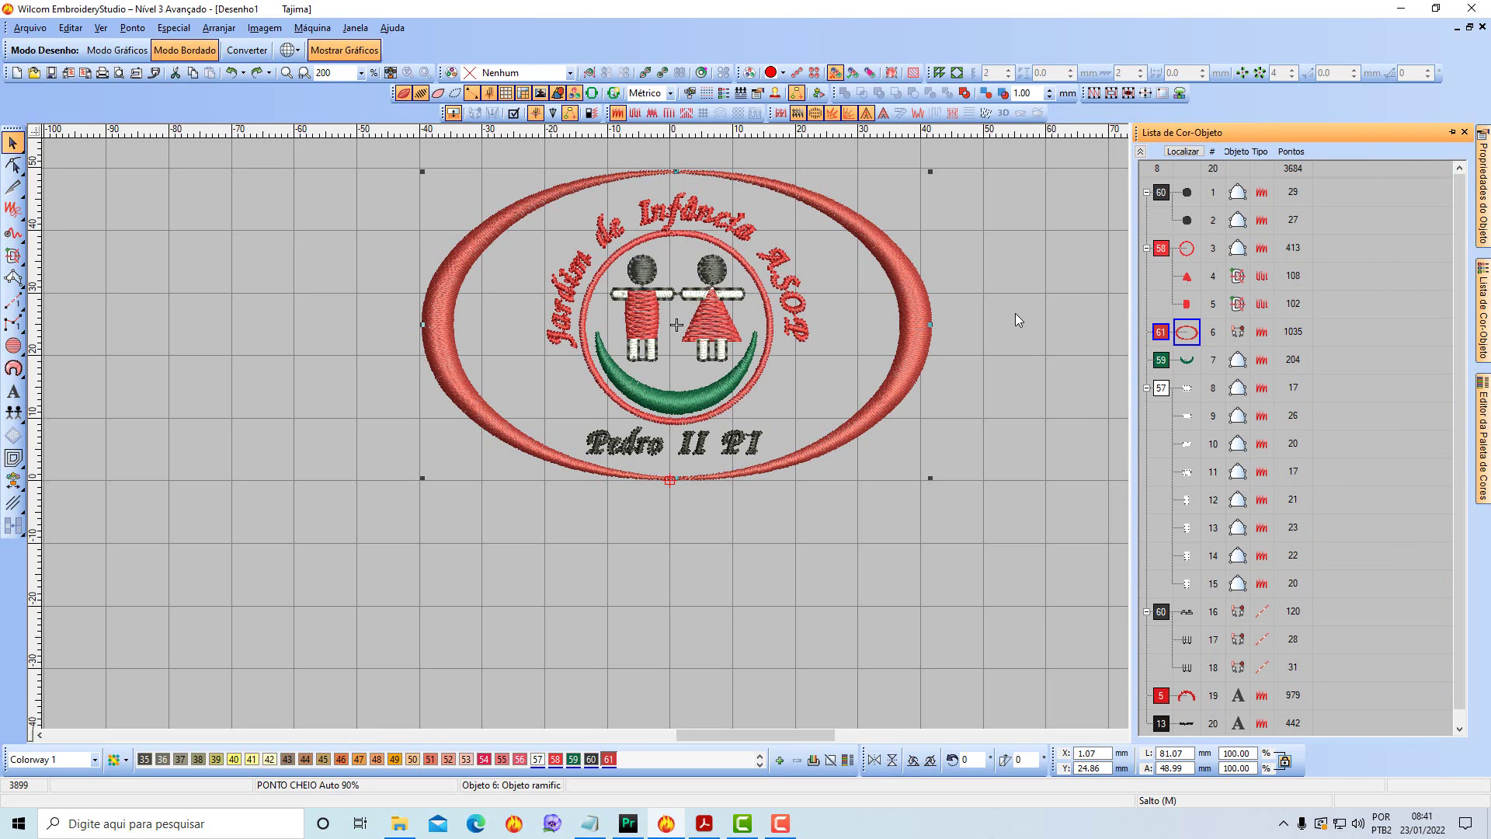
{"action": "left_click", "coordinate": [978, 328]}
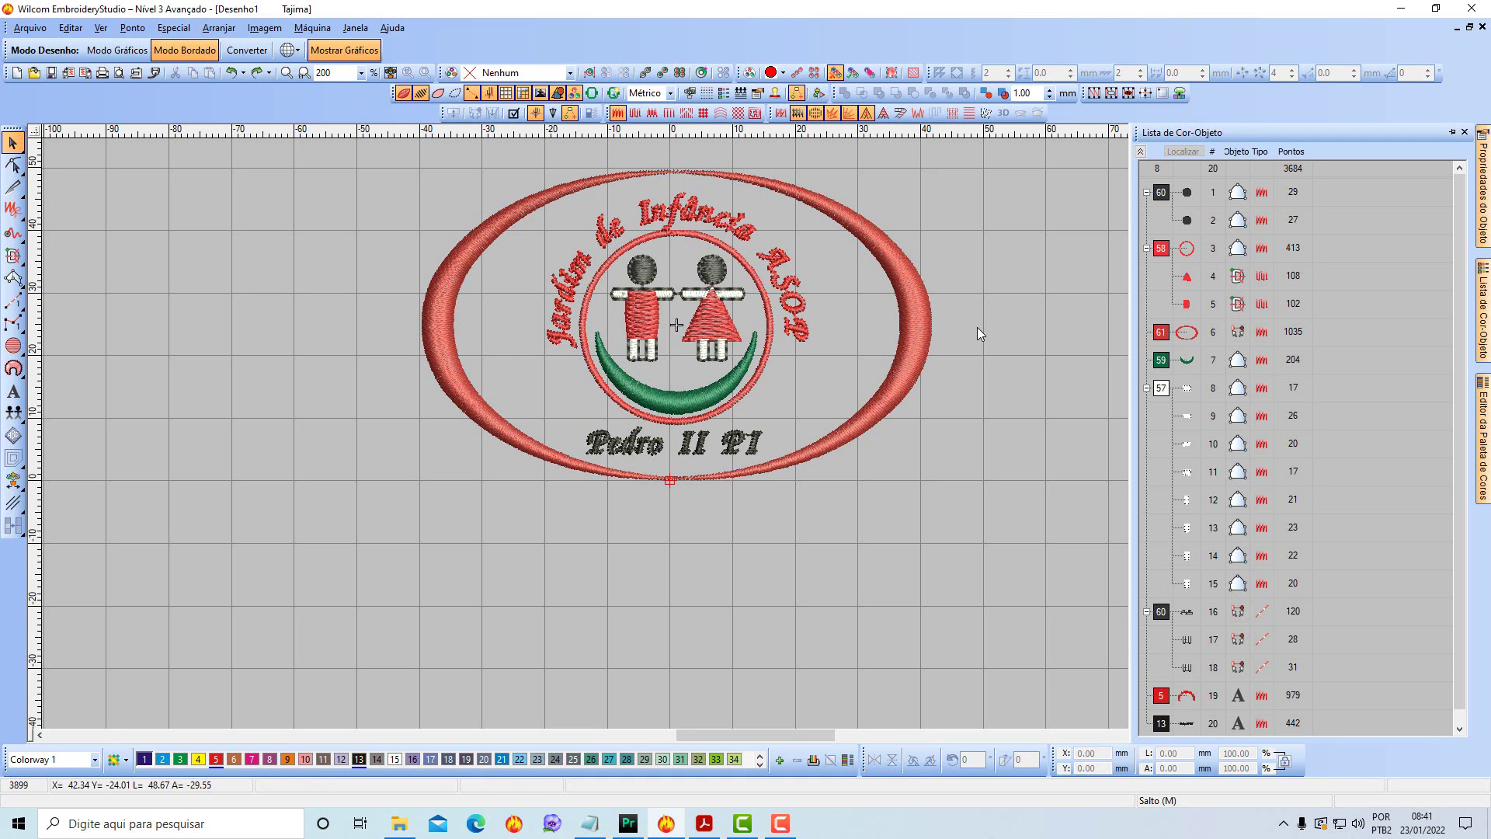
{"action": "left_click", "coordinate": [917, 320]}
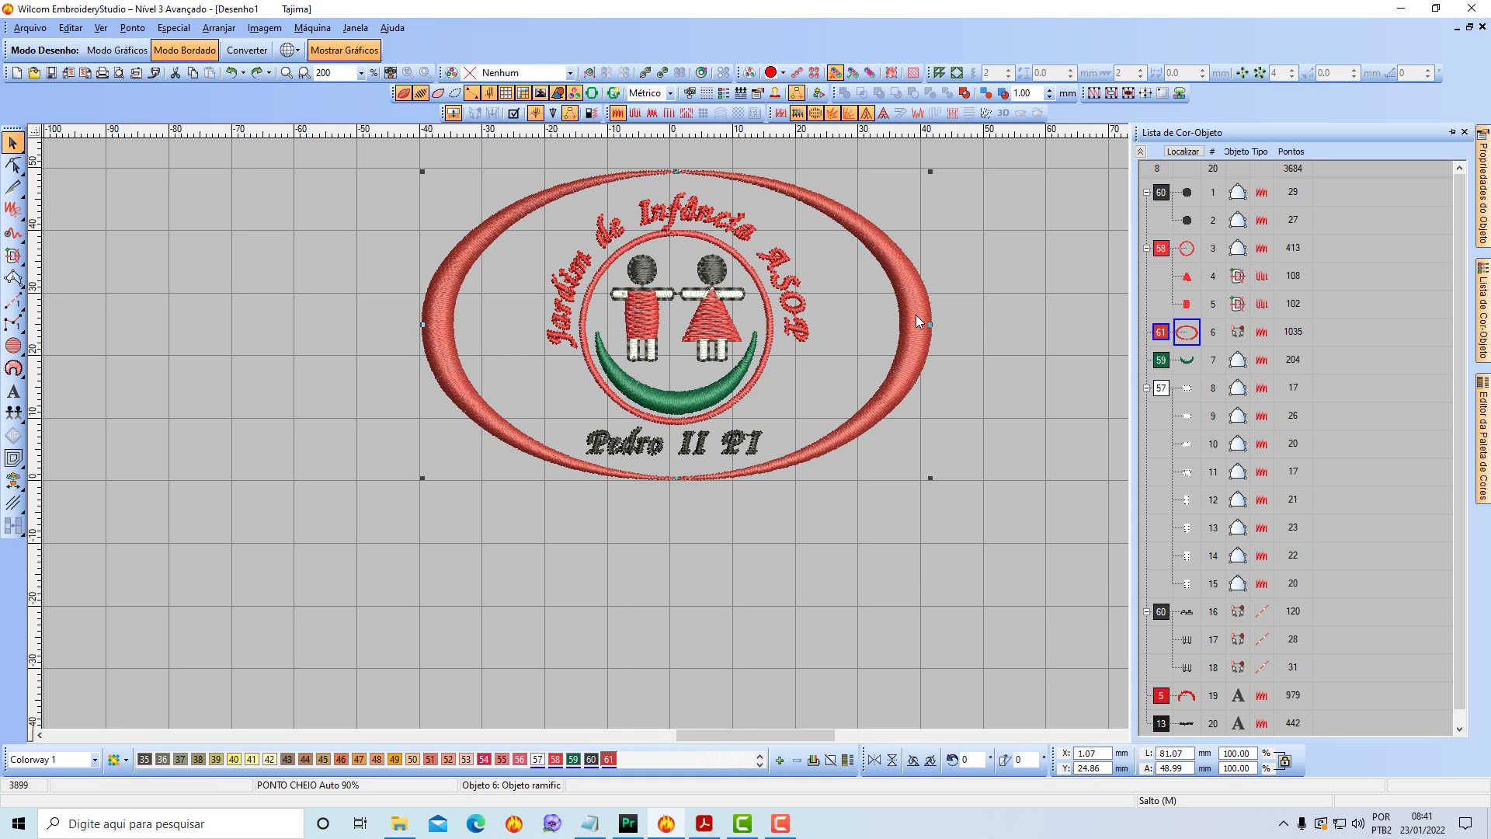
{"action": "key", "text": "ctrl+d"}
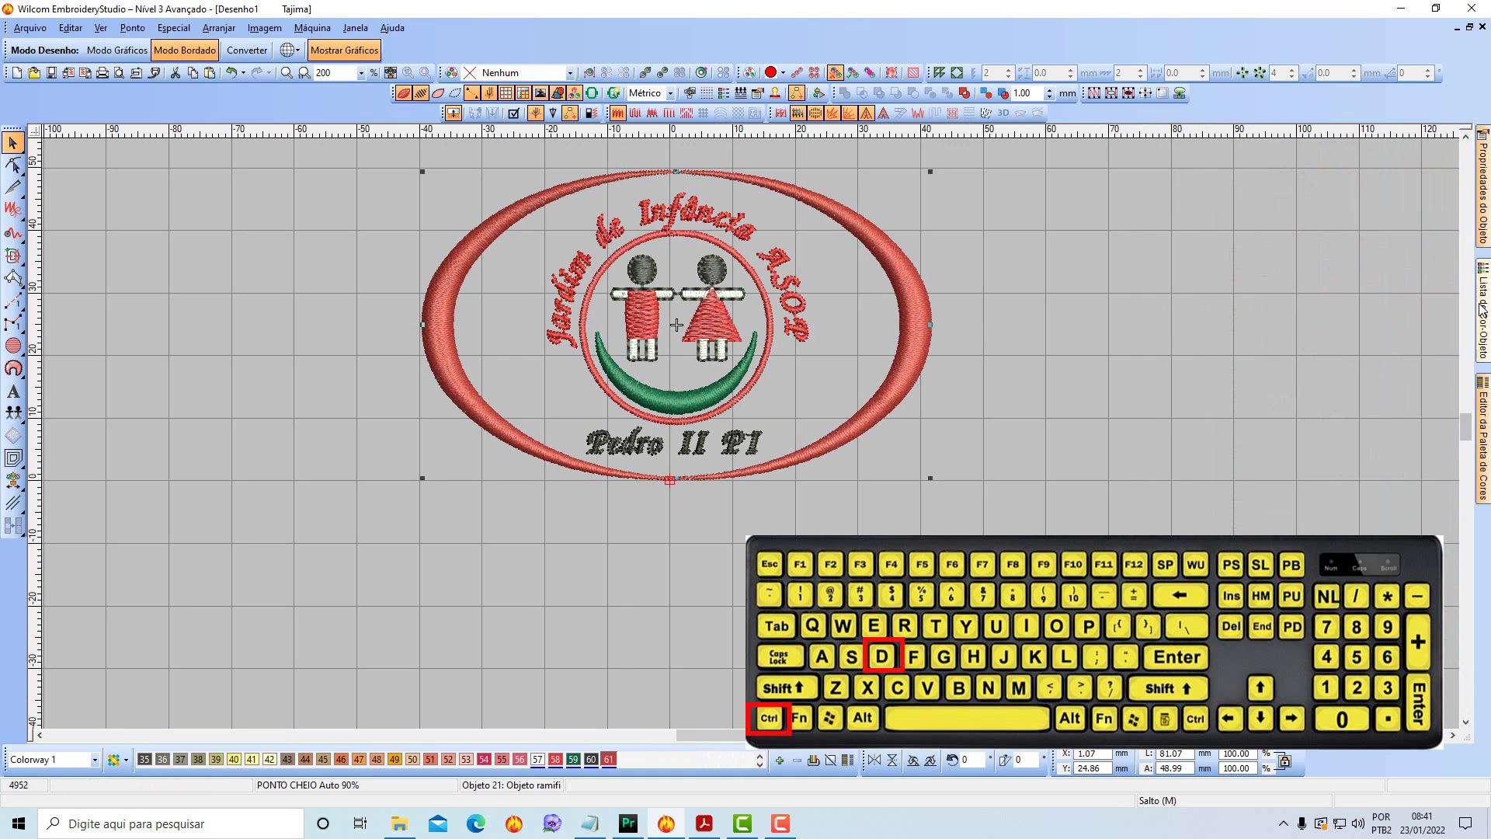
{"action": "mouse_move", "coordinate": [1483, 309]}
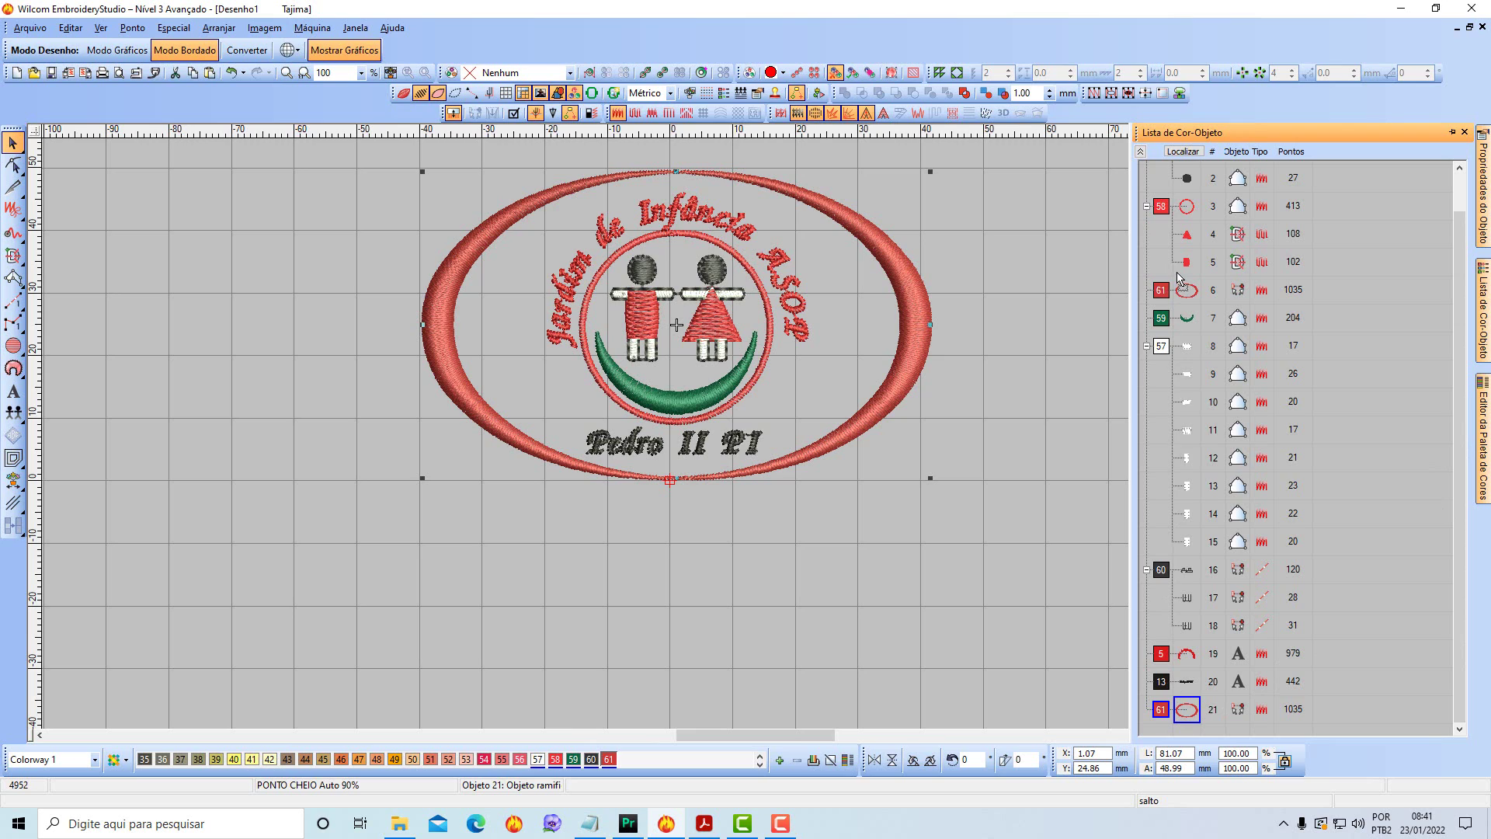
{"action": "left_click_drag", "start_coordinate": [1187, 279], "coordinate": [1187, 282]}
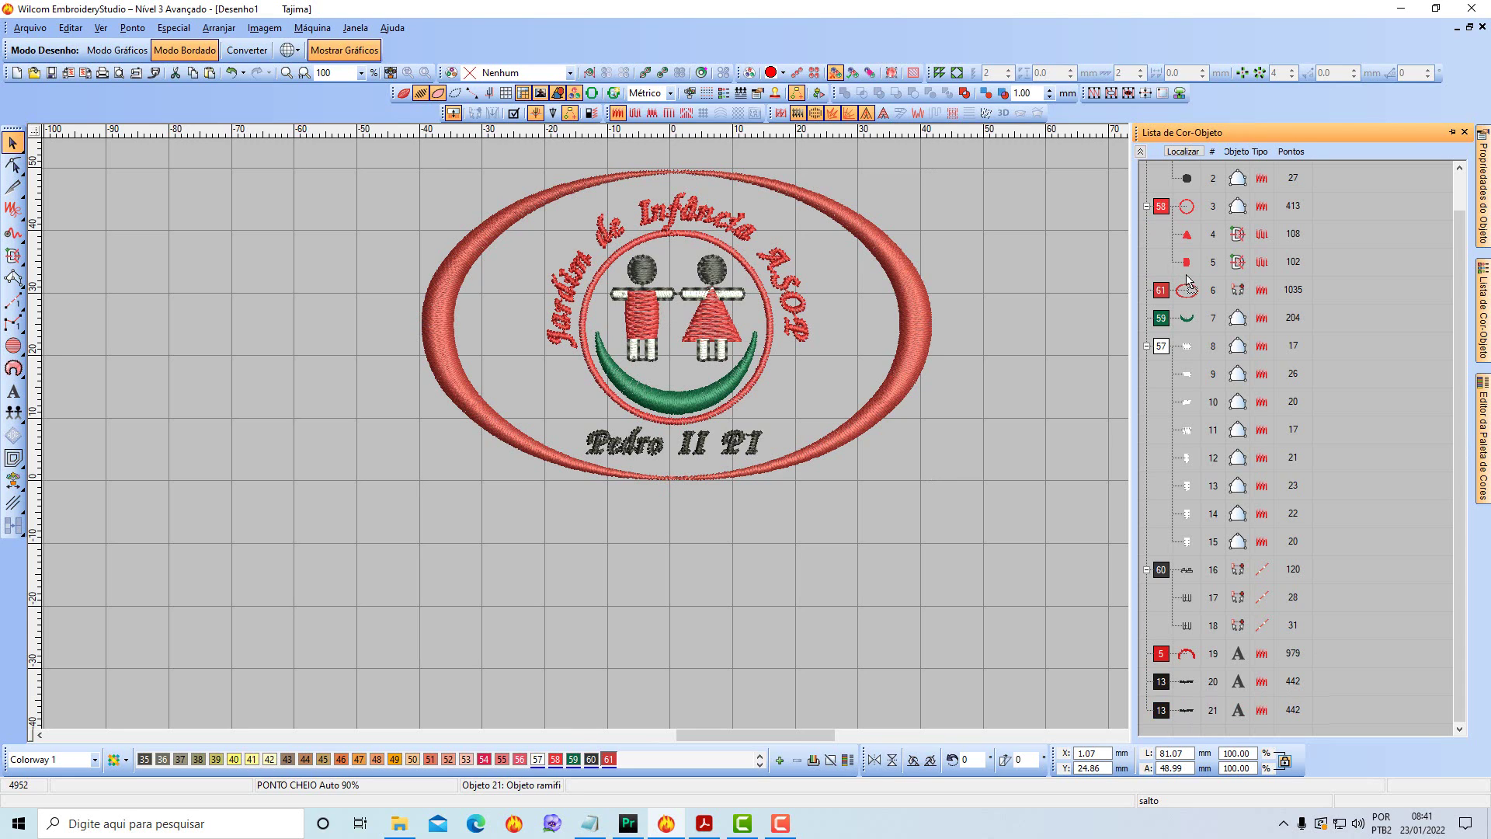
Turn off automatic spacing for the first of the two outer ovals and set its stitch spacing to 1.30 mm.
{"action": "right_click", "coordinate": [1190, 298]}
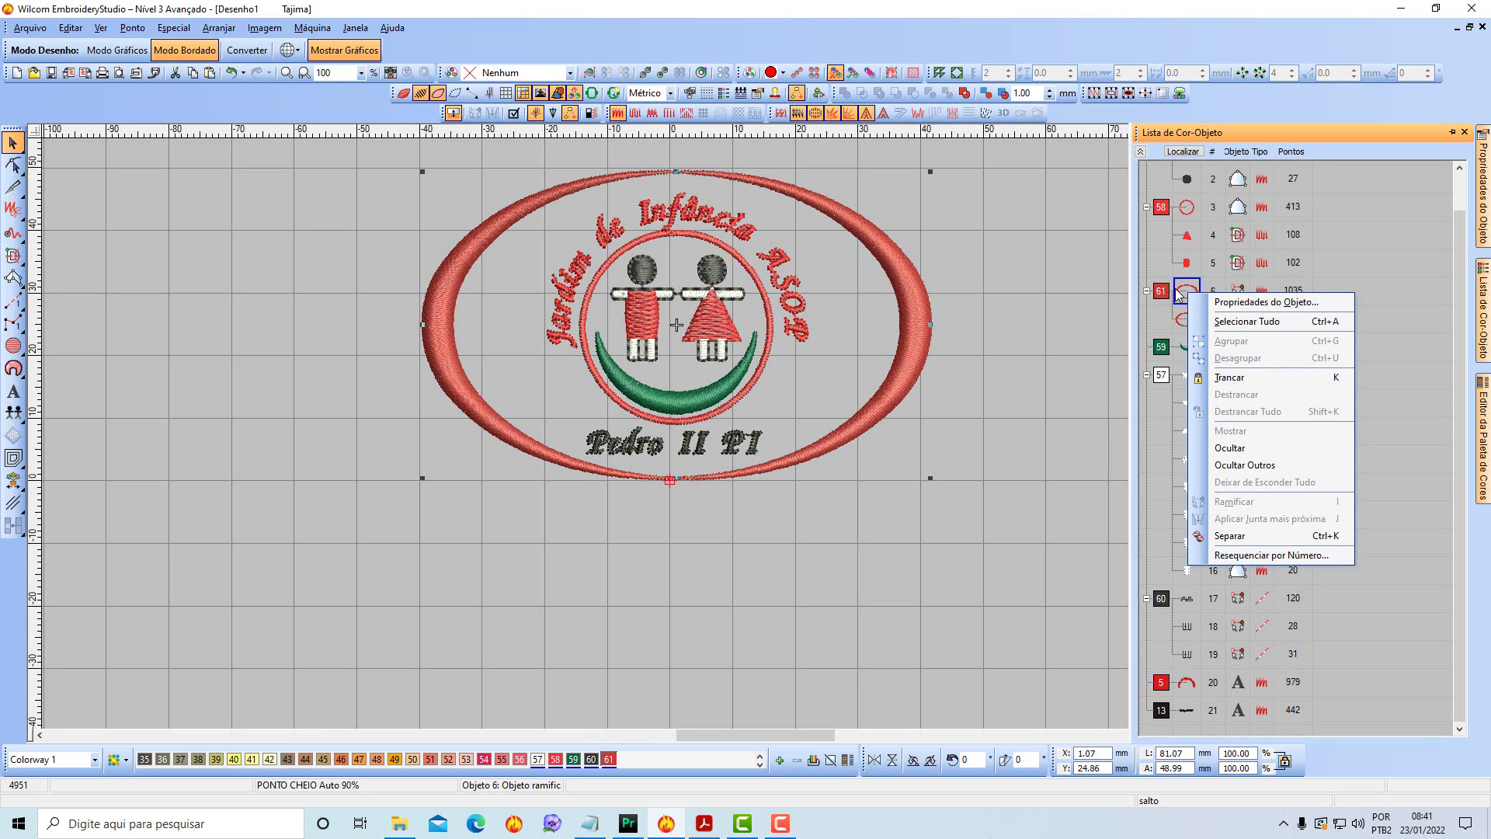
{"action": "left_click", "coordinate": [1236, 305]}
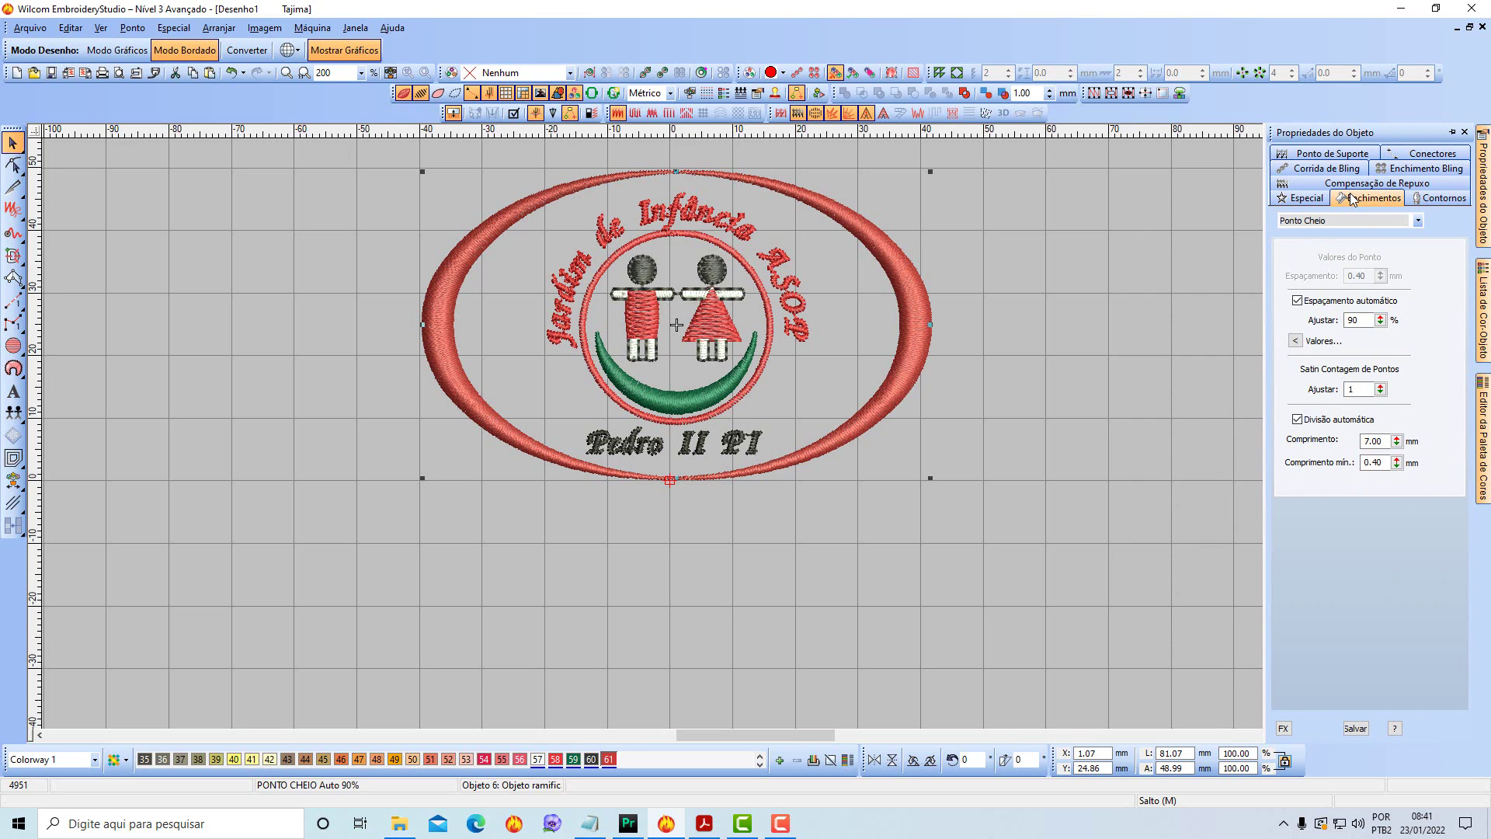
{"action": "left_click", "coordinate": [1298, 301]}
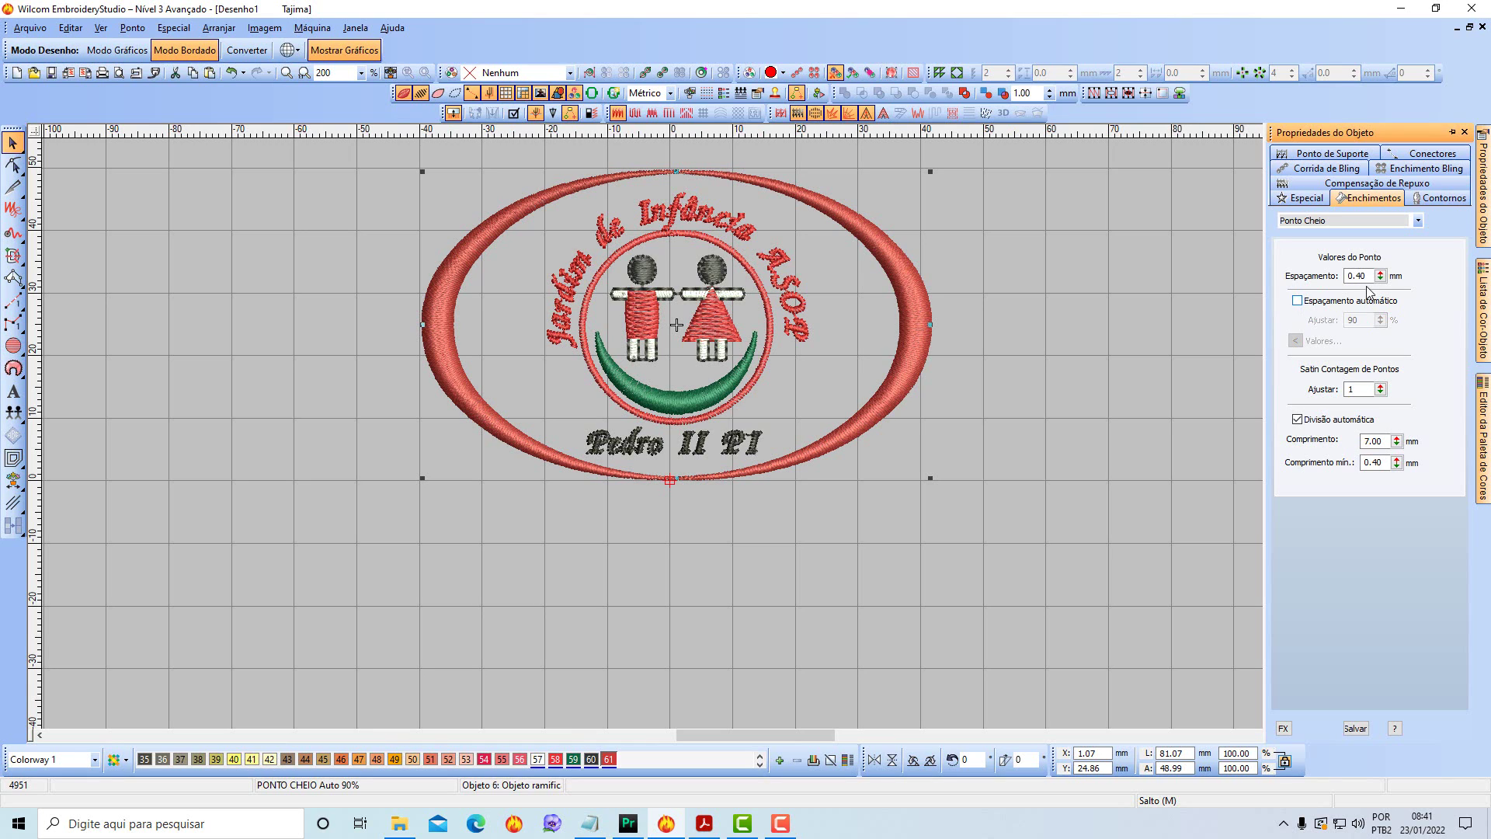
{"action": "double_click", "coordinate": [1356, 276]}
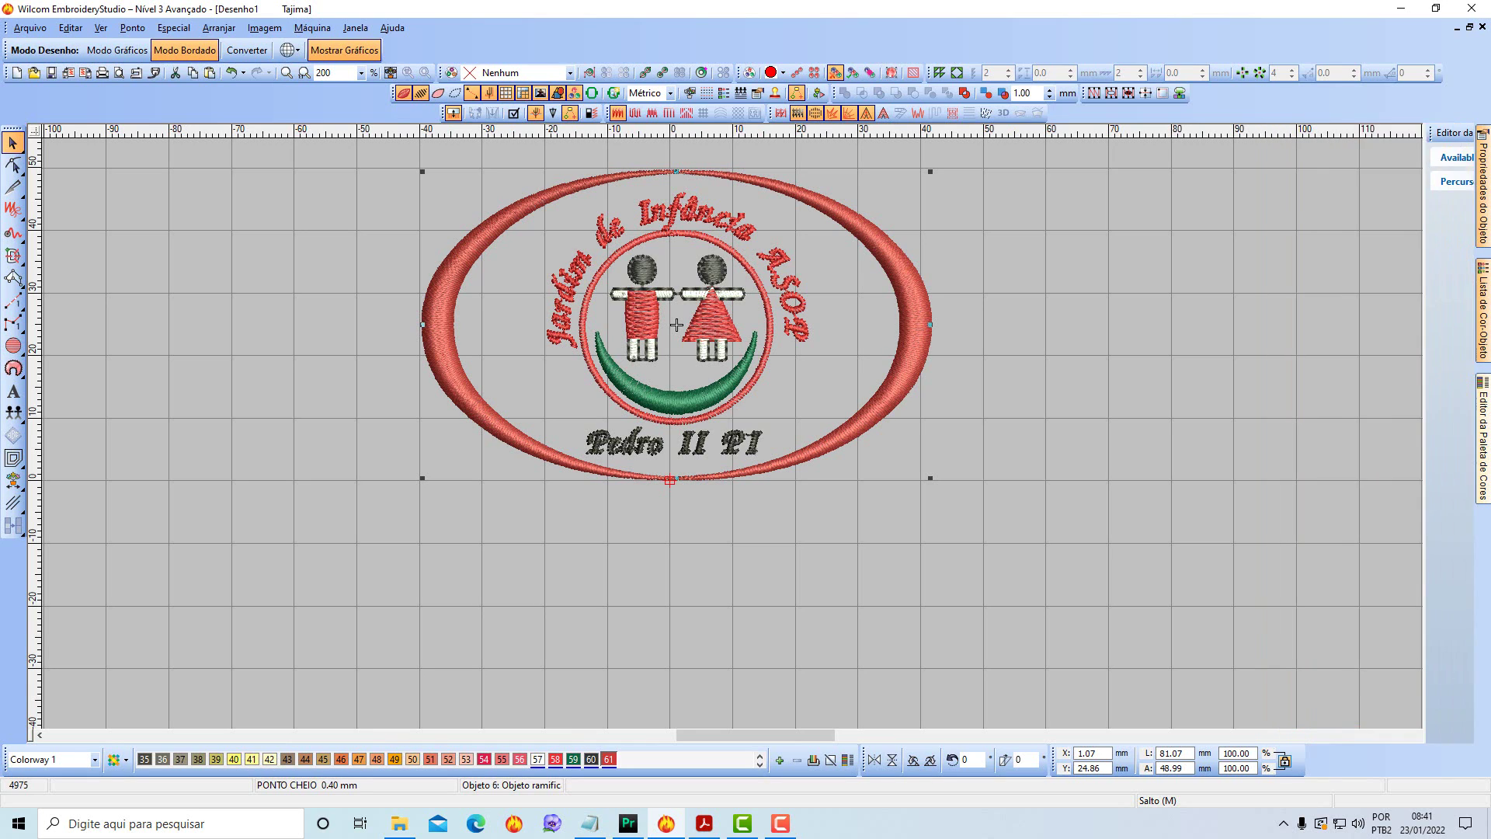
{"action": "mouse_move", "coordinate": [1484, 439]}
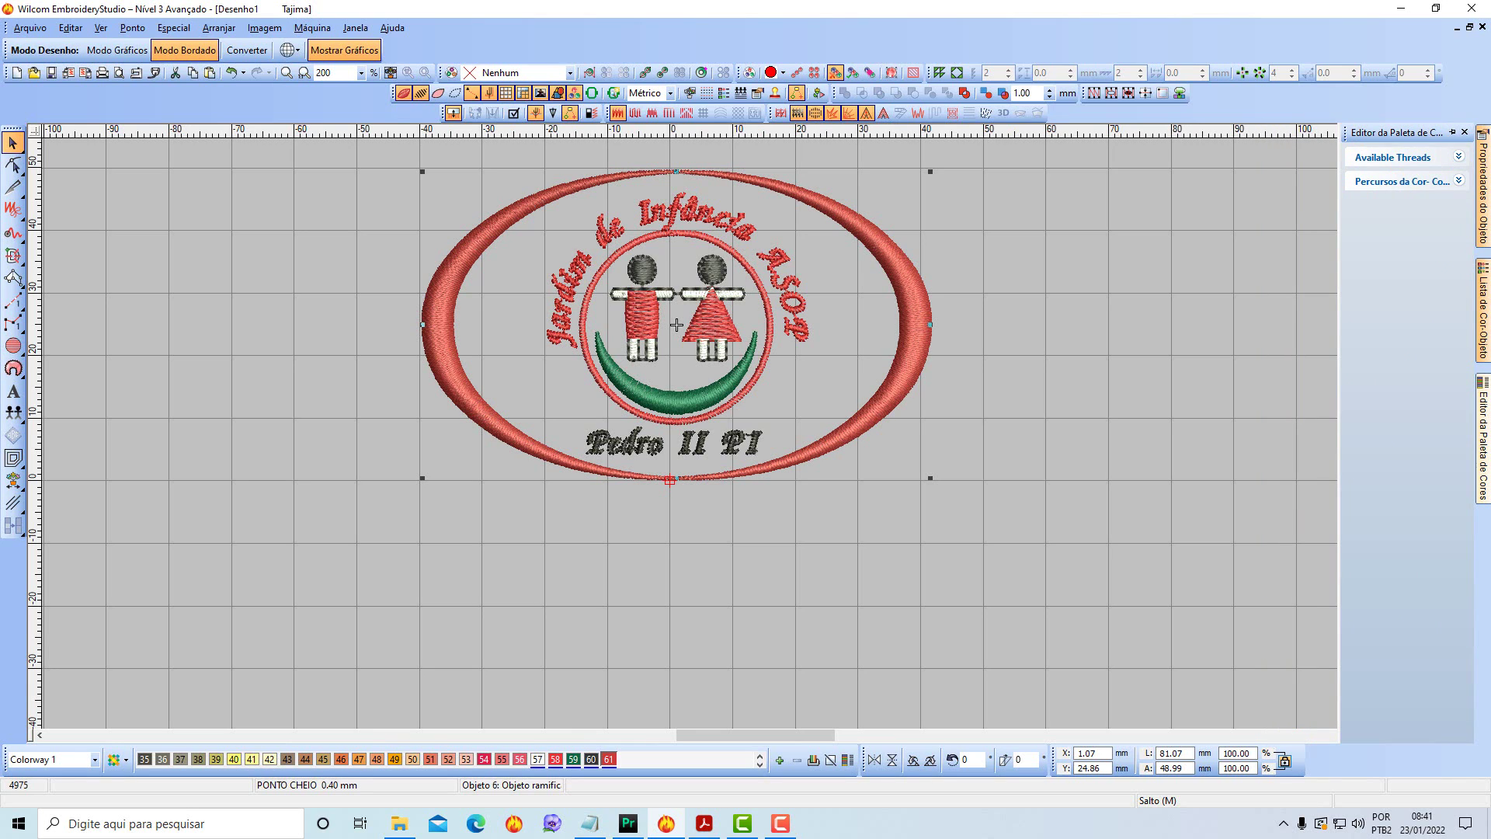
{"action": "mouse_move", "coordinate": [1484, 186]}
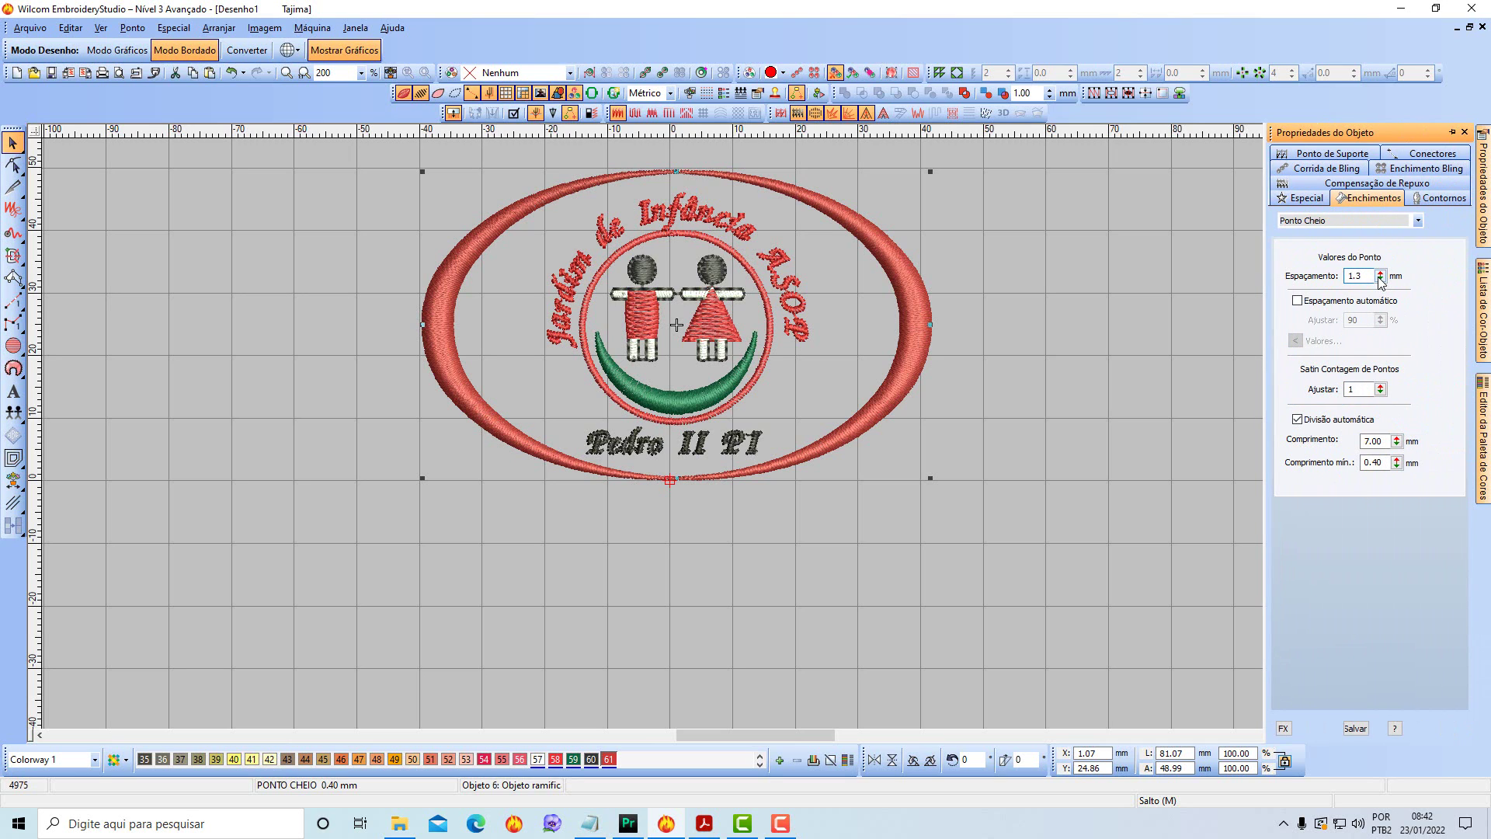
{"action": "left_click", "coordinate": [1372, 187]}
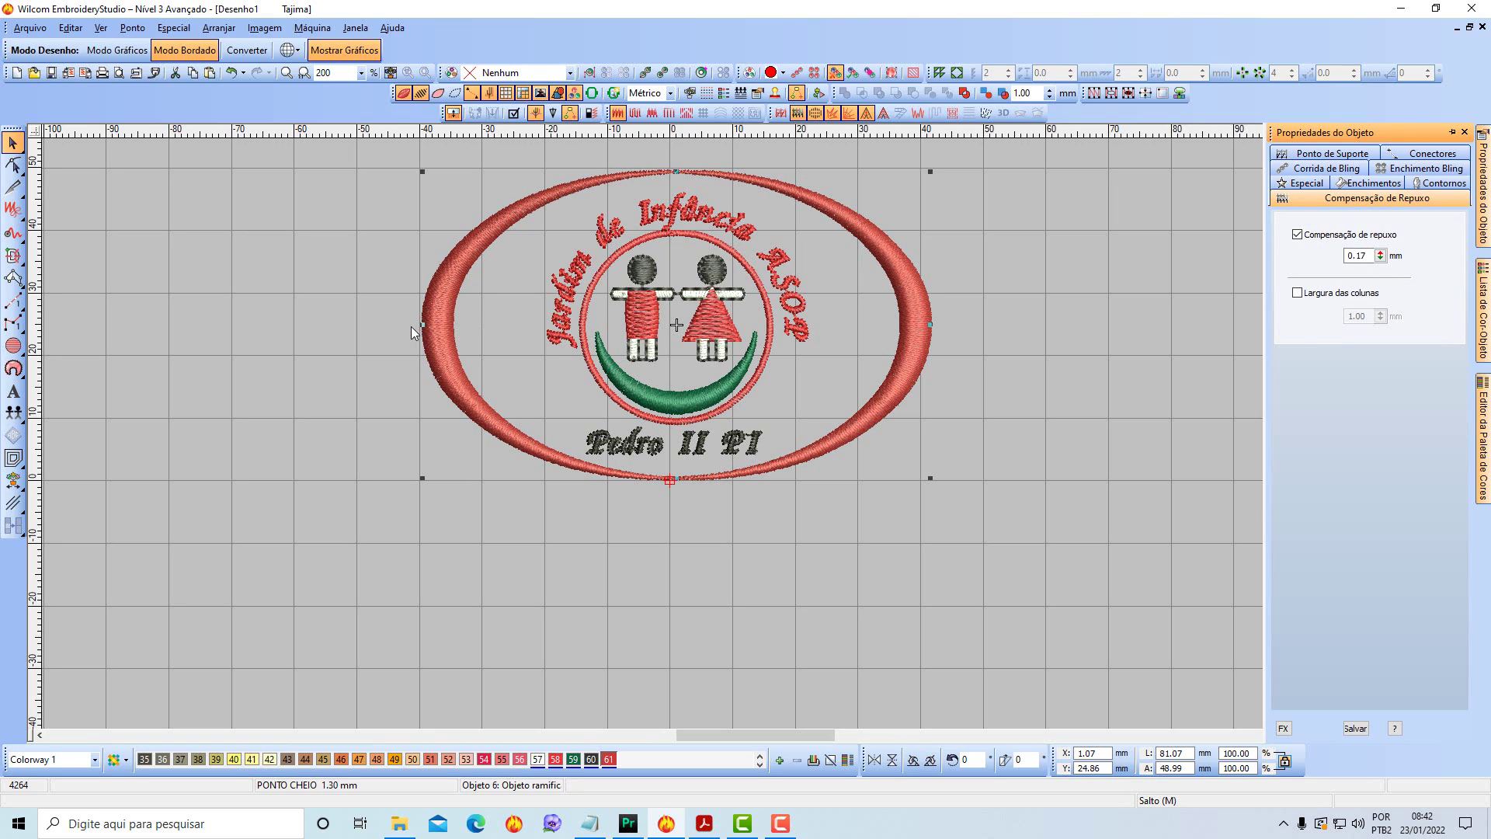
Turn off automatic spacing for the second outer oval and set its stitch spacing to 0.33 mm.
{"action": "left_click", "coordinate": [1478, 307]}
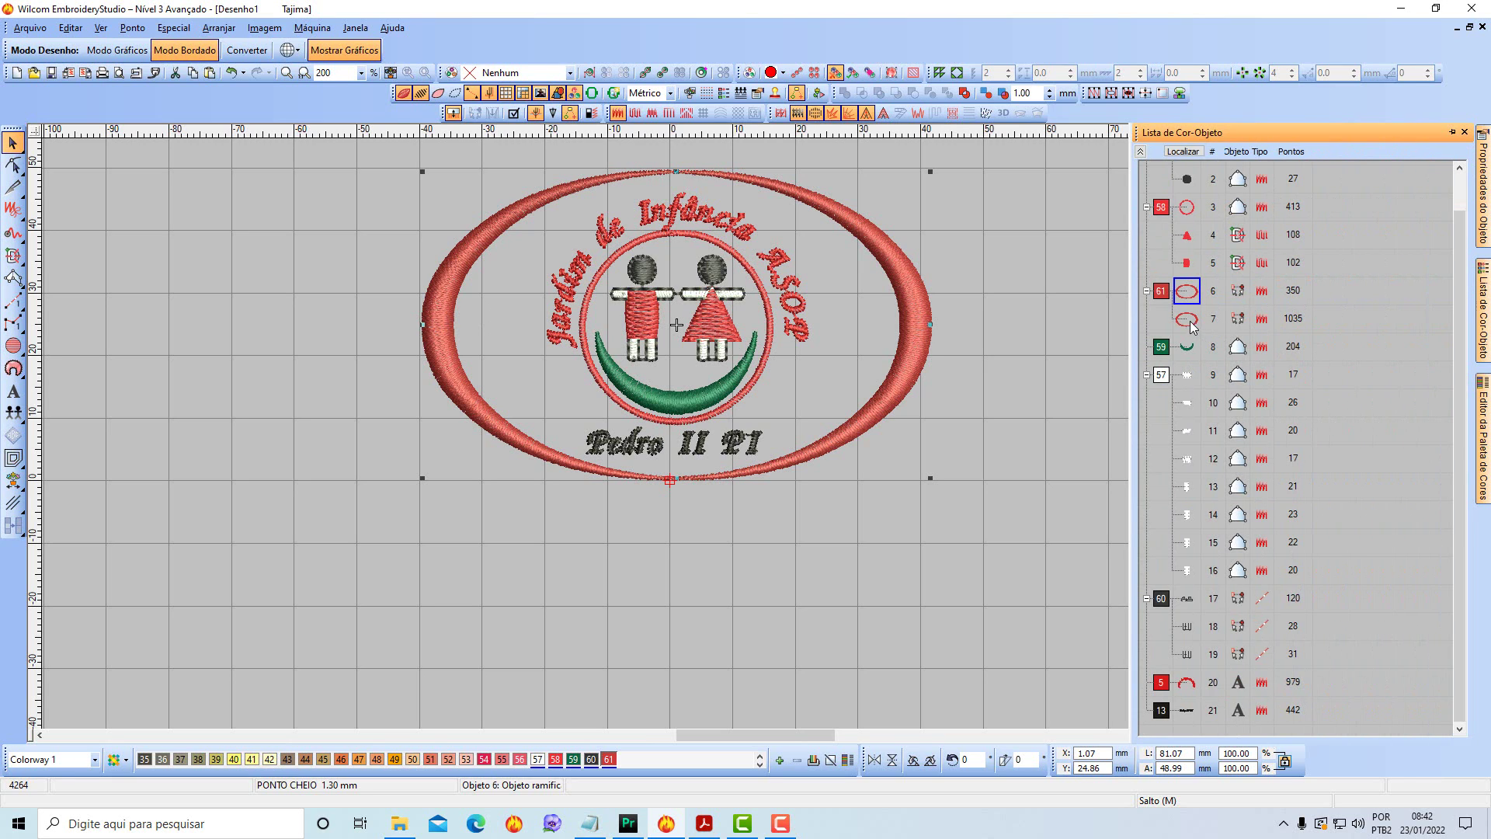
{"action": "left_click", "coordinate": [1192, 322]}
{"action": "right_click", "coordinate": [1191, 322]}
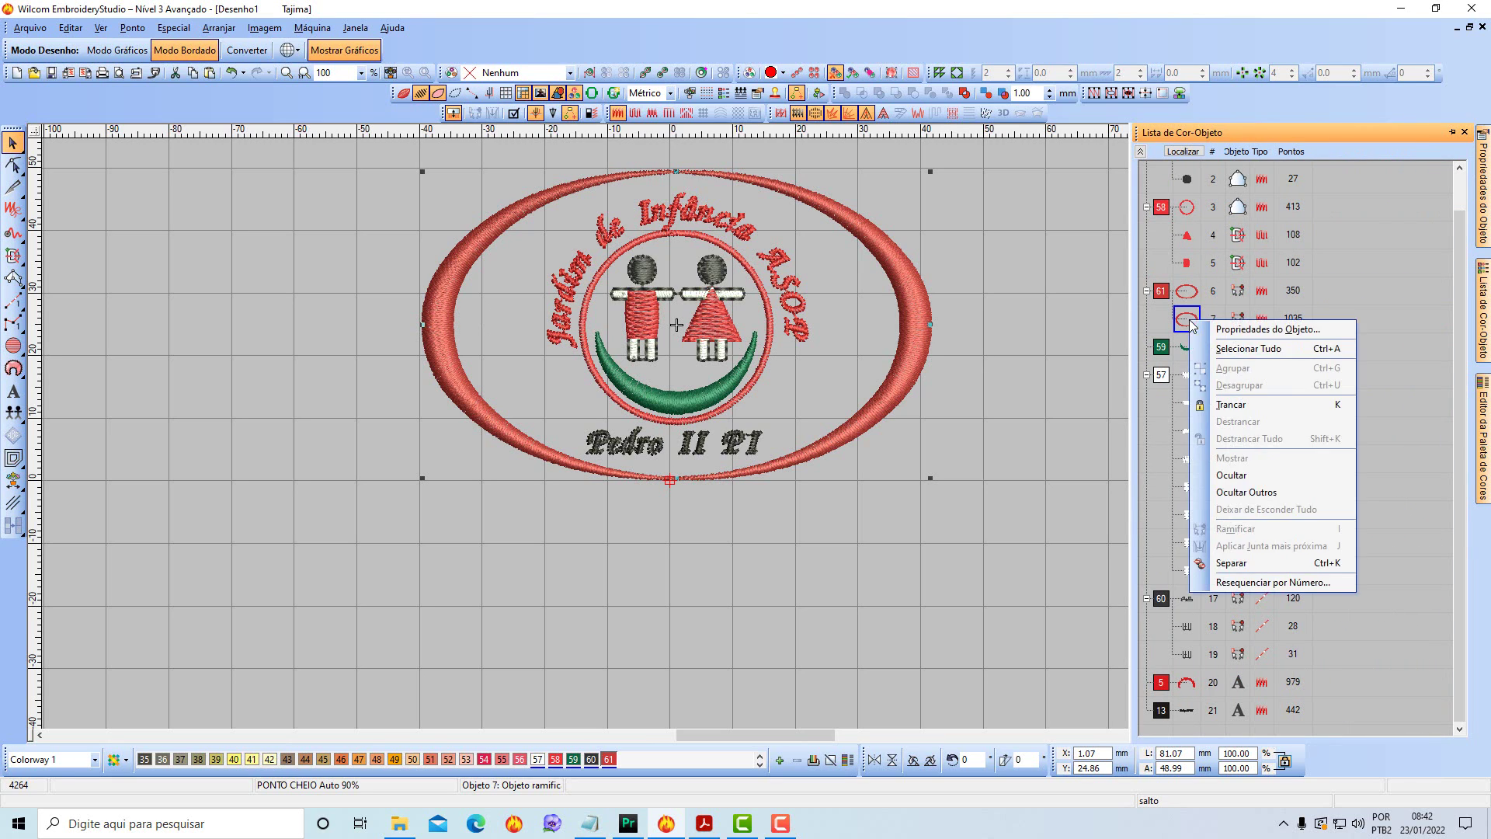
{"action": "left_click", "coordinate": [1237, 329]}
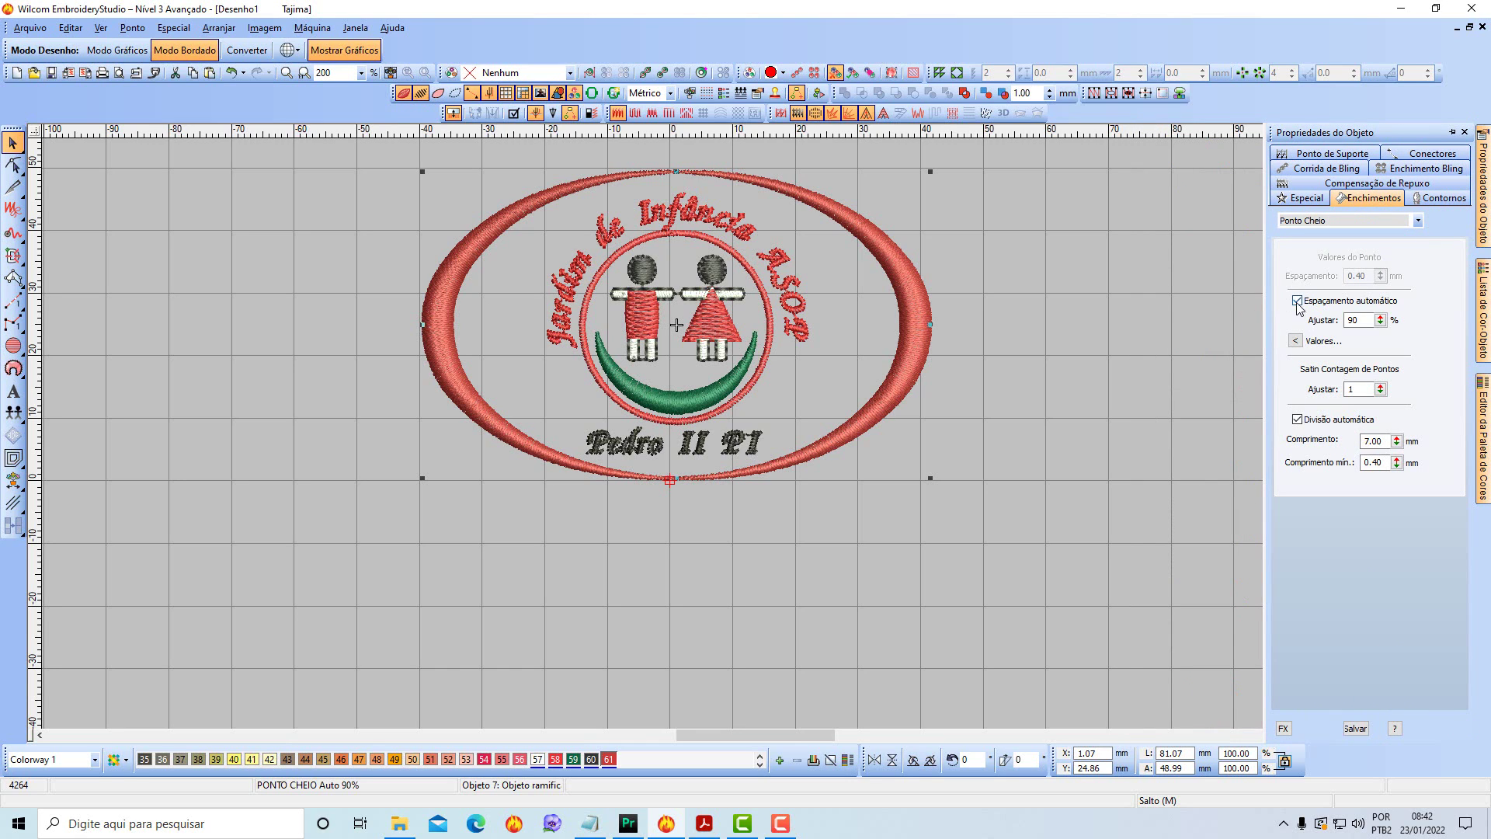
{"action": "left_click", "coordinate": [1295, 300]}
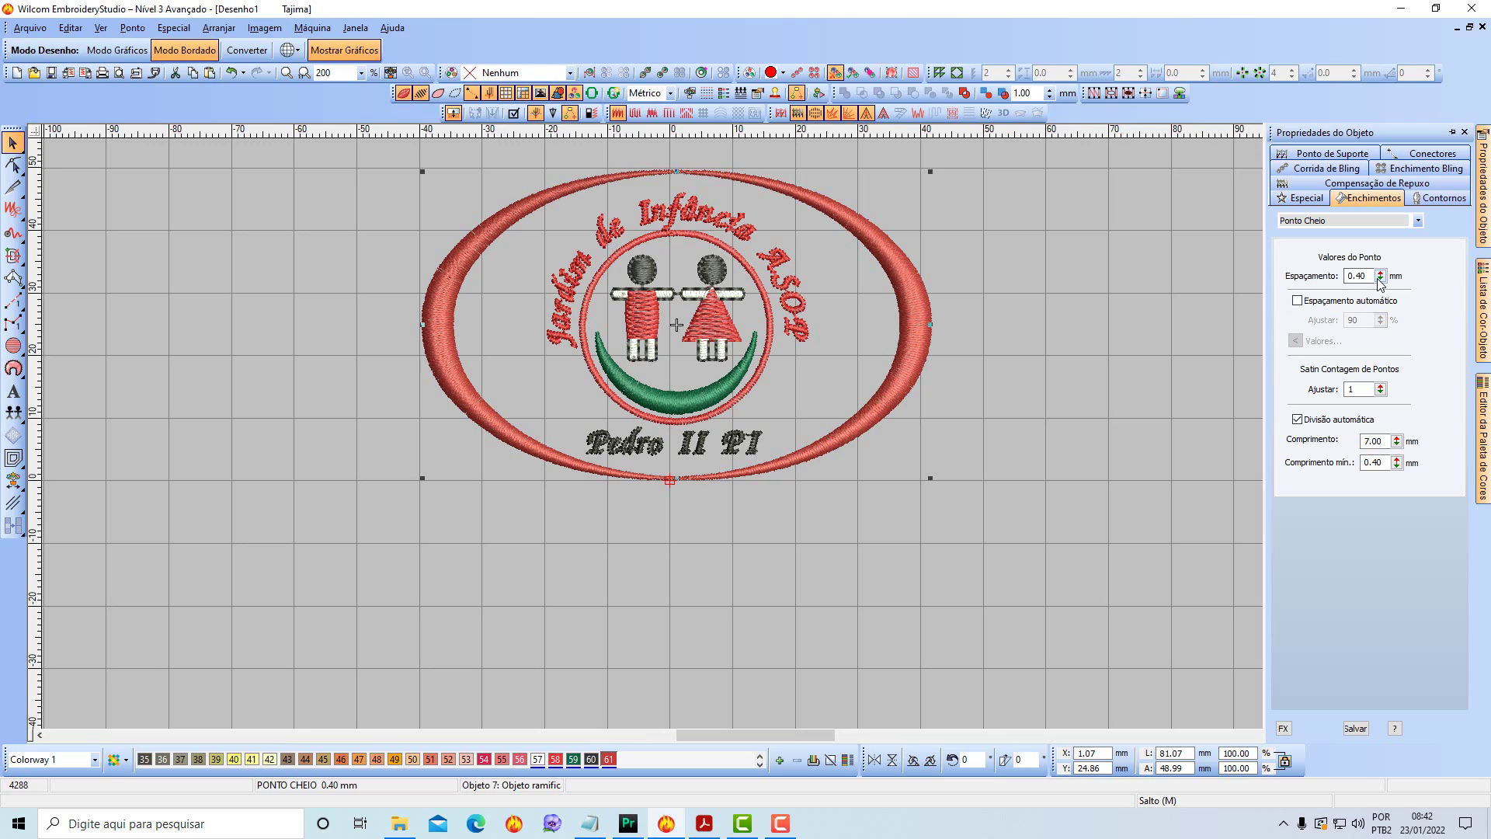
{"action": "left_click_drag", "start_coordinate": [1380, 281], "coordinate": [1310, 350]}
Set the second outer oval's pull compensation to 0.35 mm and deselect it.
{"action": "left_click", "coordinate": [1371, 186]}
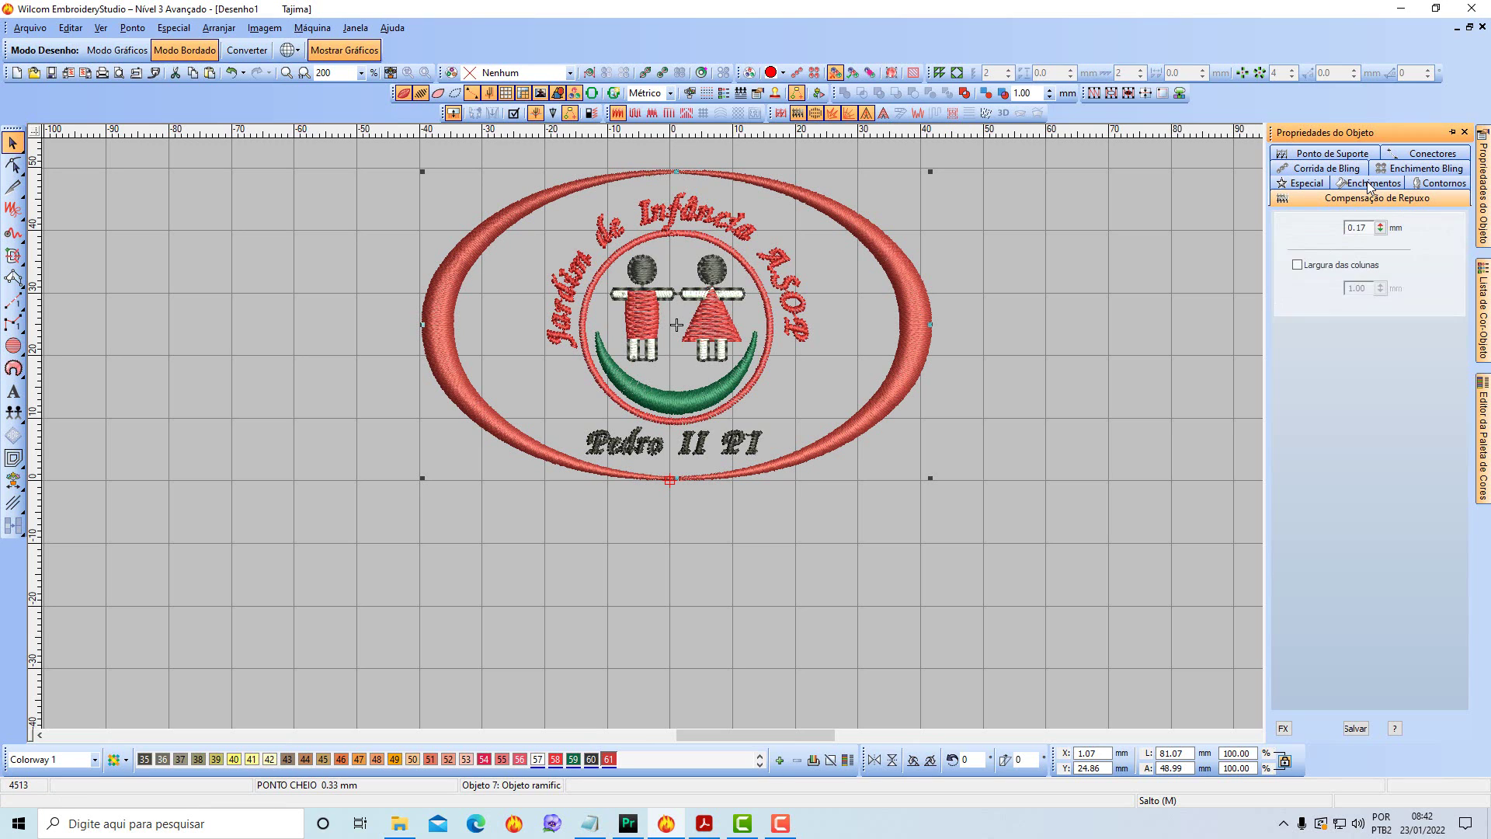
{"action": "left_click_drag", "start_coordinate": [1378, 257], "coordinate": [1312, 260]}
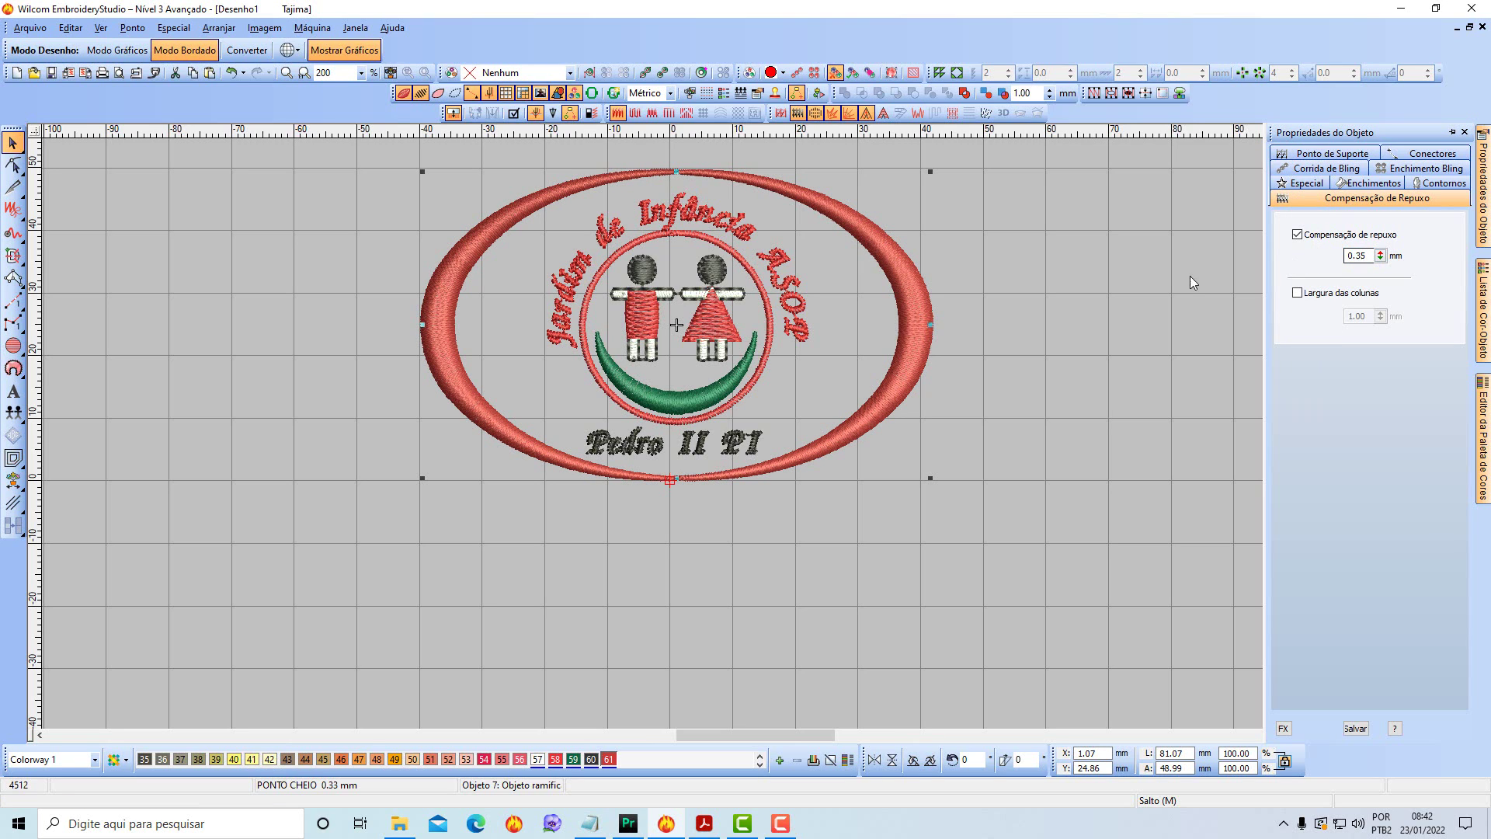
{"action": "left_click", "coordinate": [1092, 306]}
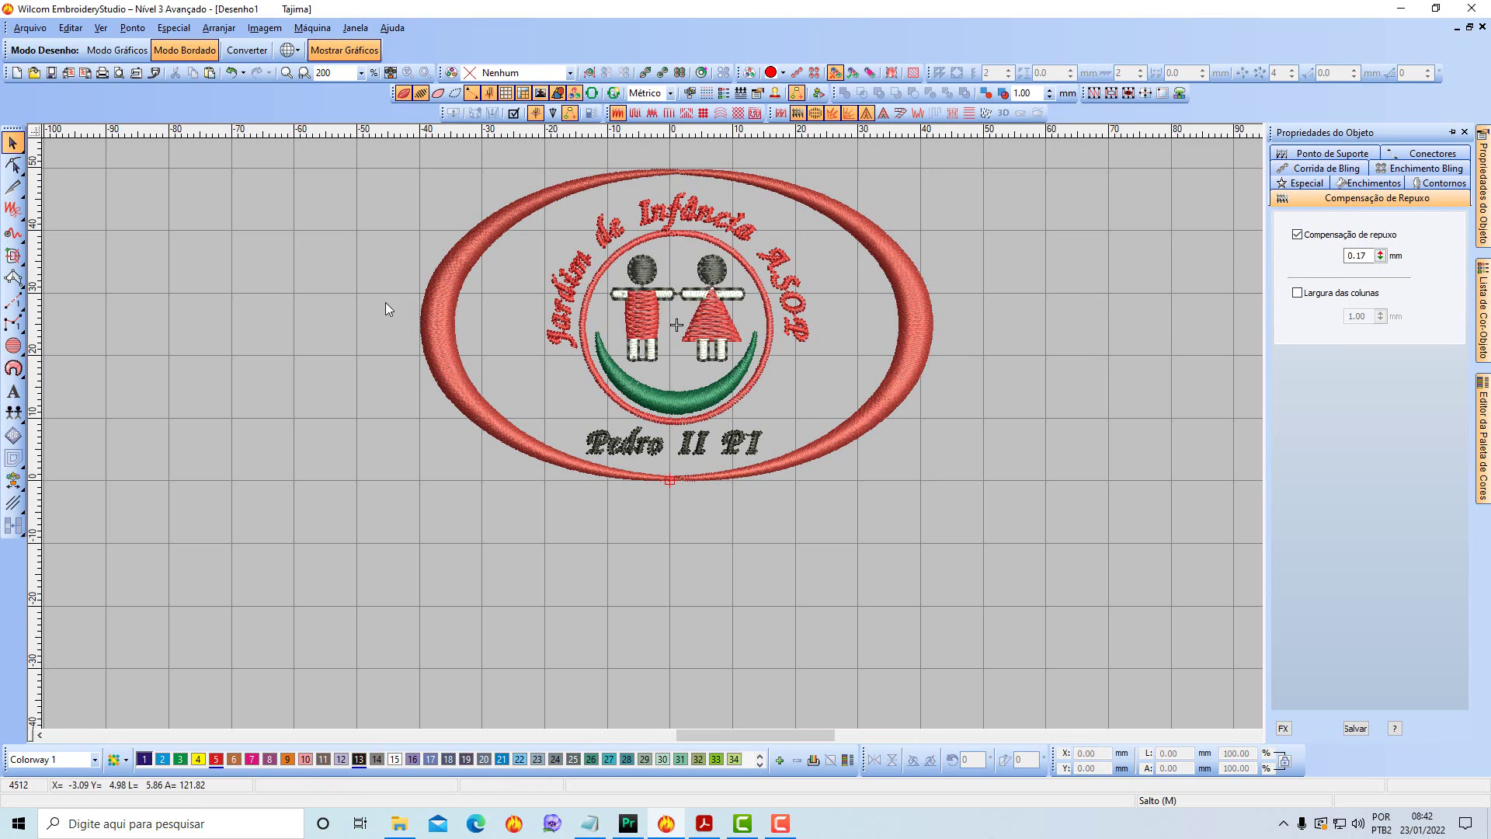
Move the dense top oval aside to check the open-spaced oval beneath it, undo the move and deselect.
{"action": "left_click", "coordinate": [444, 297]}
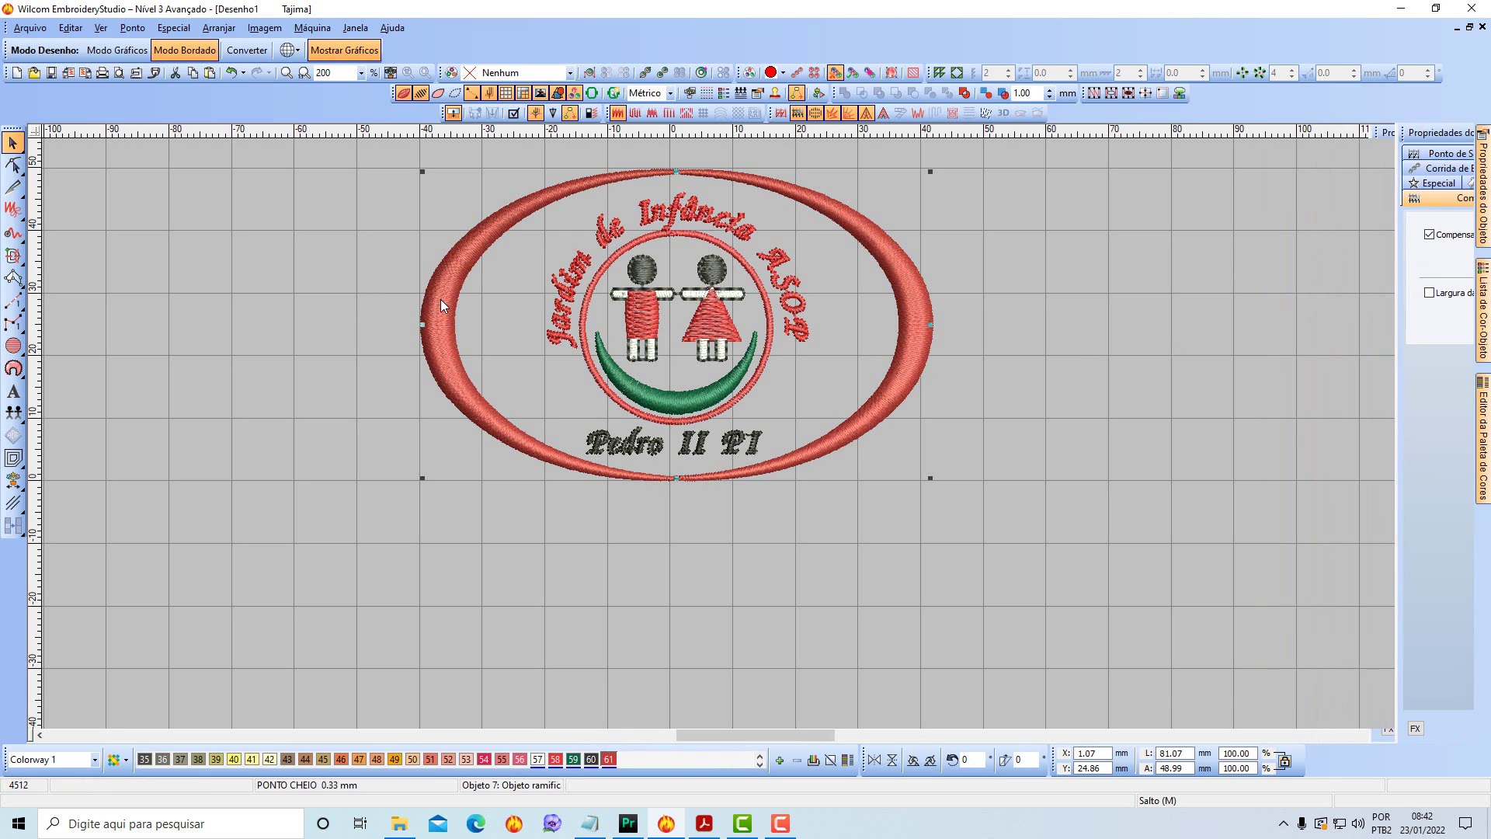
{"action": "left_click_drag", "start_coordinate": [444, 297], "coordinate": [383, 404]}
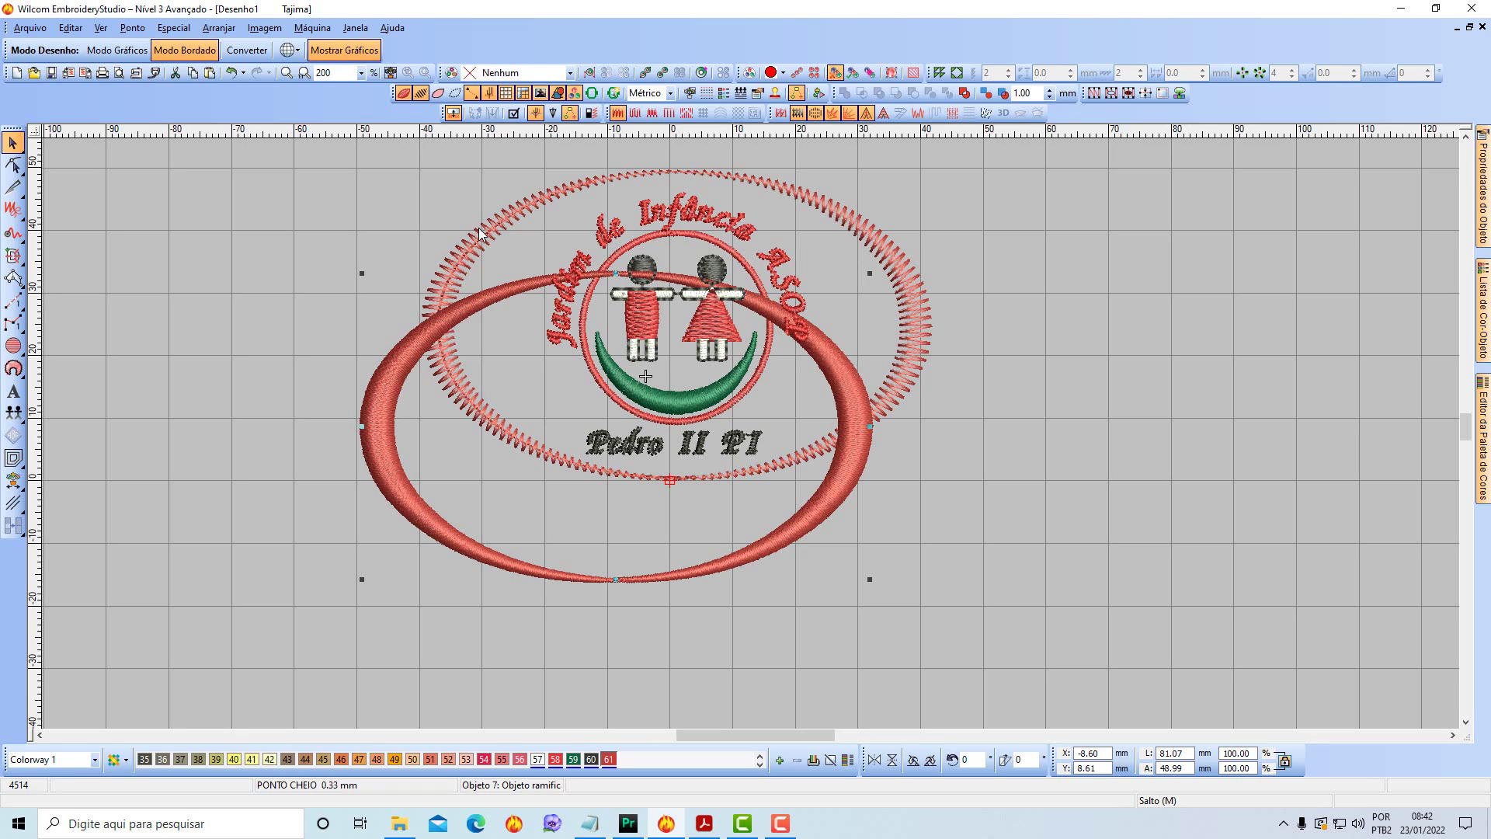
{"action": "left_click", "coordinate": [232, 73]}
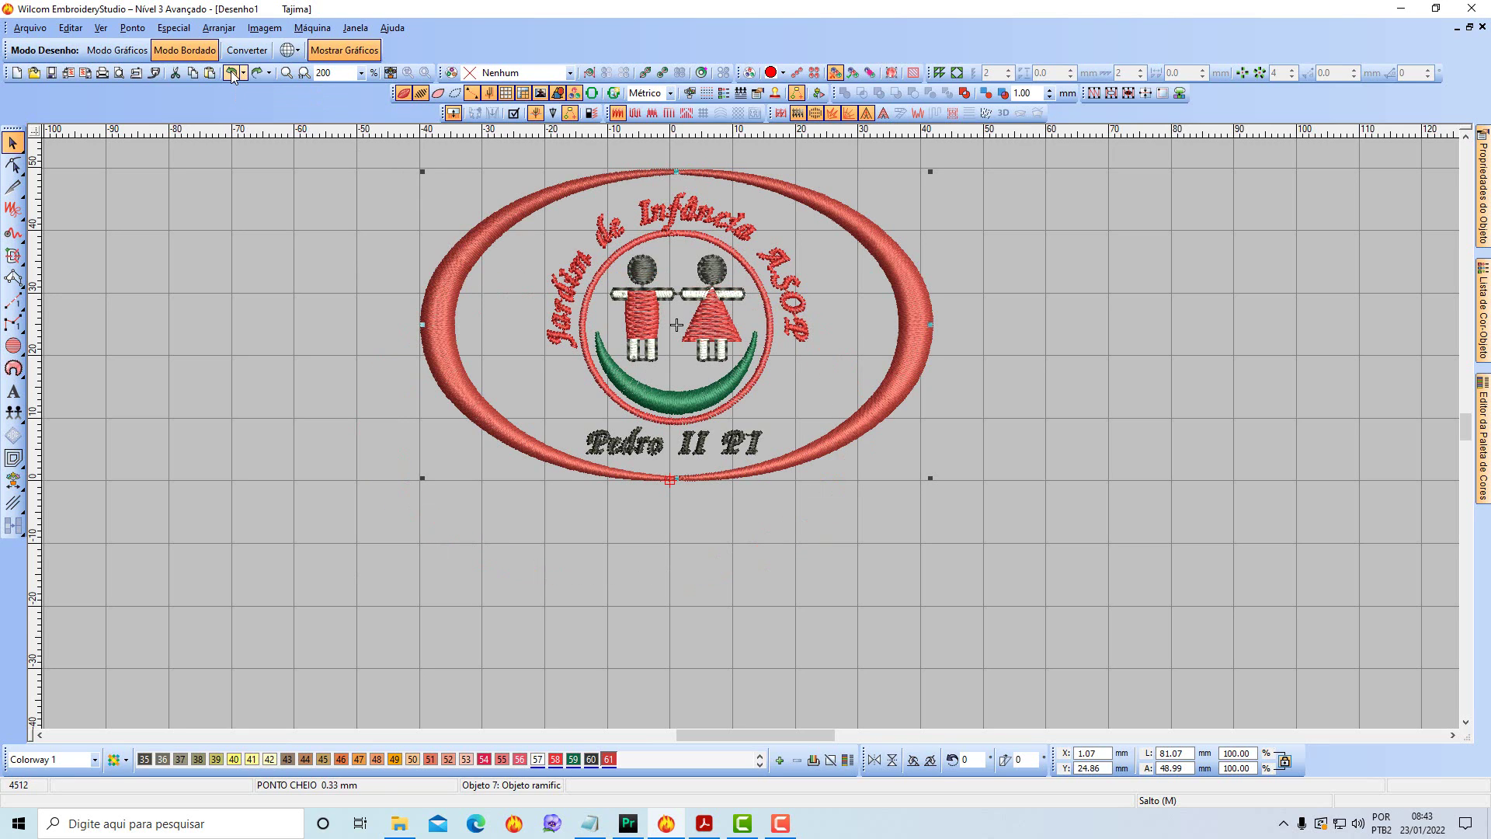
{"action": "left_click", "coordinate": [1123, 362]}
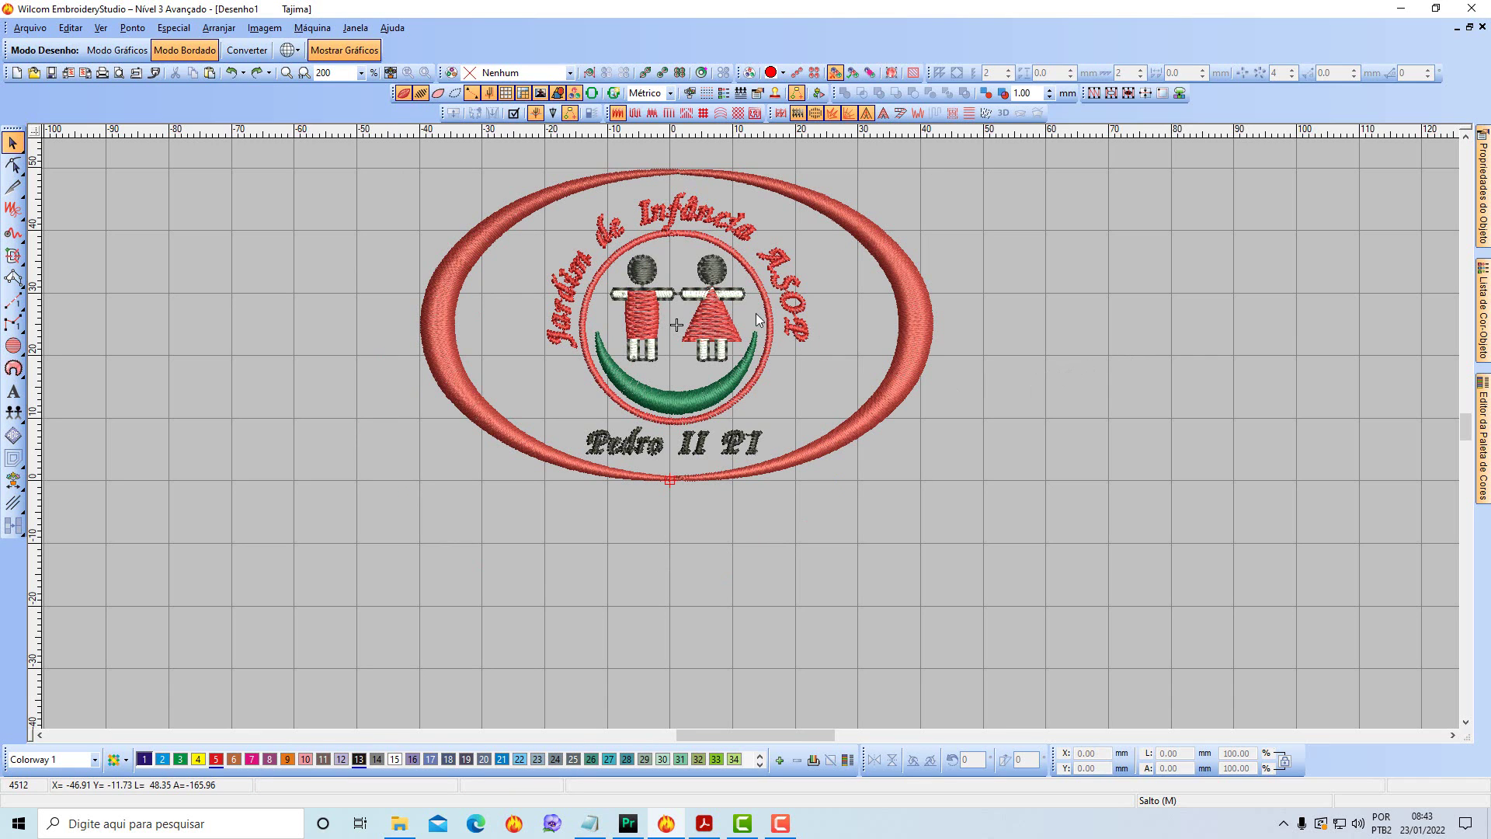
{"action": "key", "text": "z"}
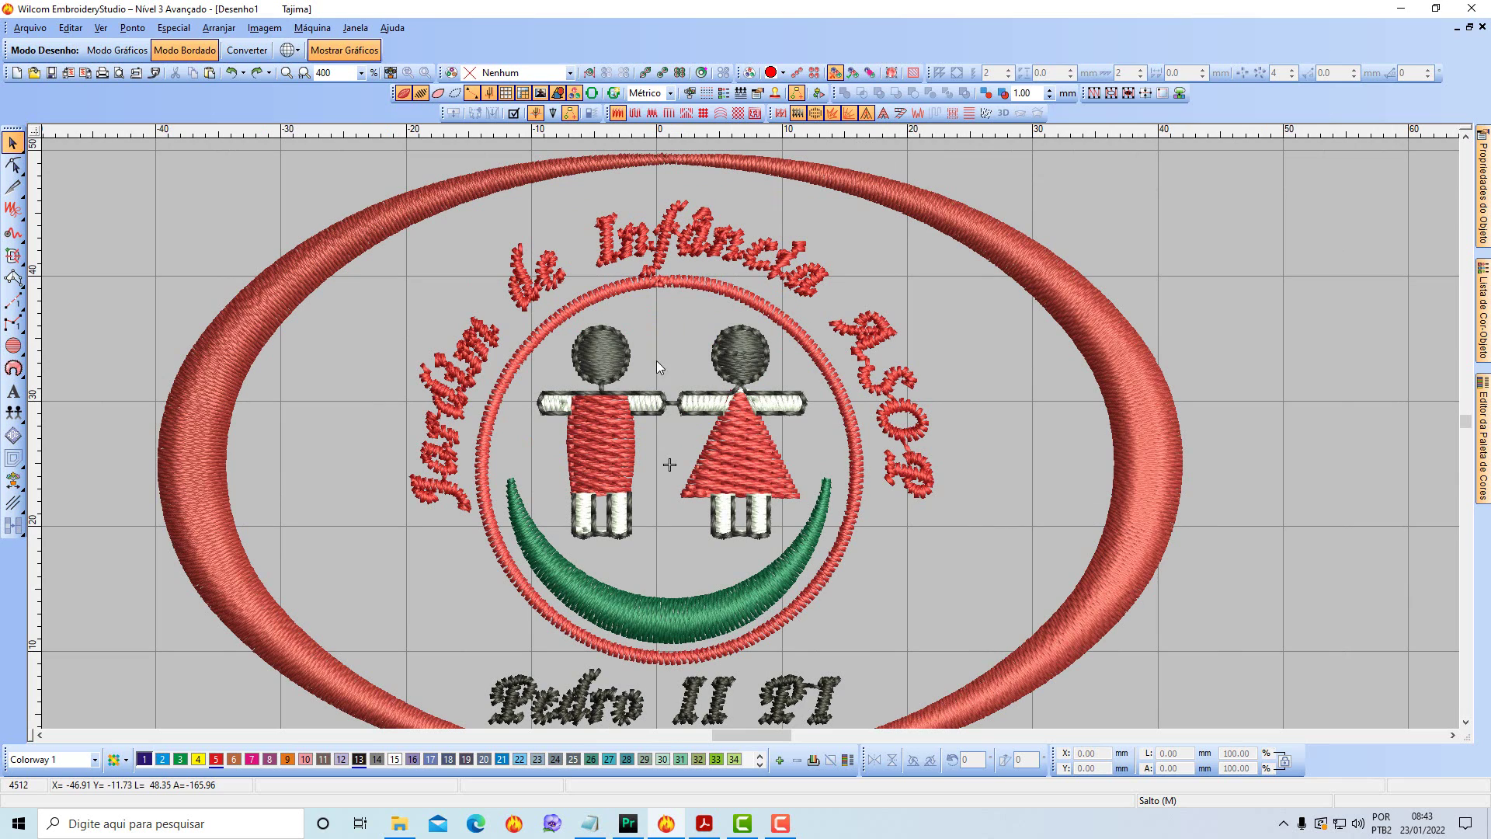
{"action": "left_click_drag", "start_coordinate": [627, 356], "coordinate": [667, 353]}
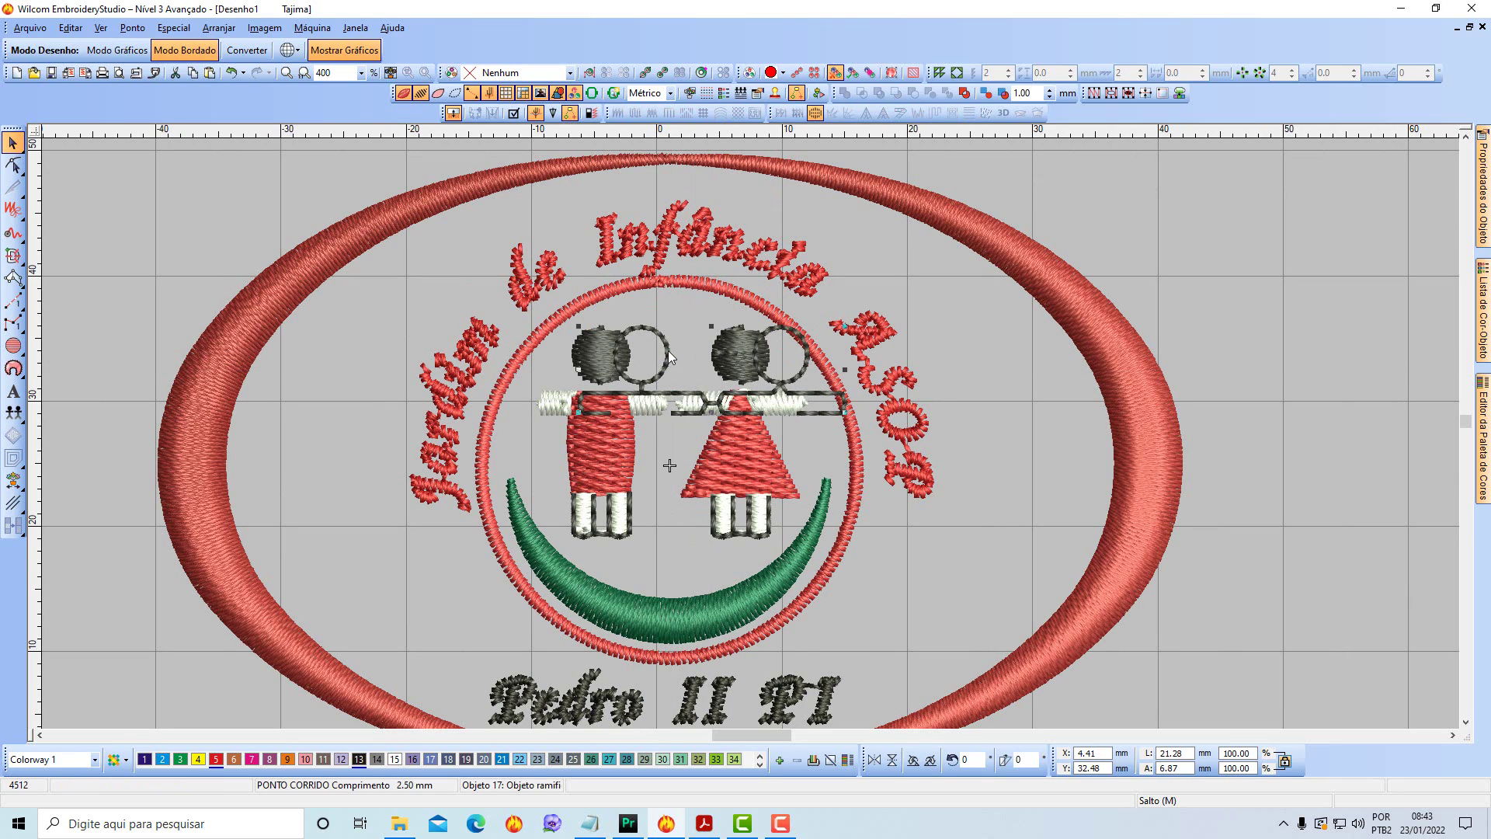
{"action": "left_click", "coordinate": [230, 72]}
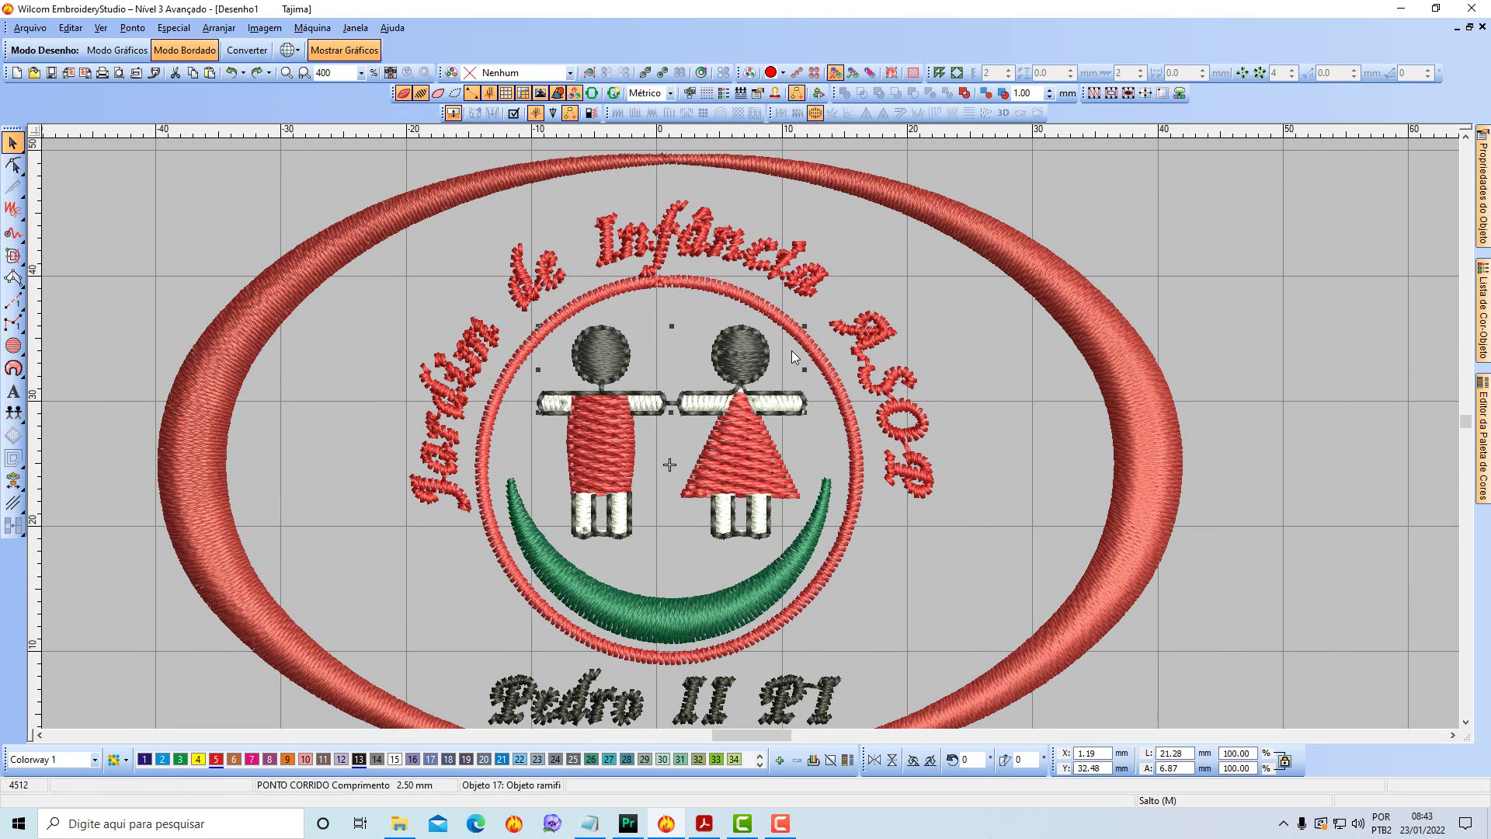
Set the pull compensation of the boy's and girl's red clothing fills to 0.24 mm and deselect them.
{"action": "left_click", "coordinate": [613, 462]}
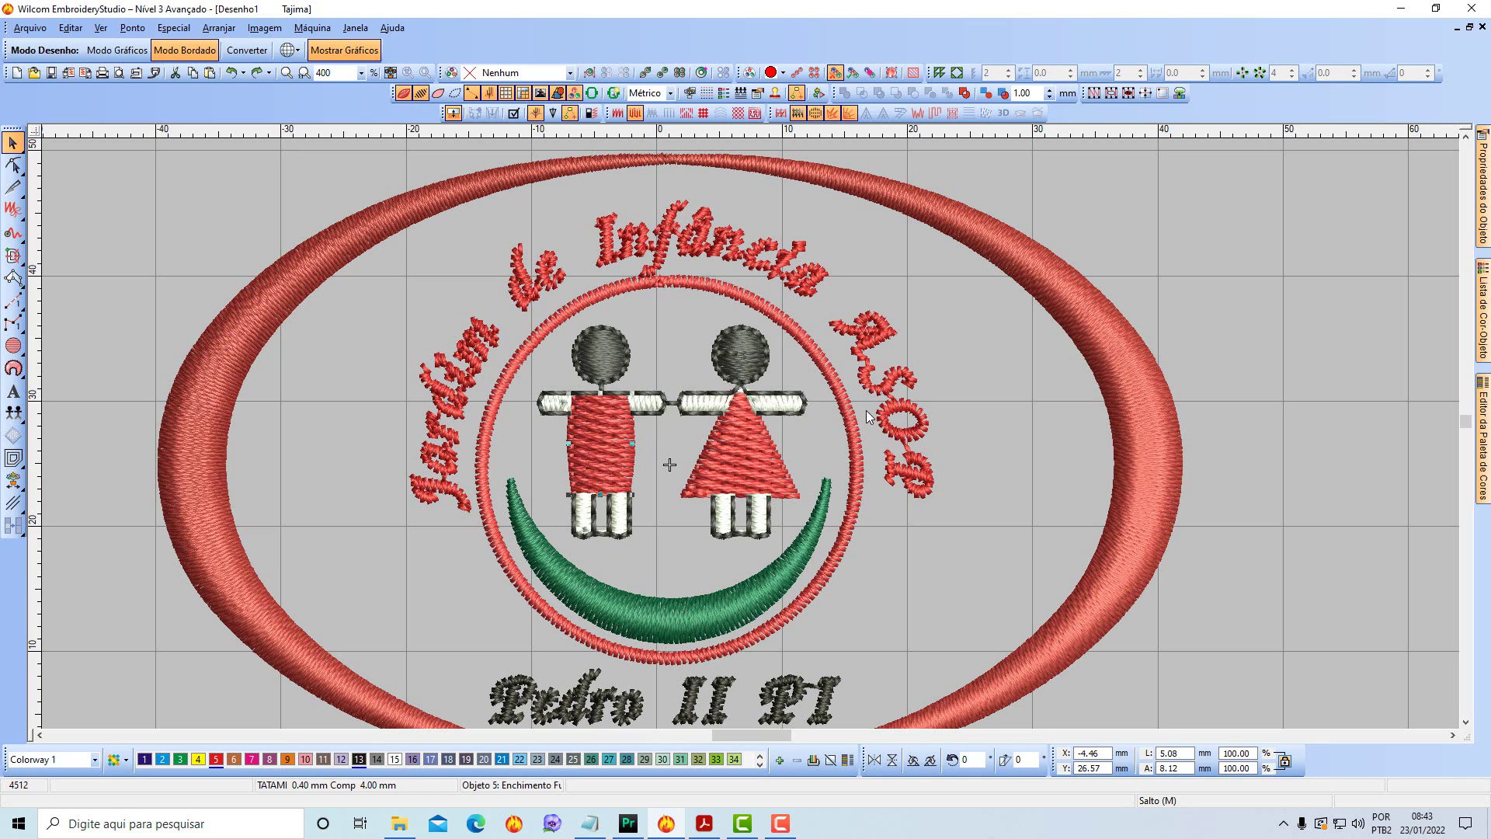
{"action": "left_click", "coordinate": [741, 450], "text": "ctrl"}
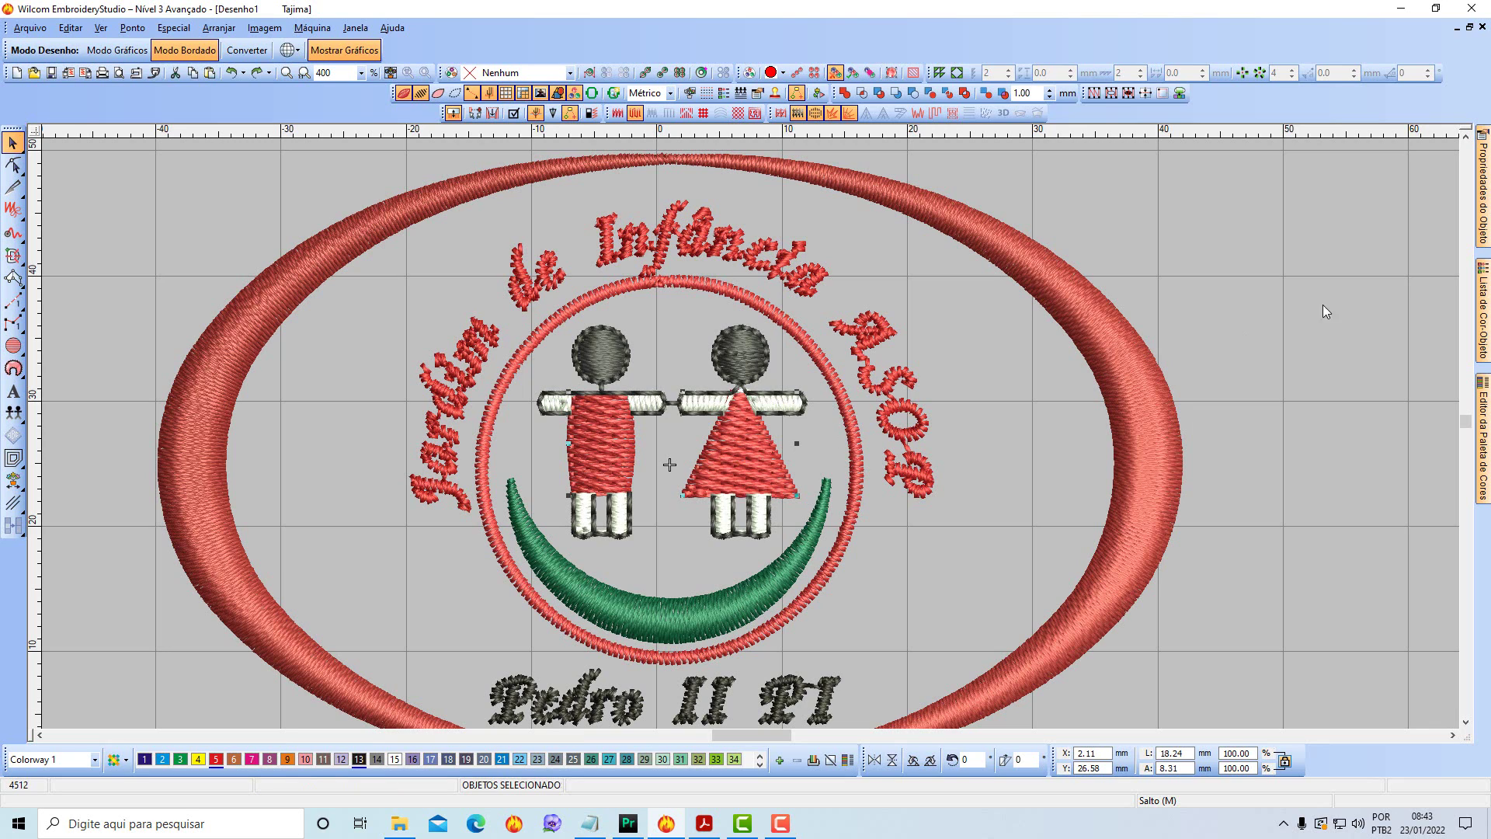
{"action": "mouse_move", "coordinate": [1485, 198]}
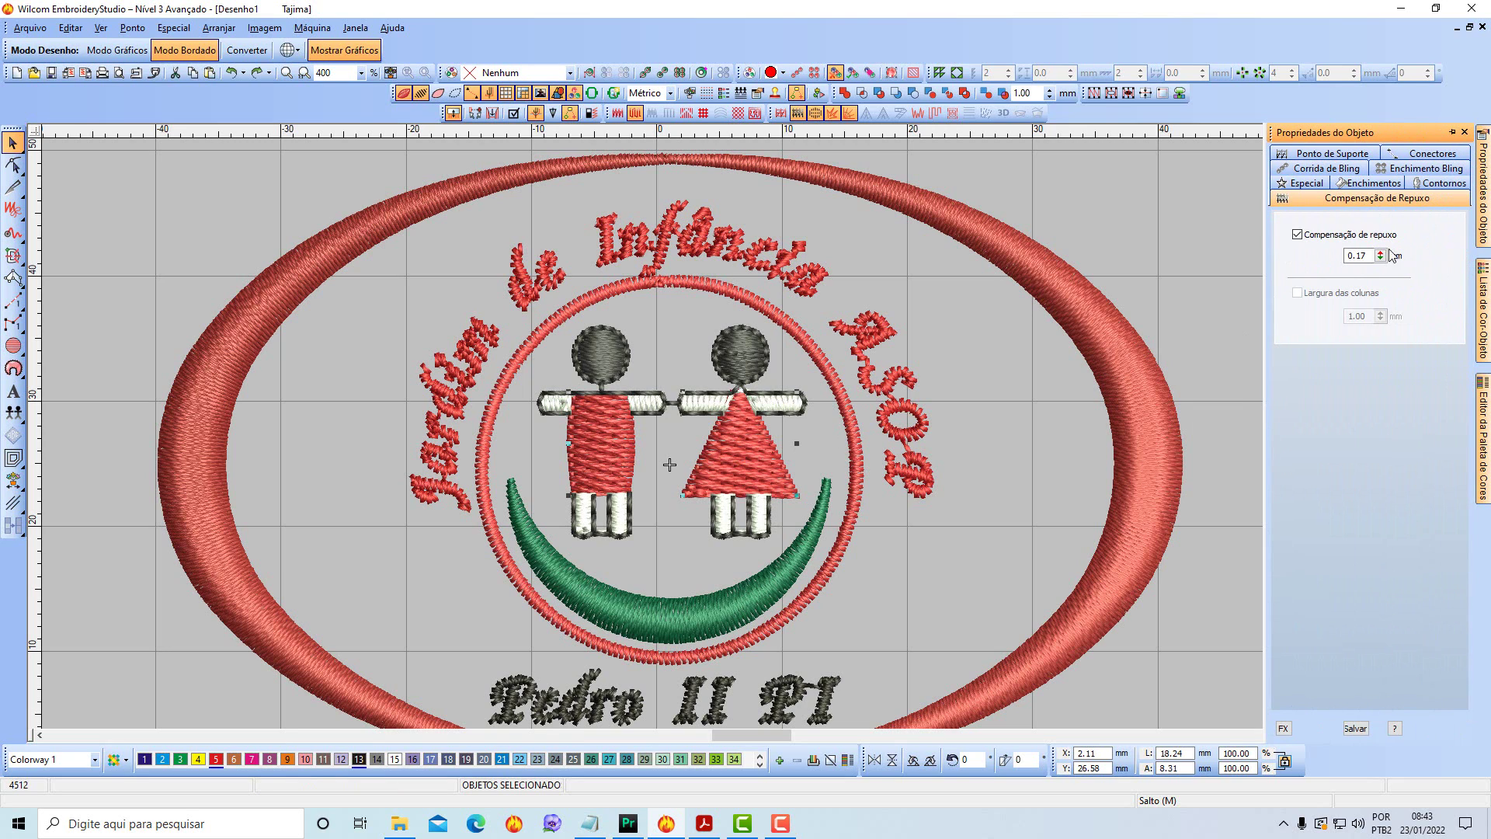
{"action": "left_click_drag", "start_coordinate": [1378, 257], "coordinate": [1309, 245]}
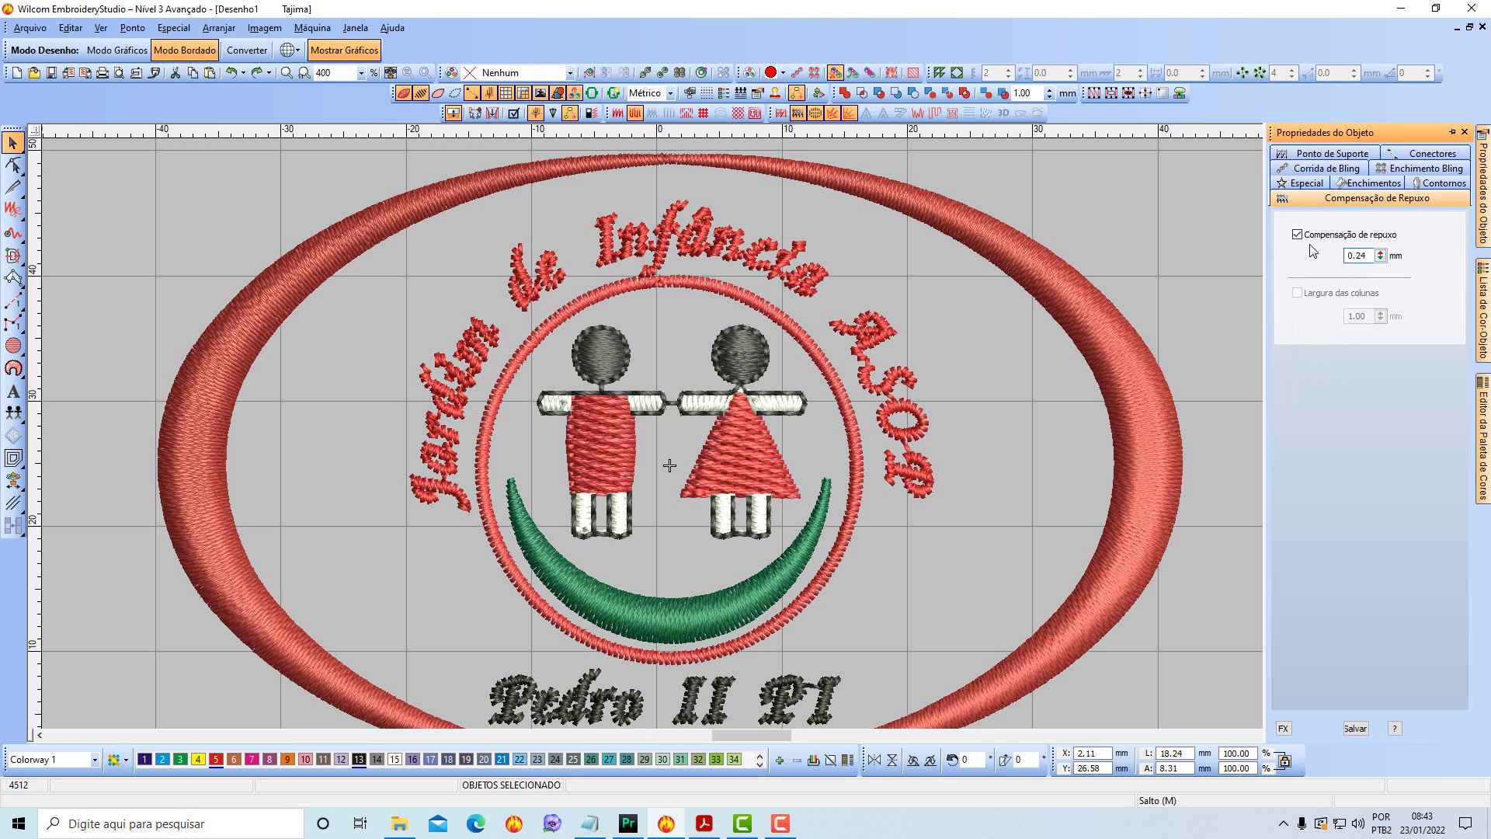
{"action": "left_click", "coordinate": [1379, 184]}
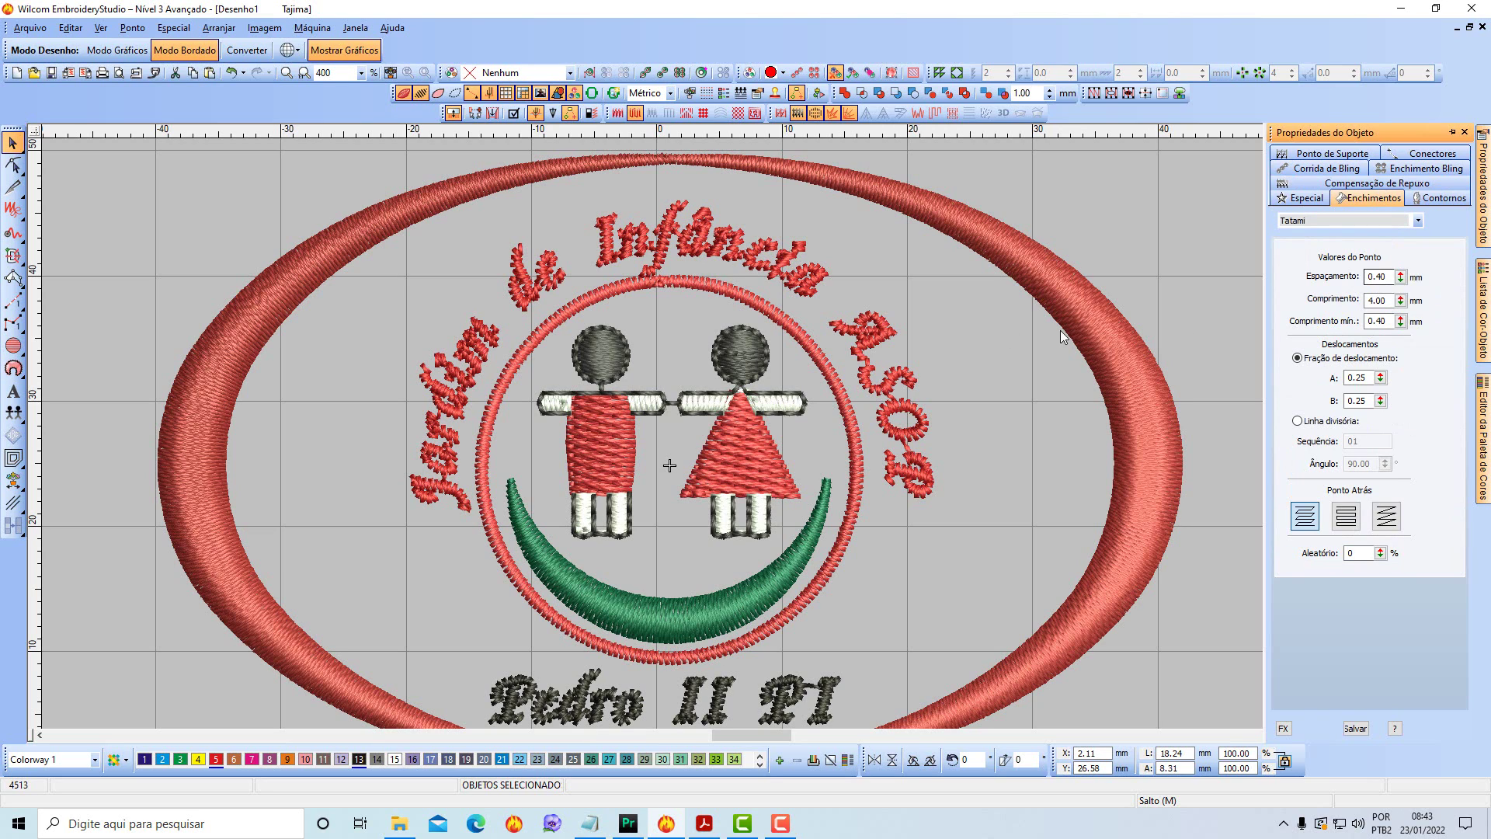
{"action": "key", "text": "Escape"}
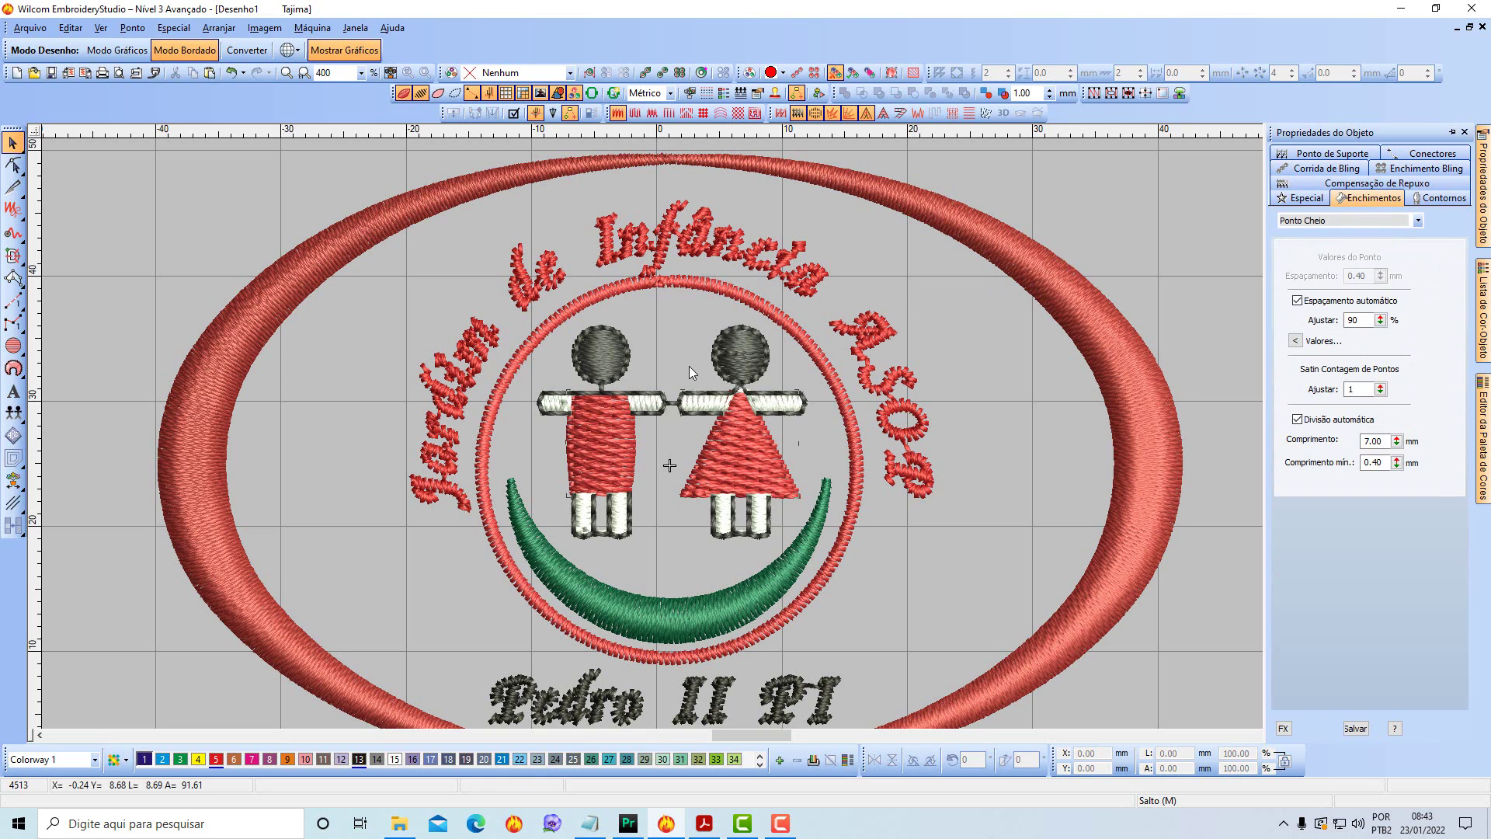
Adjust the pull compensation of the two black heads and deselect them.
{"action": "left_click", "coordinate": [744, 356]}
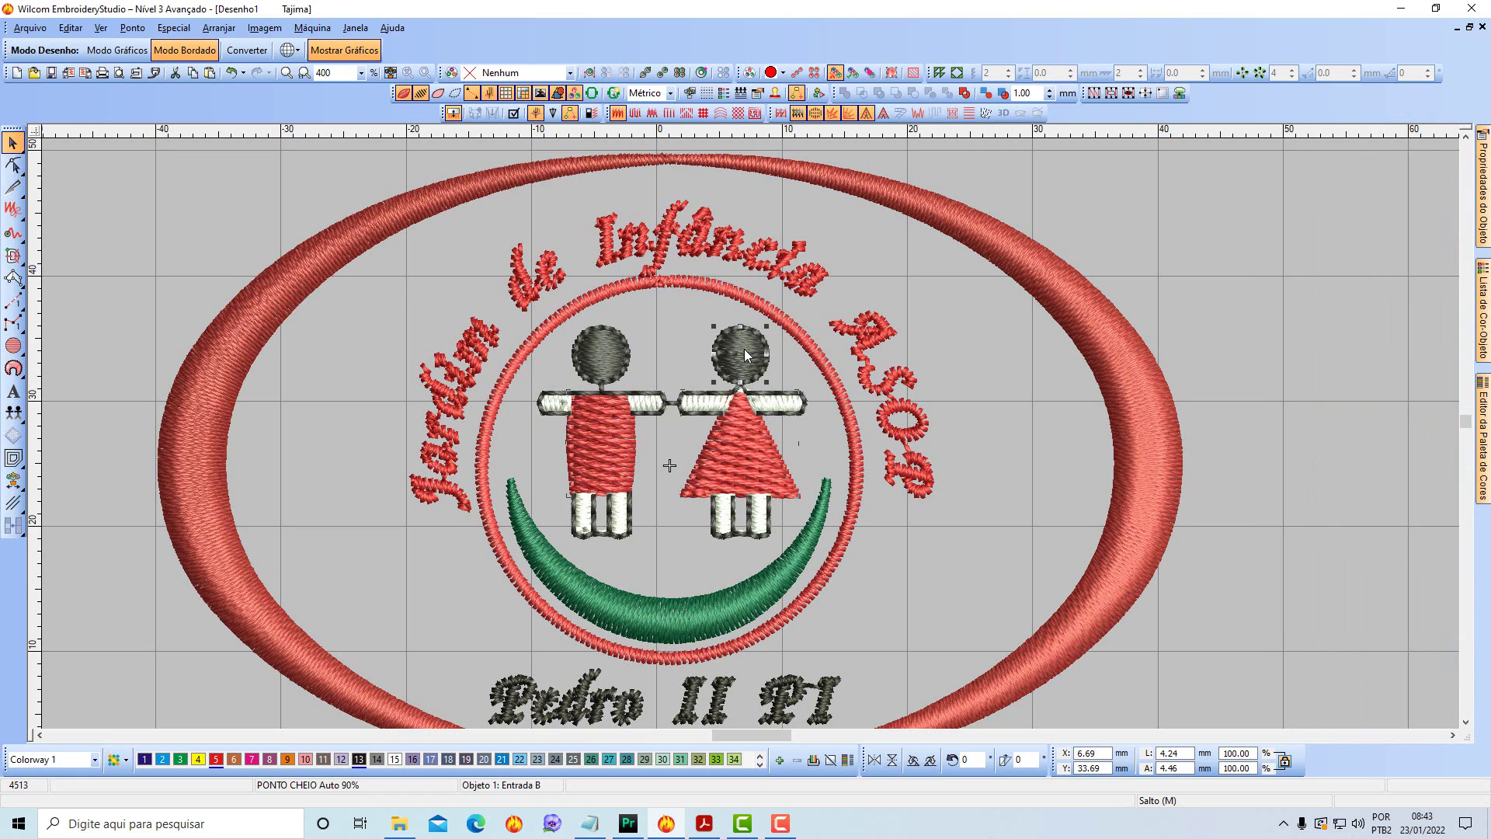
{"action": "left_click", "coordinate": [599, 354], "text": "ctrl"}
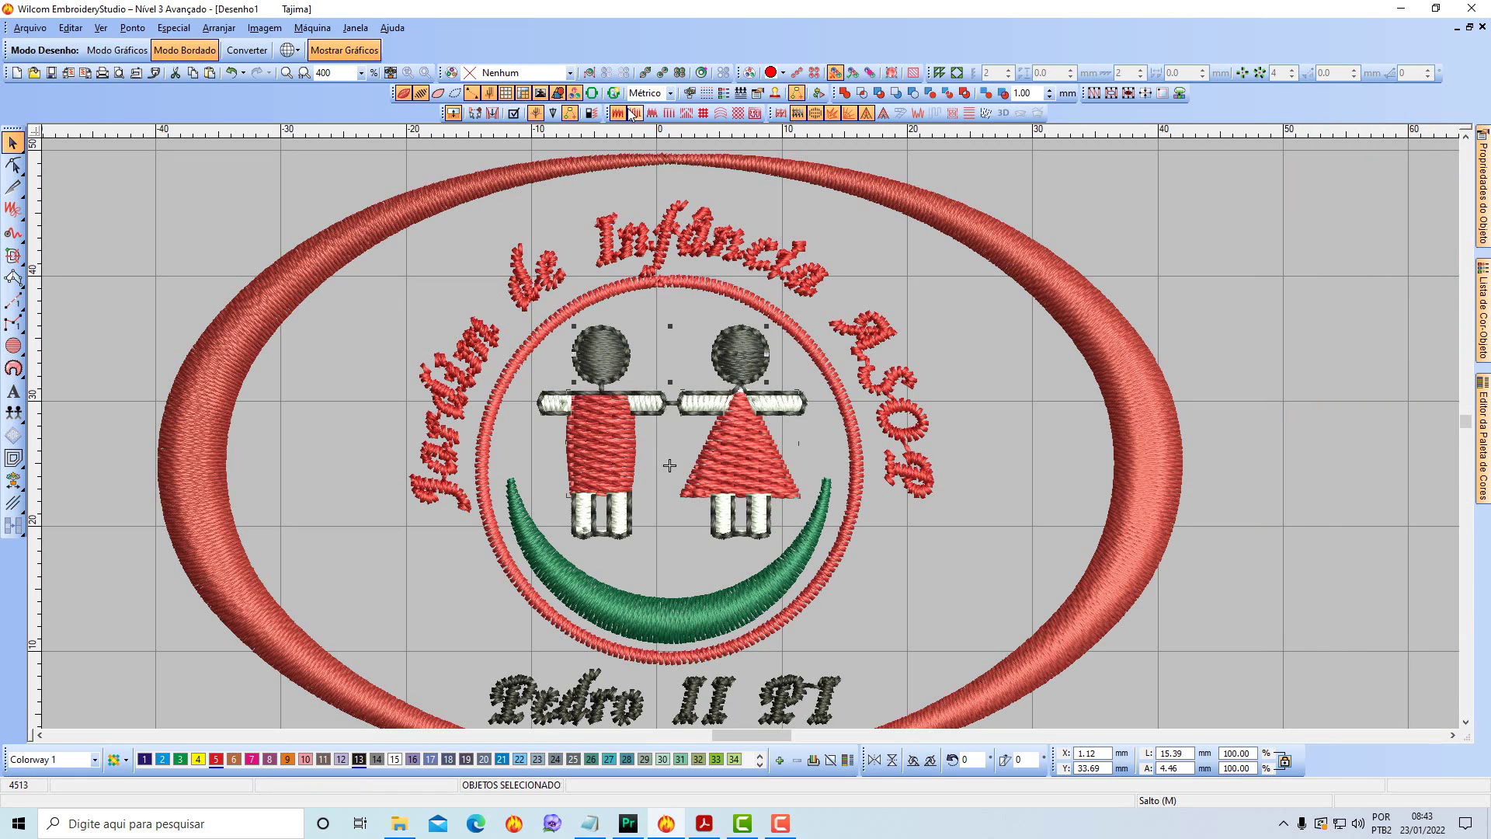
{"action": "mouse_move", "coordinate": [1482, 186]}
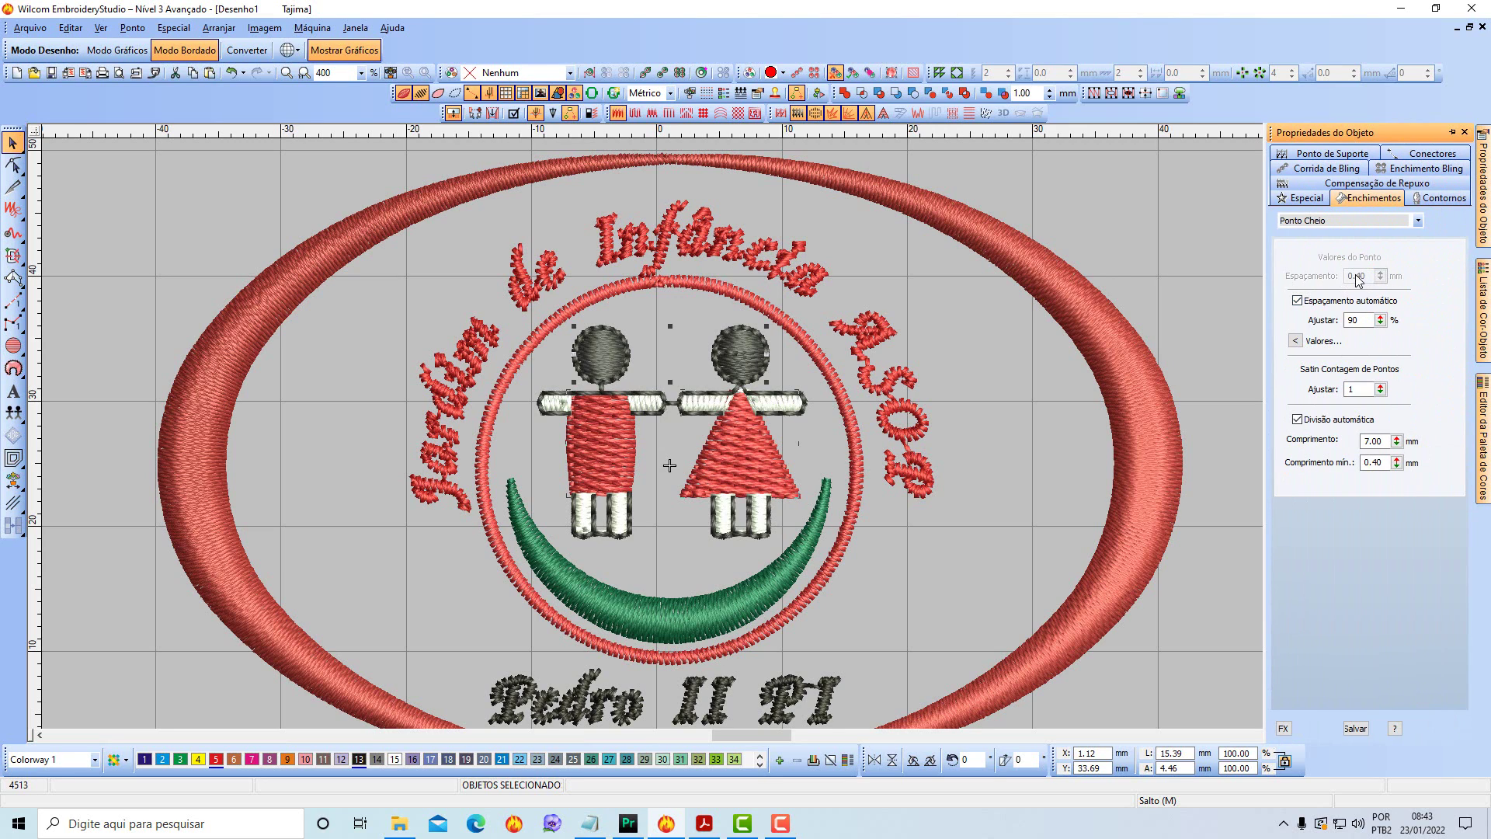
{"action": "left_click", "coordinate": [1353, 187]}
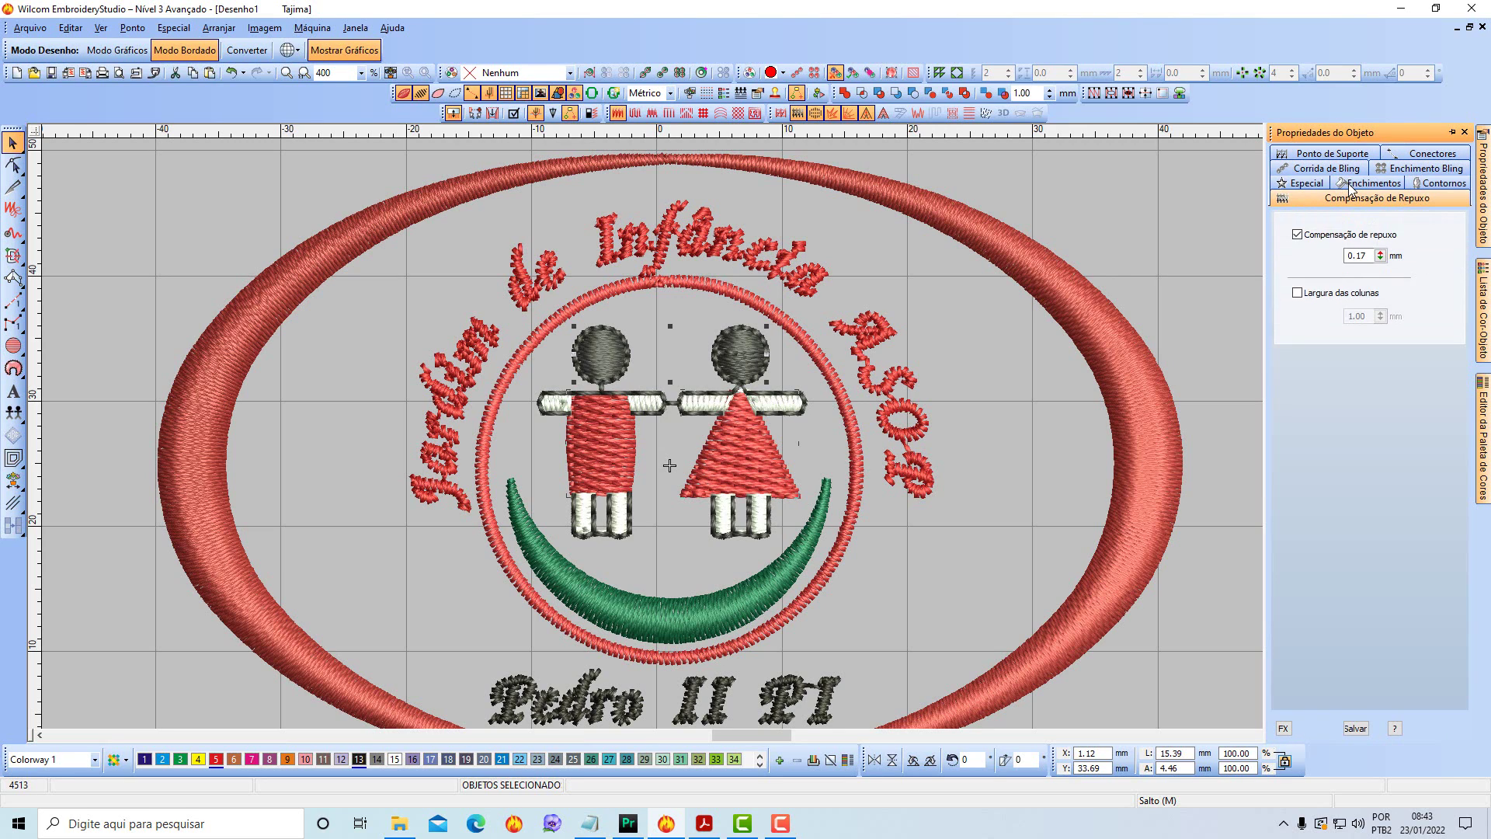
{"action": "left_click_drag", "start_coordinate": [1382, 259], "coordinate": [1312, 250]}
{"action": "left_click", "coordinate": [1127, 236]}
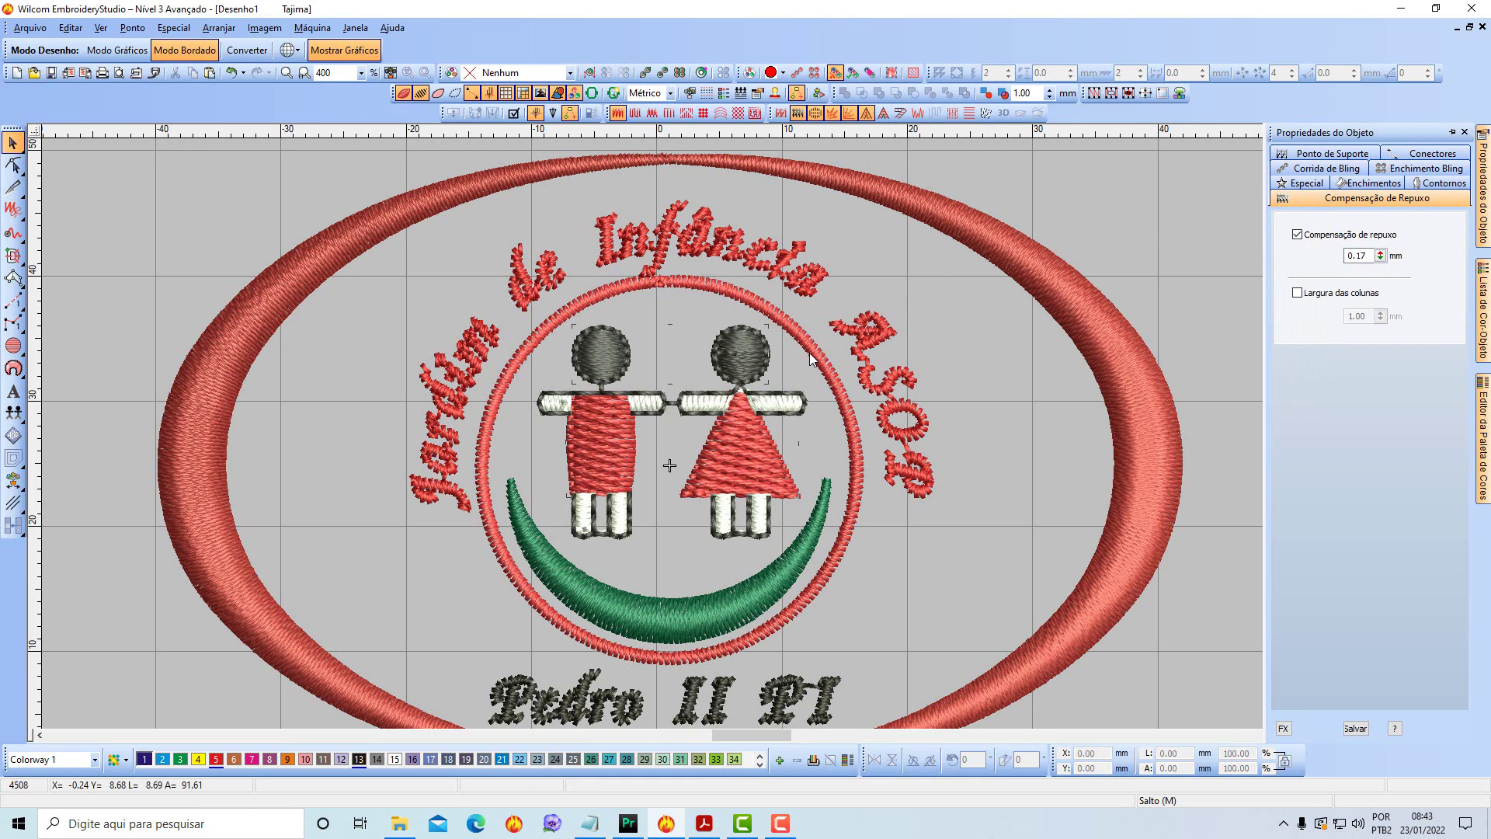
Move the two red clothing fills to the beginning of the stitching sequence.
{"action": "scroll", "coordinate": [810, 357], "scroll_direction": "down", "scroll_amount": 1}
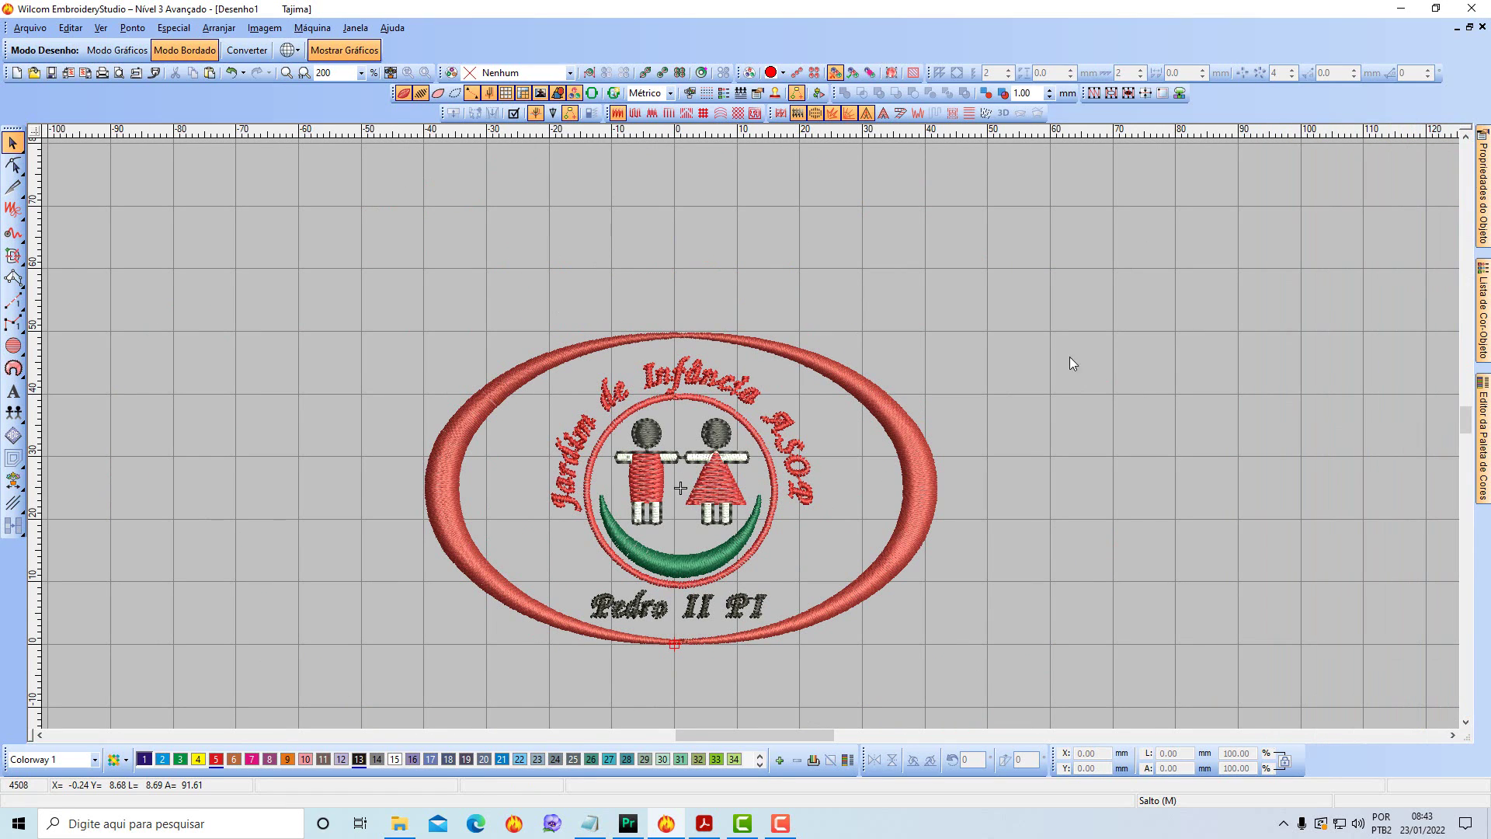
{"action": "mouse_move", "coordinate": [1481, 307]}
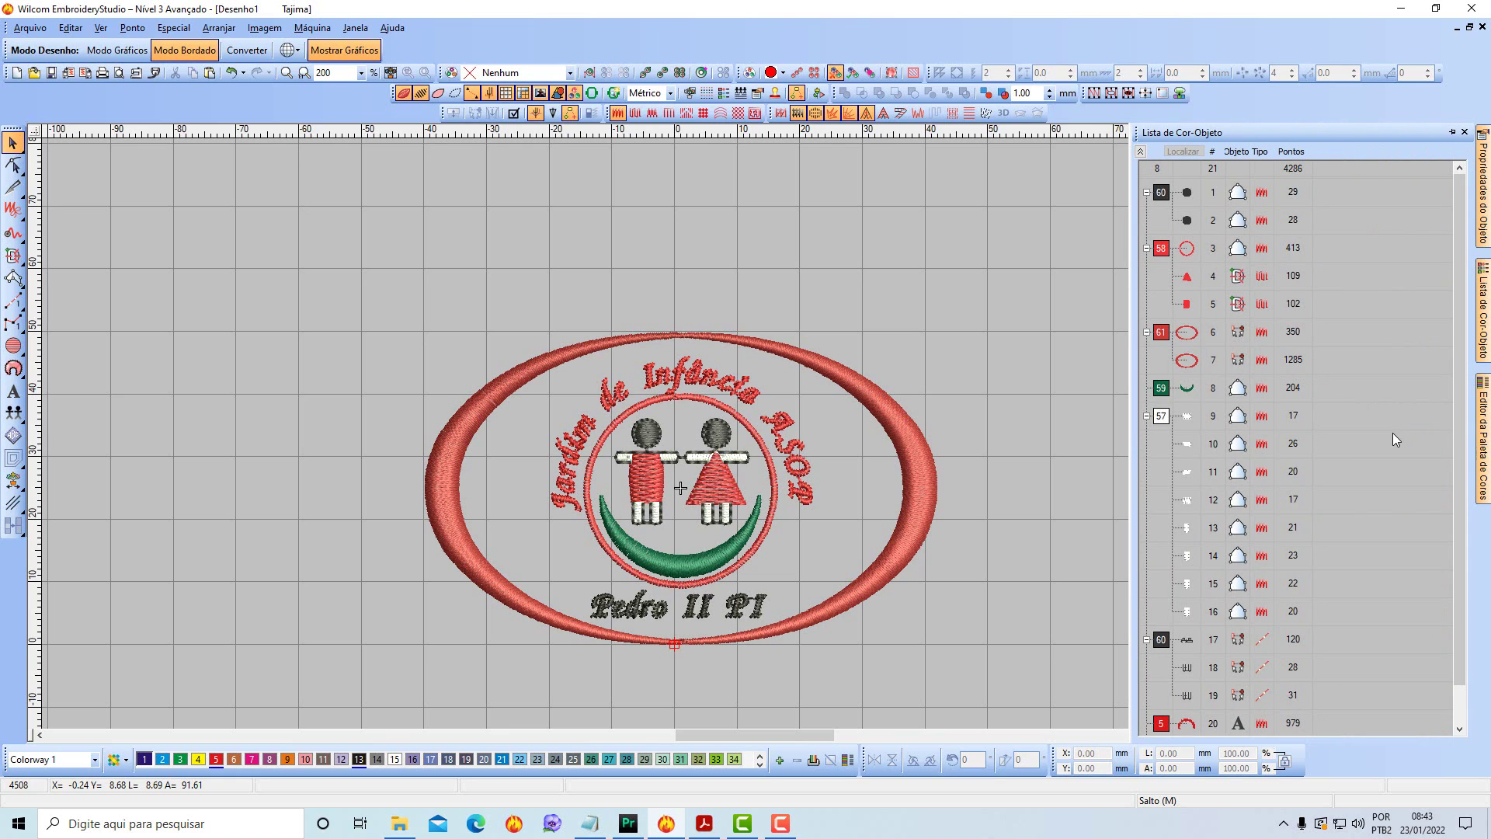
{"action": "left_click", "coordinate": [1187, 282]}
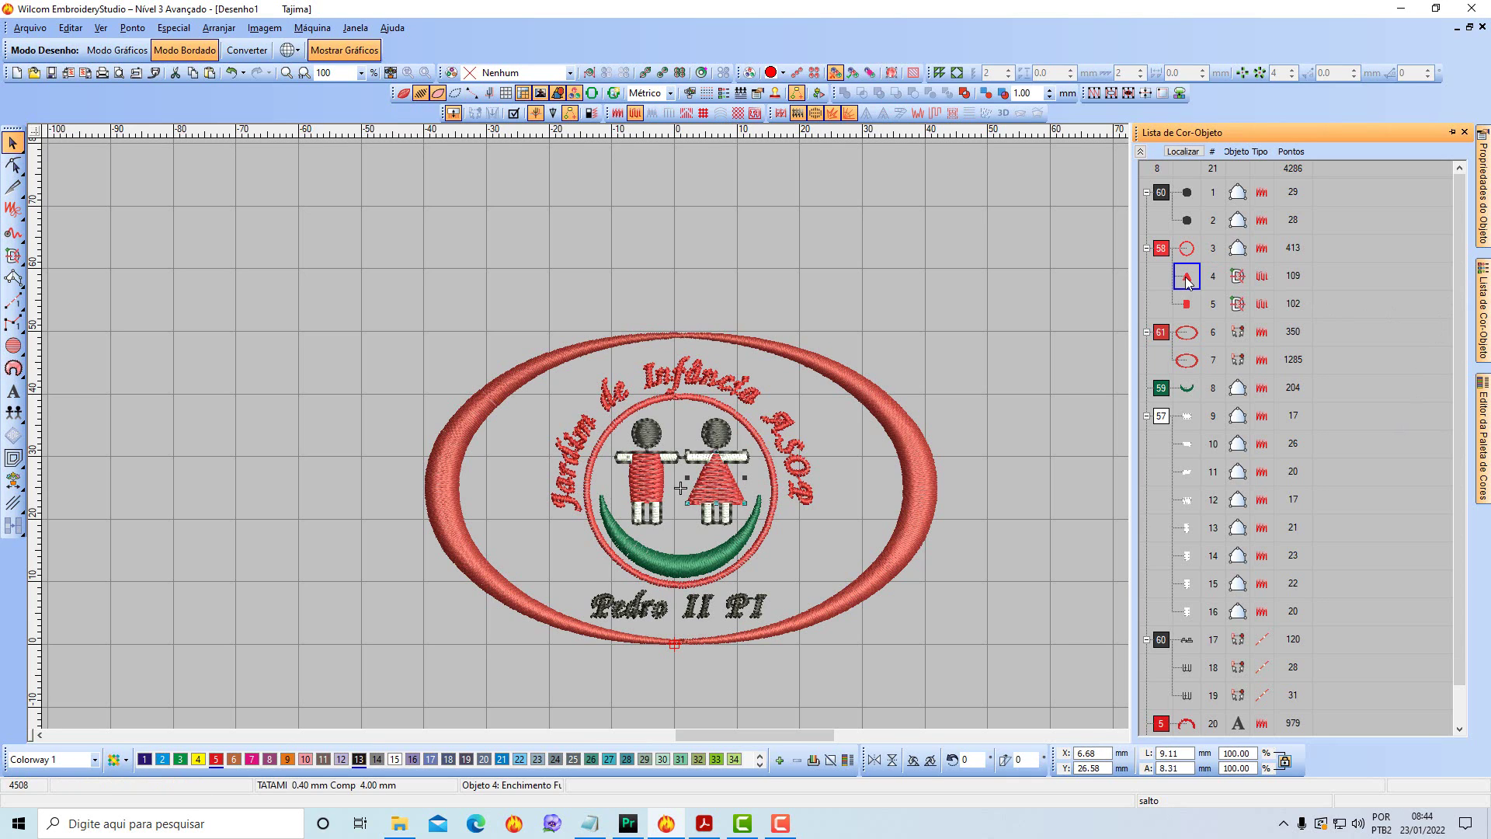
{"action": "left_click", "coordinate": [1186, 296], "text": "shift"}
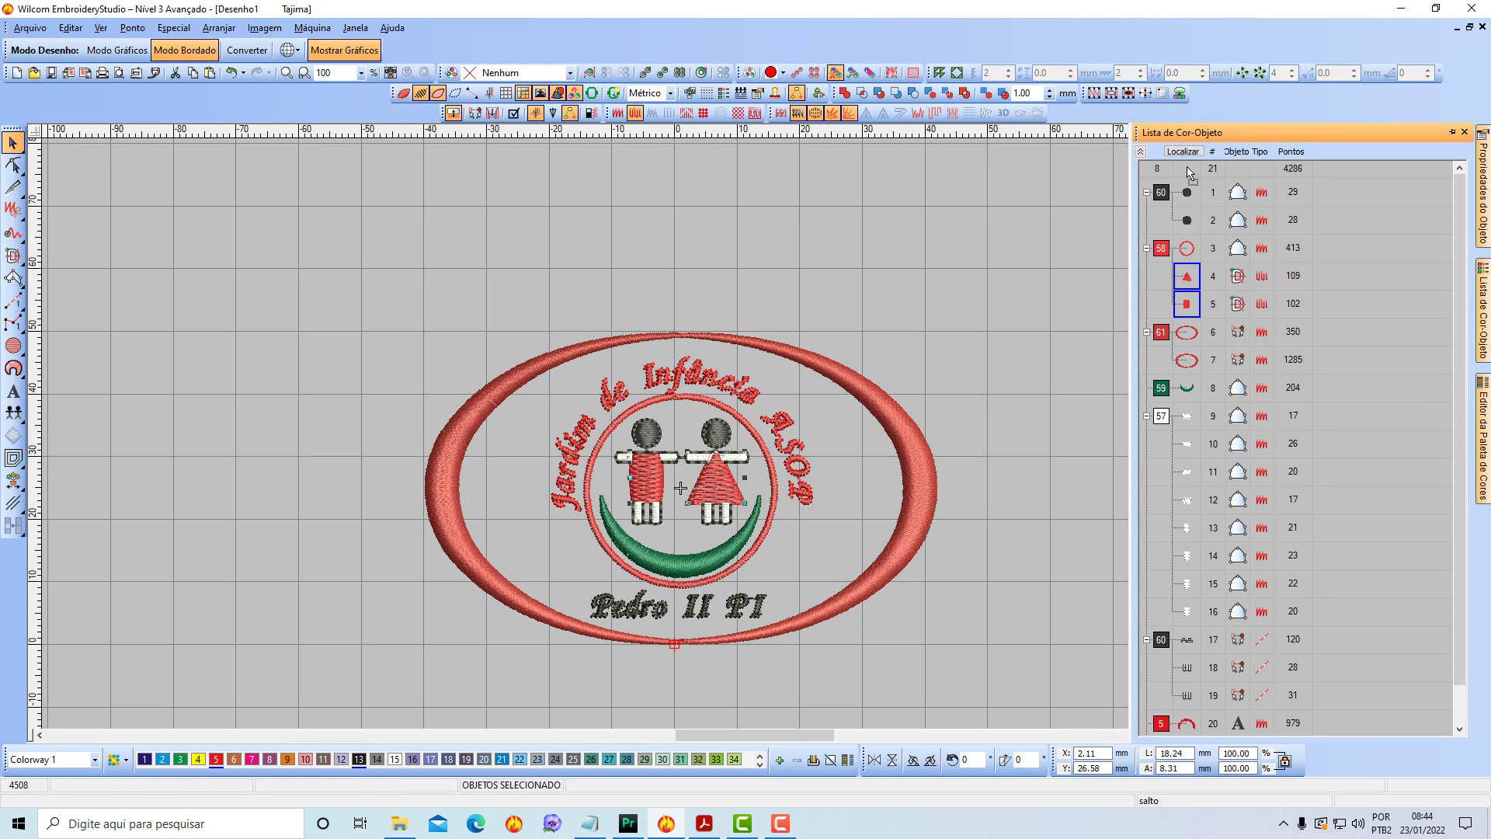
{"action": "key", "text": "ctrl+shift+comma"}
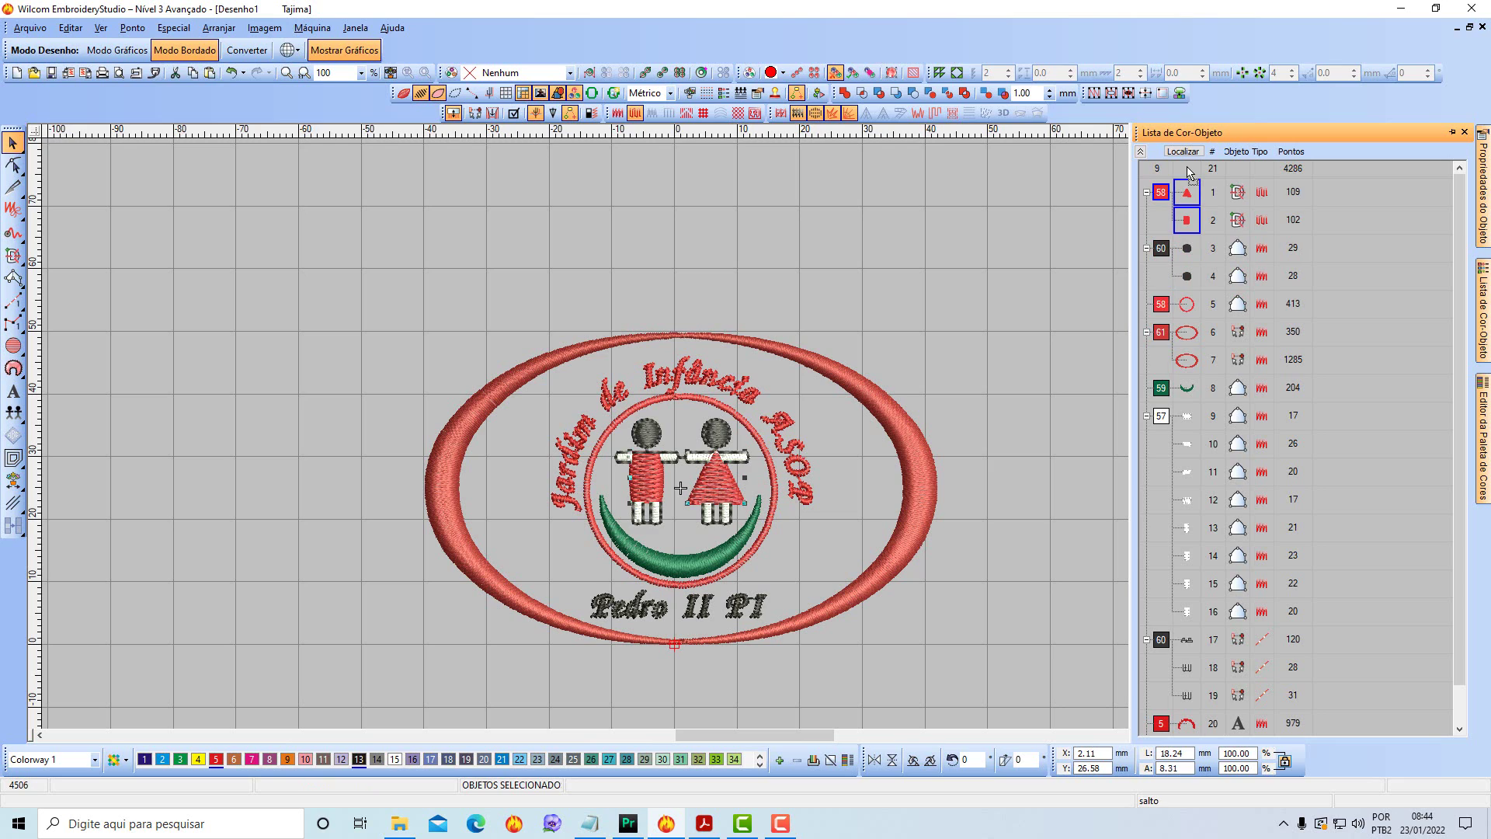
Recolor the two outer ovals with thread color 58, matching the inner circle.
{"action": "left_click", "coordinate": [1167, 303]}
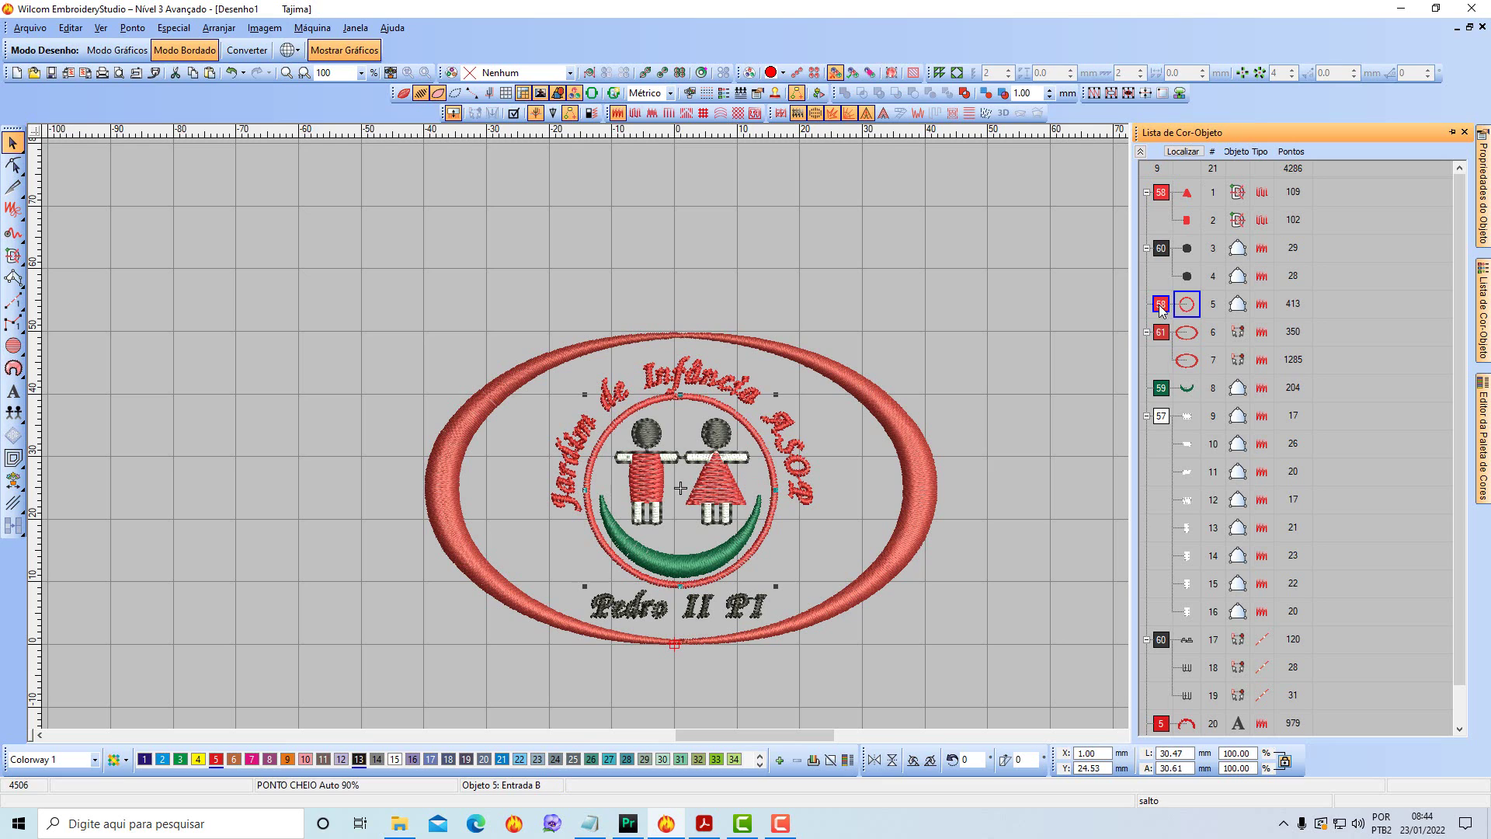
{"action": "left_click", "coordinate": [759, 766]}
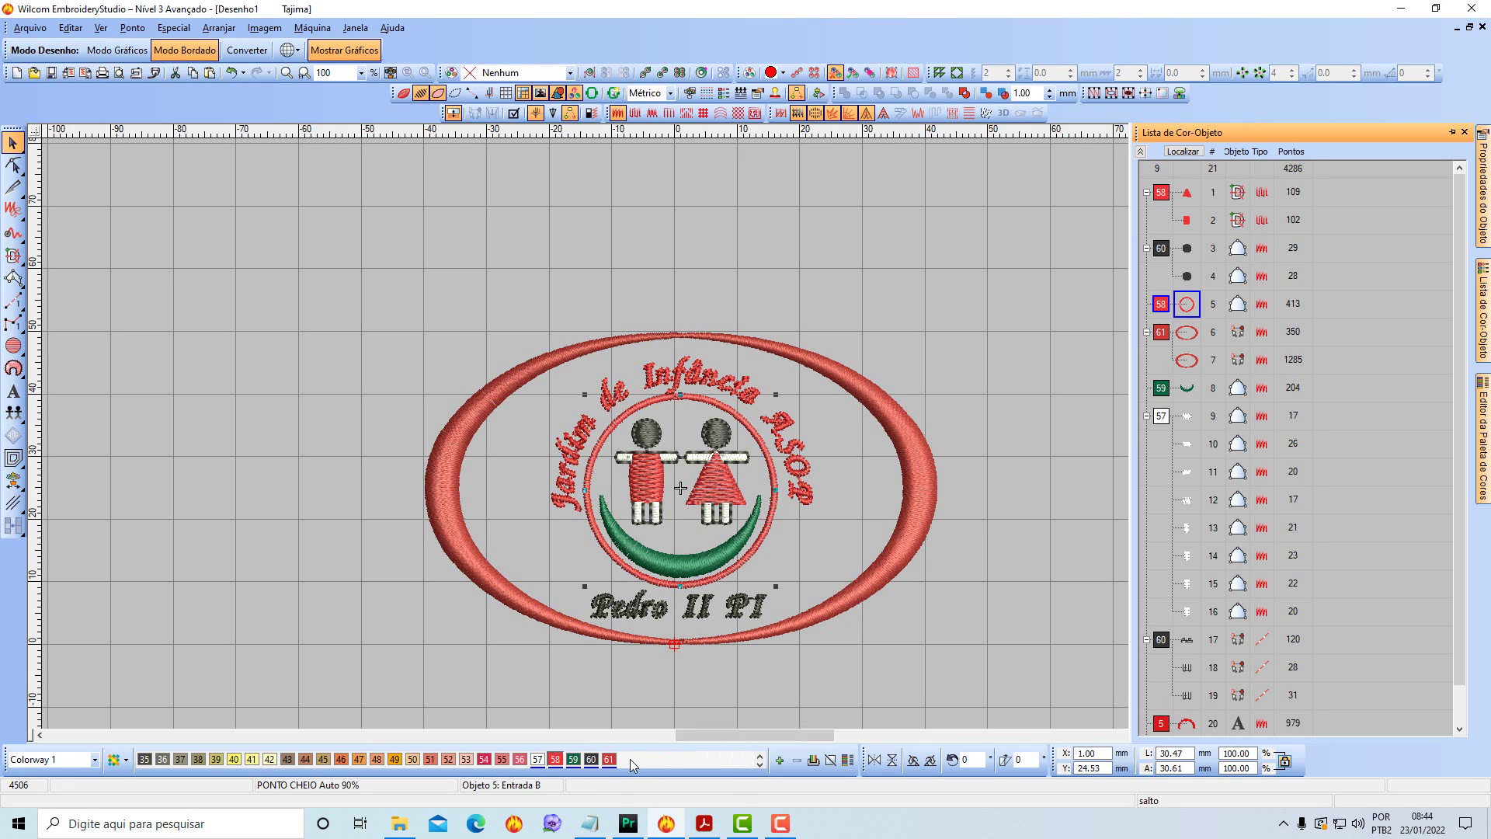
{"action": "left_click", "coordinate": [611, 759]}
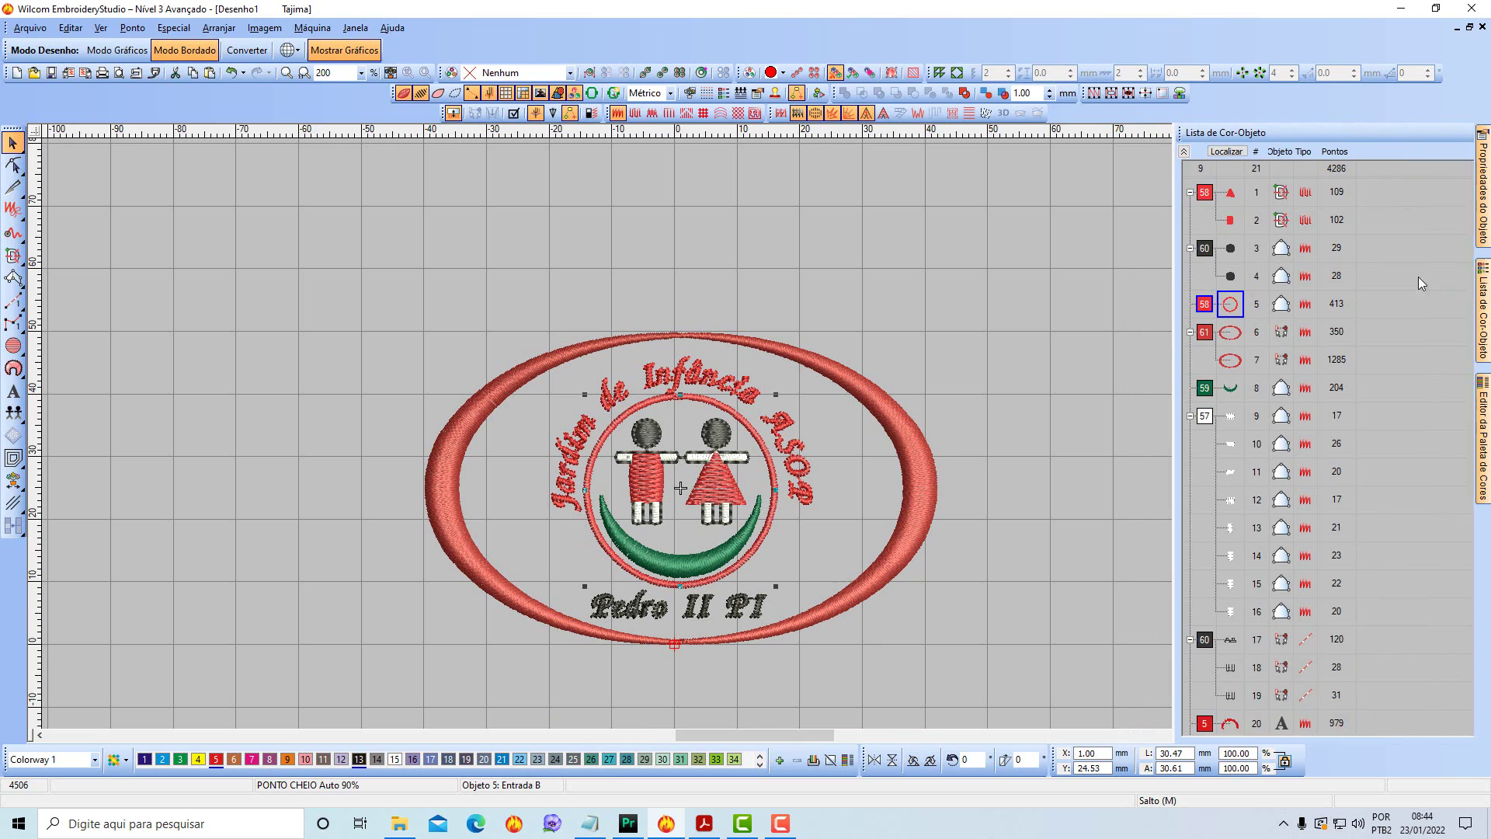
{"action": "left_click", "coordinate": [1161, 332]}
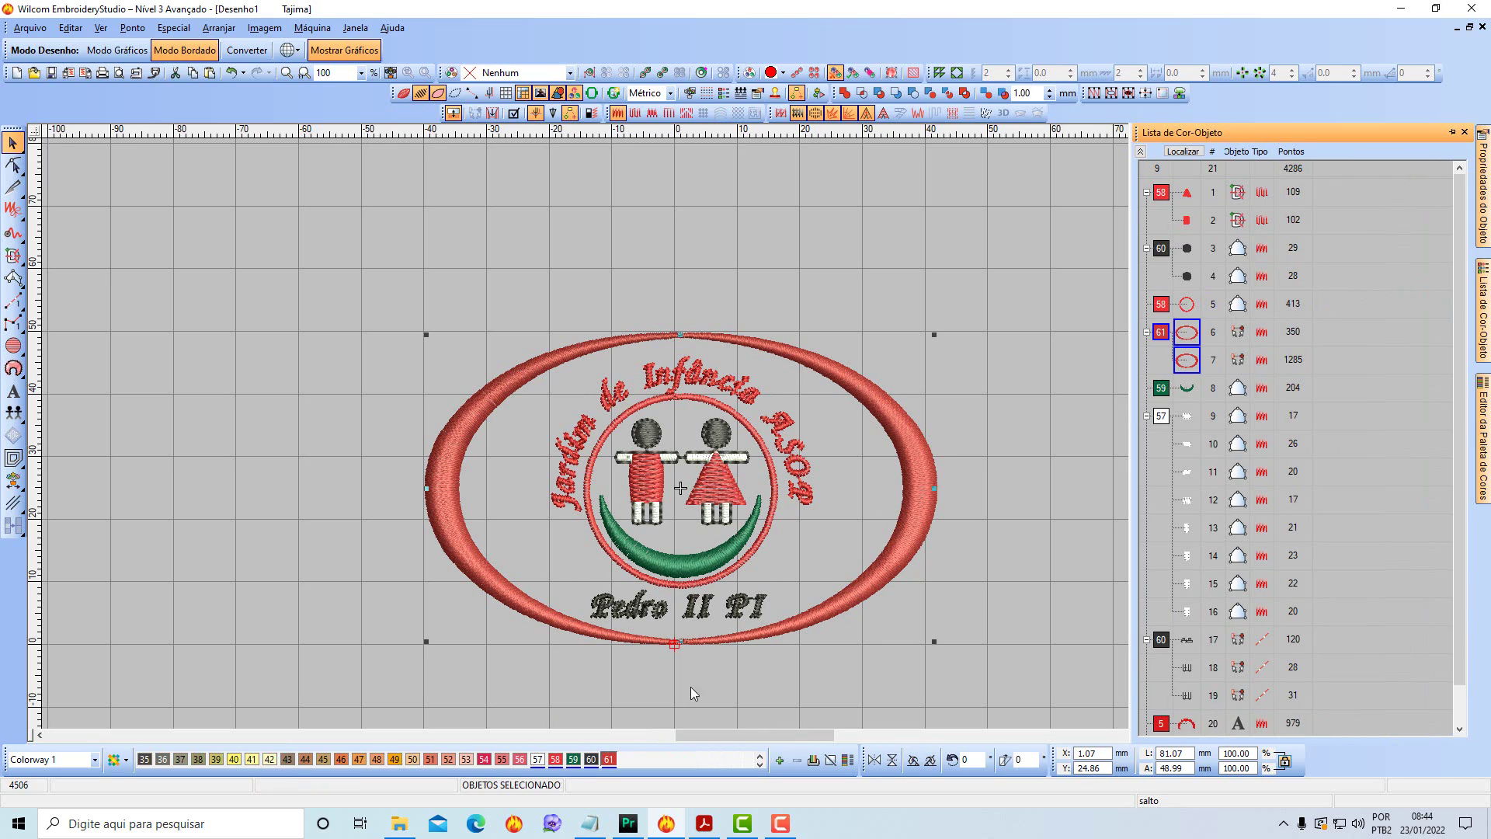
{"action": "left_click", "coordinate": [556, 761]}
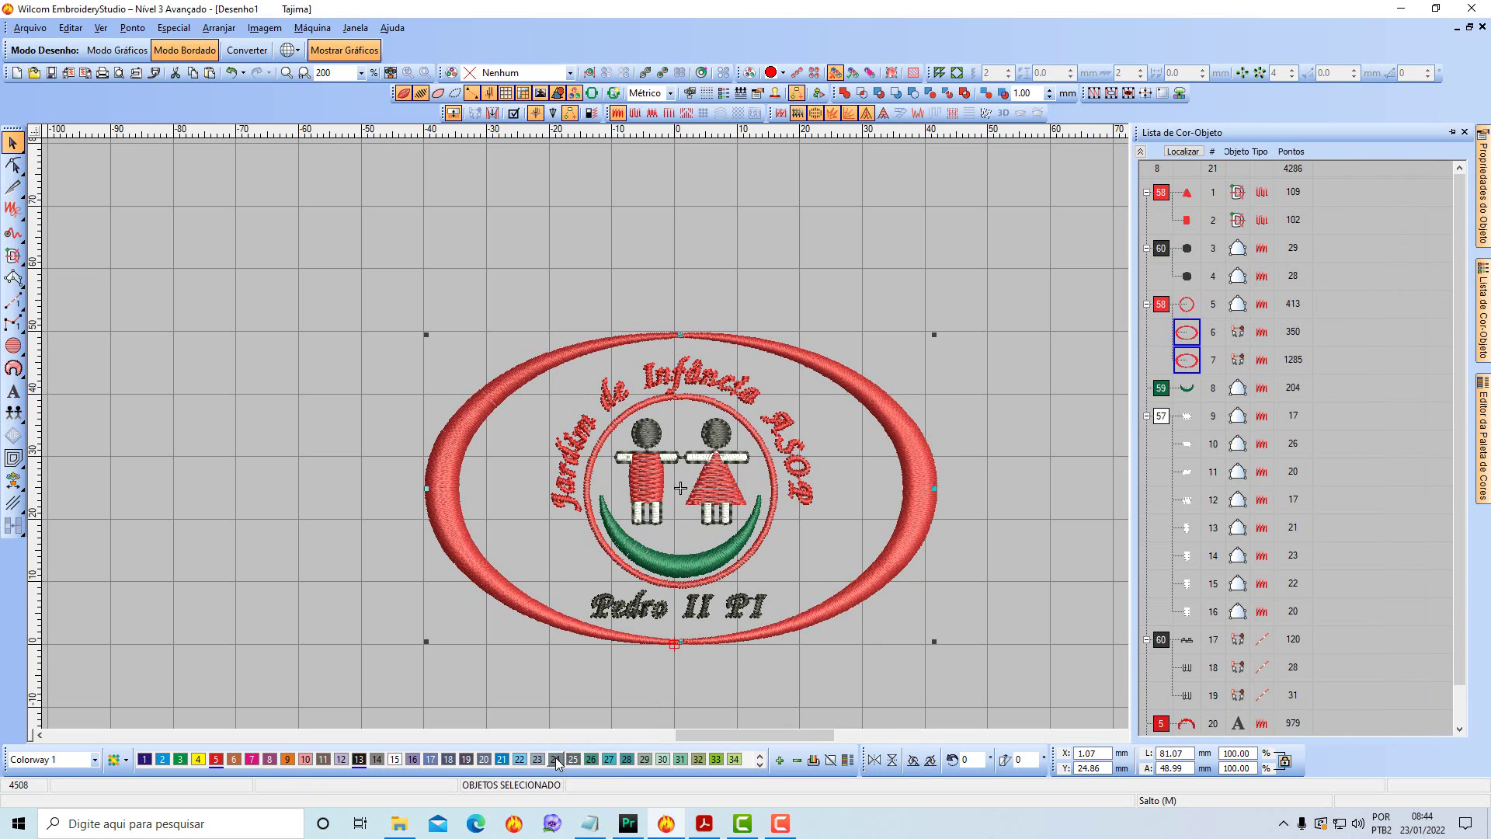
Reorder the stitching so the inner circle and both outer ovals directly follow the two red clothing fills, ahead of the black heads.
{"action": "left_click", "coordinate": [1164, 304]}
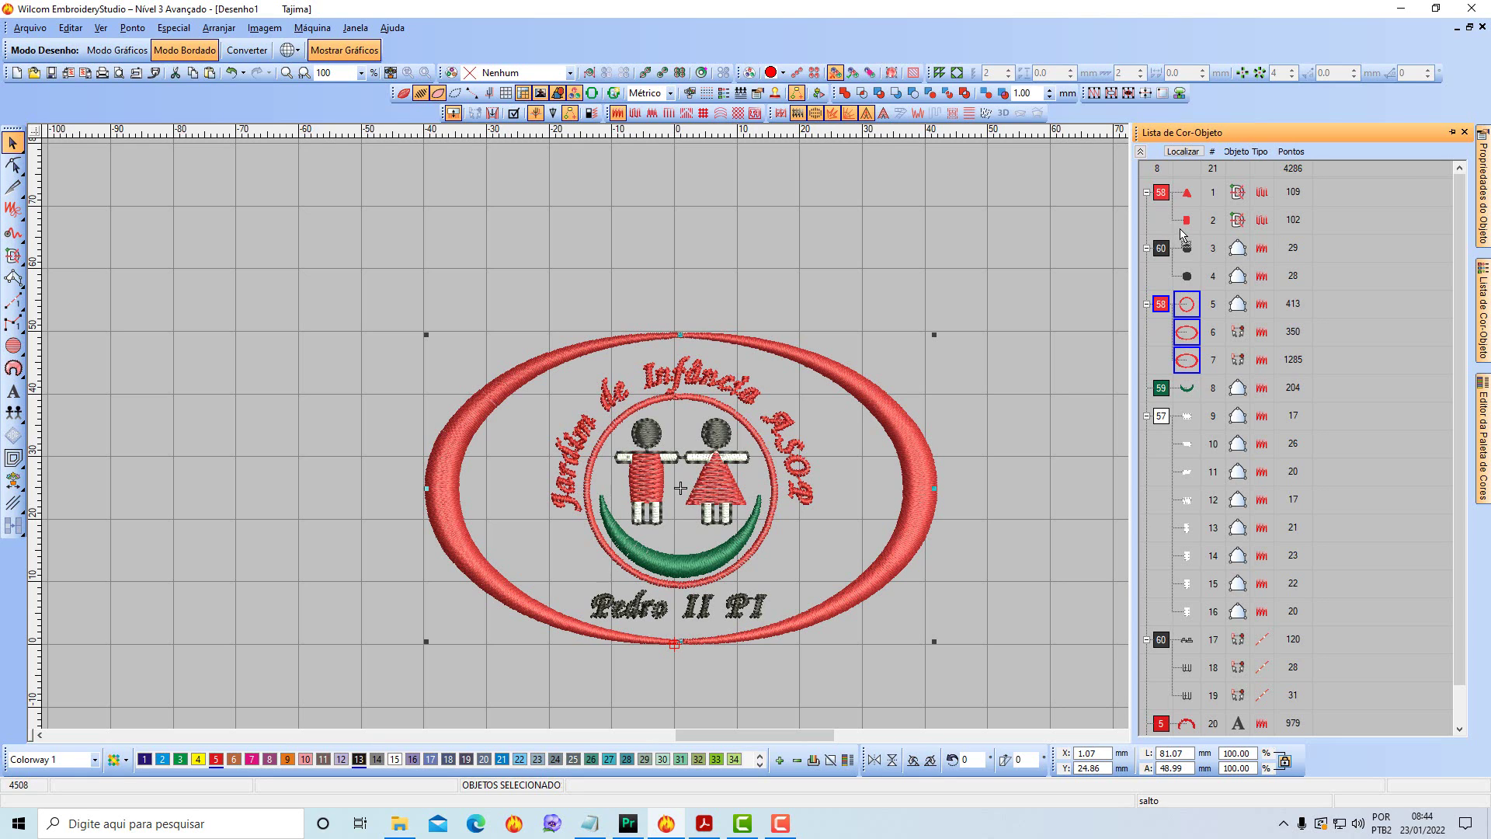
{"action": "left_click_drag", "start_coordinate": [1182, 233], "coordinate": [1182, 235]}
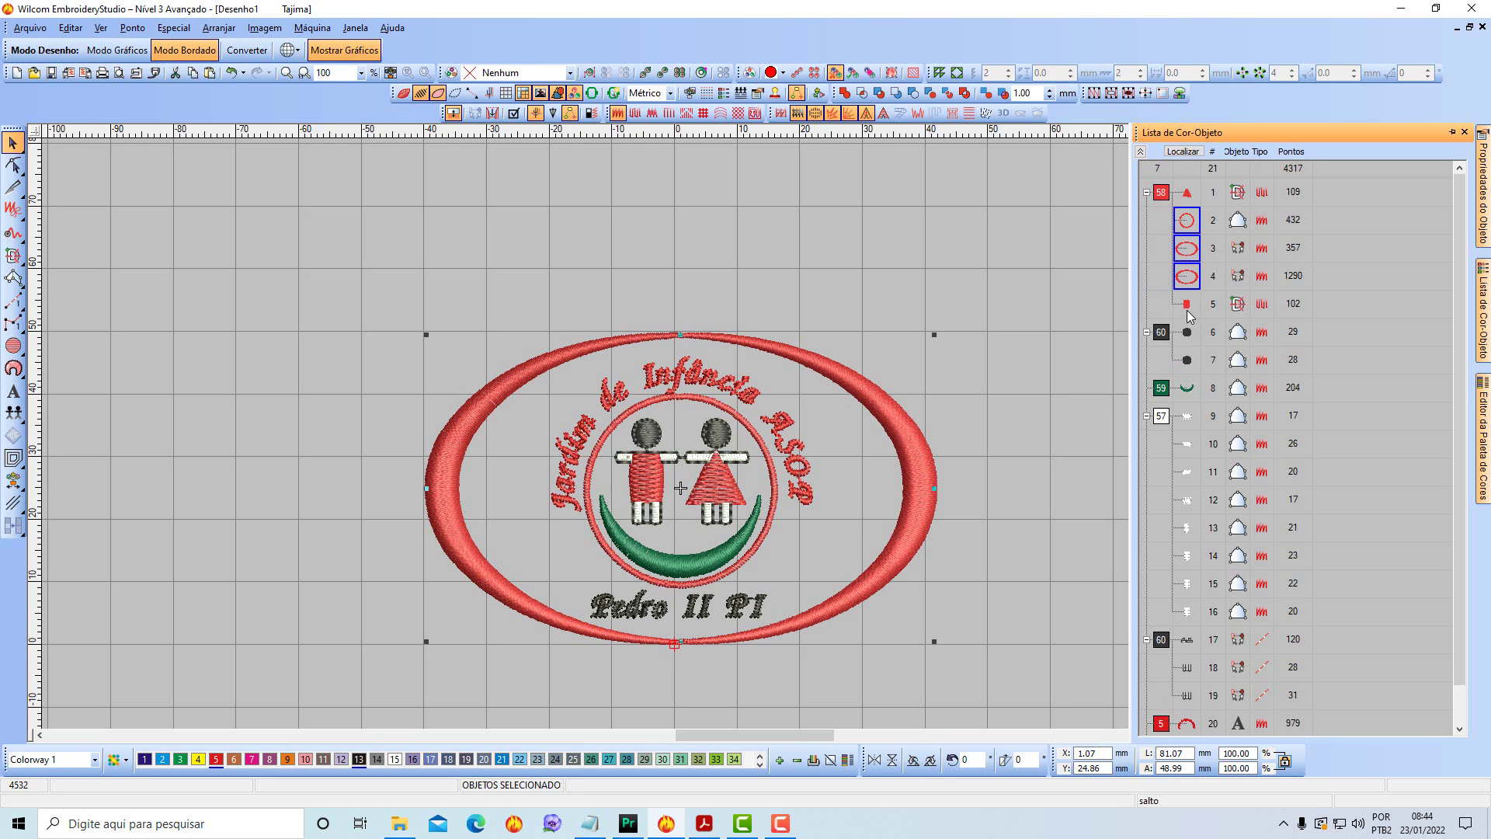
{"action": "left_click_drag", "start_coordinate": [1190, 310], "coordinate": [1190, 213]}
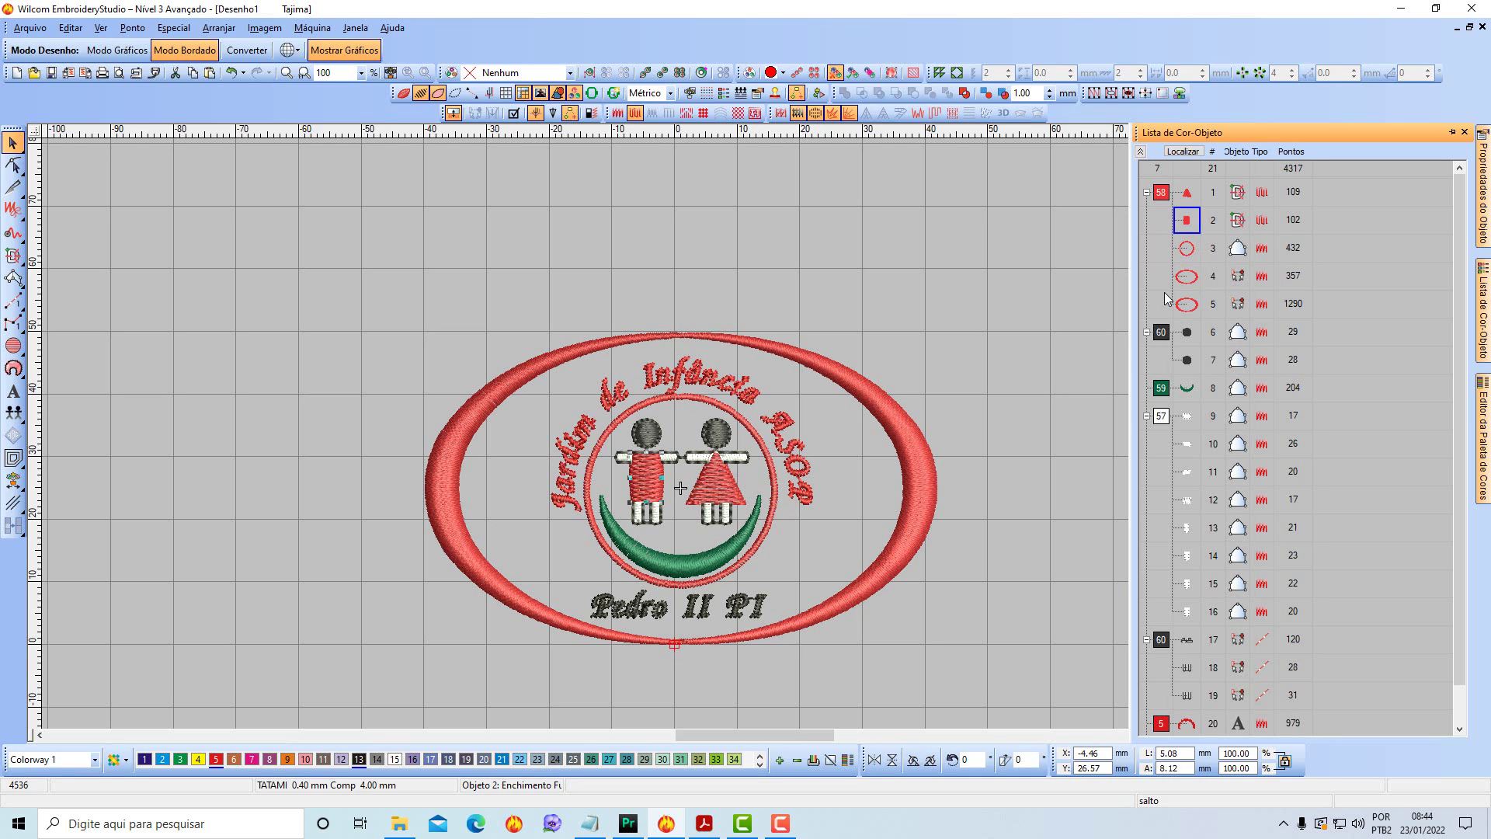
{"action": "left_click", "coordinate": [1069, 300]}
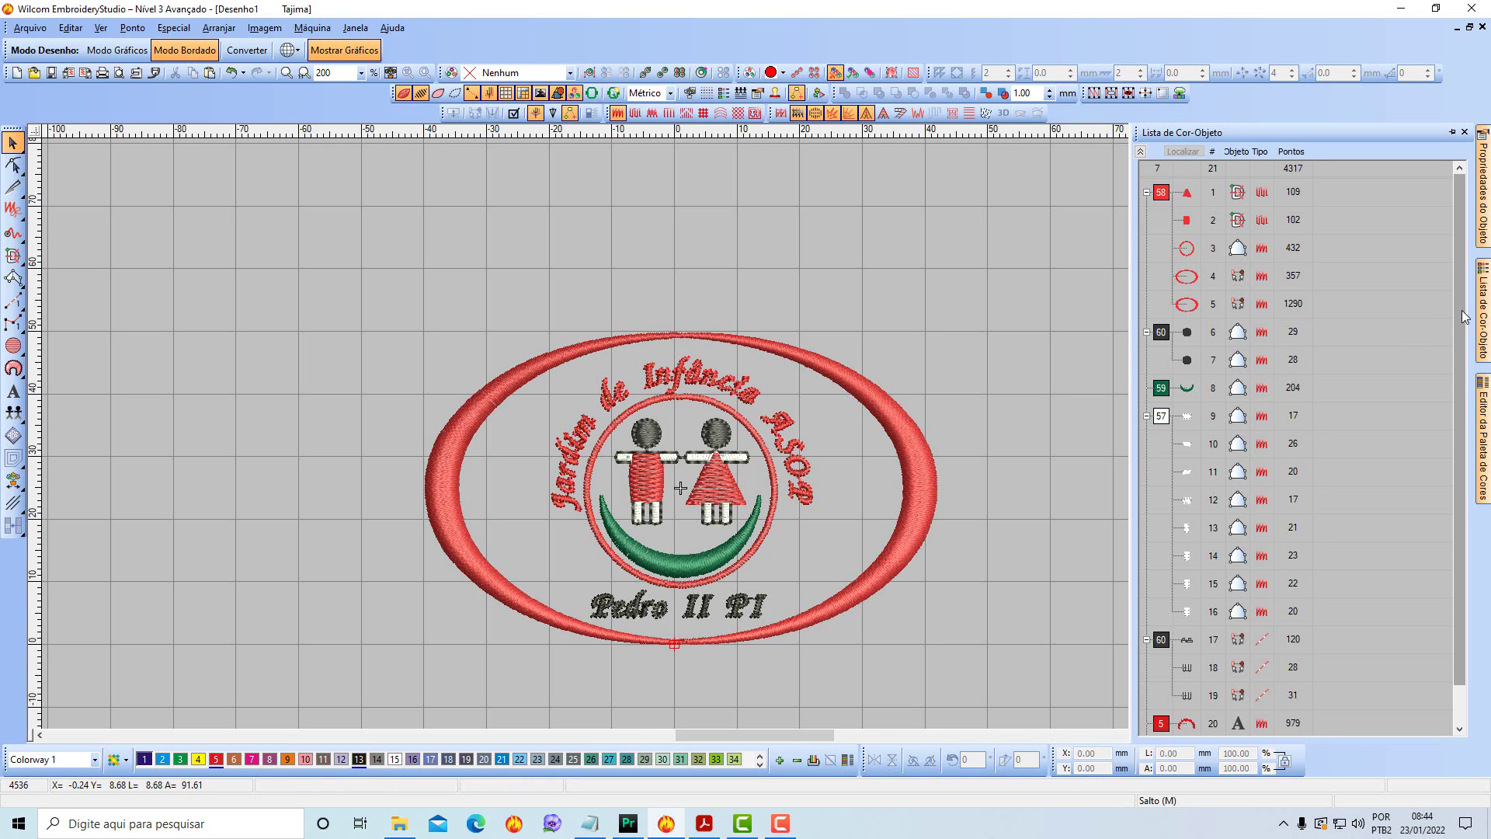
Move the arched red lettering directly after the outer ovals in the stitching sequence and deselect it.
{"action": "left_click_drag", "start_coordinate": [1462, 310], "coordinate": [1445, 423]}
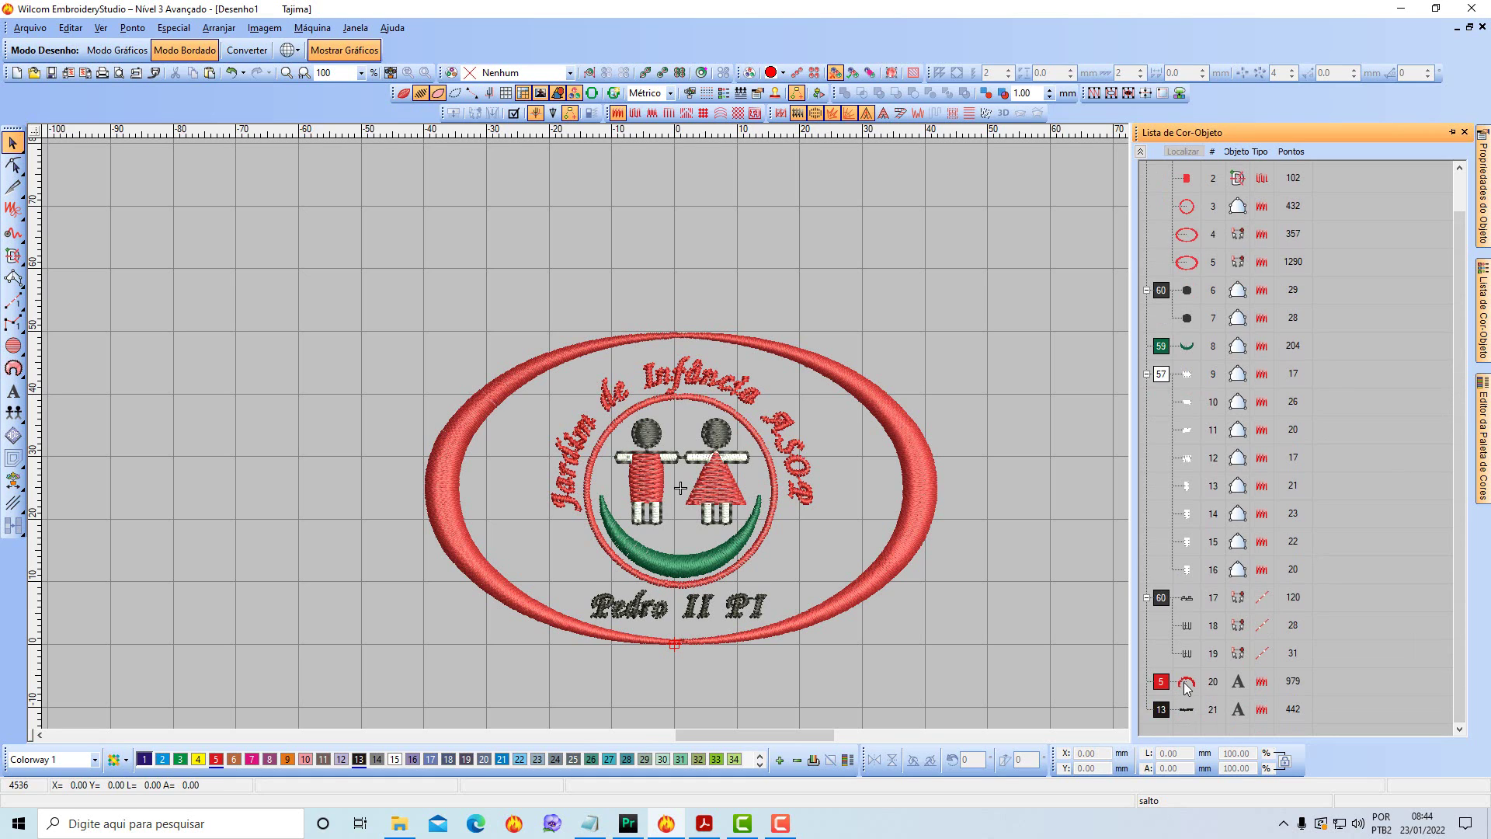
{"action": "left_click", "coordinate": [1187, 683]}
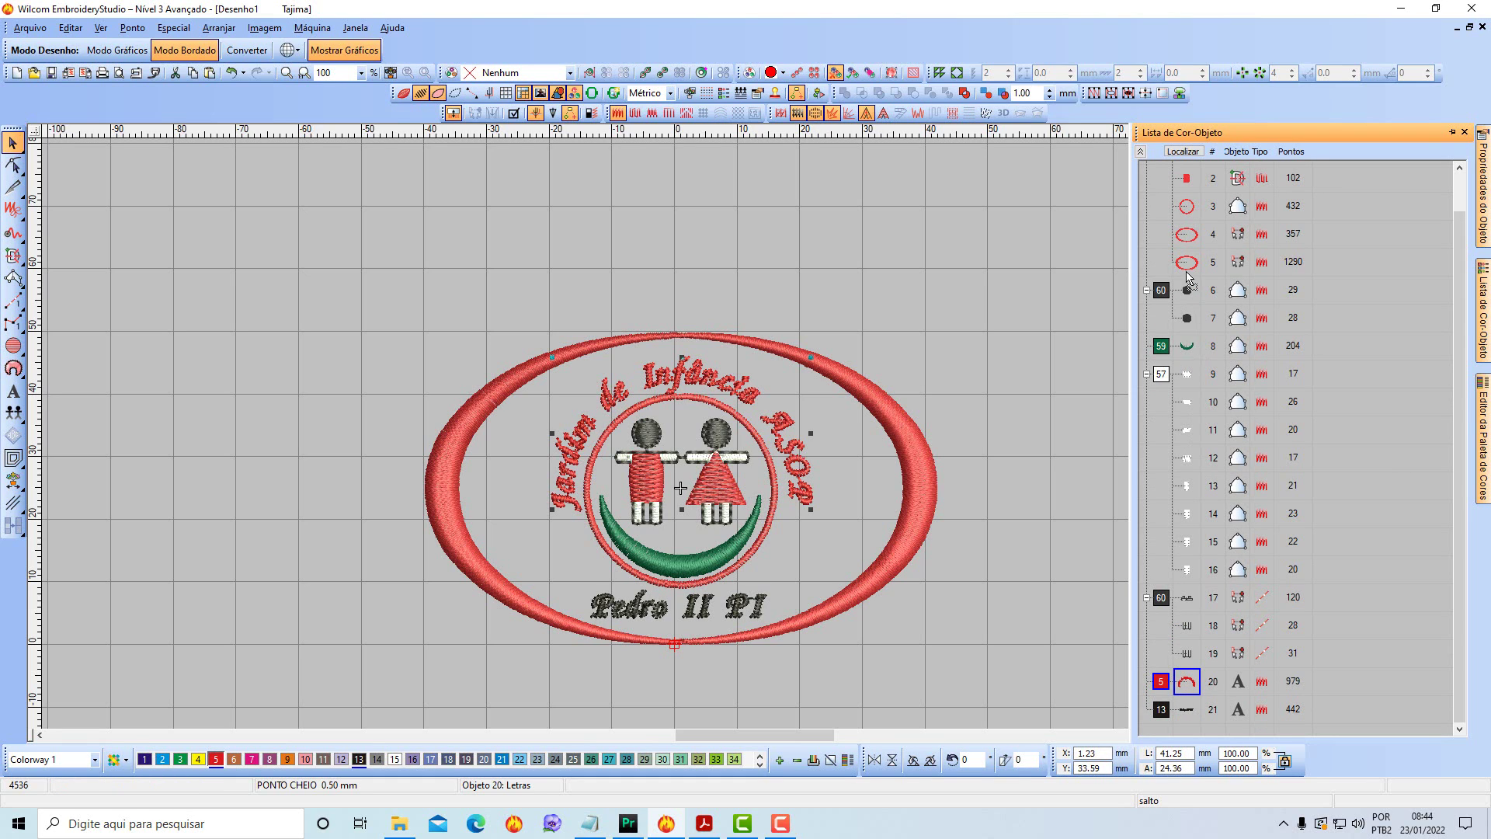
{"action": "left_click_drag", "start_coordinate": [1187, 281], "coordinate": [1187, 286]}
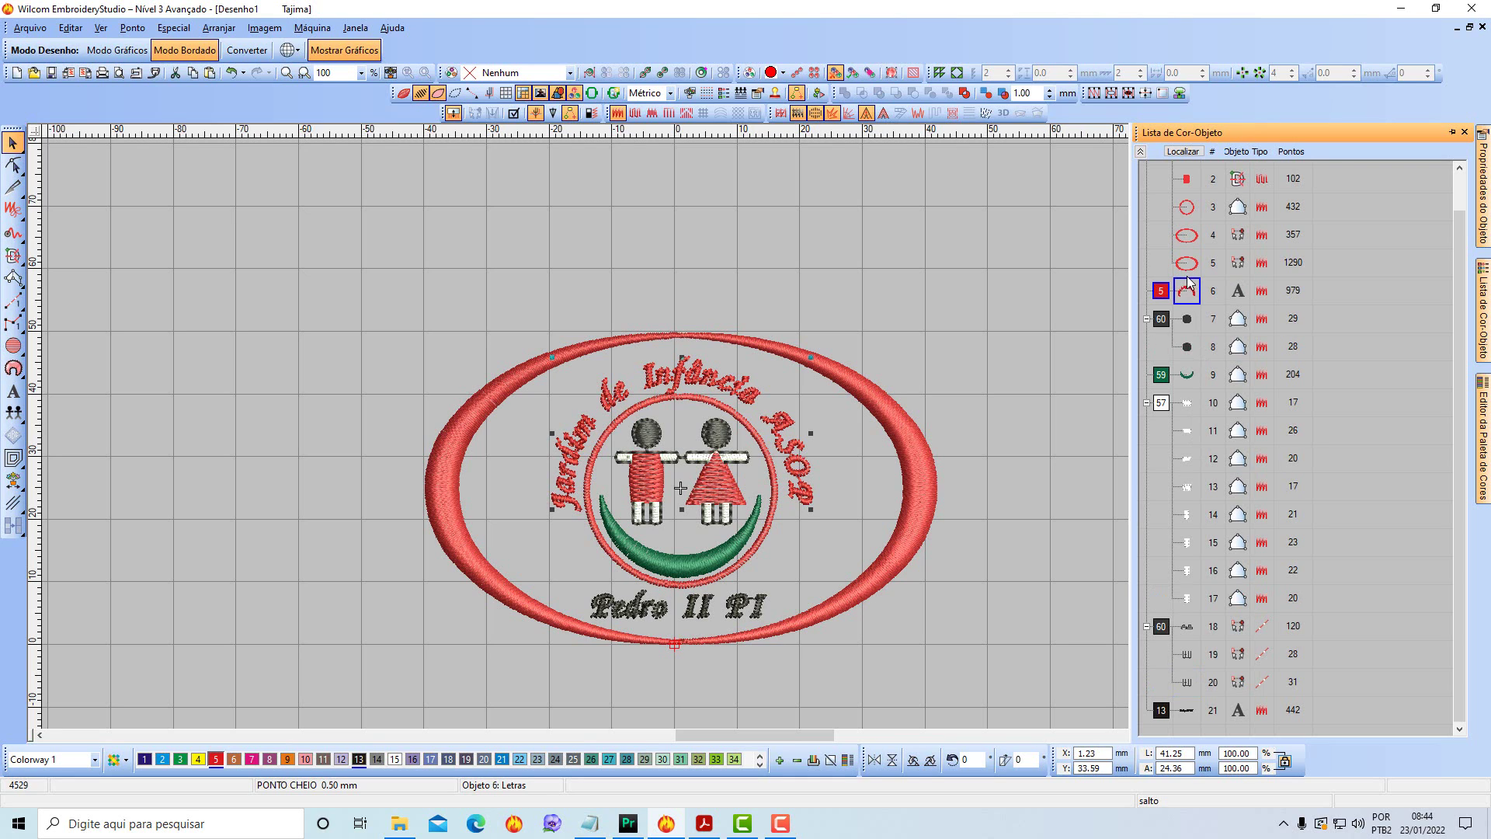
{"action": "left_click", "coordinate": [985, 435]}
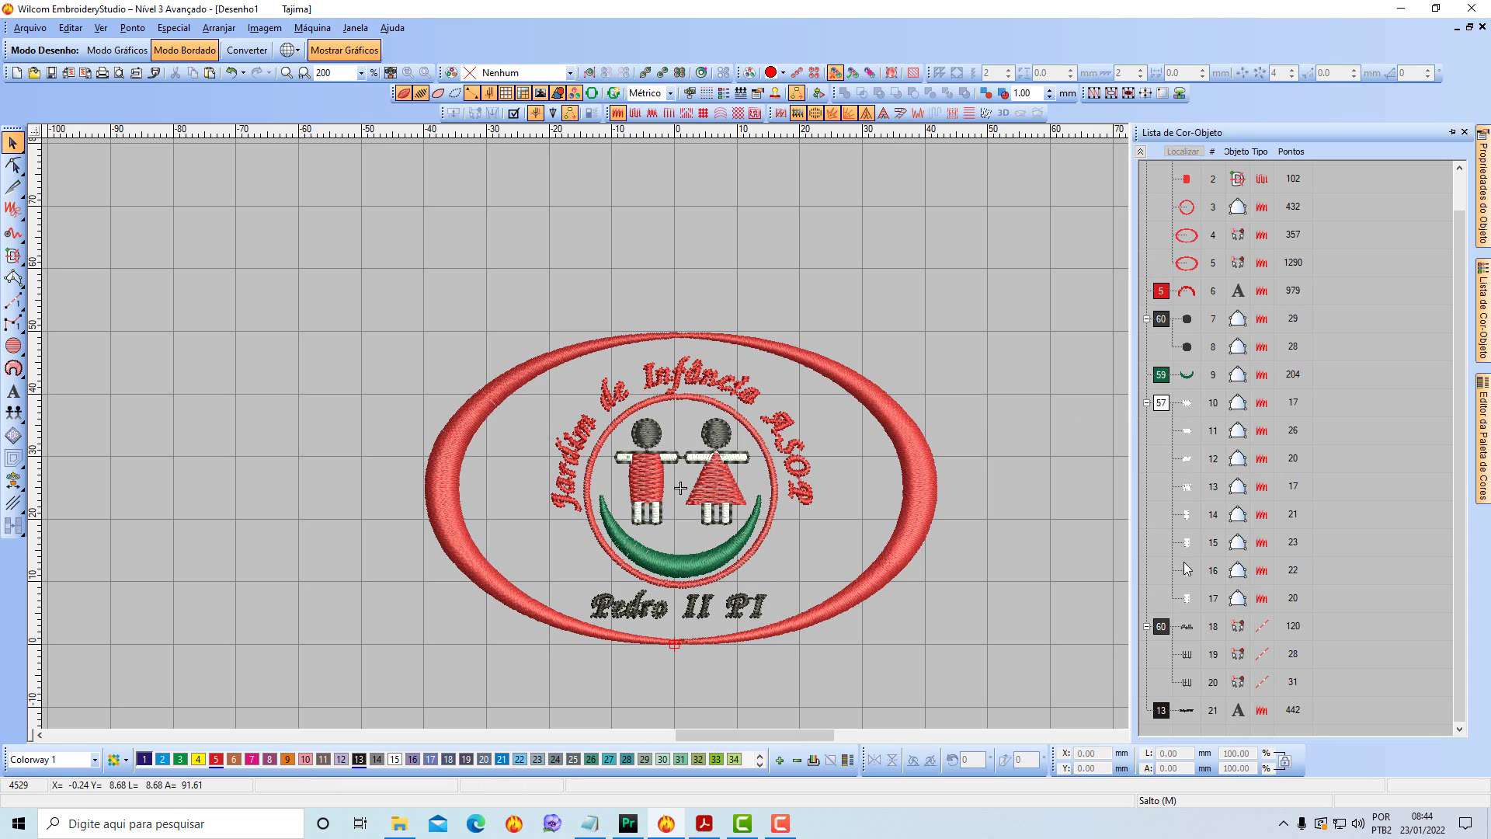
Move the two black heads directly before the black running outlines in the stitching sequence.
{"action": "left_click", "coordinate": [1190, 316]}
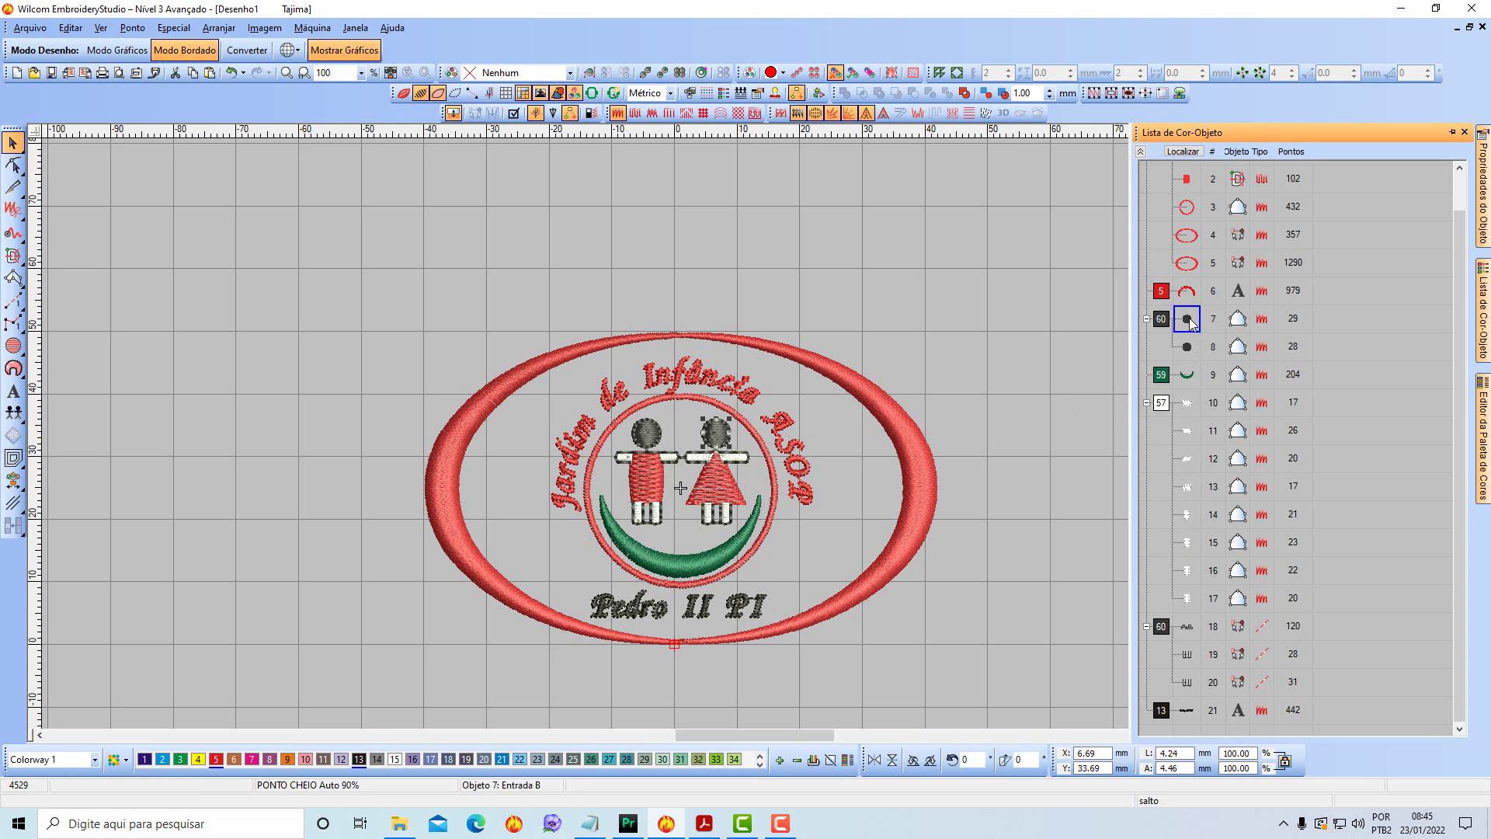
{"action": "left_click", "coordinate": [1188, 344]}
{"action": "left_click", "coordinate": [1187, 325], "text": "shift"}
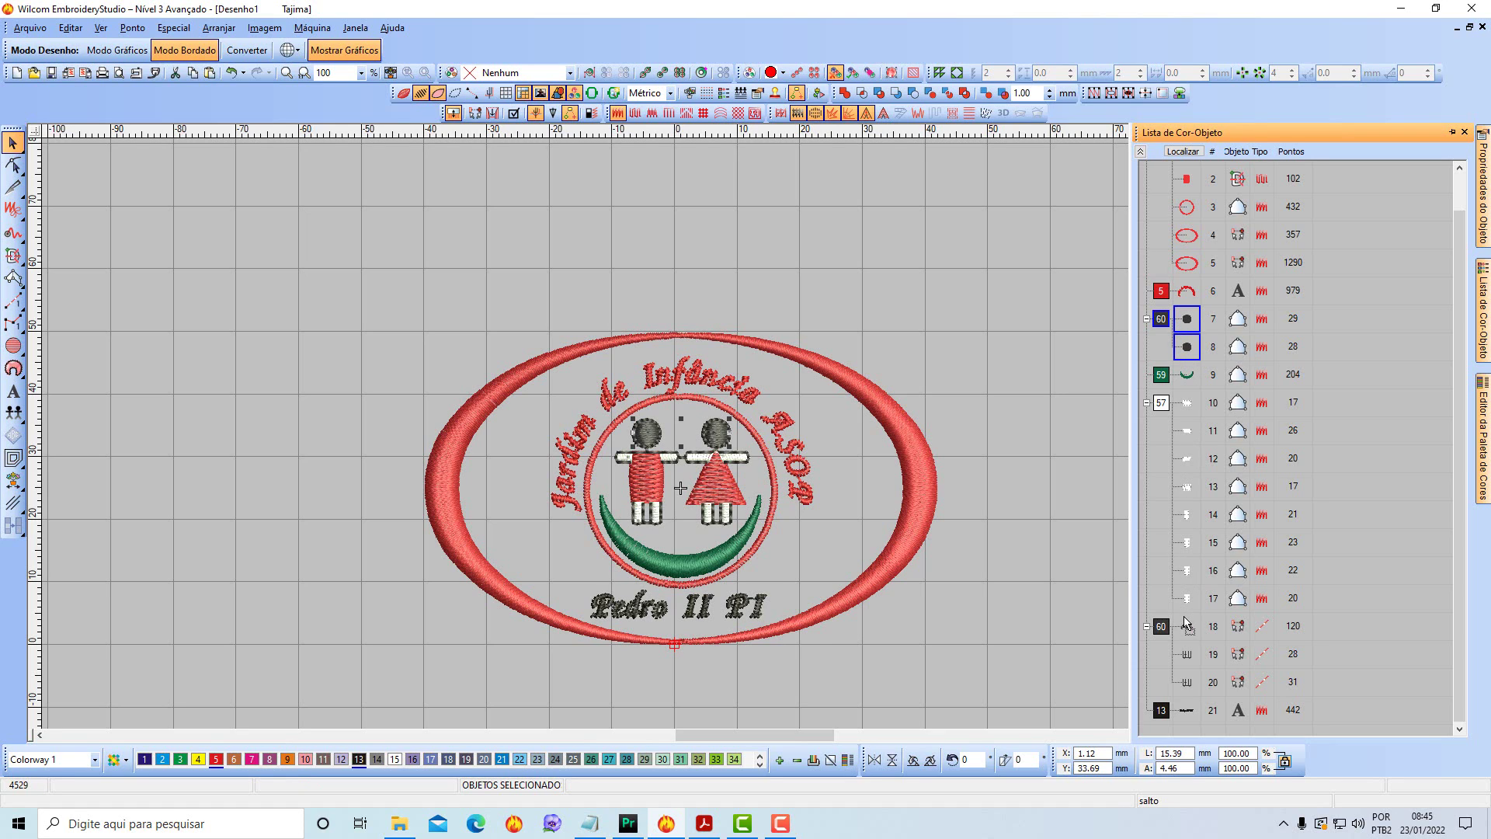
{"action": "left_click_drag", "start_coordinate": [1187, 621], "coordinate": [1183, 616]}
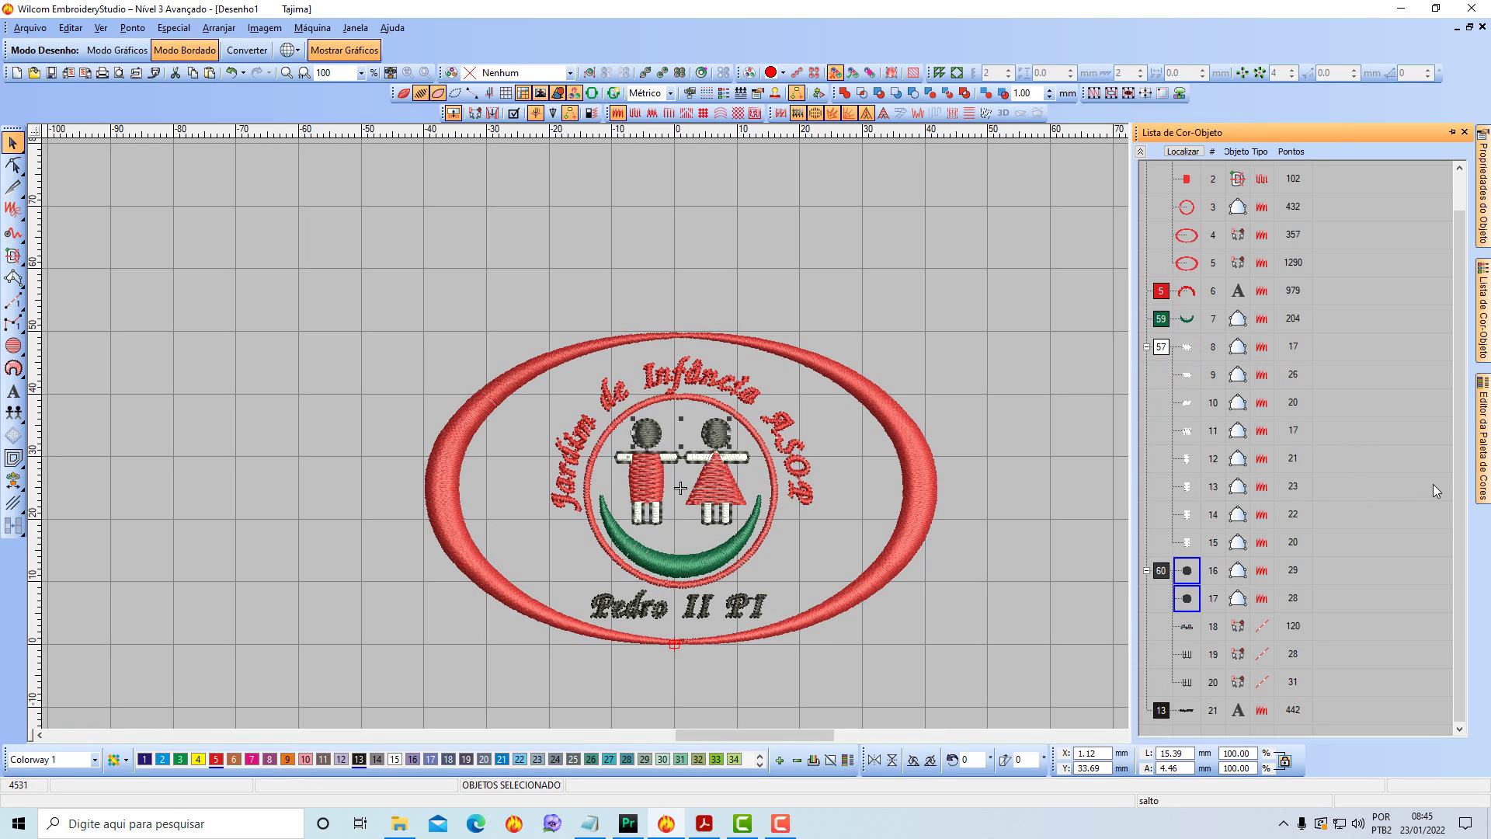
Play a slow redraw of the full stitching sequence in plain stitch view, raising the speed to 544 stitches per second, then restore the realistic view.
{"action": "scroll", "coordinate": [1451, 384], "scroll_direction": "up", "scroll_amount": 1}
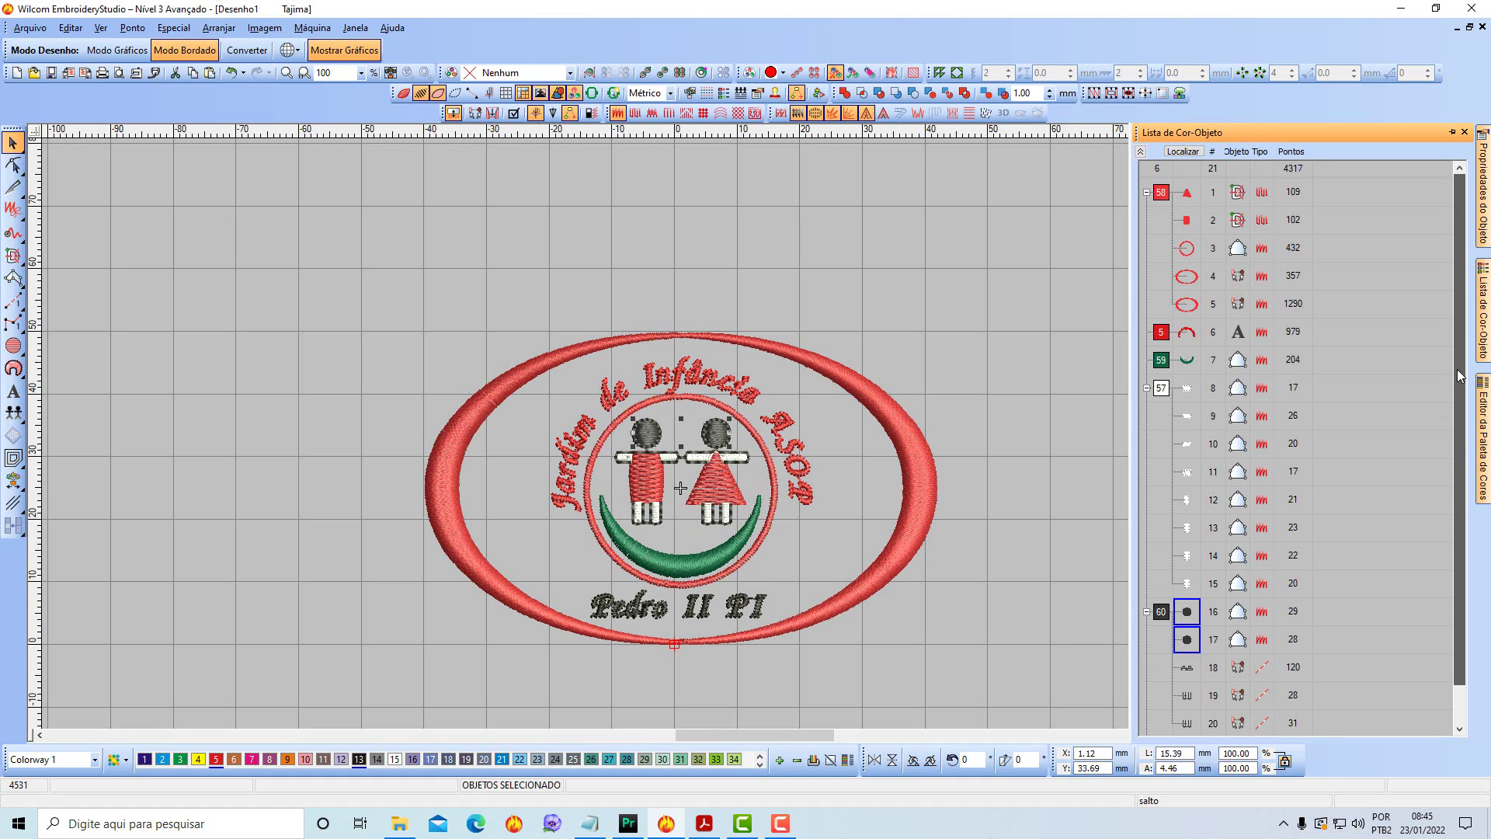
{"action": "scroll", "coordinate": [1465, 414], "scroll_direction": "down", "scroll_amount": 1}
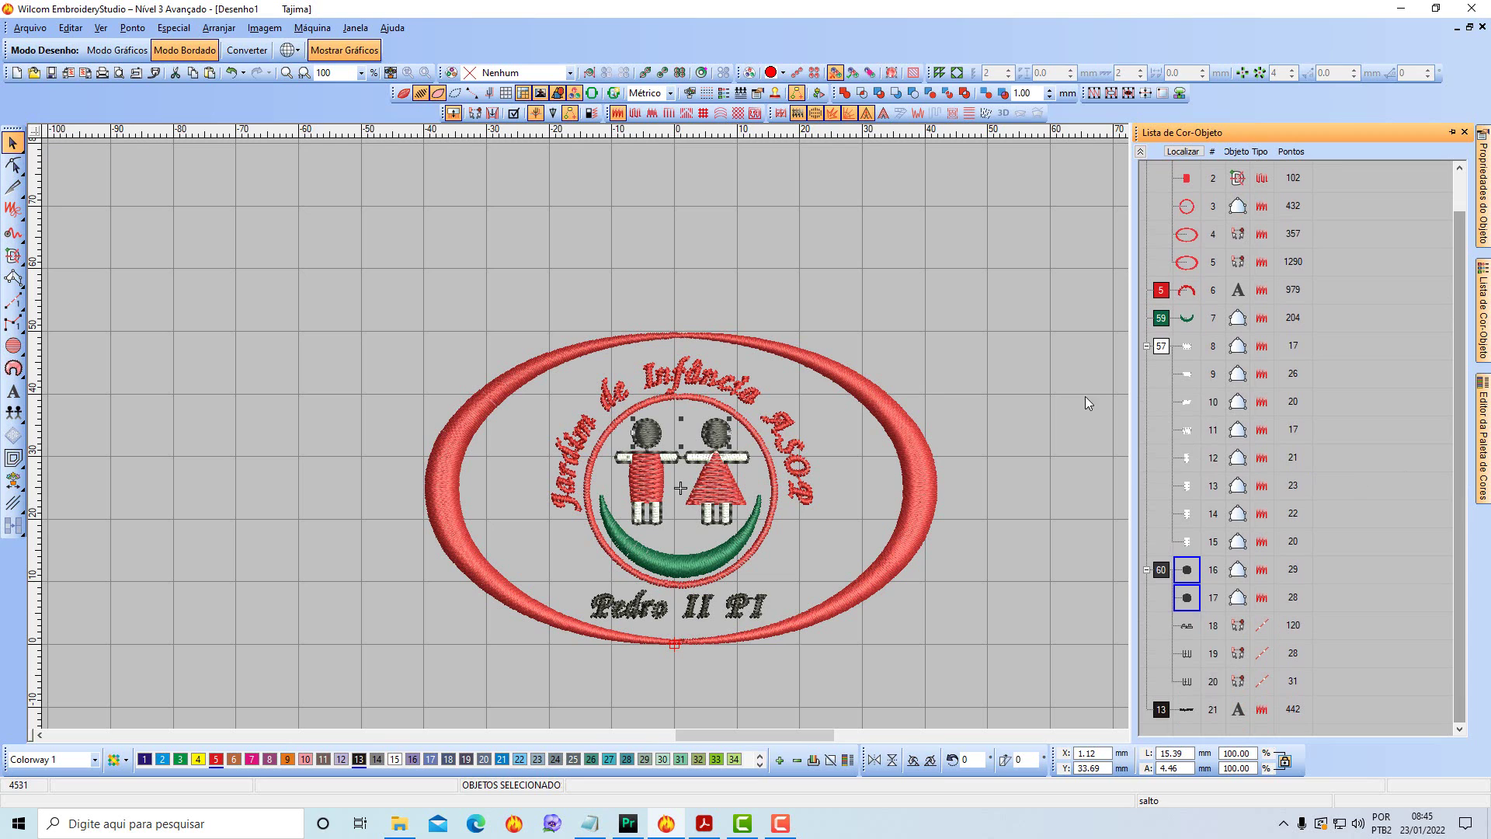
{"action": "left_click", "coordinate": [1011, 370]}
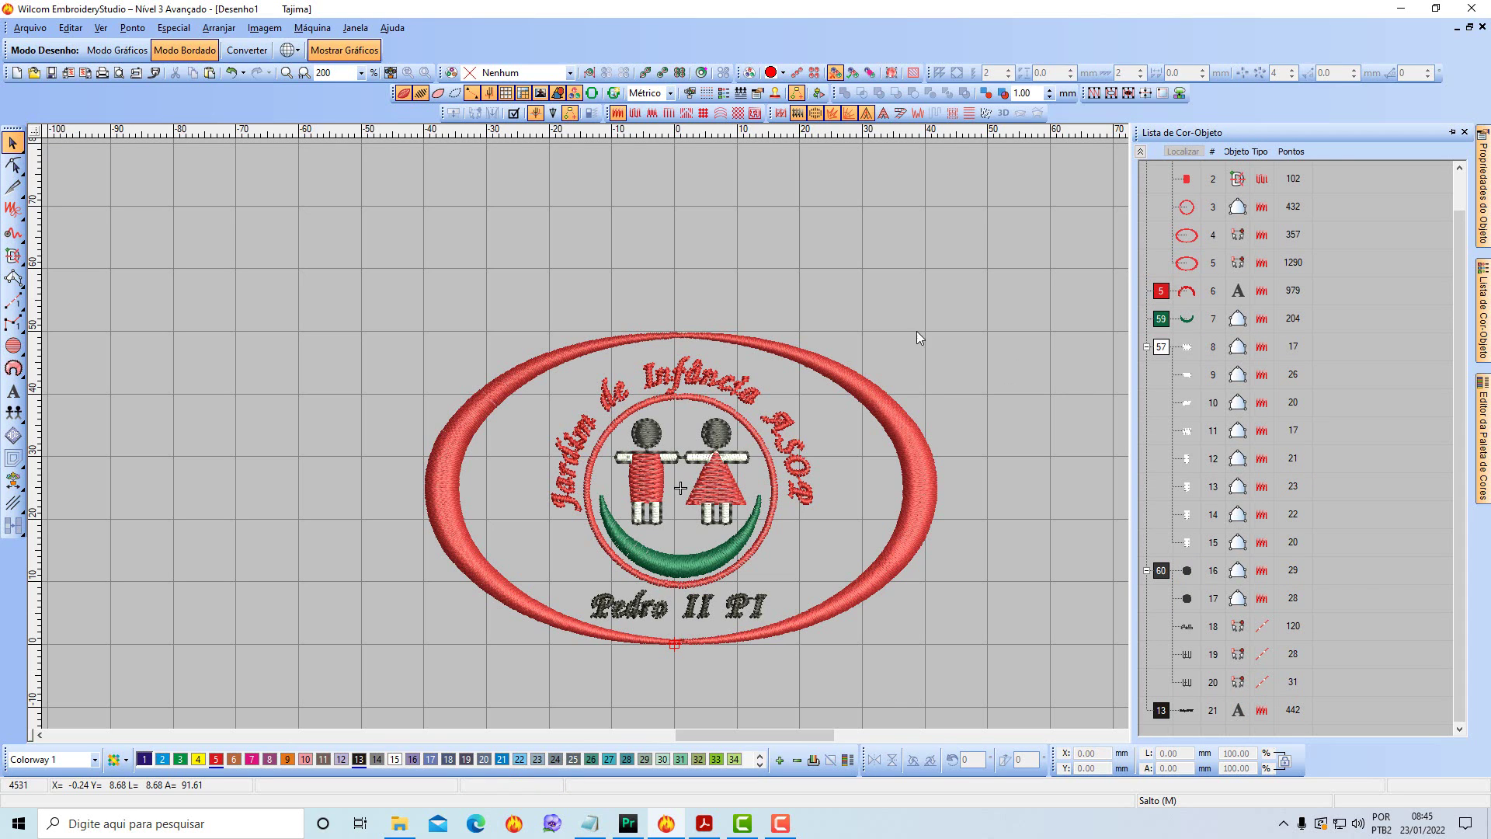
{"action": "key", "text": "t"}
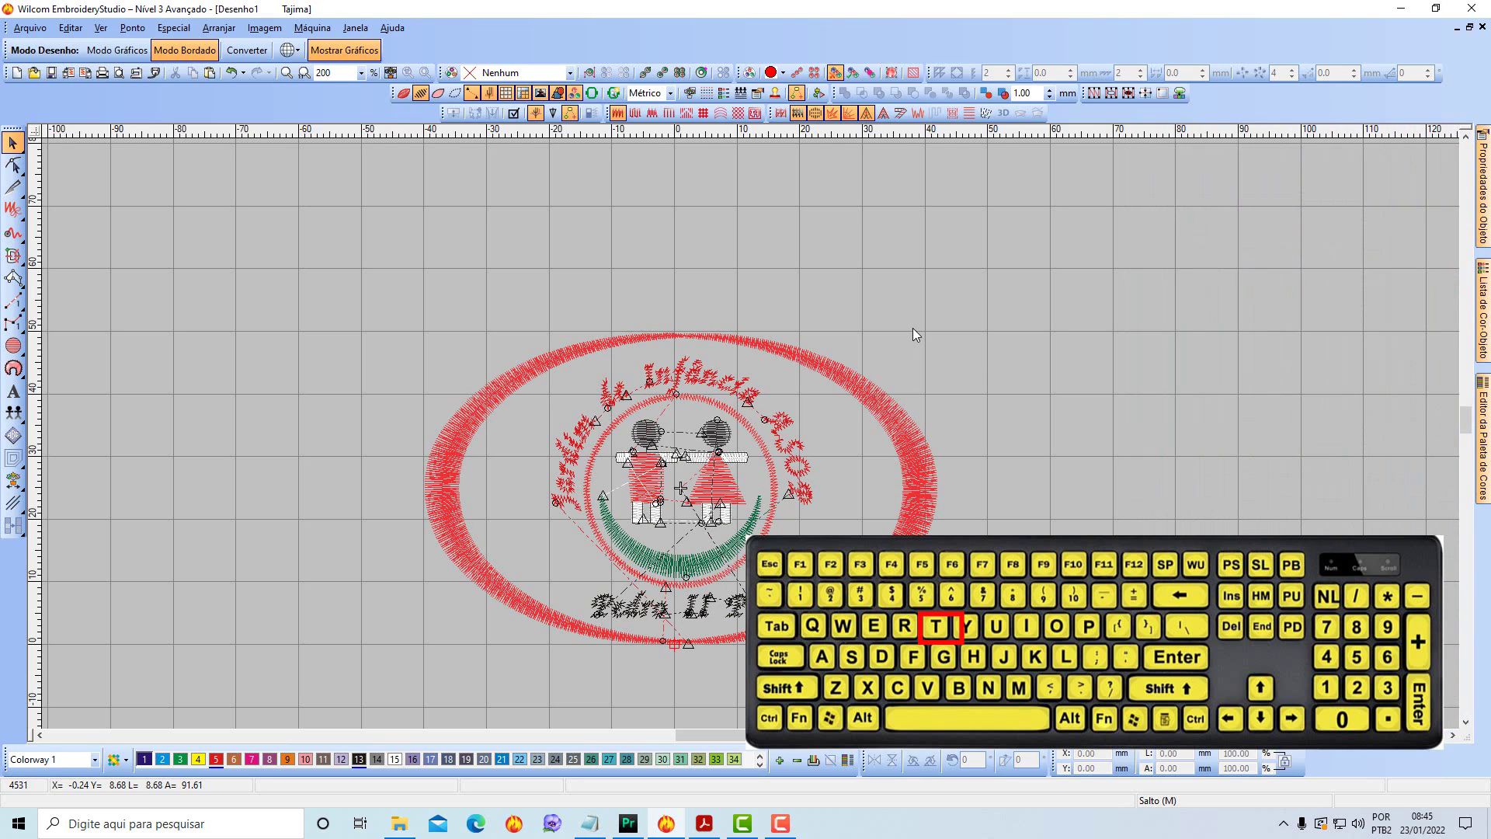
{"action": "key", "text": "shift+r"}
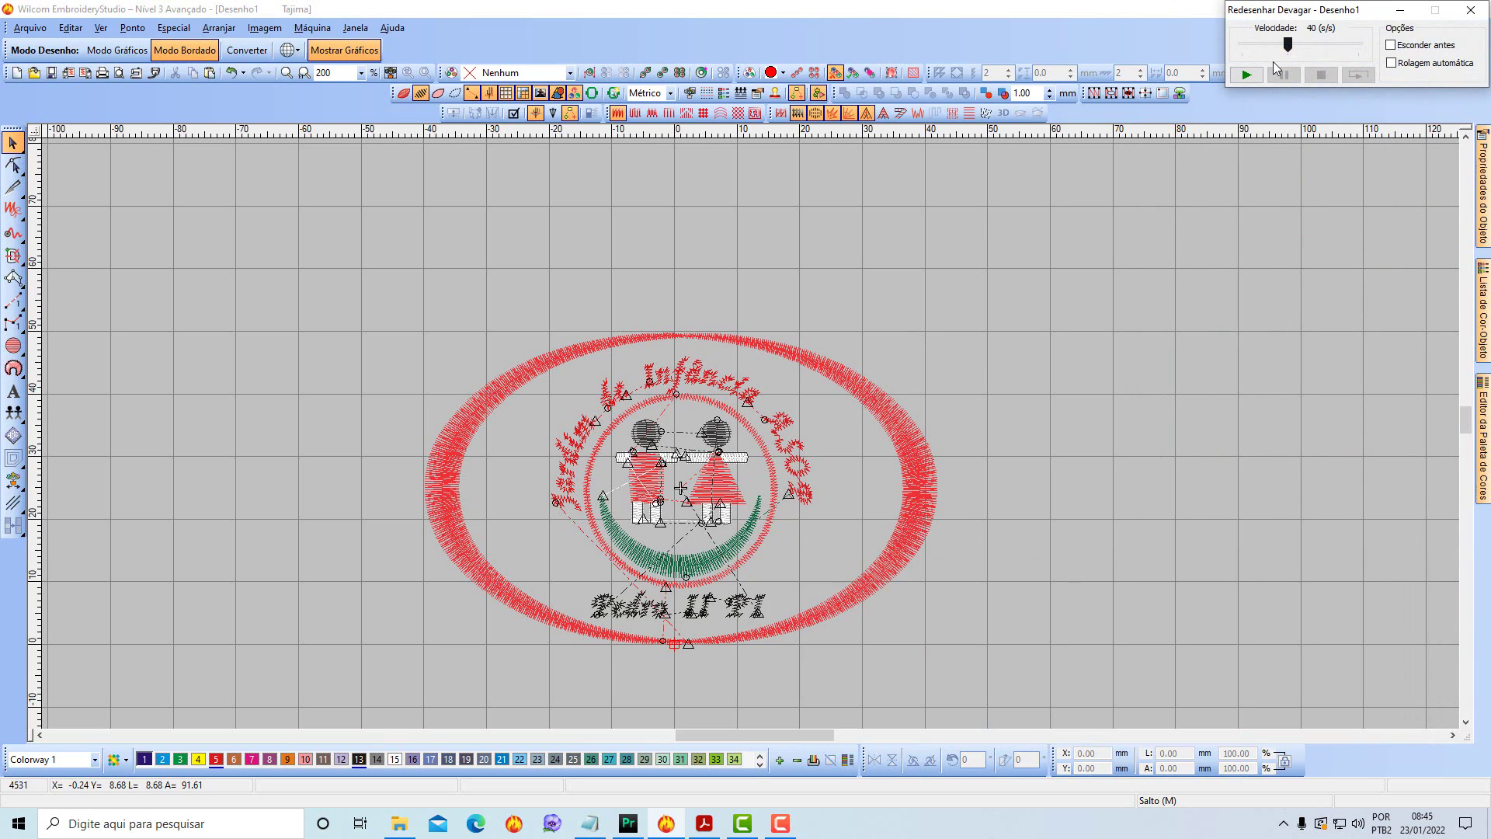
{"action": "left_click", "coordinate": [1246, 76]}
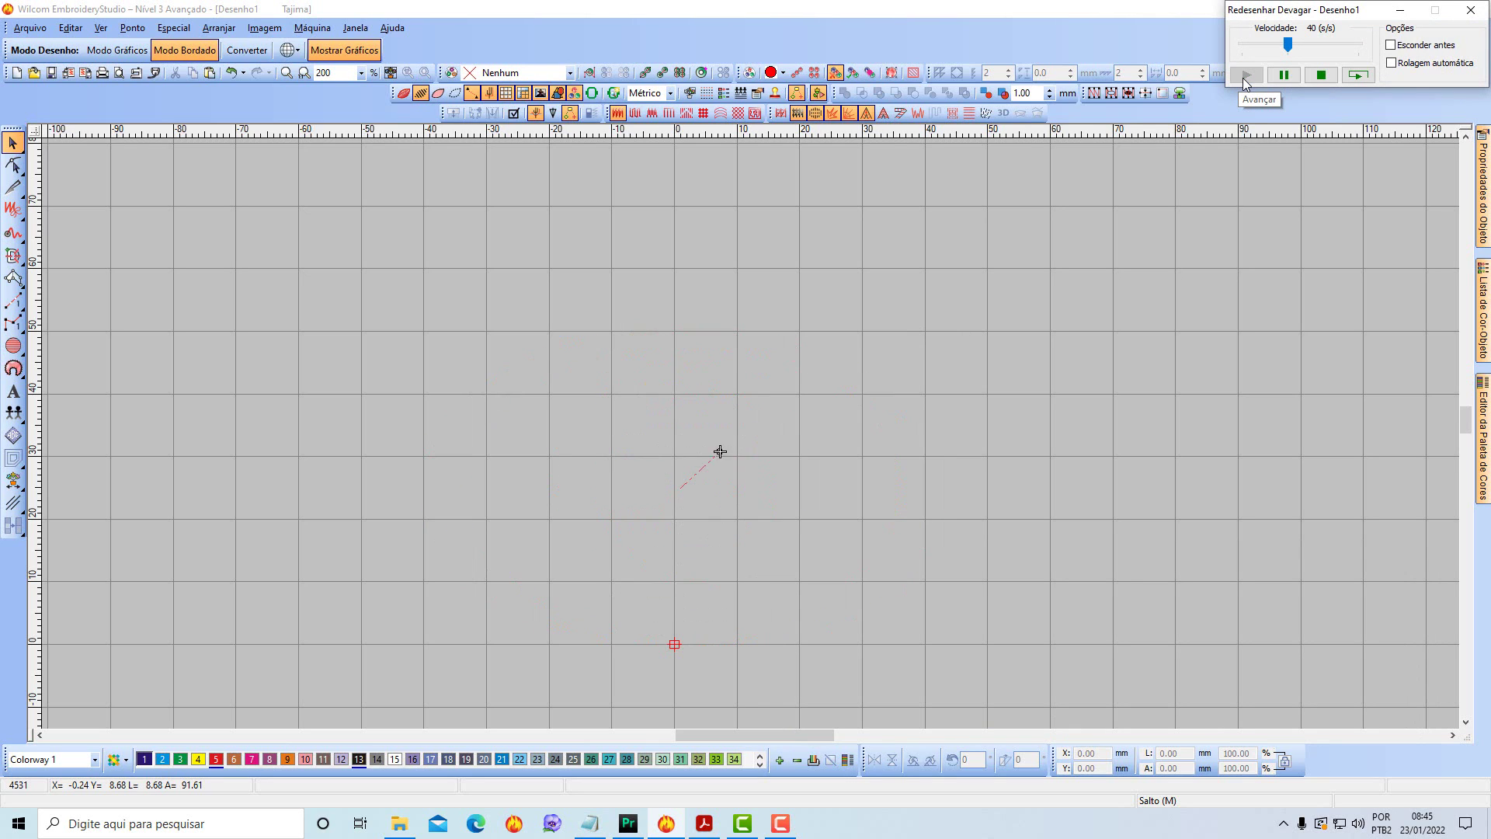
{"action": "mouse_move", "coordinate": [1284, 48]}
{"action": "left_mouse_down"}
{"action": "mouse_move", "coordinate": [1319, 50]}
{"action": "mouse_move", "coordinate": [1293, 49]}
{"action": "left_mouse_up"}
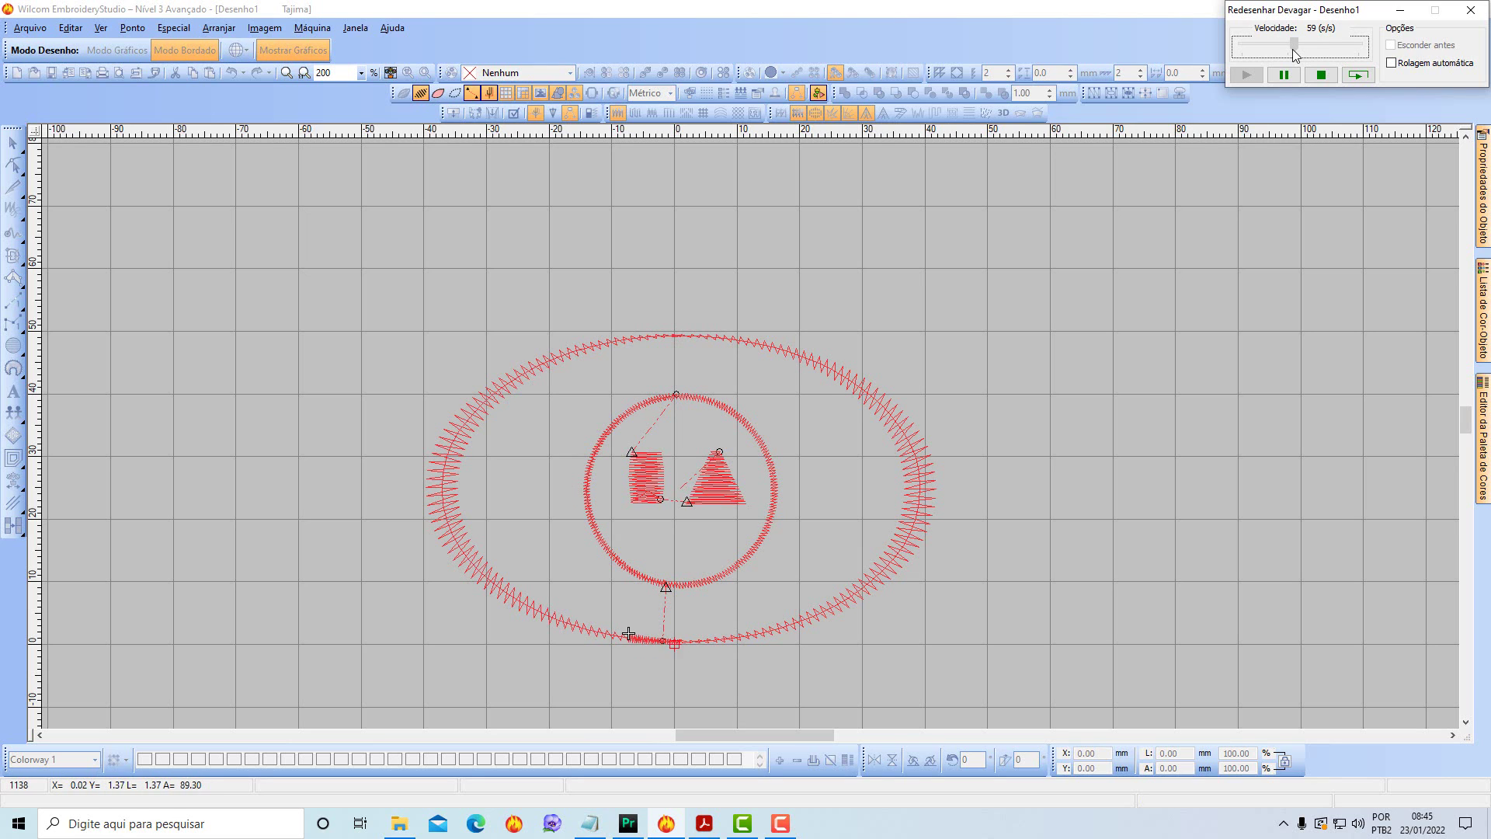
{"action": "left_click_drag", "start_coordinate": [1292, 49], "coordinate": [1325, 56]}
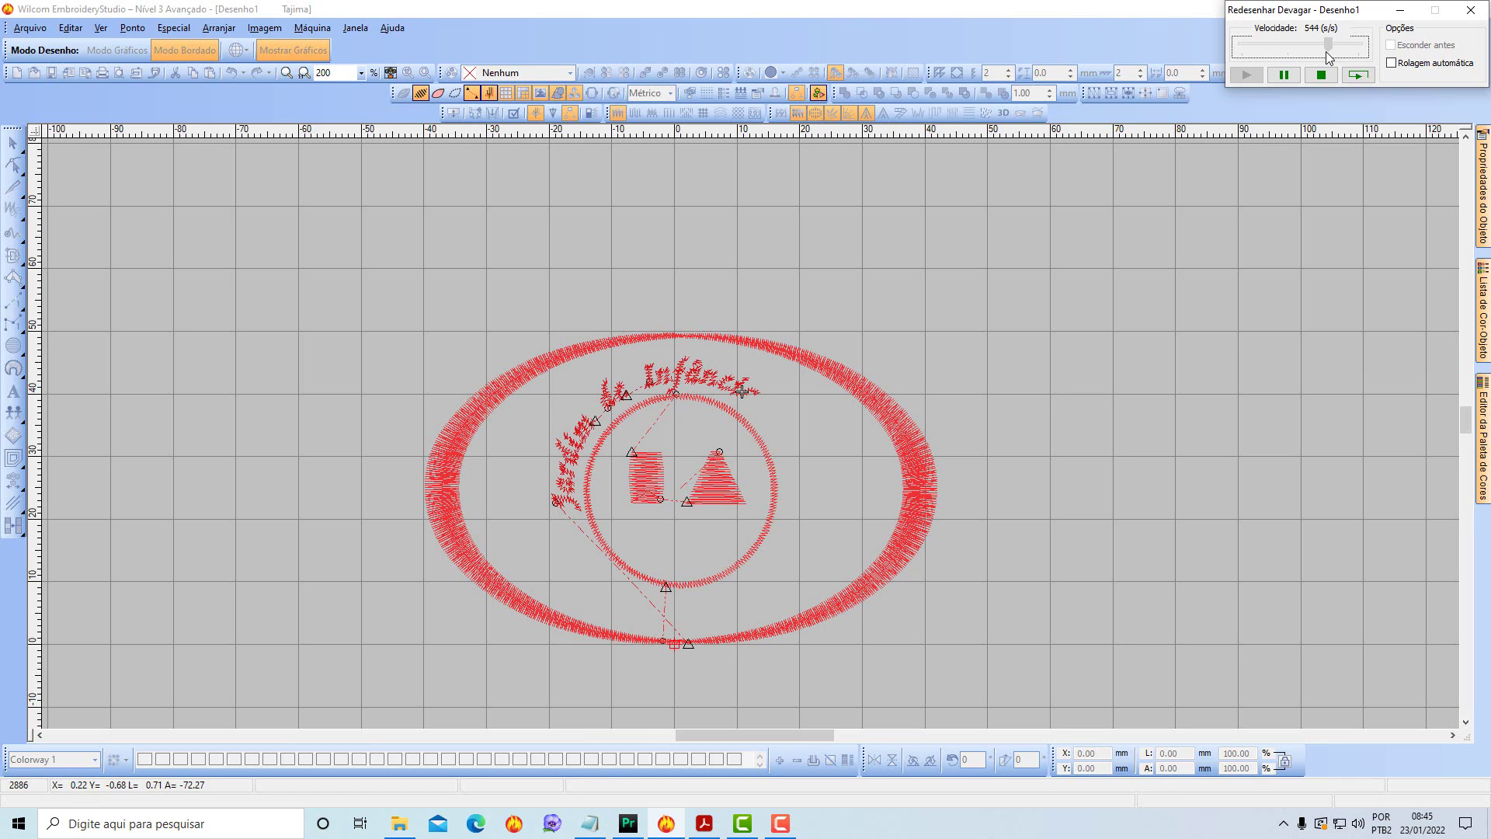
{"action": "mouse_move", "coordinate": [1330, 53]}
{"action": "left_mouse_down"}
{"action": "mouse_move", "coordinate": [1282, 53]}
{"action": "mouse_move", "coordinate": [1326, 54]}
{"action": "left_mouse_up"}
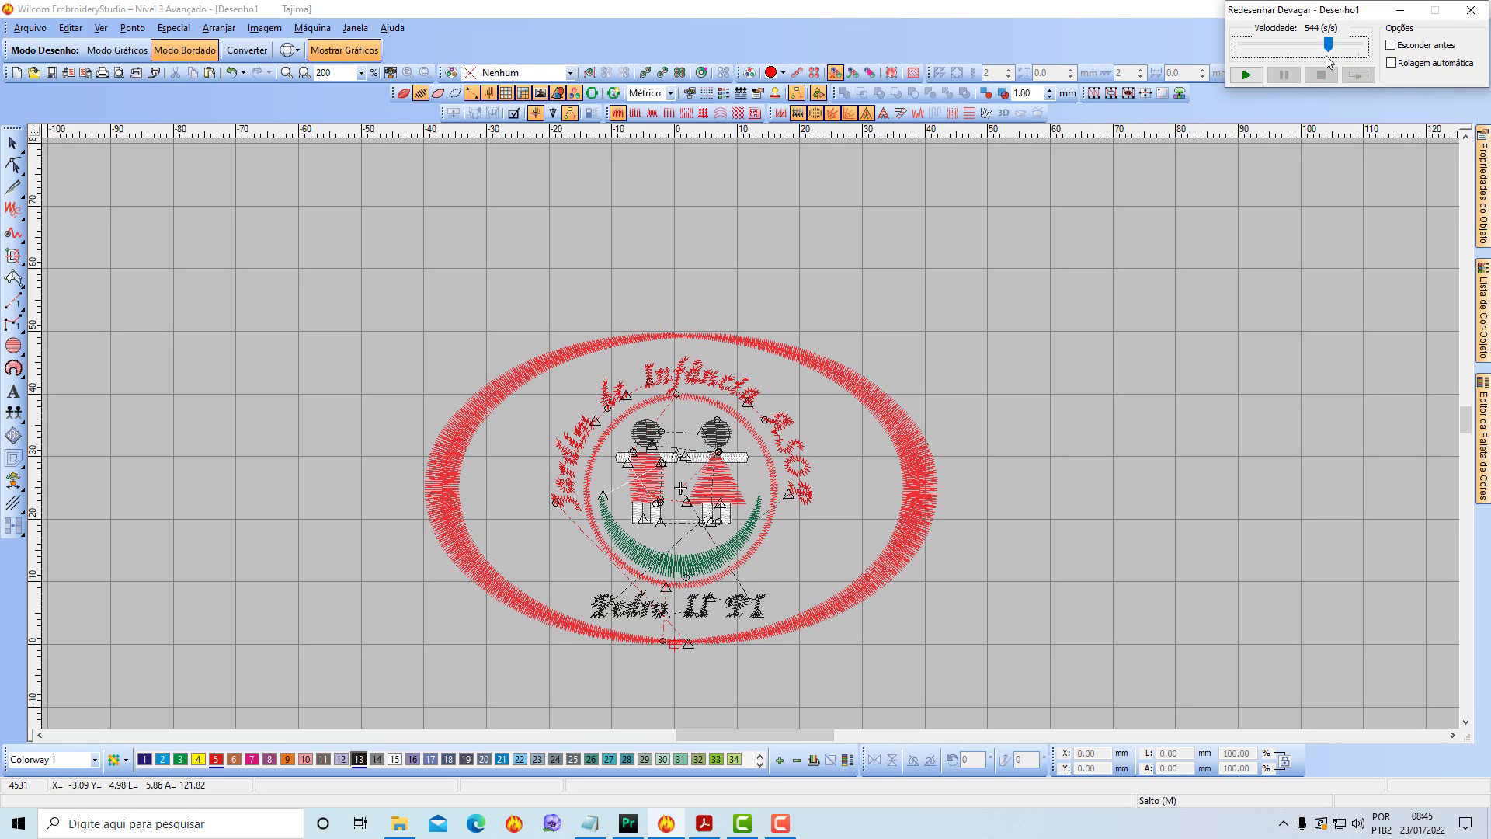
{"action": "left_click", "coordinate": [1471, 11]}
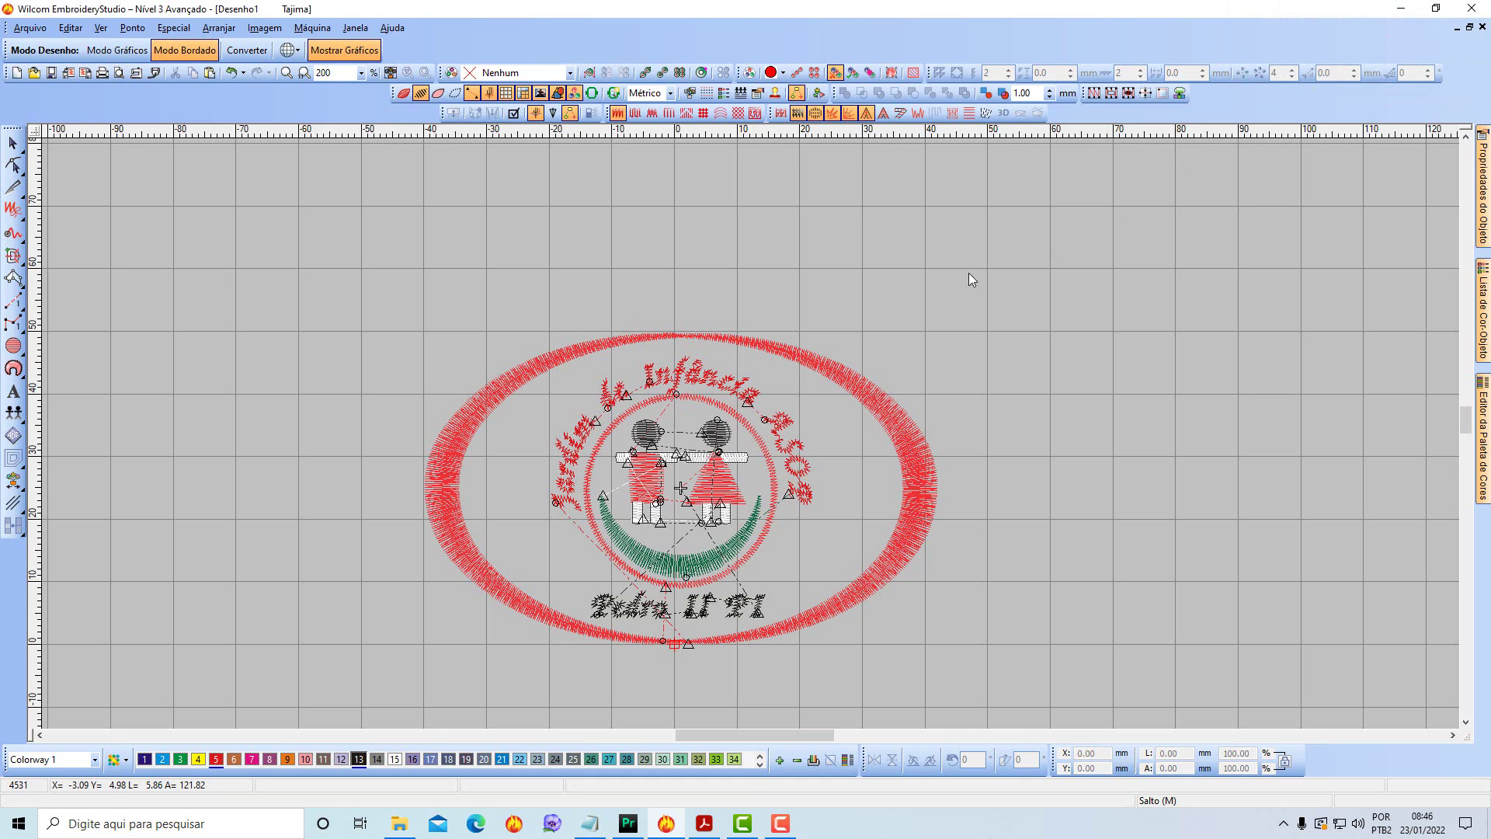
{"action": "key", "text": "t"}
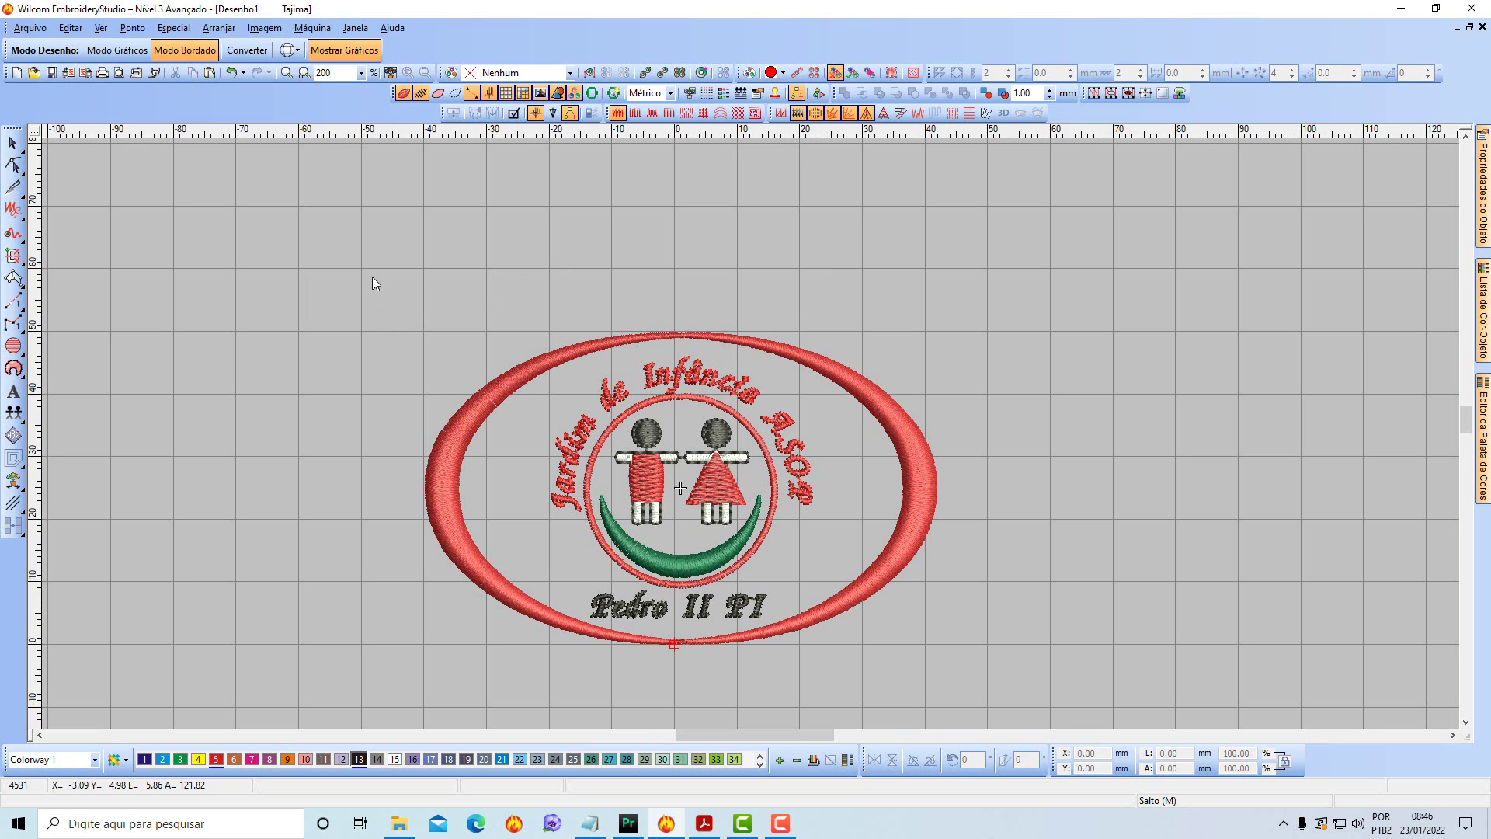
Enlarge the entire logo proportionally to about 97 mm wide by 58 mm high, deselect it and check the resized lettering up close.
{"action": "left_click_drag", "start_coordinate": [366, 254], "coordinate": [878, 576]}
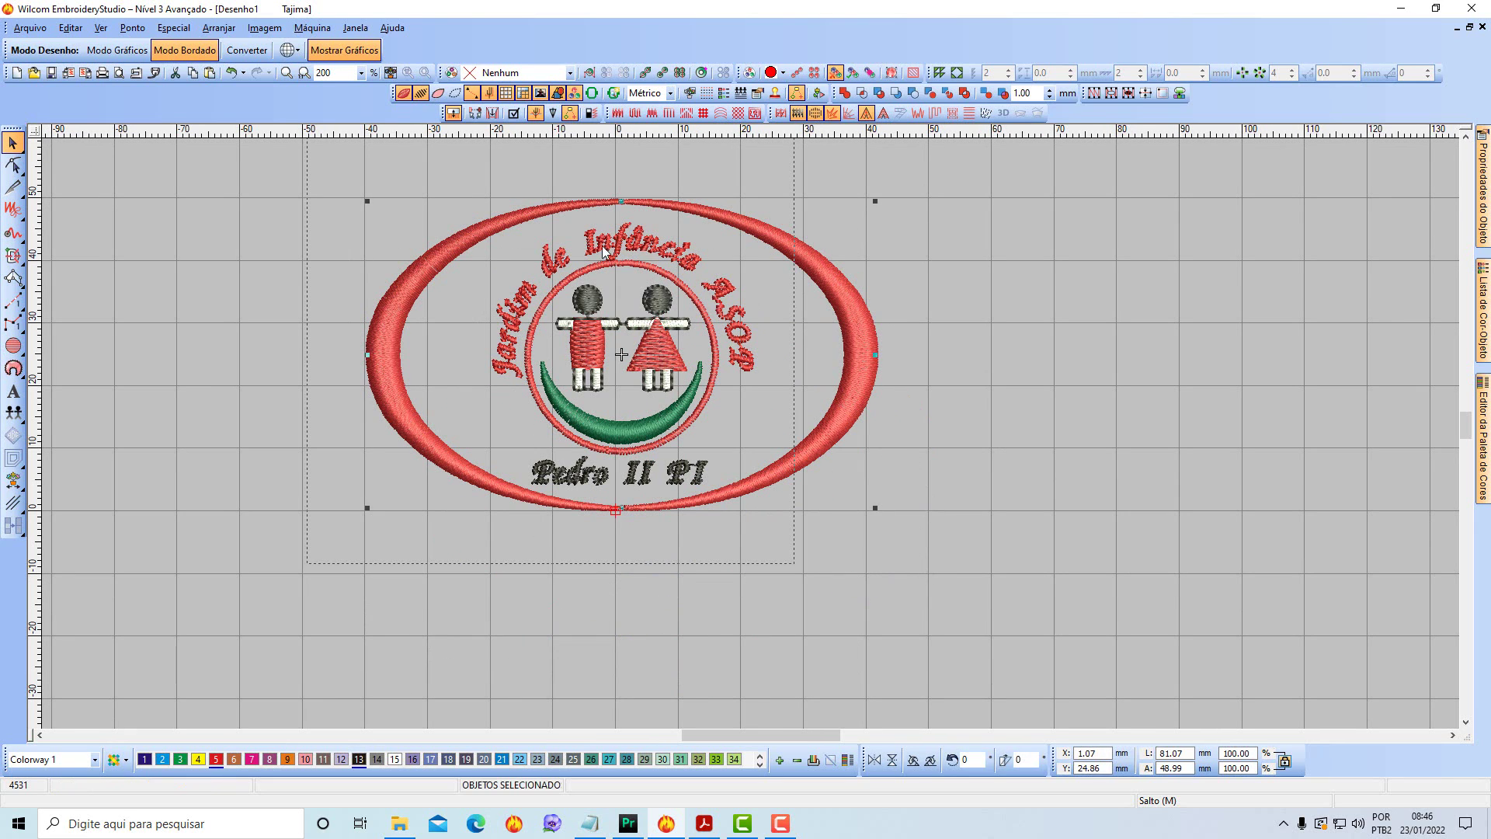
{"action": "left_click_drag", "start_coordinate": [315, 165], "coordinate": [943, 575]}
{"action": "left_click_drag", "start_coordinate": [875, 508], "coordinate": [973, 578]}
{"action": "key", "text": "Escape"}
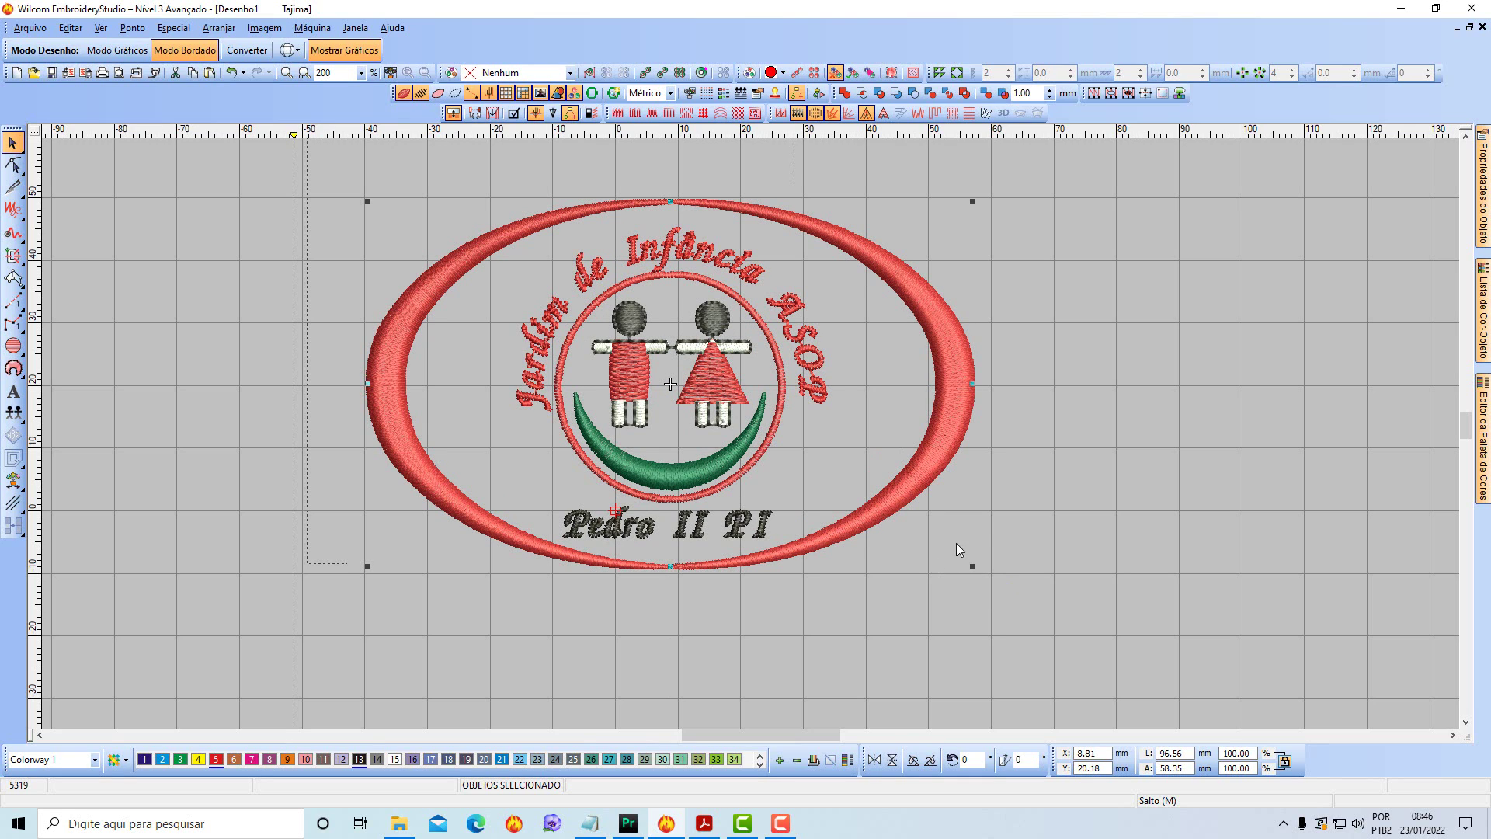
{"action": "left_click", "coordinate": [1073, 455]}
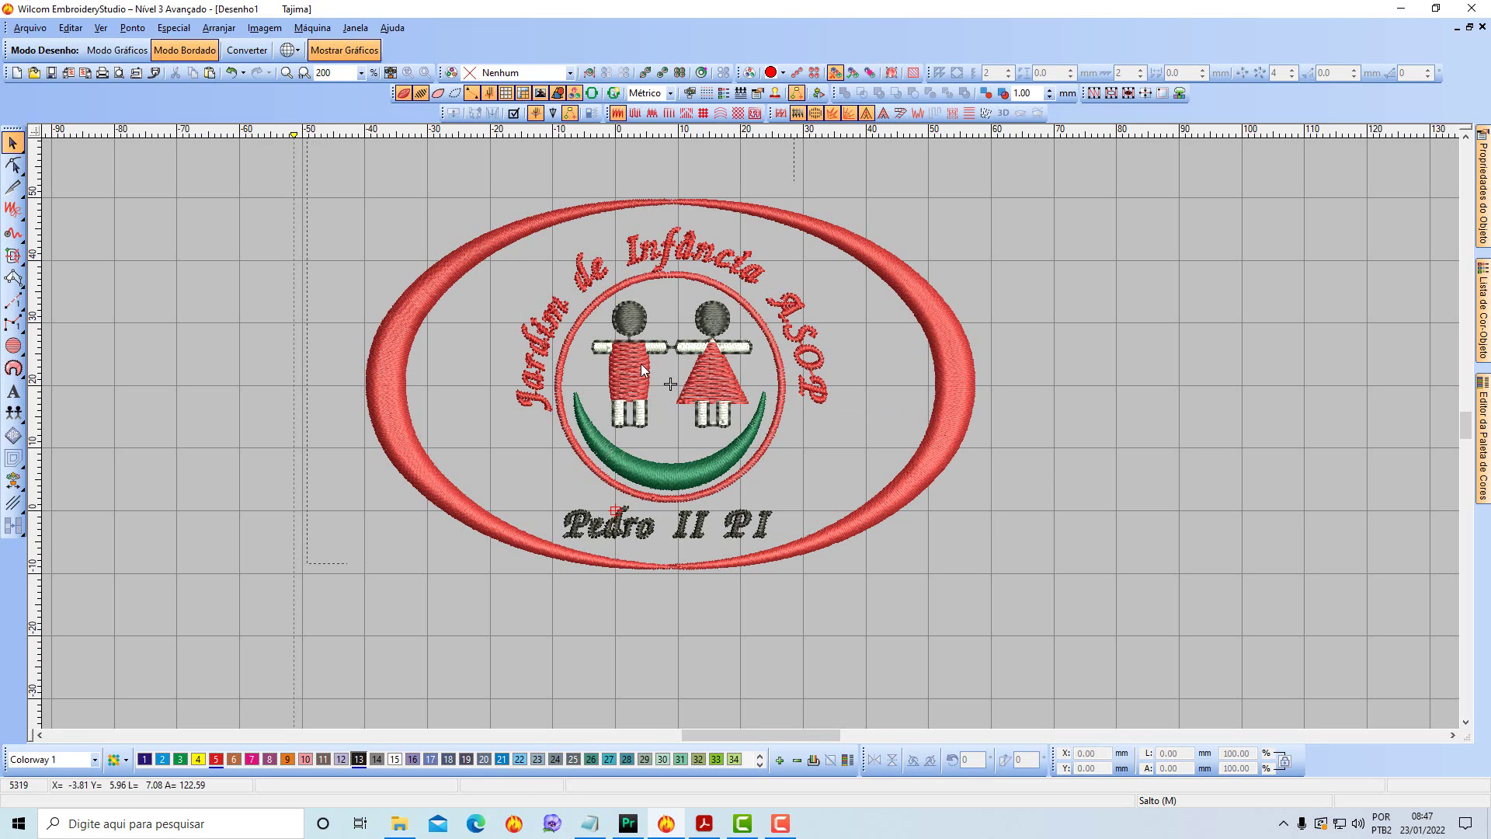
{"action": "key", "text": "b"}
{"action": "left_click", "coordinate": [604, 274]}
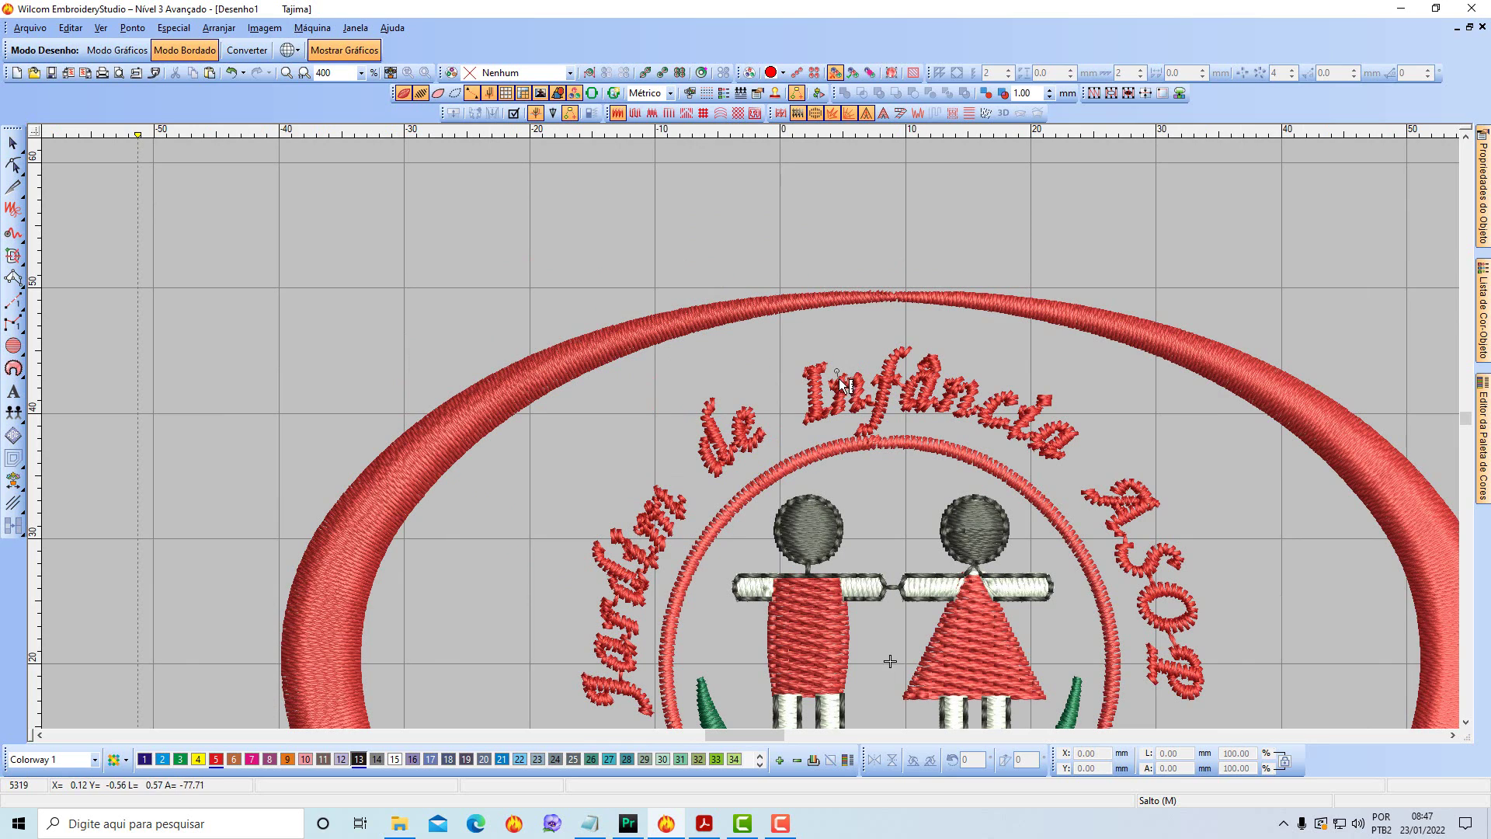
{"action": "left_click_drag", "start_coordinate": [837, 370], "coordinate": [837, 413]}
{"action": "scroll", "coordinate": [839, 413], "scroll_direction": "down", "scroll_amount": 3}
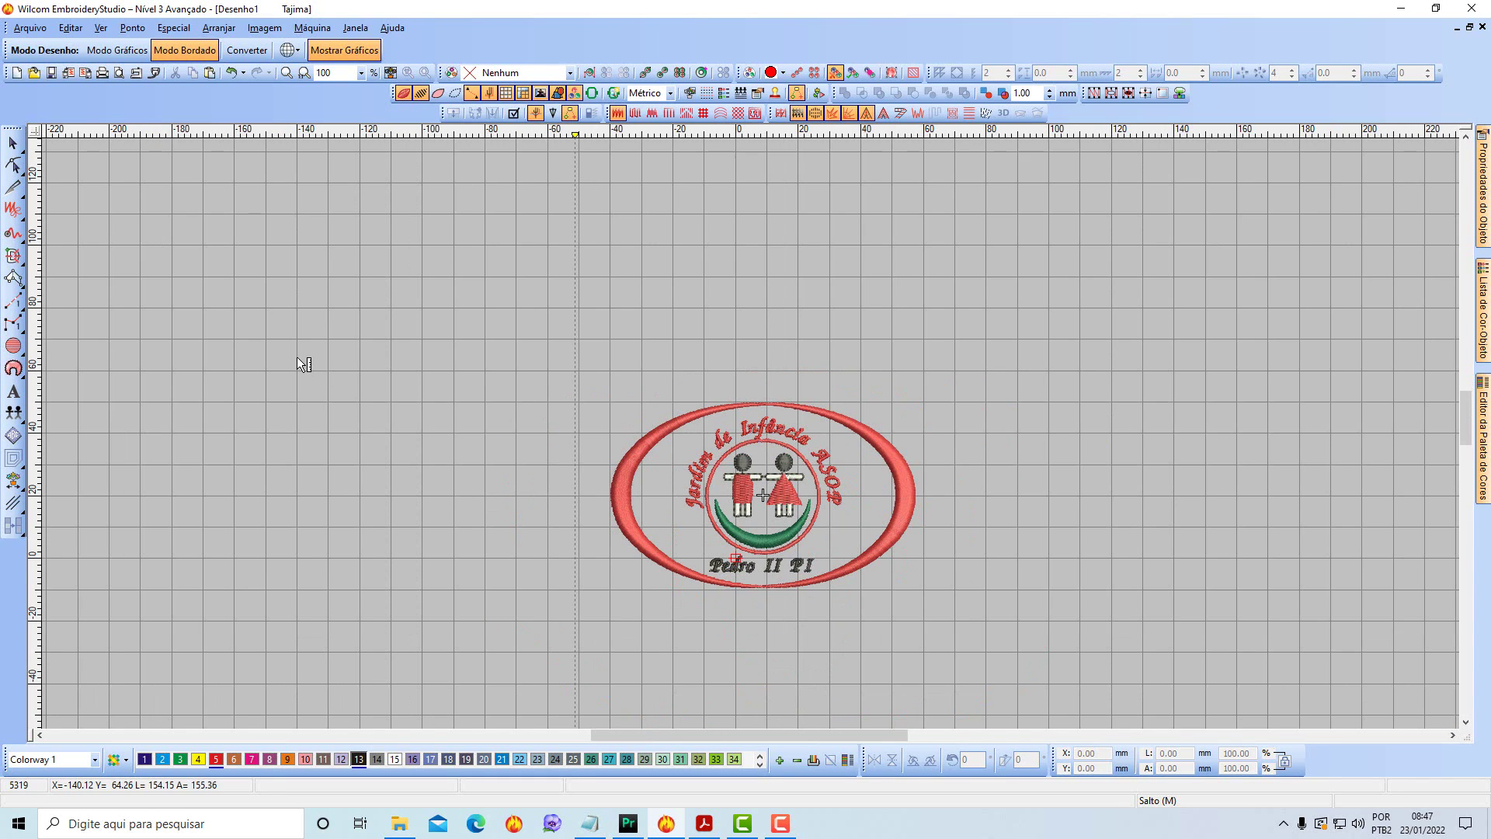
{"action": "key", "text": "Escape"}
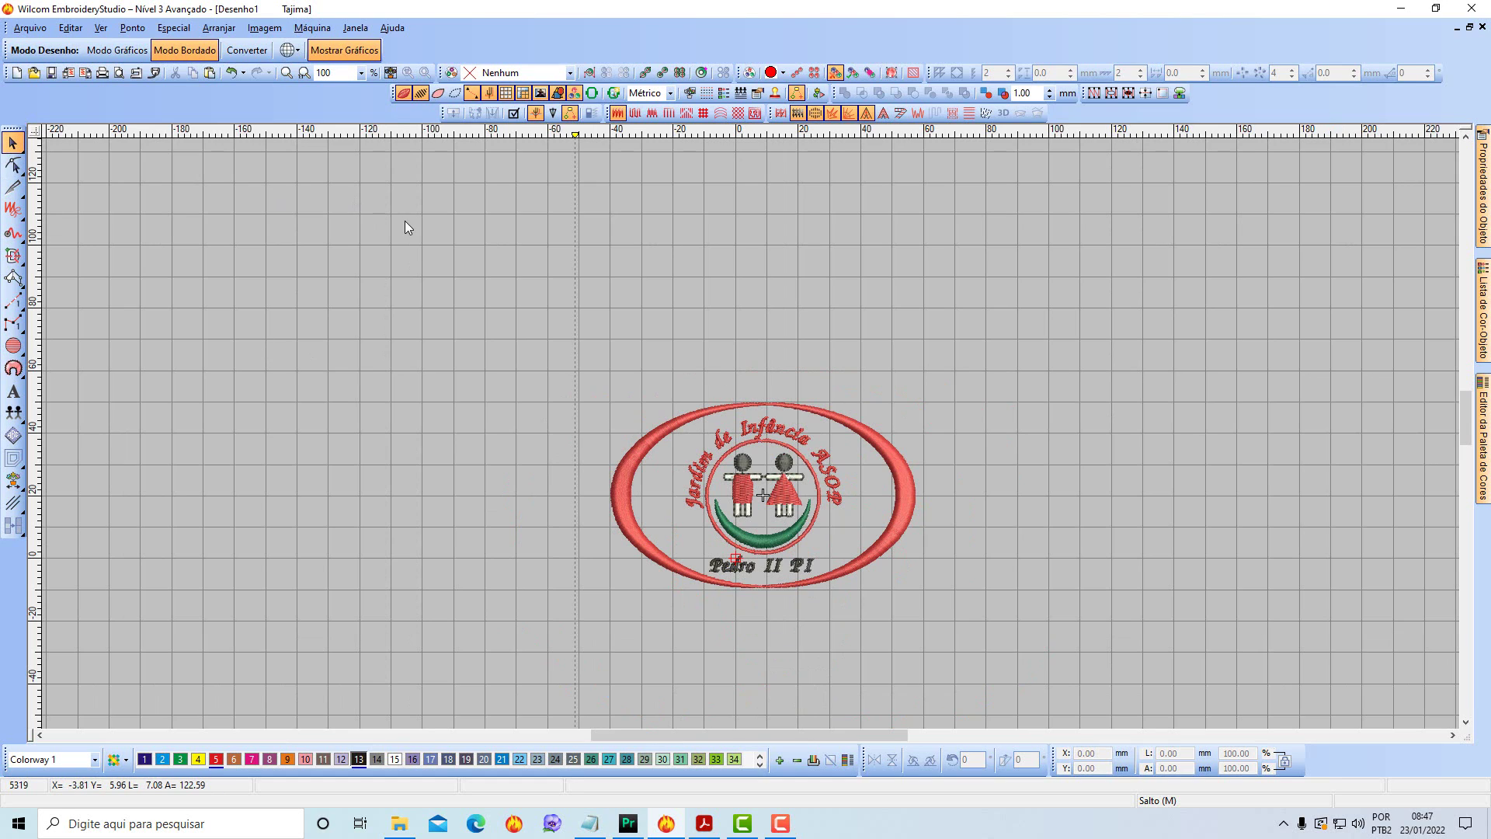
Save the design as asop in the EMB design format inside the Nova pasta folder.
{"action": "left_click", "coordinate": [29, 28]}
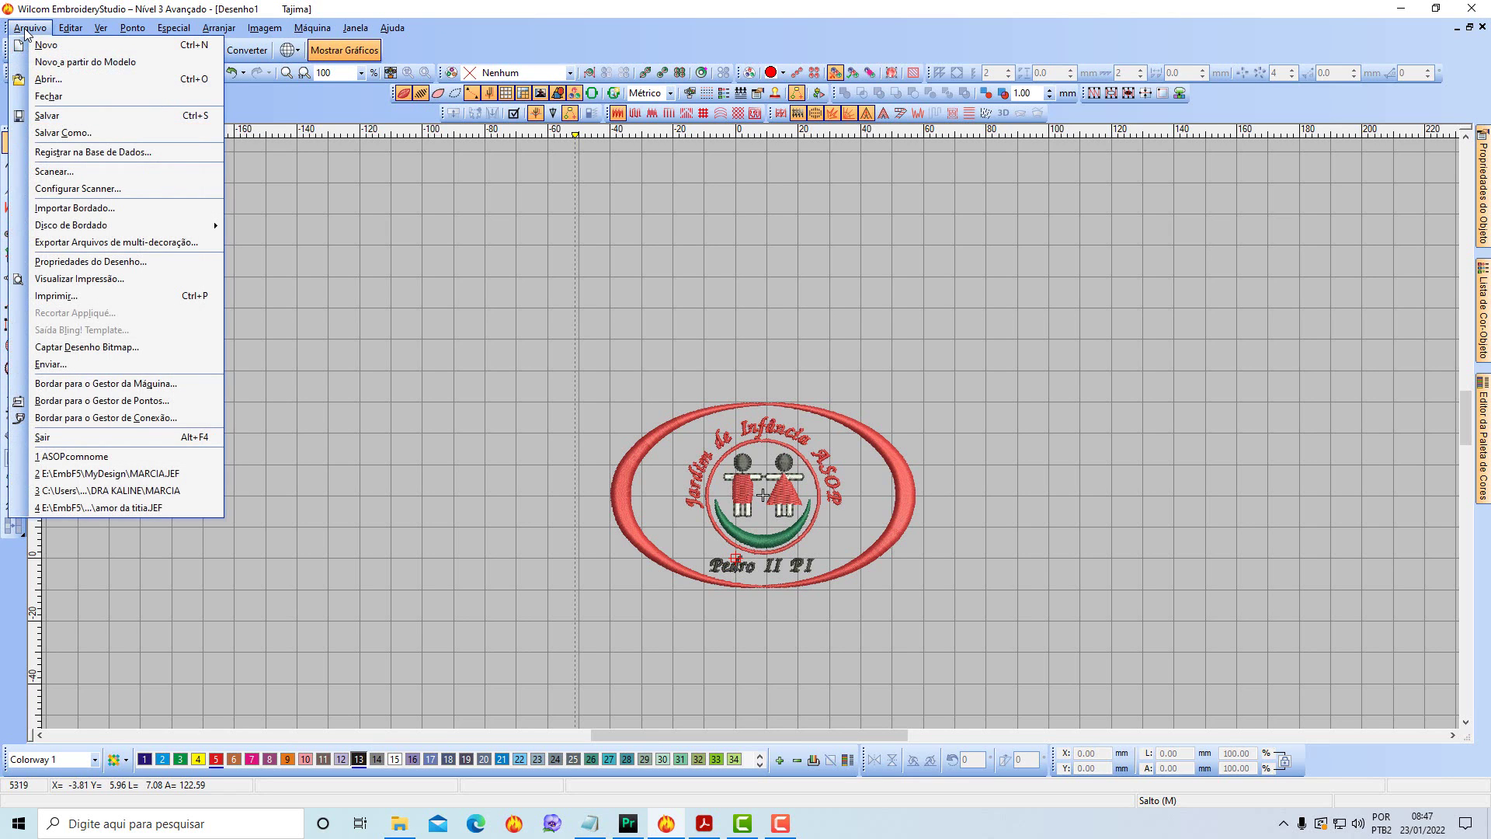
{"action": "left_click", "coordinate": [62, 133]}
{"action": "left_click_drag", "start_coordinate": [988, 365], "coordinate": [981, 449]}
{"action": "double_click", "coordinate": [615, 458]}
{"action": "left_click", "coordinate": [693, 529]}
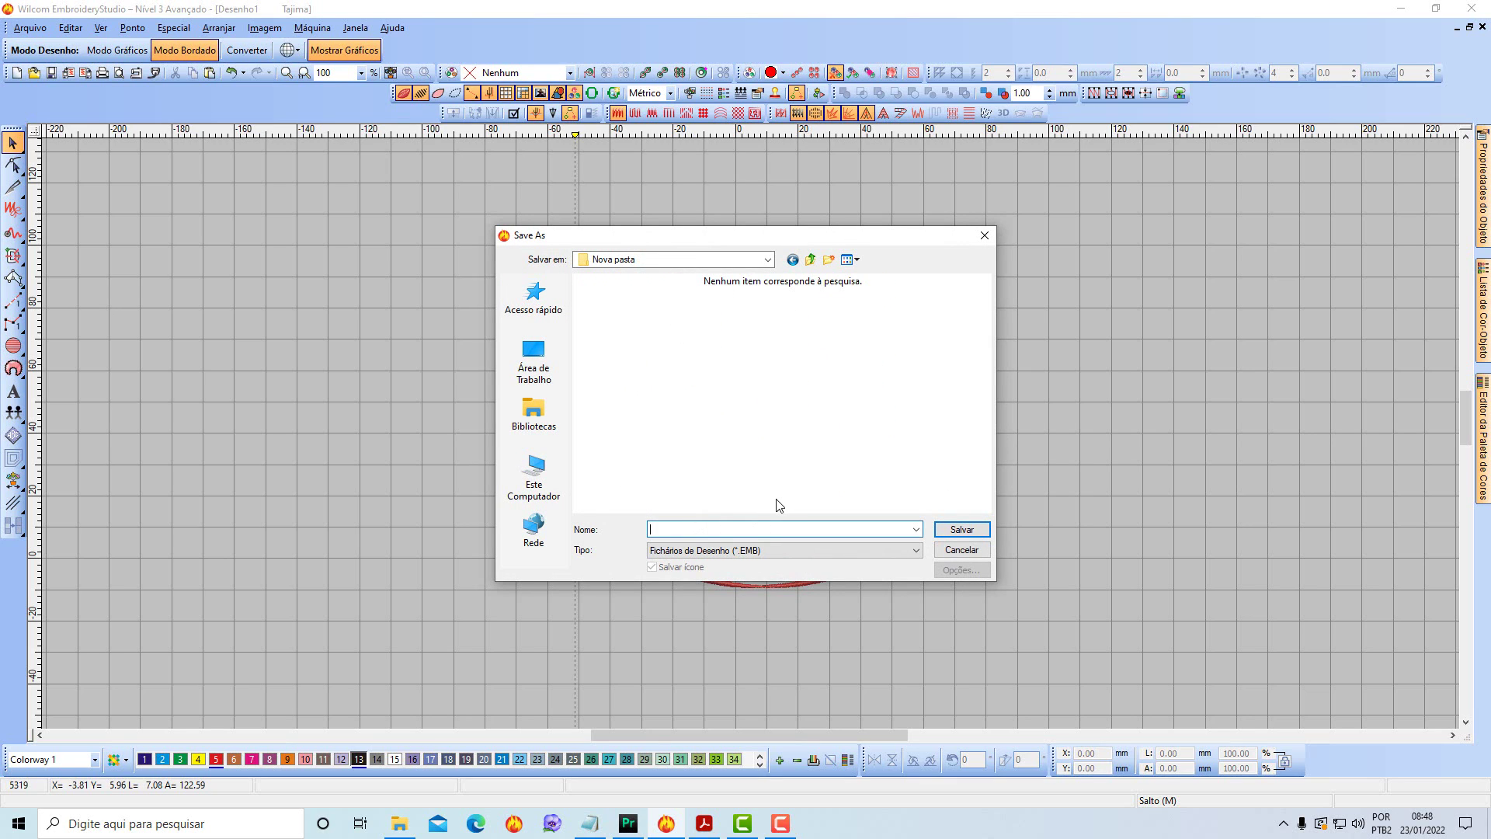
{"action": "type", "text": "asop"}
{"action": "left_click", "coordinate": [961, 529]}
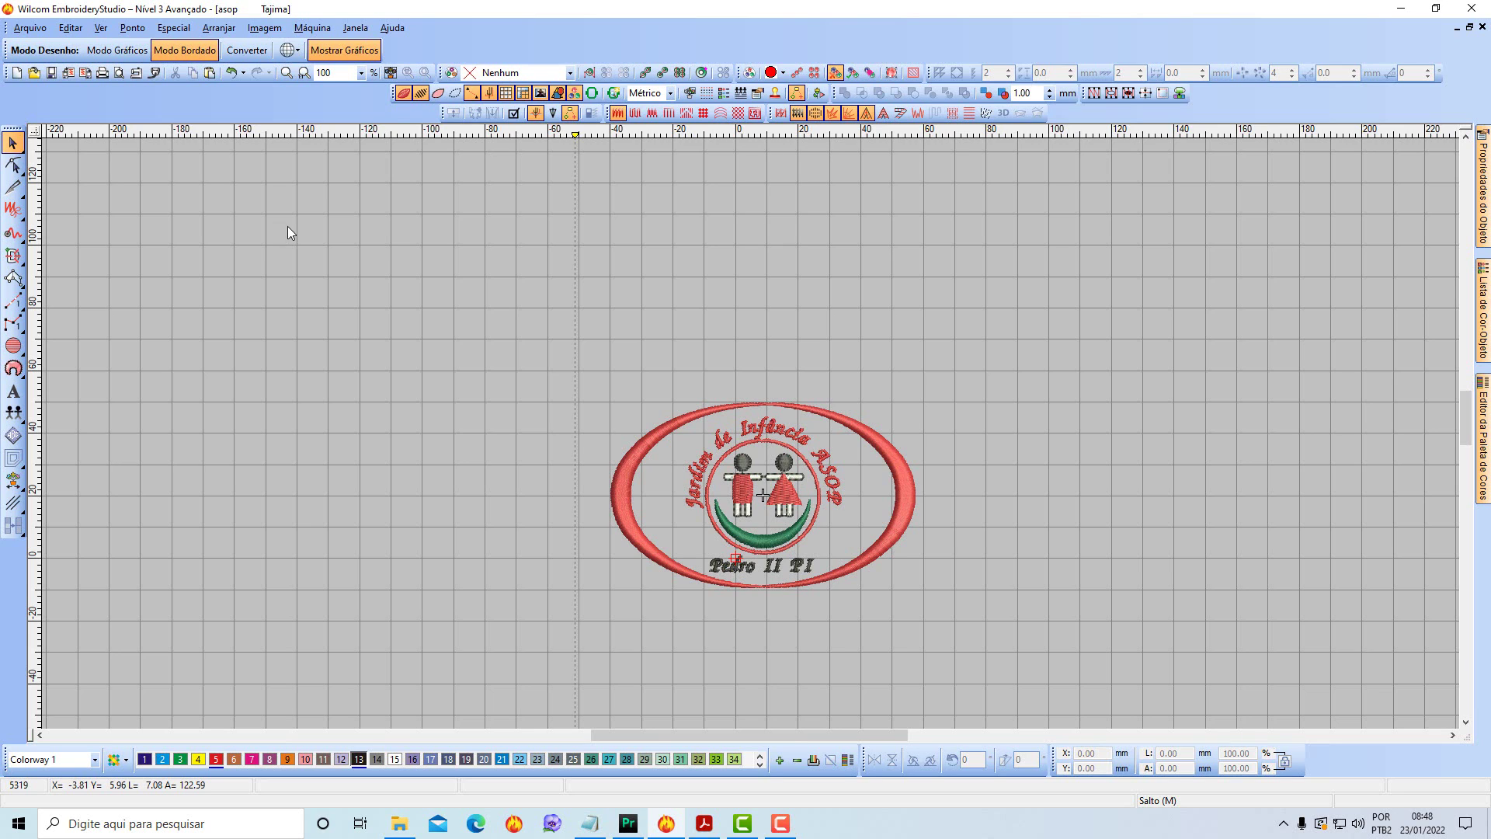
Save a machine copy of the design as asop.JEF in the Janome/Elna/Kenmore format in the same folder.
{"action": "left_click", "coordinate": [27, 29]}
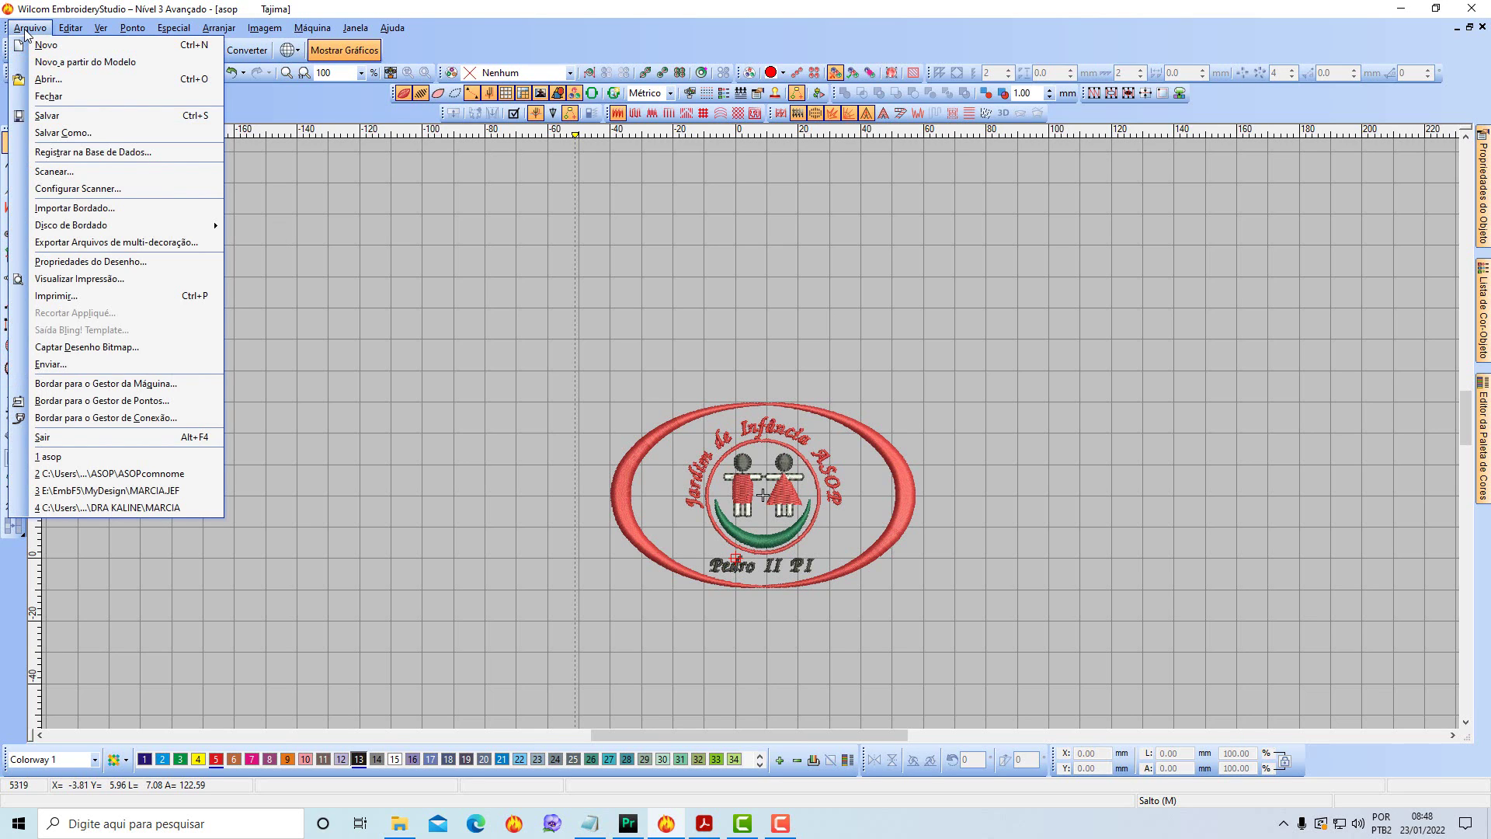
{"action": "left_click", "coordinate": [78, 133]}
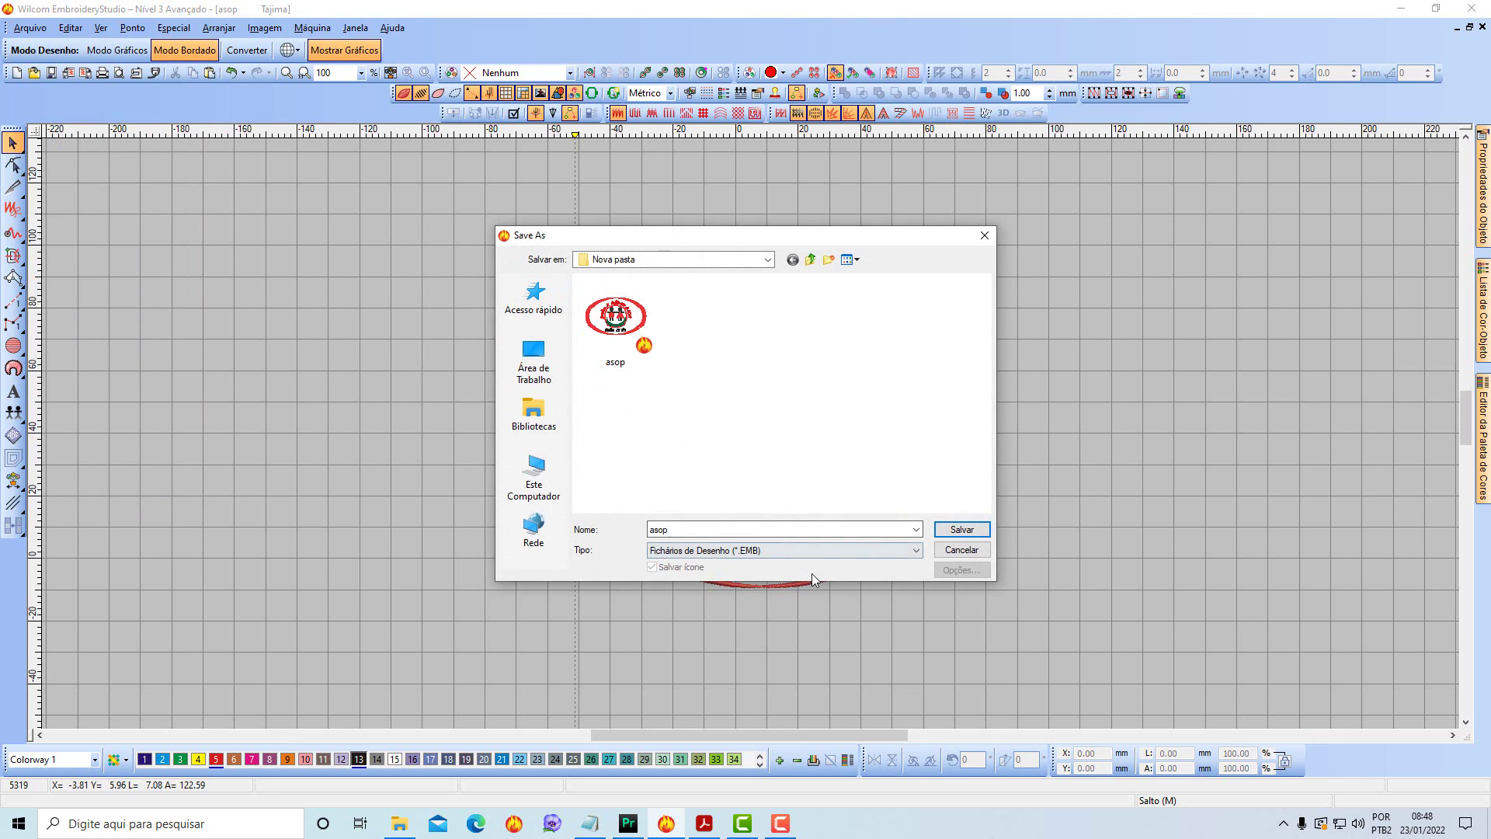
{"action": "left_click", "coordinate": [916, 550]}
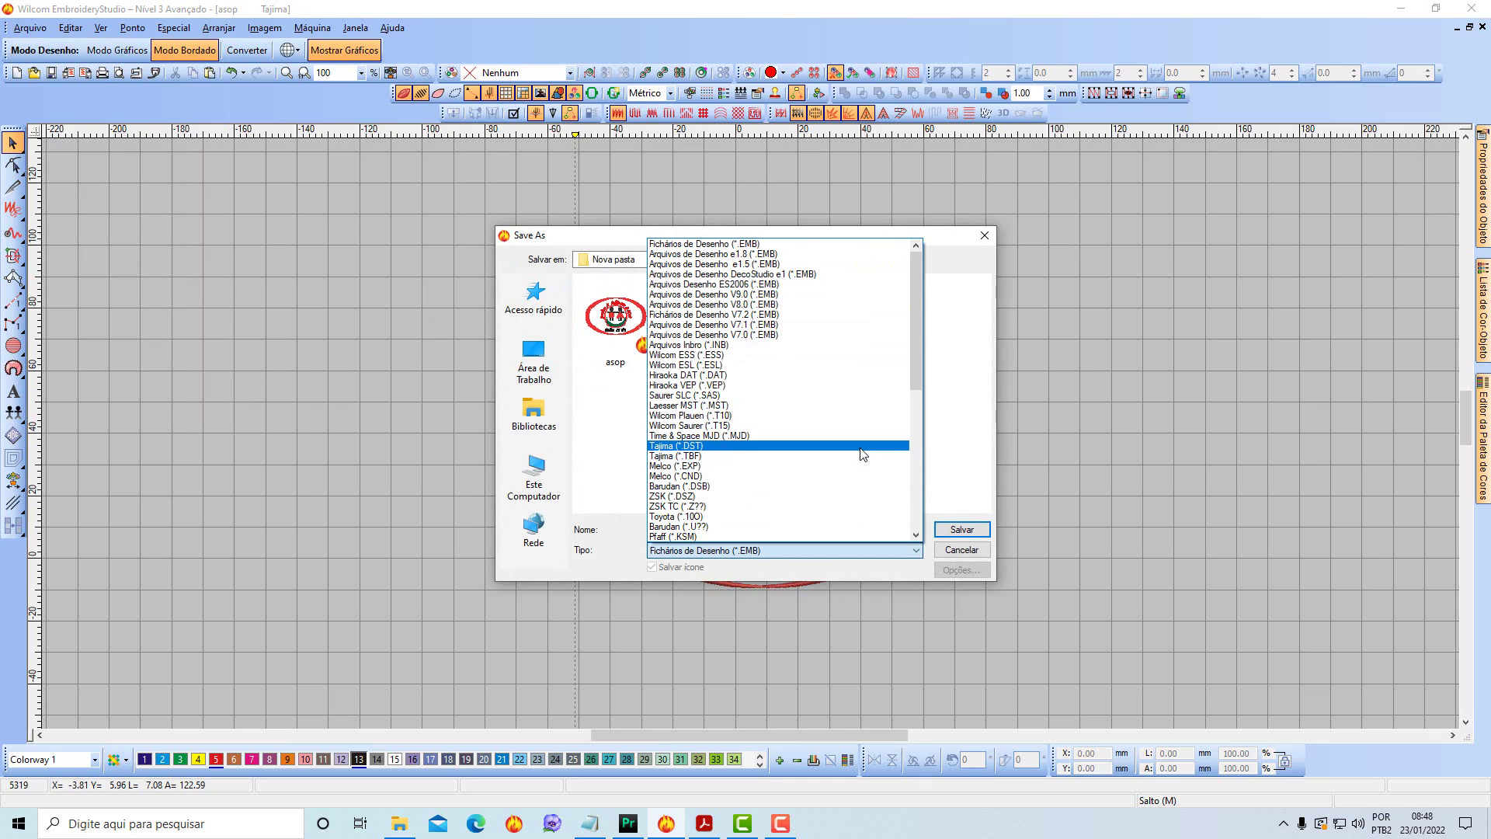
{"action": "scroll", "coordinate": [861, 457], "scroll_direction": "down", "scroll_amount": 1}
{"action": "scroll", "coordinate": [861, 457], "scroll_direction": "down", "scroll_amount": 4}
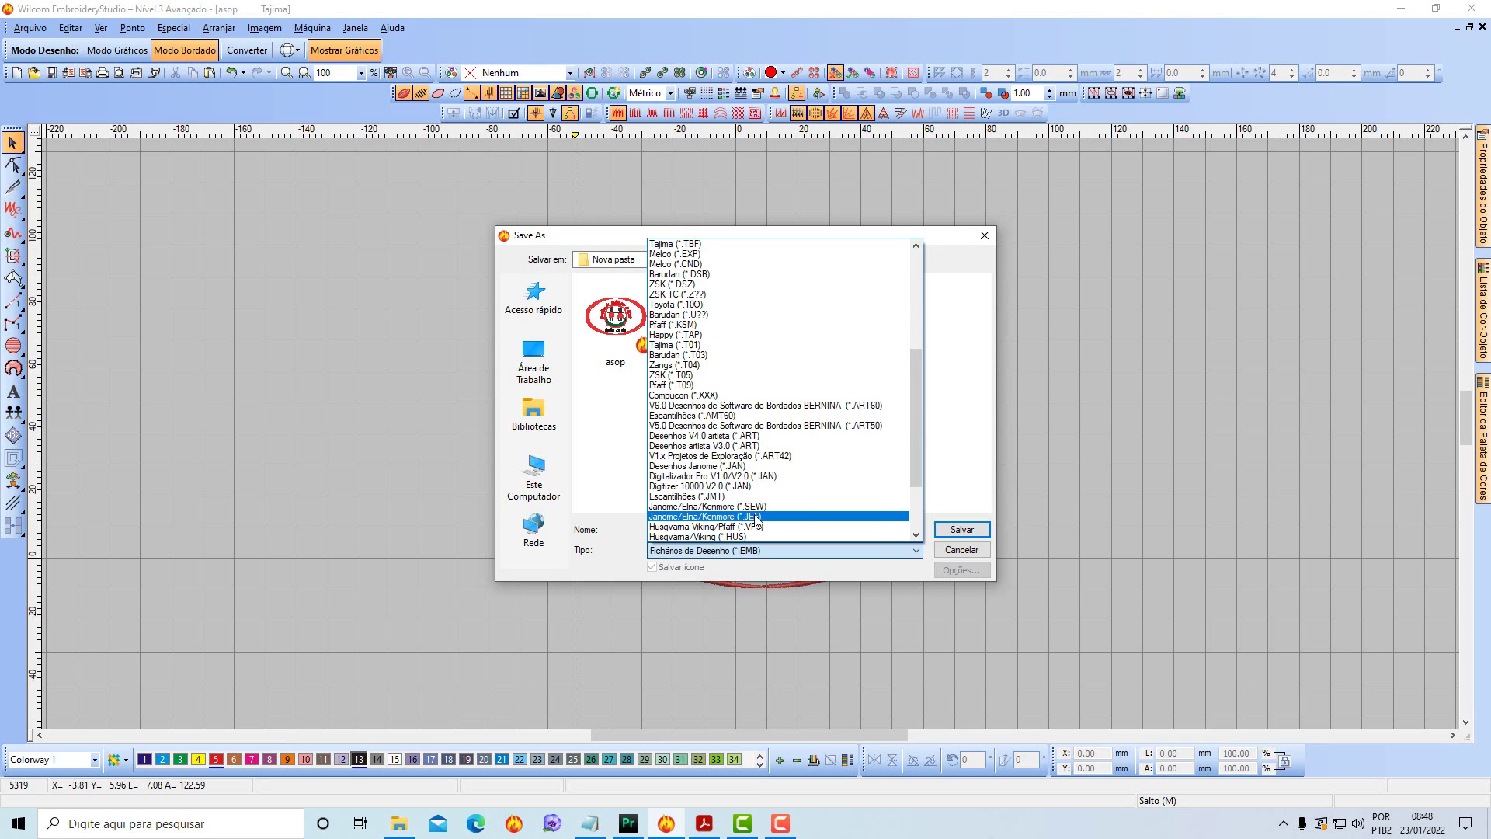
{"action": "left_click", "coordinate": [756, 517]}
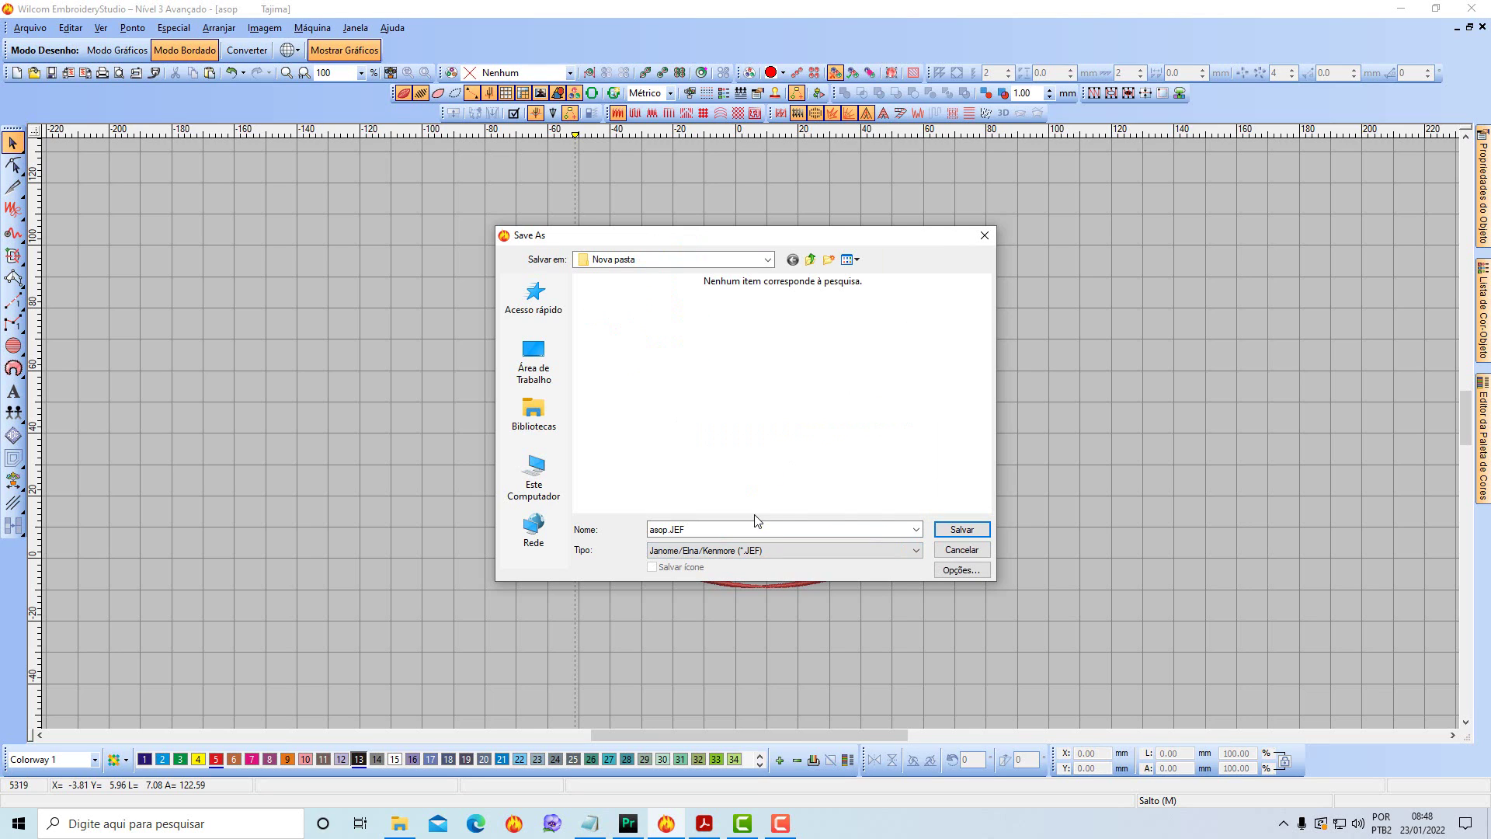
{"action": "left_click", "coordinate": [960, 531]}
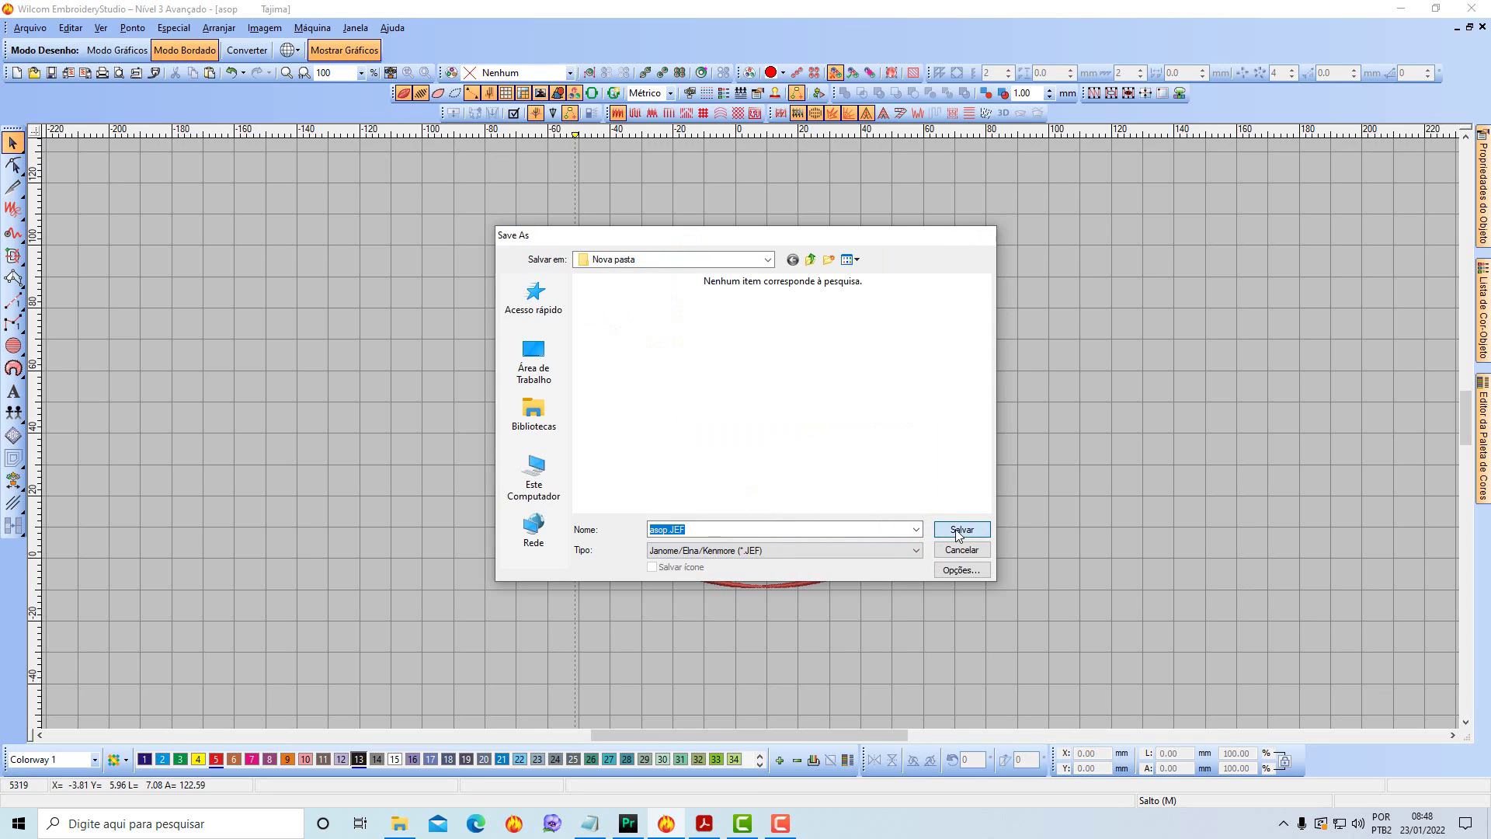